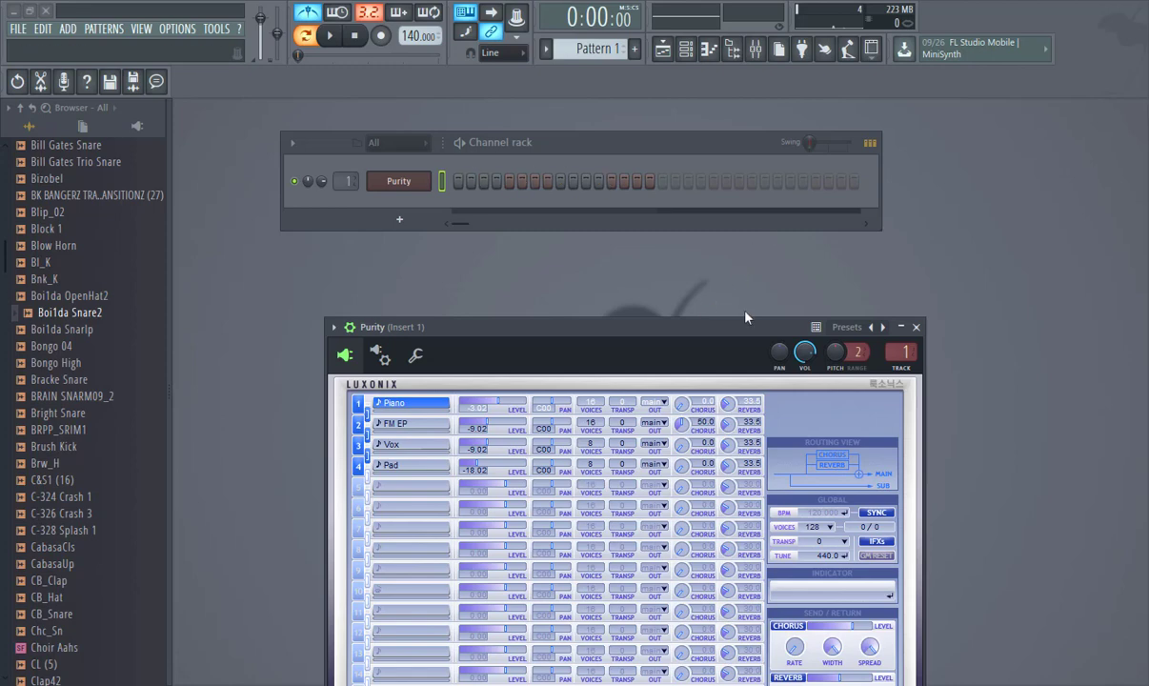
# Load the Piccolo preset from the Woodwind category in the Purity plugin, and close the plugin window.
pyautogui.moveTo(761, 326); pyautogui.dragTo(755, 130)
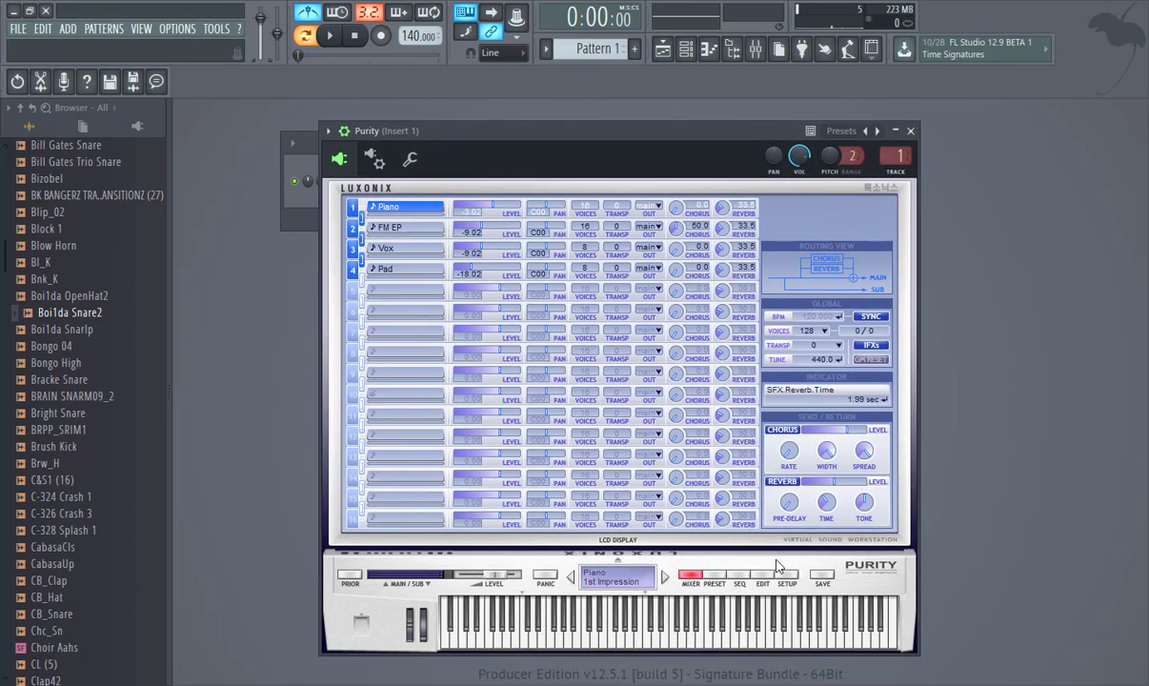
pyautogui.click(714, 578)
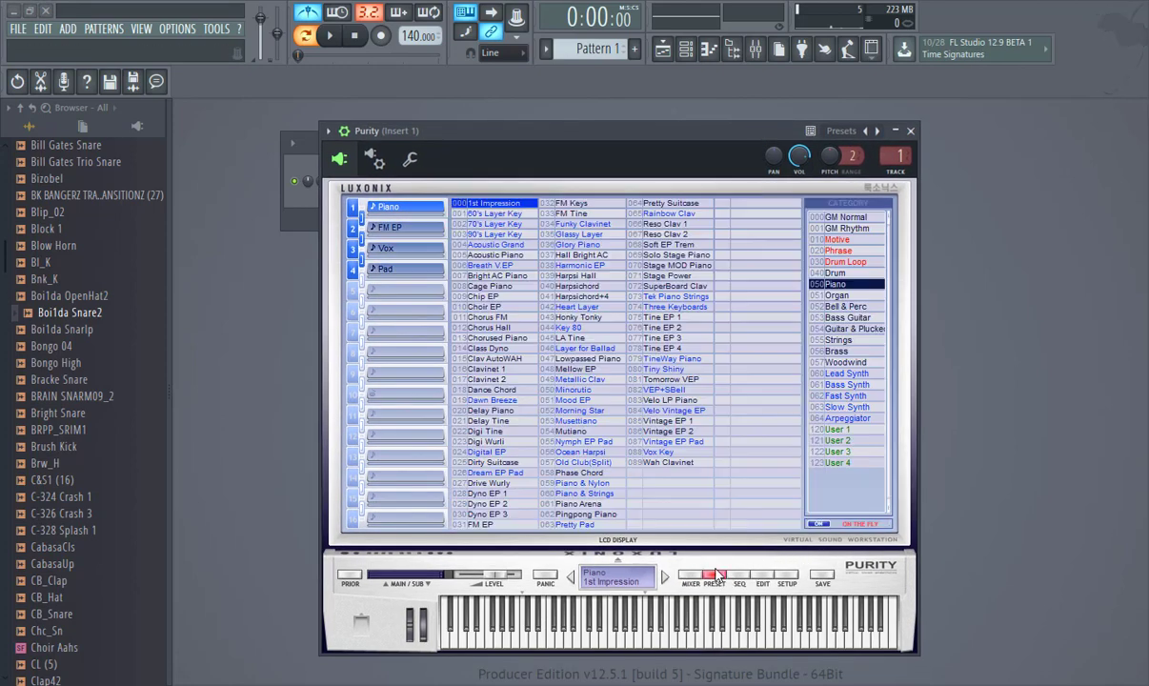
pyautogui.click(847, 363)
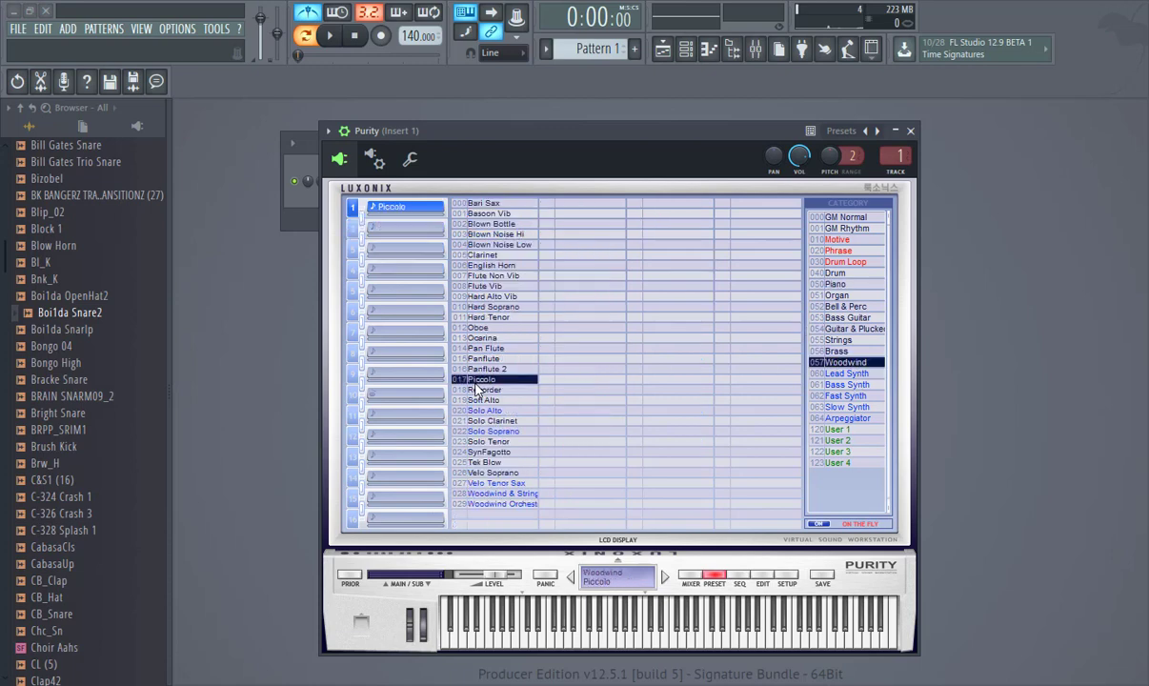
pyautogui.click(910, 132)
# Open the Purity channel's piano roll and enter the opening B5, B5 and E6 notes in bar 1 with the pattern playing.
pyautogui.rightClick(408, 183)
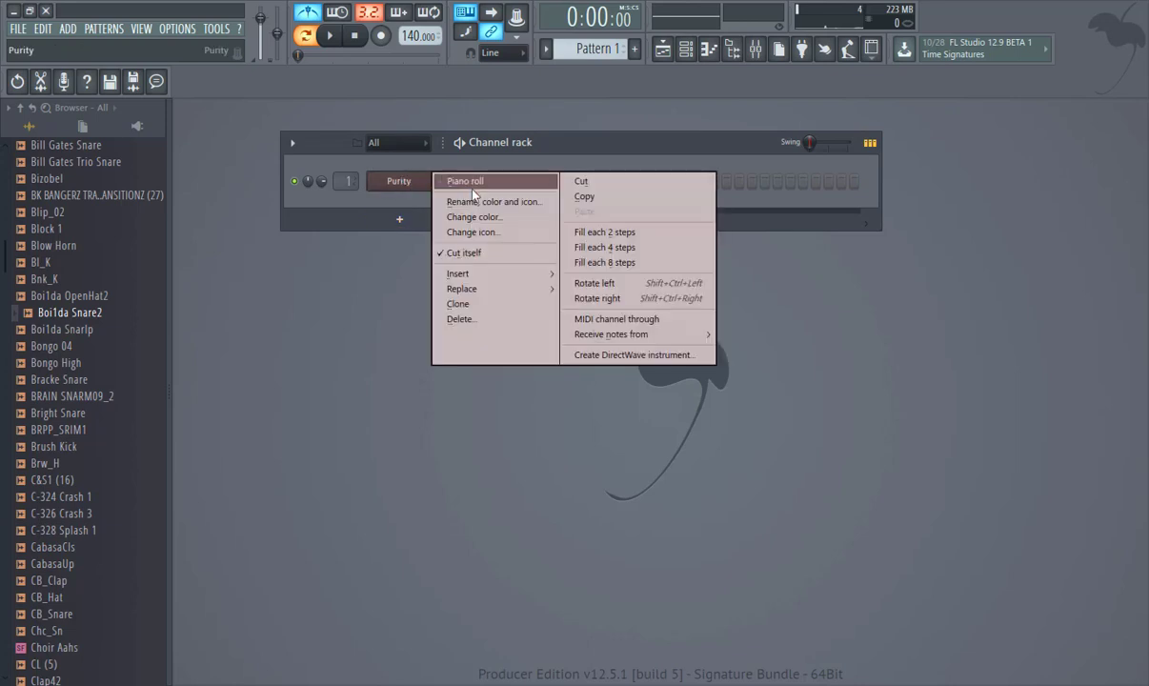
pyautogui.click(475, 183)
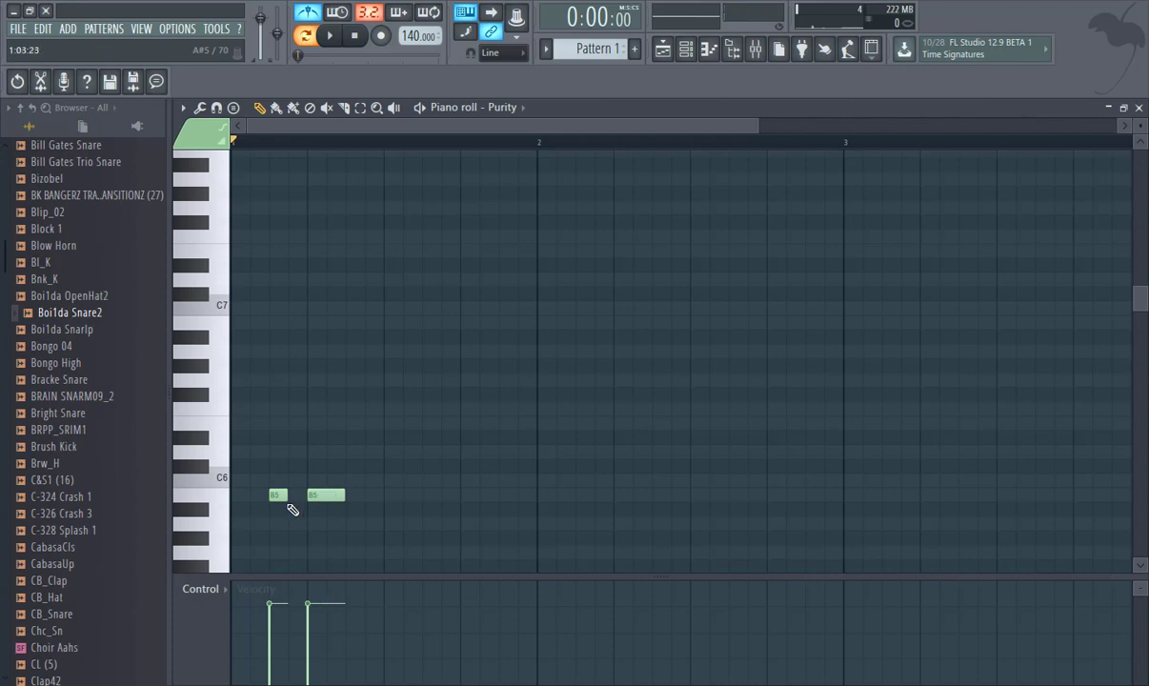
pyautogui.press('space')
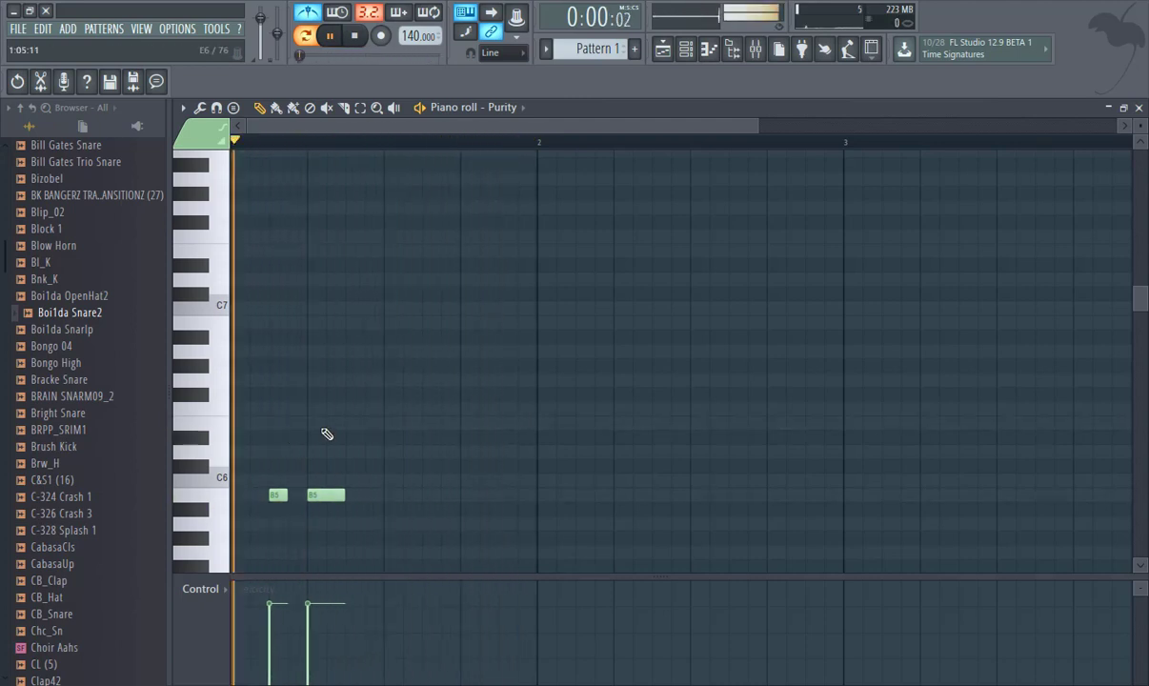
pyautogui.click(349, 425)
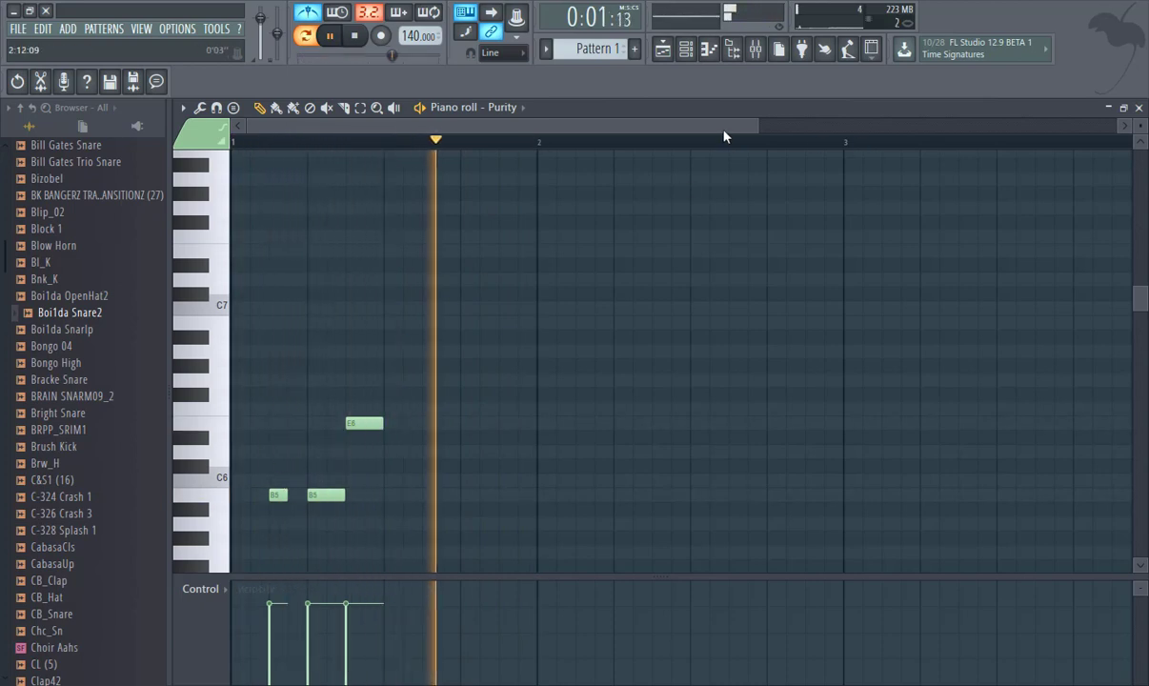
# With snap at 1/6 beat, resize the first B5 to 0:00:16 and the second B5 and E6 to 0:01:08, starting E6 at 1:06:08.
pyautogui.click(502, 52)
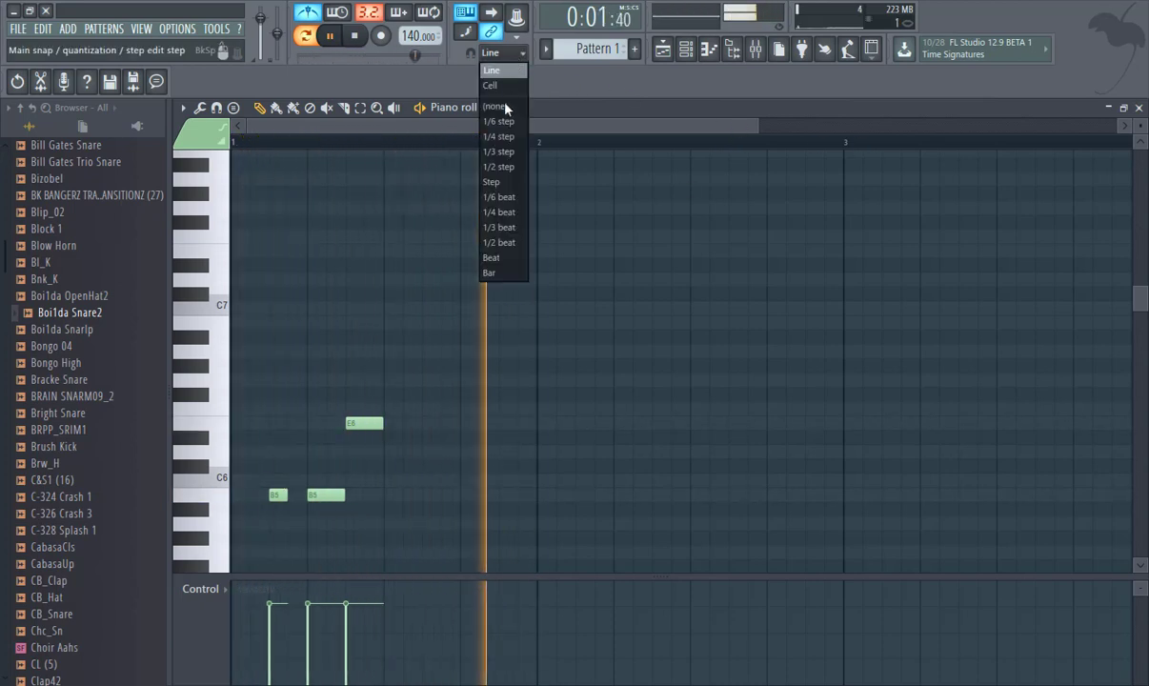
pyautogui.click(499, 196)
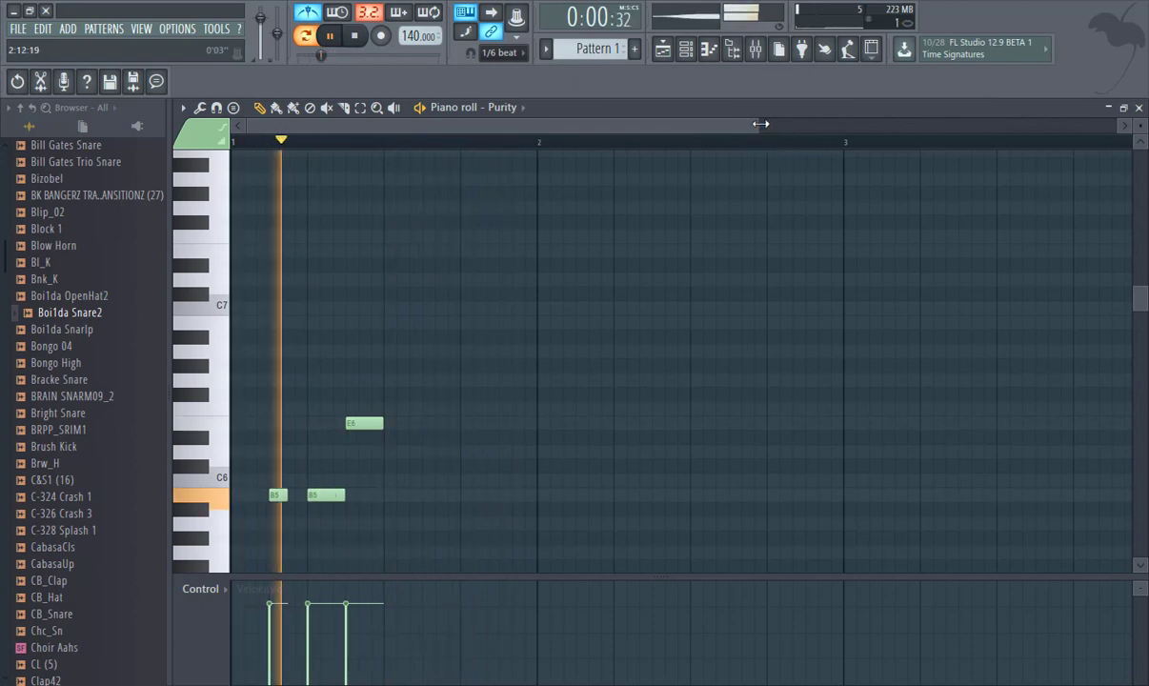
pyautogui.moveTo(760, 123); pyautogui.dragTo(461, 139)
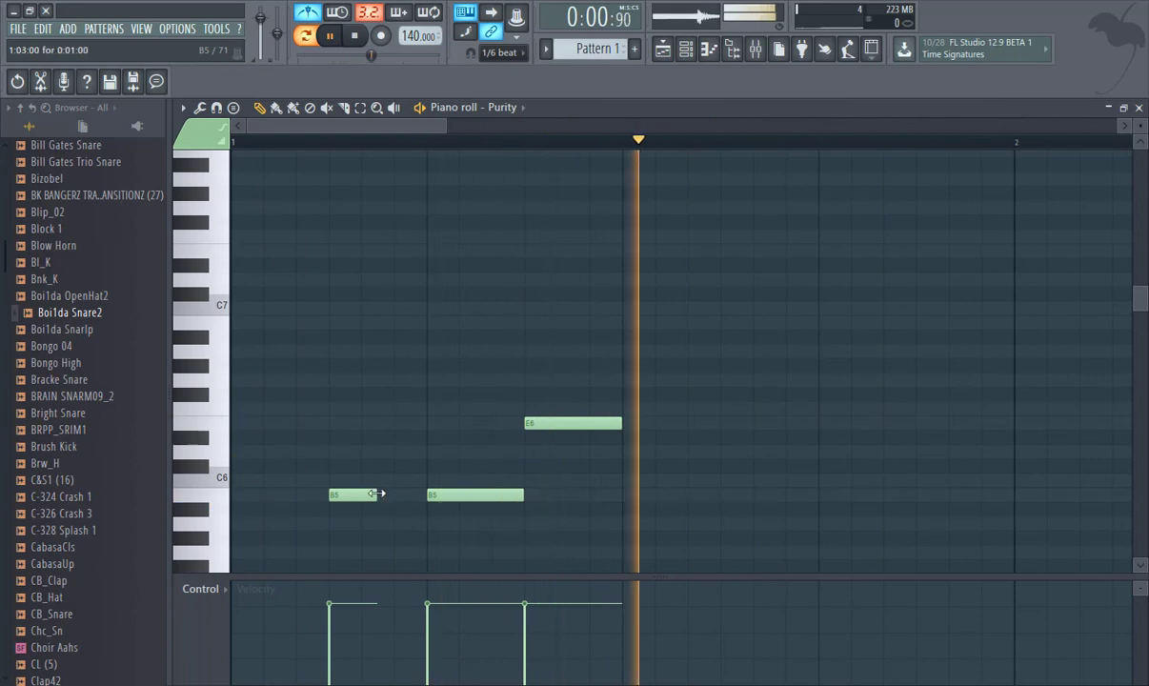
pyautogui.moveTo(375, 493); pyautogui.dragTo(354, 496)
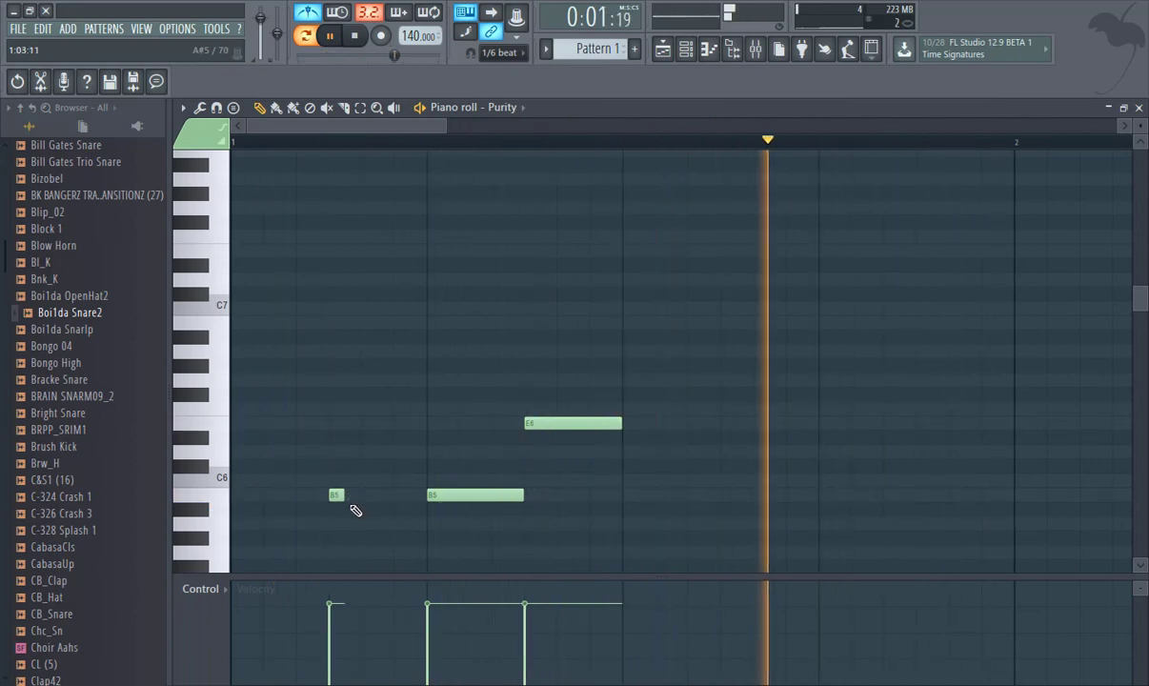
pyautogui.moveTo(343, 495); pyautogui.dragTo(362, 498)
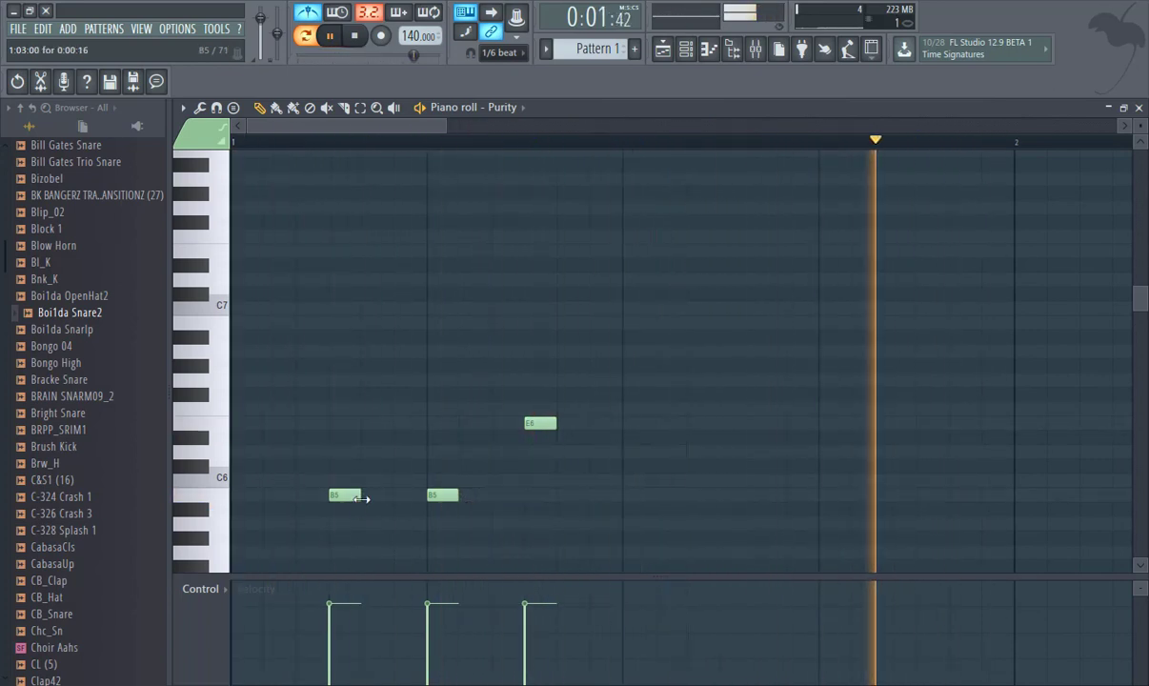
pyautogui.moveTo(470, 503); pyautogui.dragTo(480, 503)
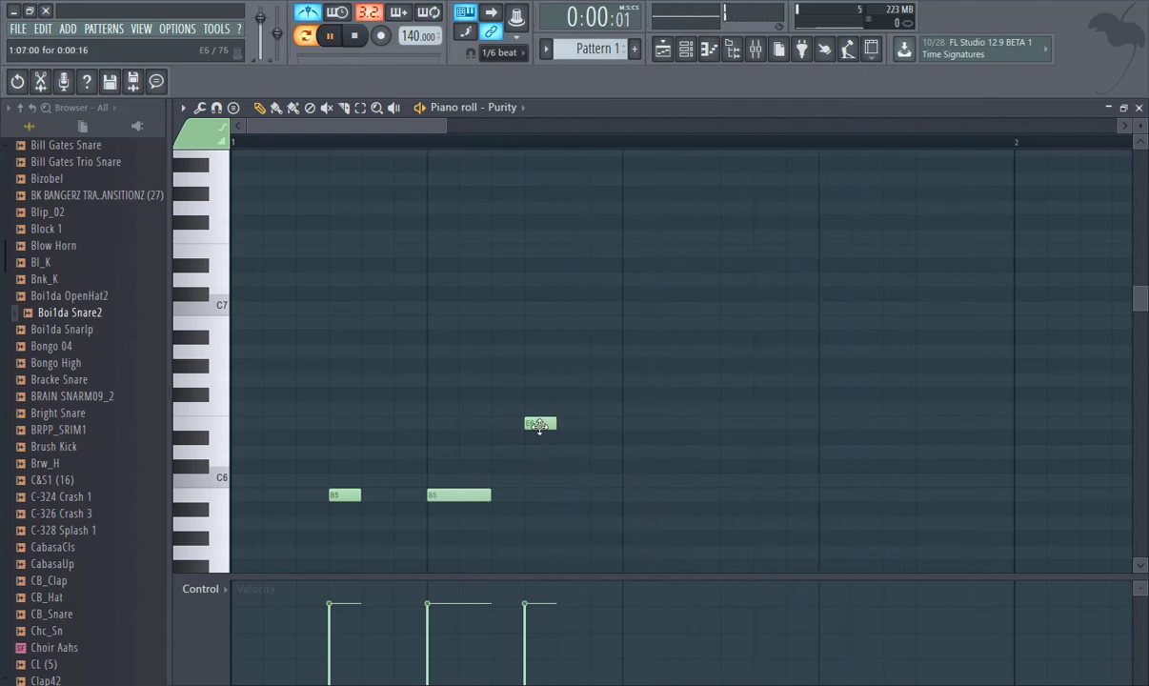
pyautogui.moveTo(539, 426)
pyautogui.mouseDown()
pyautogui.moveTo(520, 428)
pyautogui.moveTo(546, 422)
pyautogui.mouseUp()
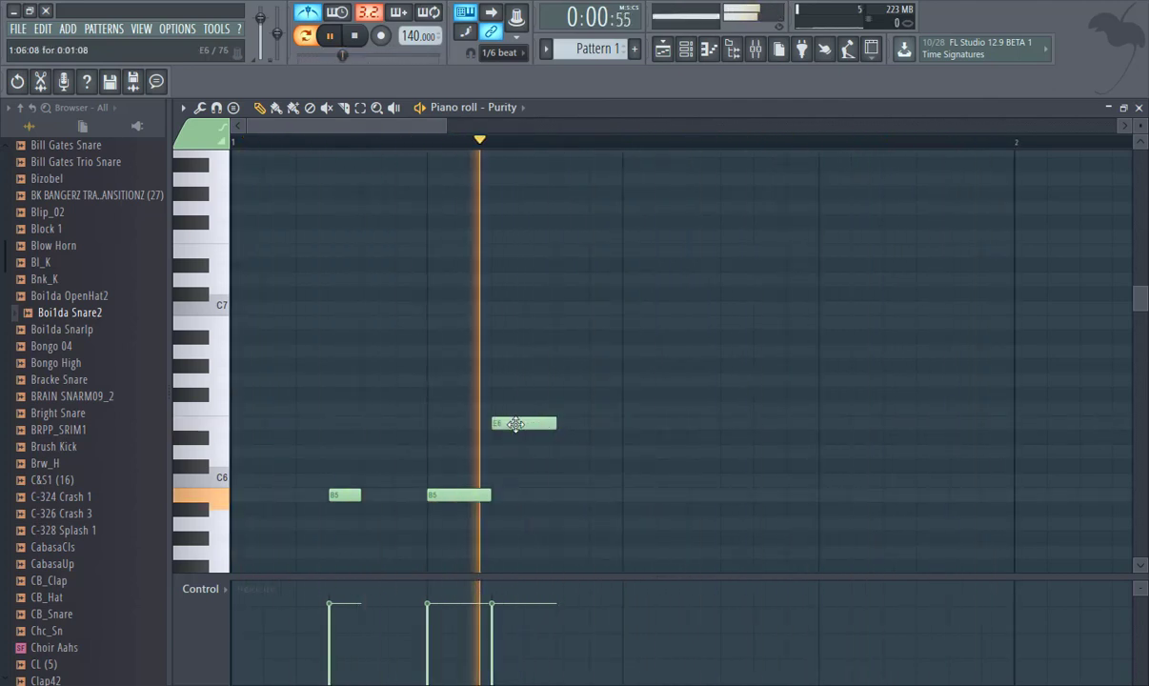
# Add an E6 note on the third beat of bar 1 and a D6 note directly after it.
pyautogui.click(635, 423)
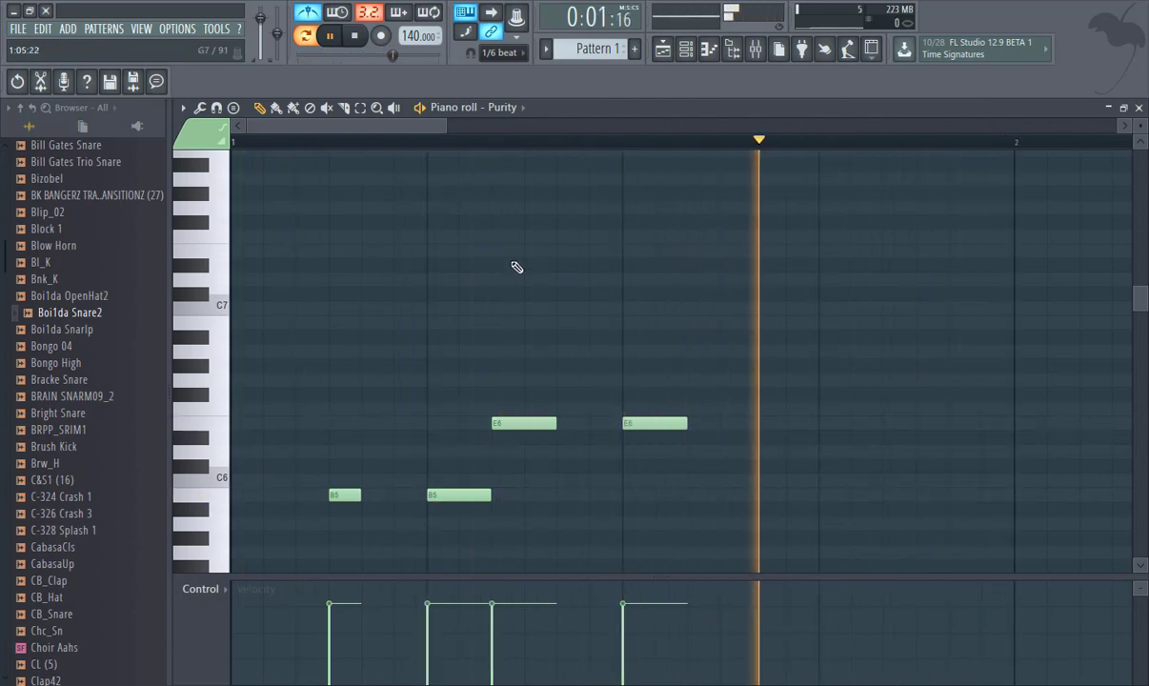
pyautogui.click(238, 511)
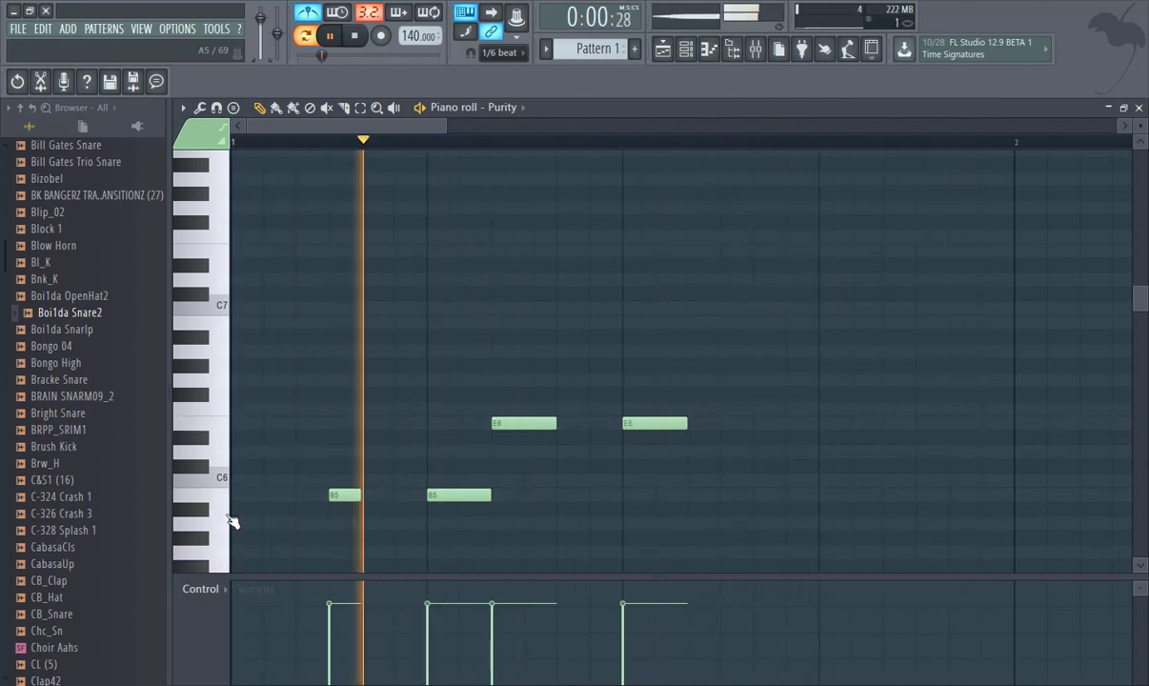
pyautogui.click(704, 524)
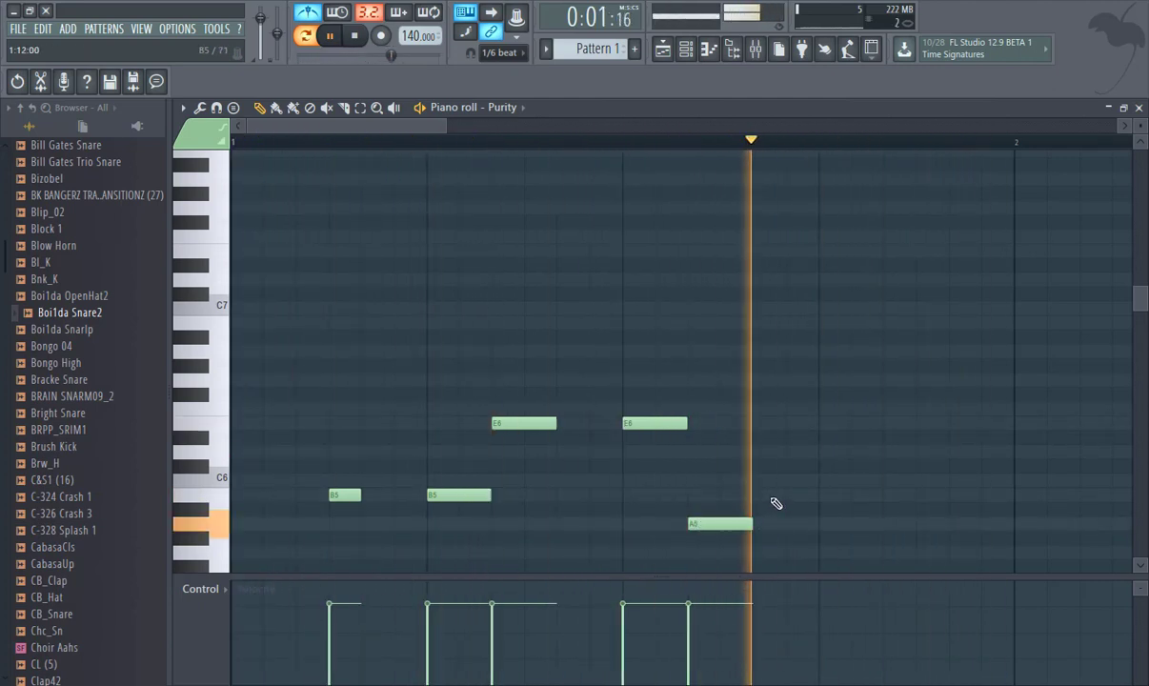
pyautogui.rightClick(725, 524)
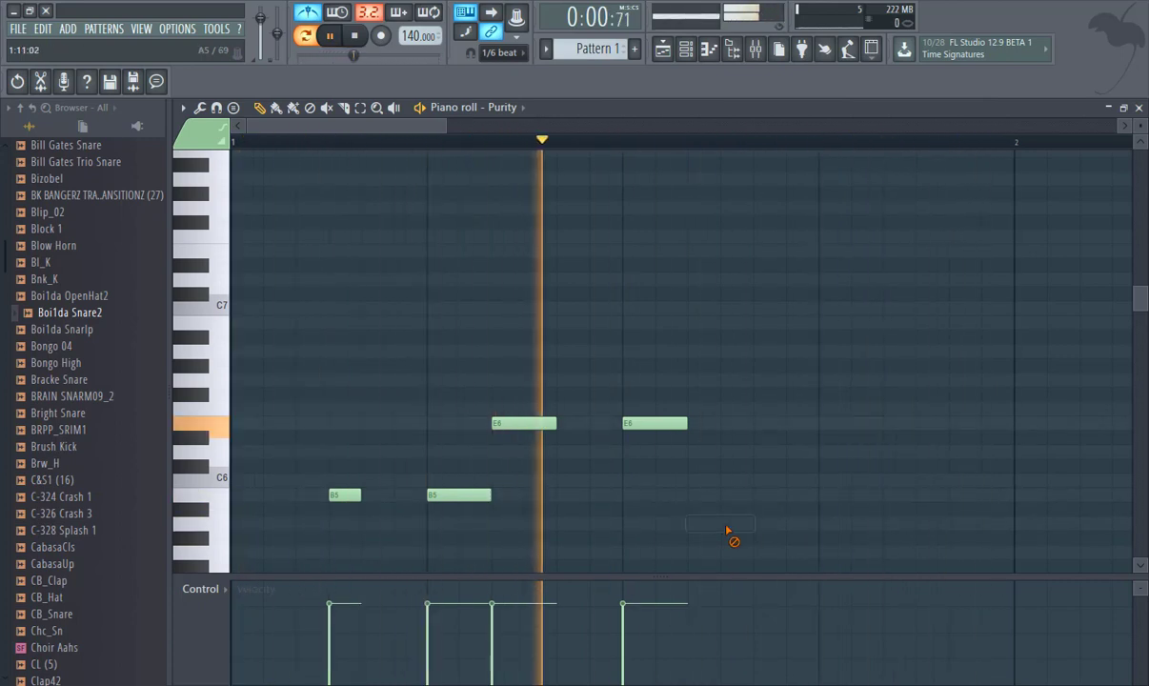
pyautogui.click(723, 466)
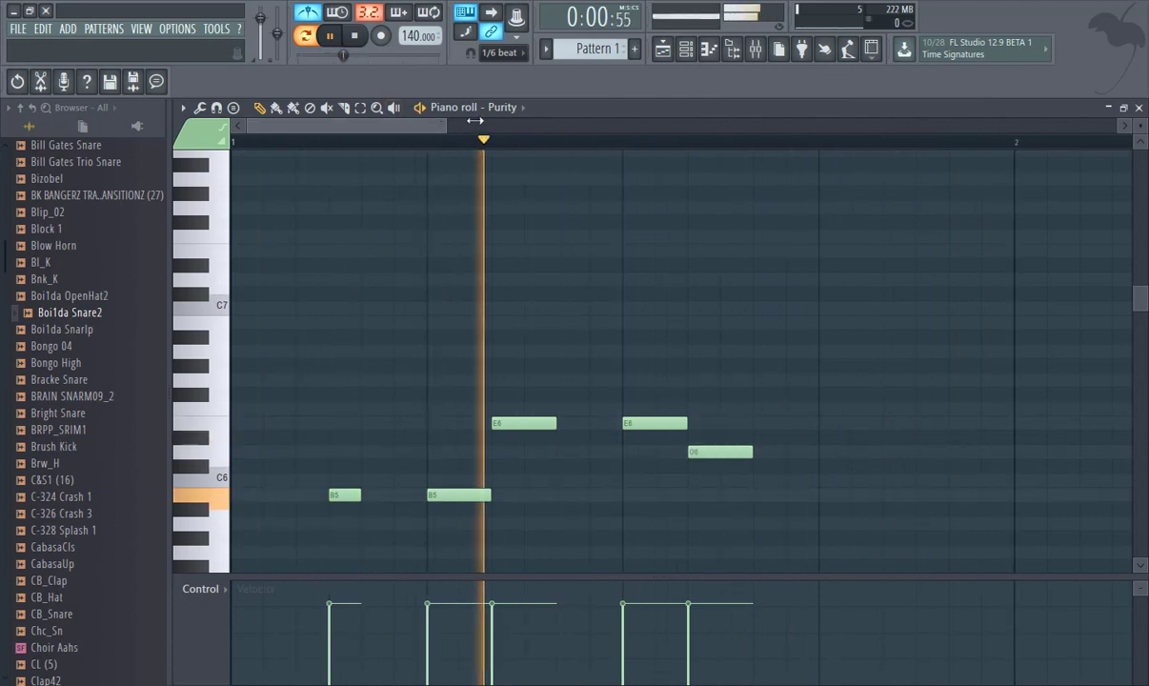
# Finish bar 1 with an A5 note on the fourth beat and a B5 note directly after it.
pyautogui.moveTo(445, 125); pyautogui.dragTo(618, 125)
pyautogui.click(550, 497)
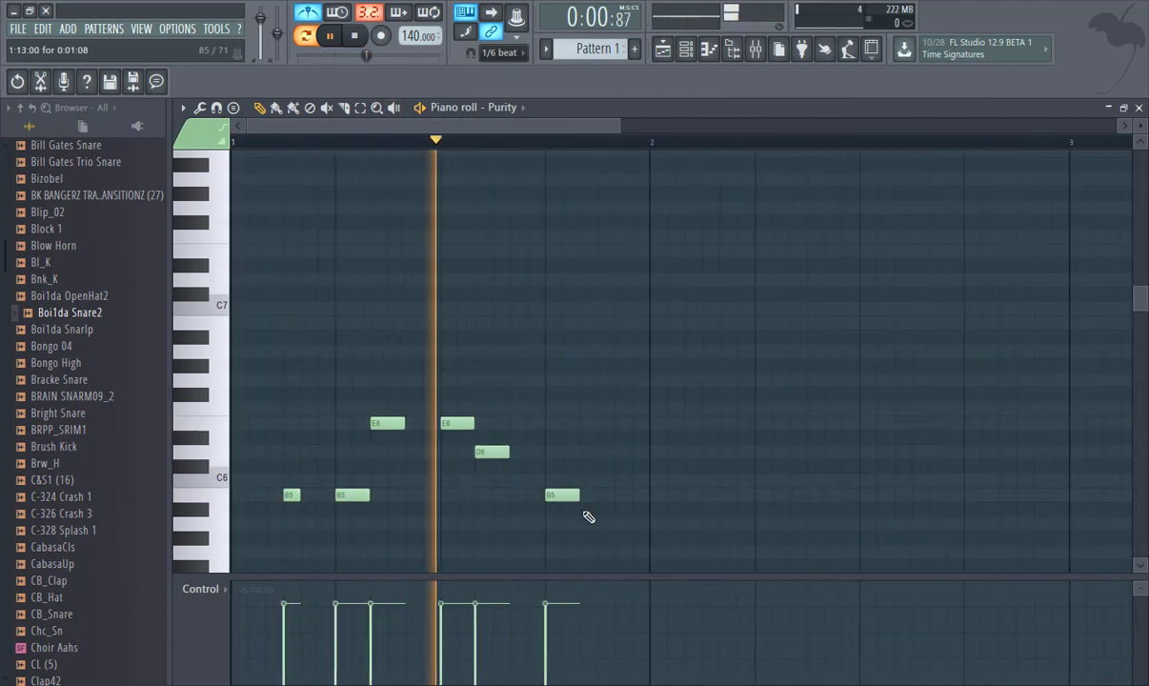
pyautogui.moveTo(555, 501); pyautogui.dragTo(557, 530)
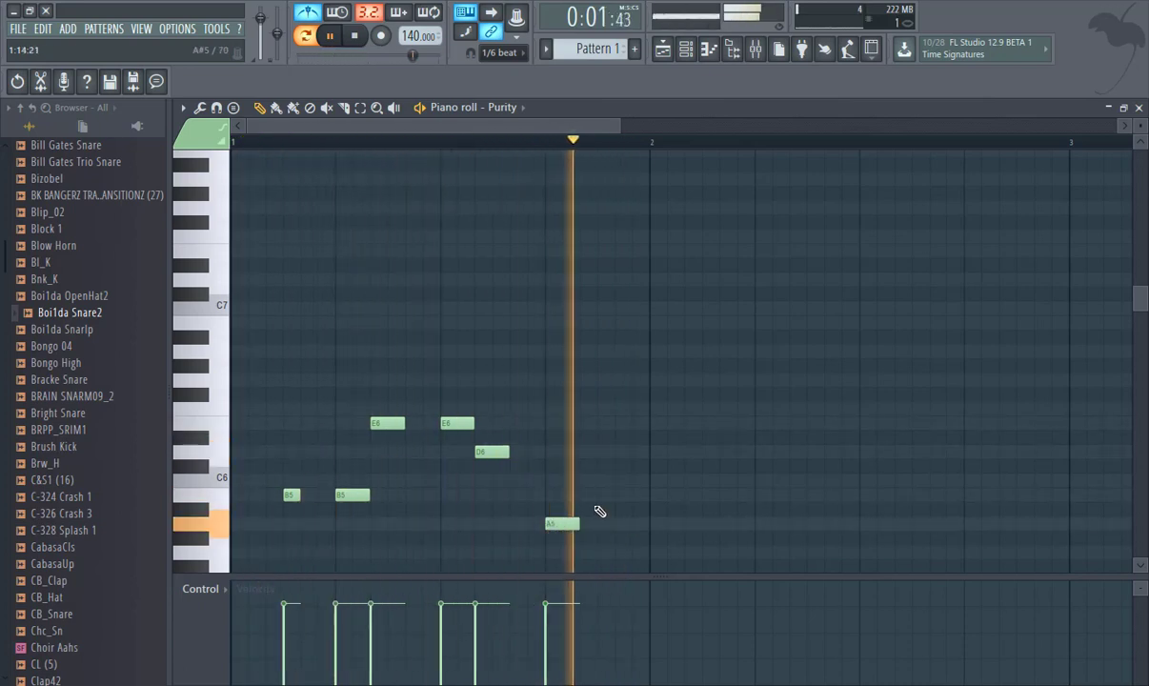
pyautogui.click(584, 496)
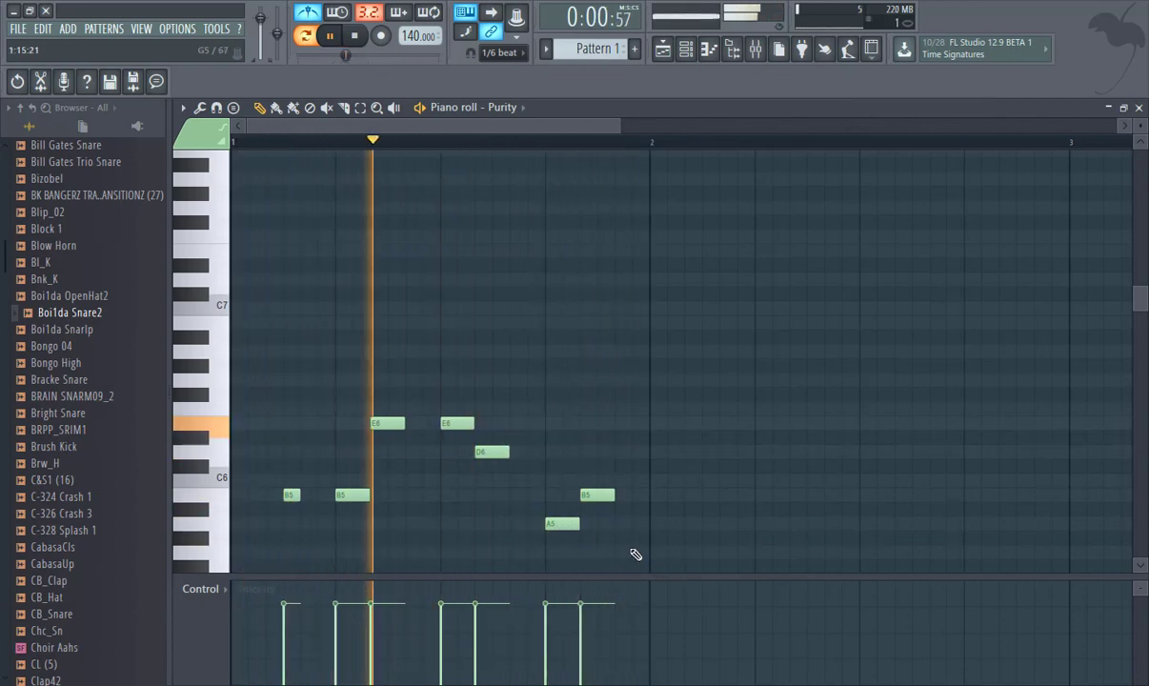
# Copy the bar 1 melody into bar 2 at the same beat positions, and change the copy's last two notes to D6 and E6.
pyautogui.moveTo(652, 570); pyautogui.dragTo(275, 404)
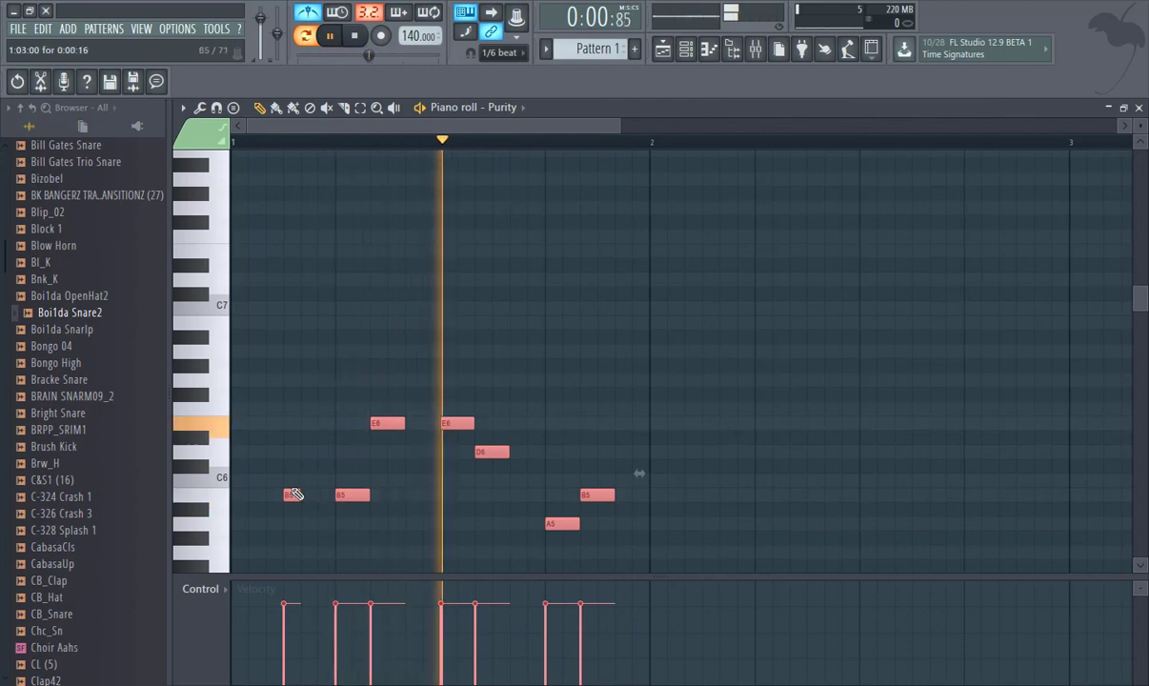
pyautogui.keyDown('shift'); pyautogui.moveTo(282, 494); pyautogui.dragTo(724, 476); pyautogui.keyUp('shift')
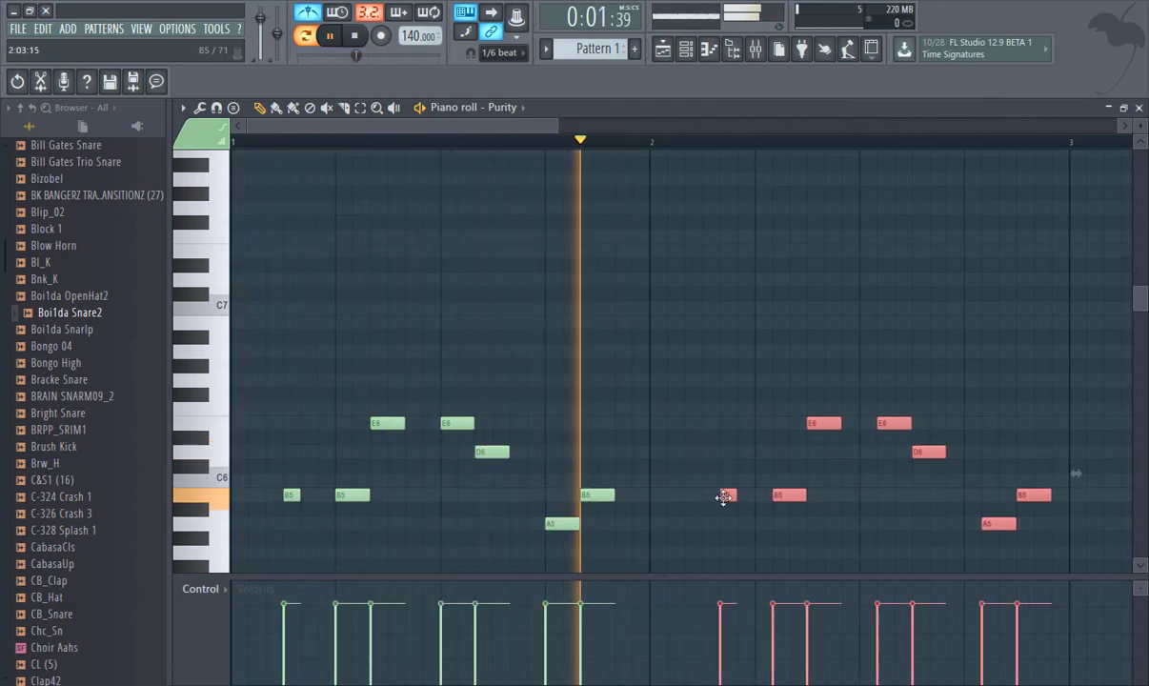
pyautogui.moveTo(726, 494); pyautogui.dragTo(696, 496)
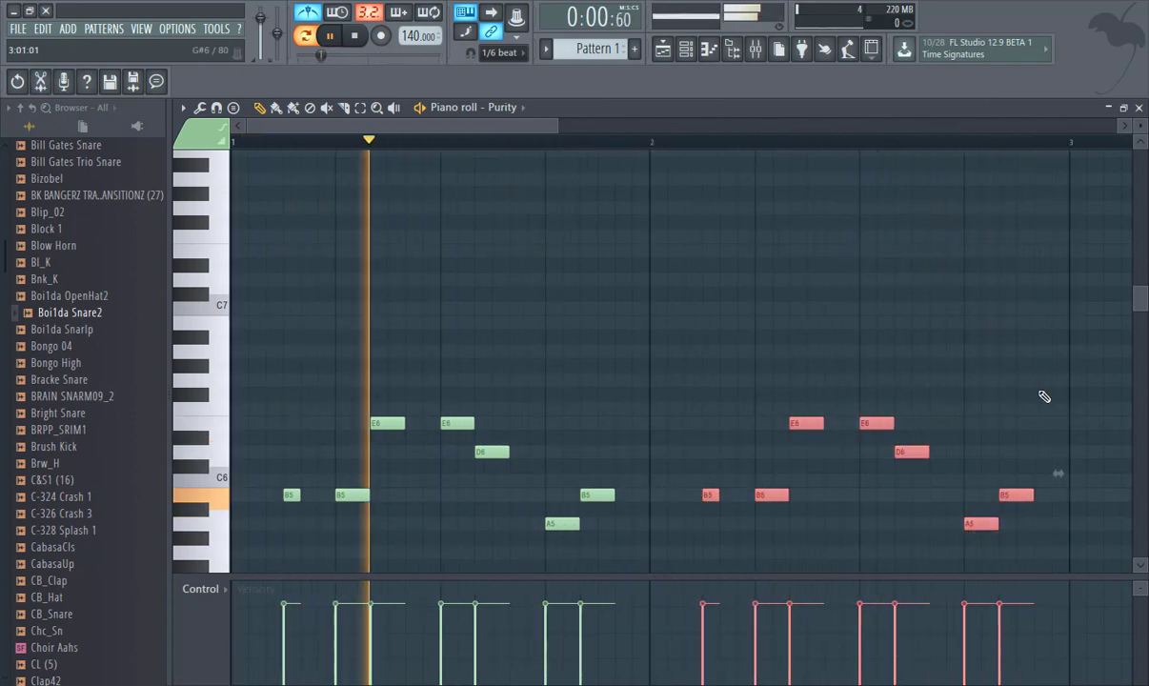
pyautogui.click(946, 479)
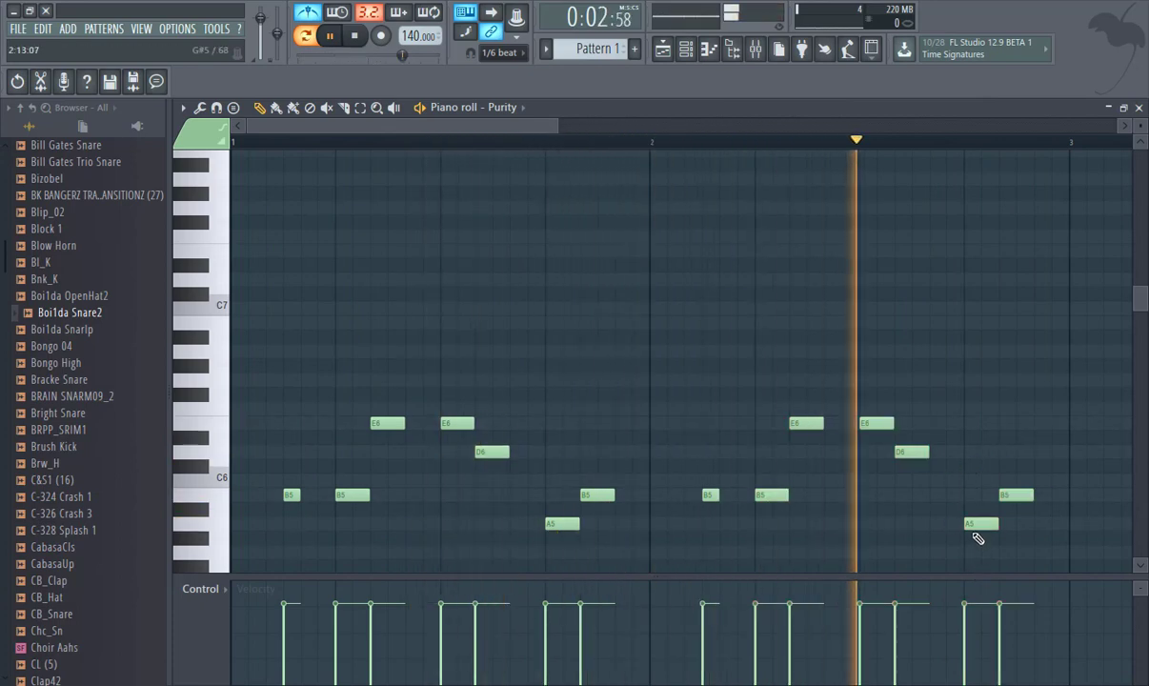
pyautogui.moveTo(979, 523); pyautogui.dragTo(980, 450)
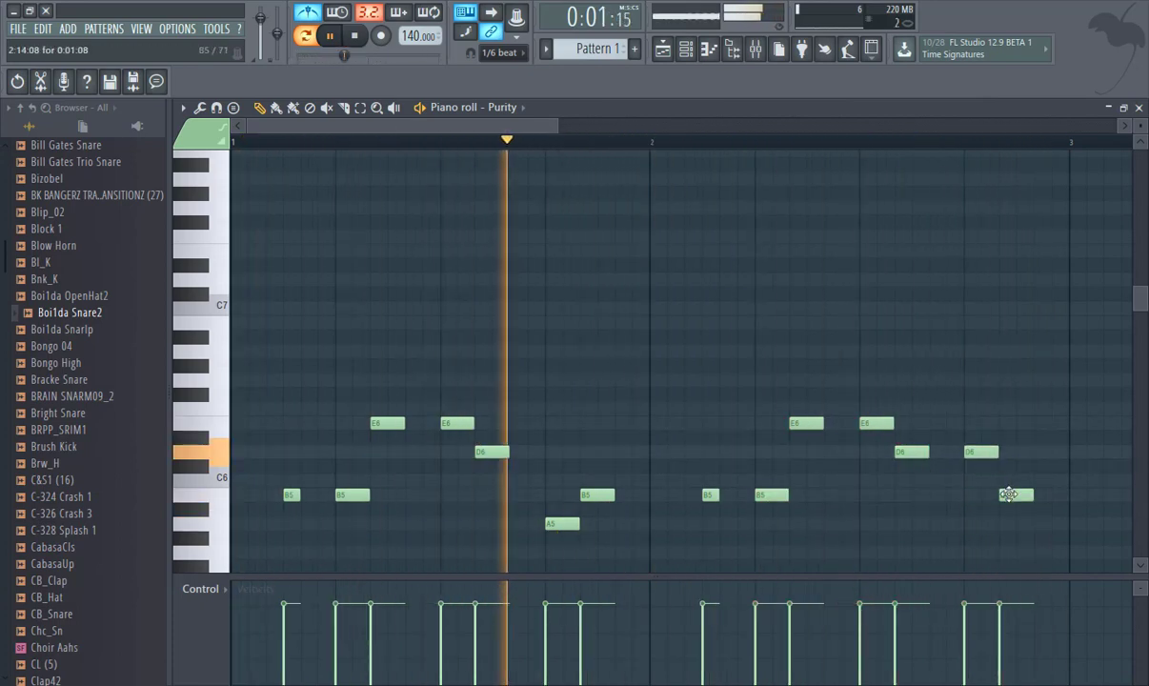
pyautogui.moveTo(1009, 493); pyautogui.dragTo(1013, 422)
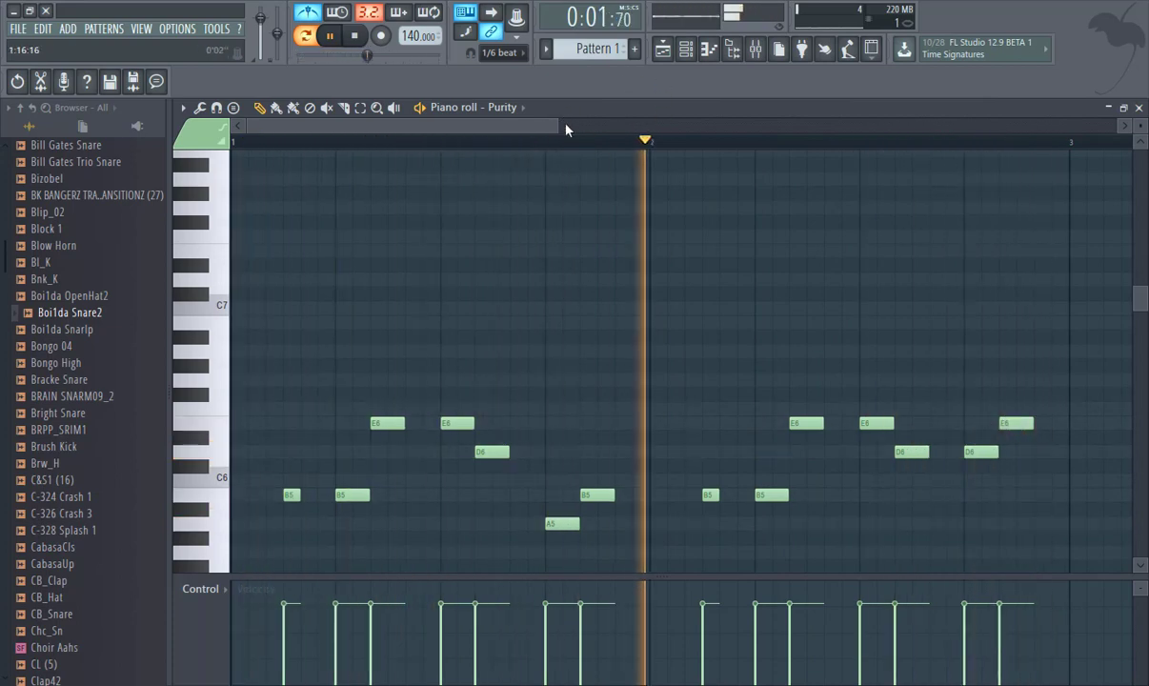
# Duplicate the two-bar melody so the copy fills bars 3 and 4, and close the piano roll.
pyautogui.moveTo(560, 124); pyautogui.dragTo(720, 130)
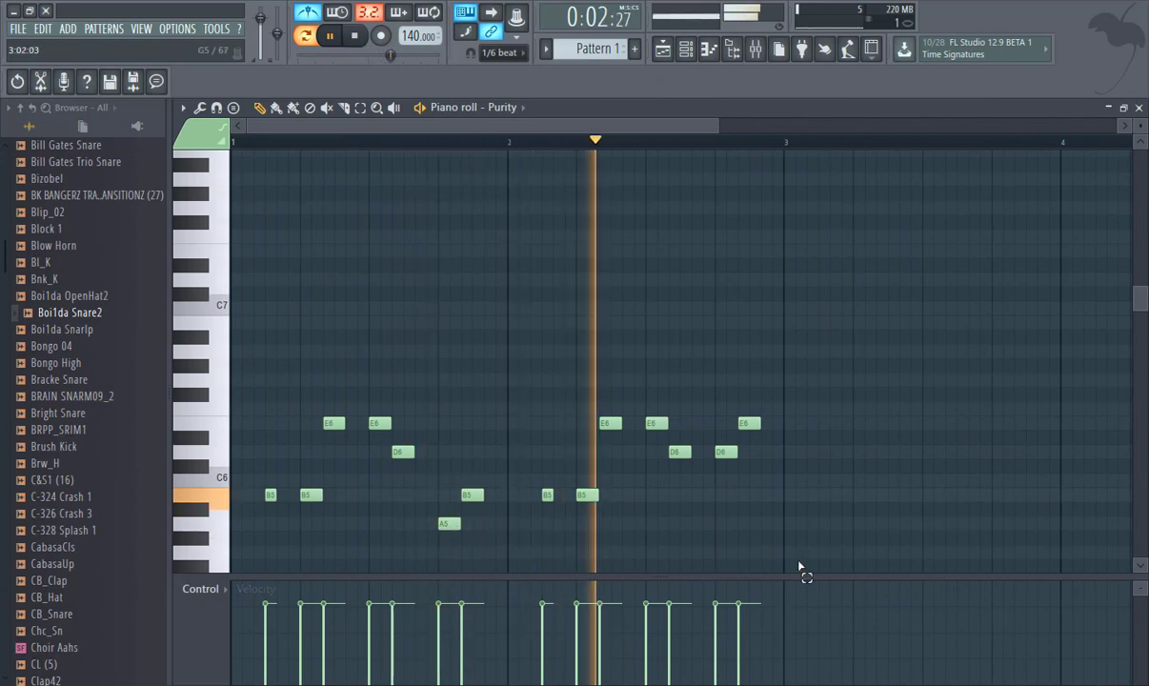
pyautogui.moveTo(800, 564); pyautogui.dragTo(123, 372)
pyautogui.hotkey('ctrl', 'b')
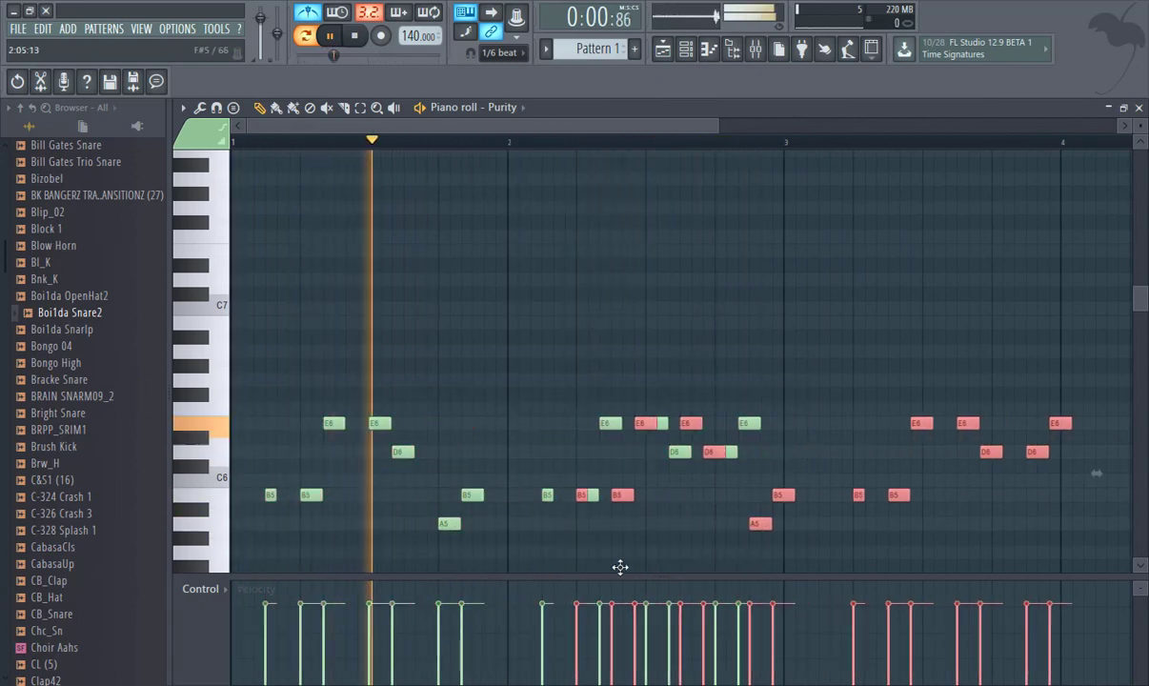
pyautogui.scroll(-3, 829, 557)
pyautogui.hotkey('shift', 'Right')
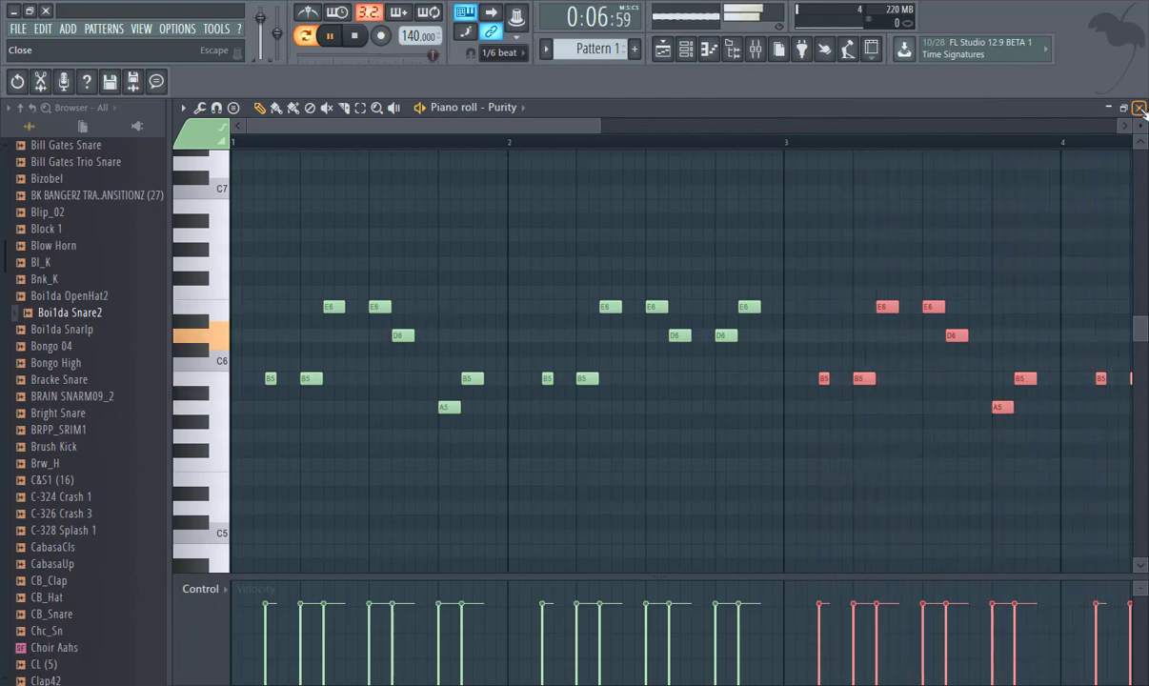
pyautogui.click(1140, 108)
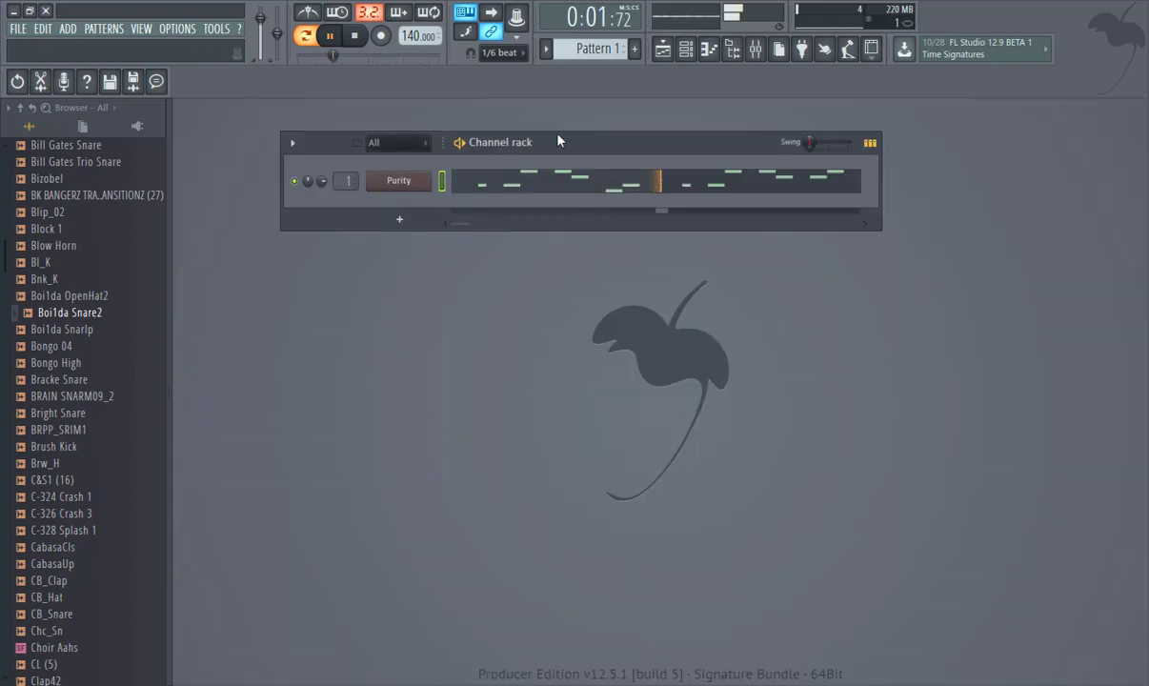
# Place Pattern 1 at bar 1 of Track 1 in the playlist, and bring the channel rack back up.
pyautogui.click(662, 50)
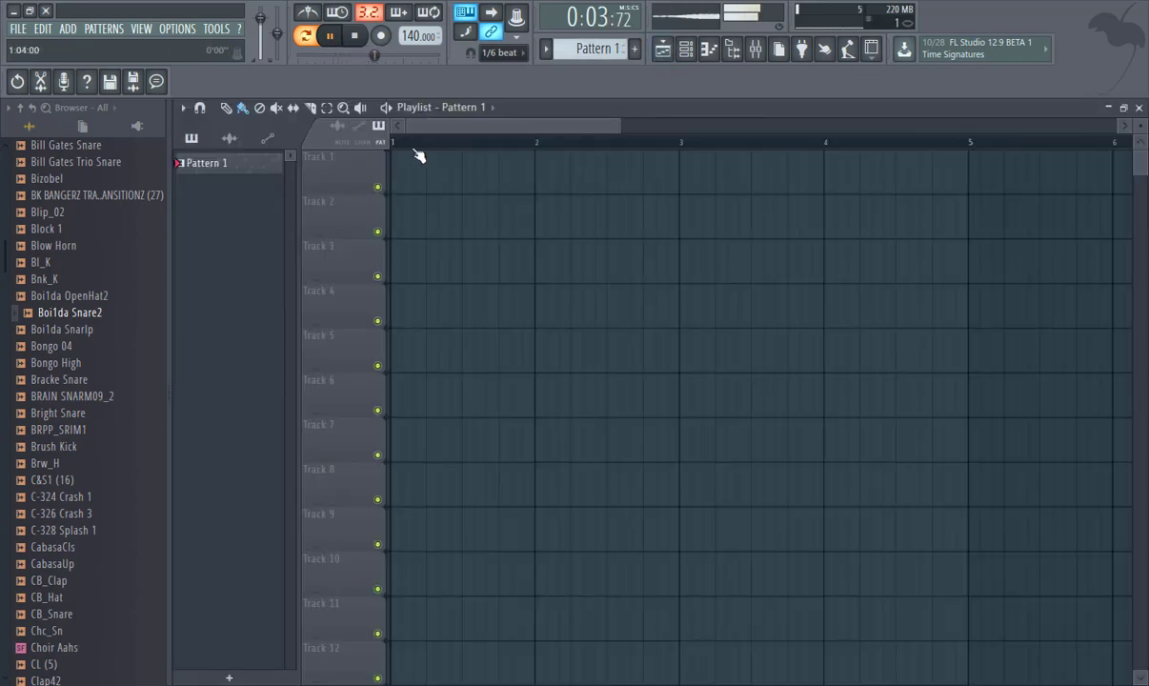
pyautogui.click(401, 179)
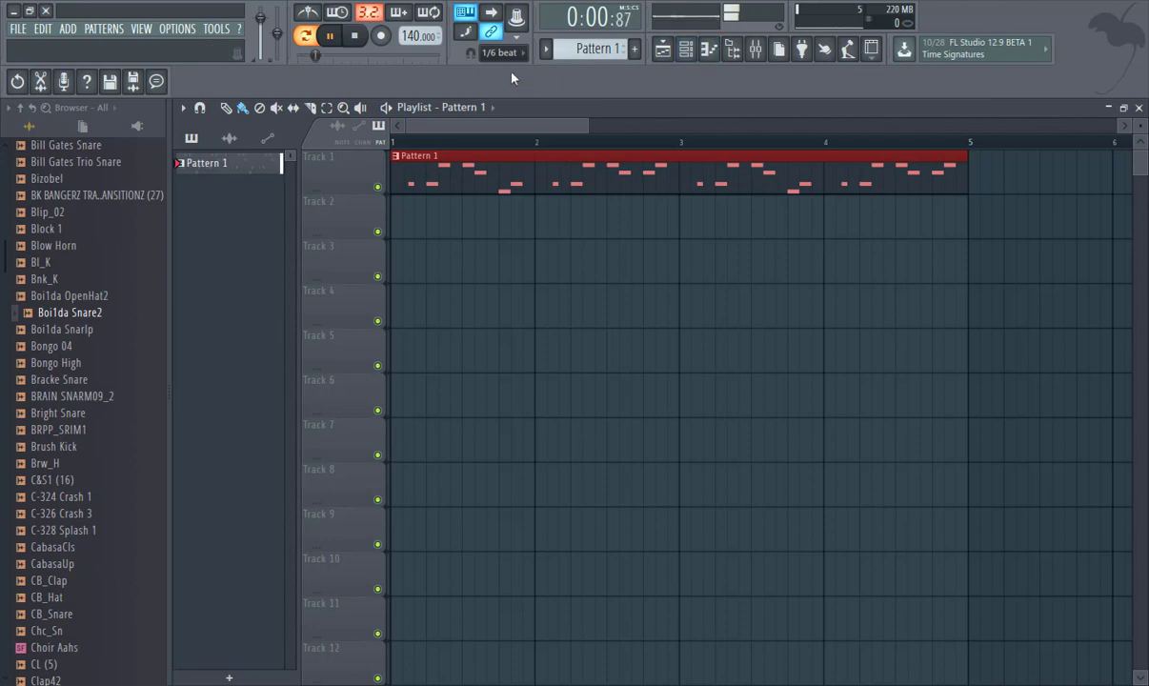
pyautogui.click(685, 55)
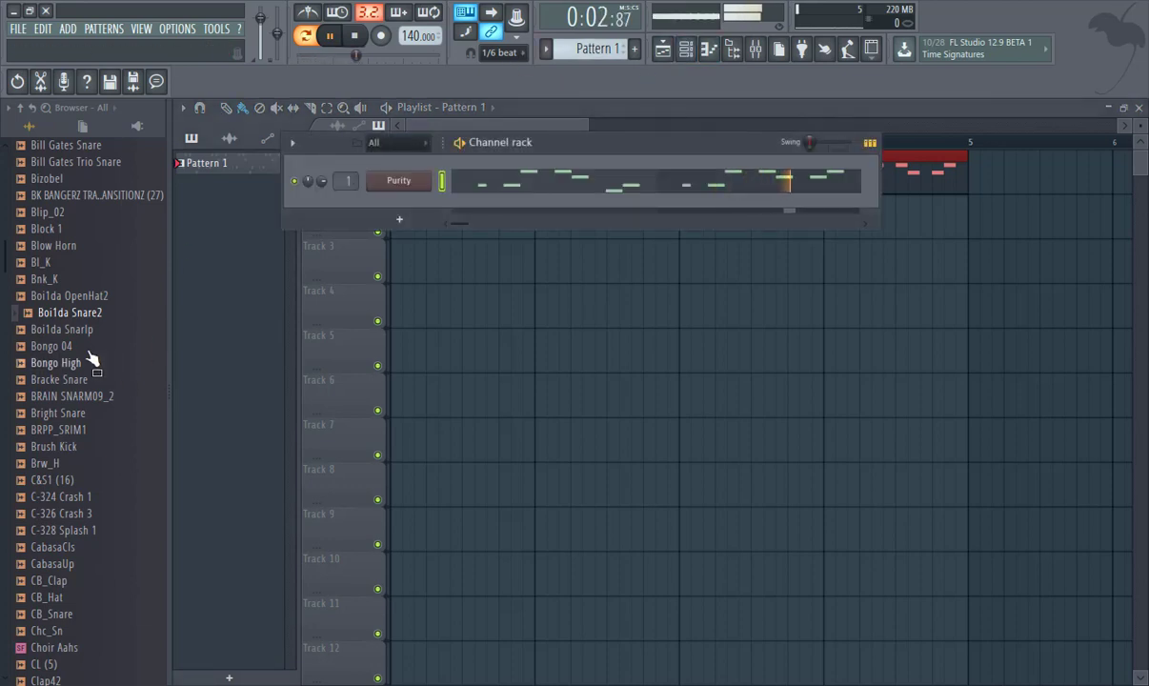
# Find the sample JAHLIL BEATS' KICK (12) in the browser and add it as a new channel below Purity.
pyautogui.scroll(-15, 72, 391)
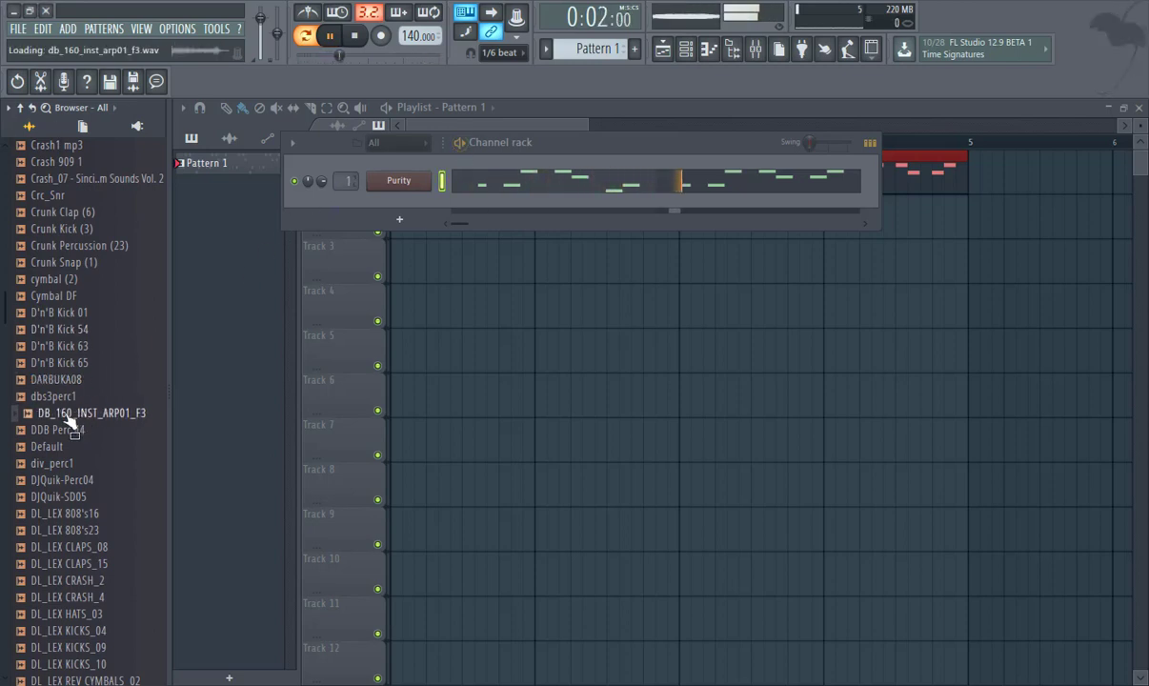
pyautogui.scroll(-20, 67, 421)
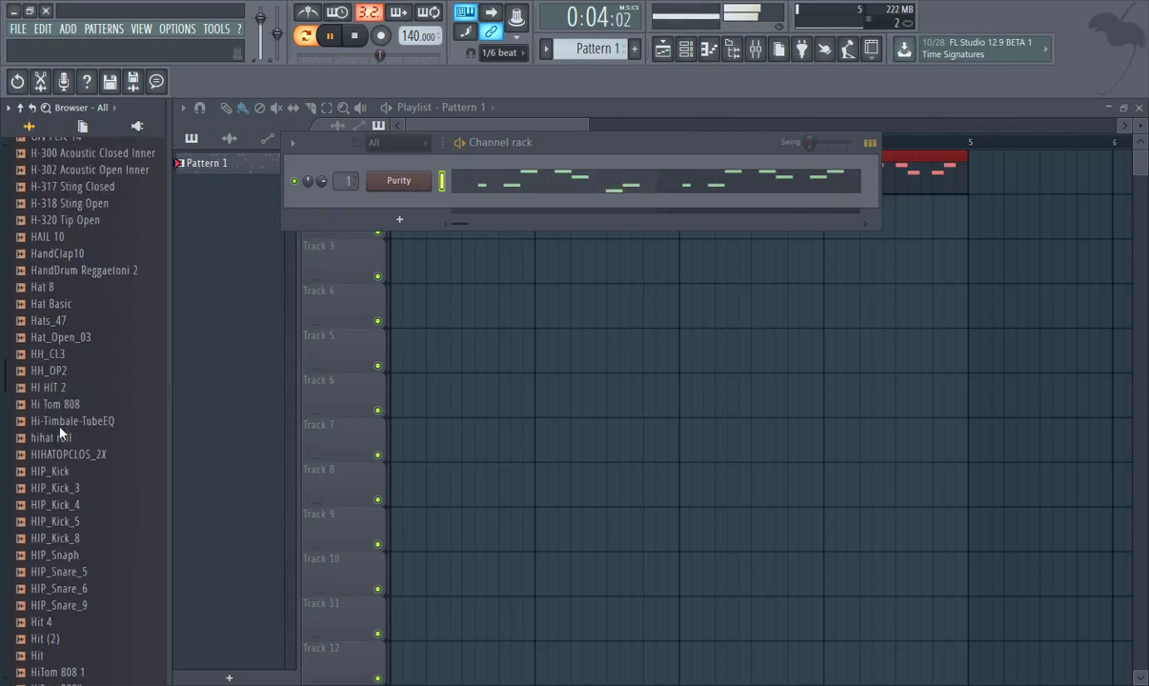
pyautogui.scroll(-20, 64, 433)
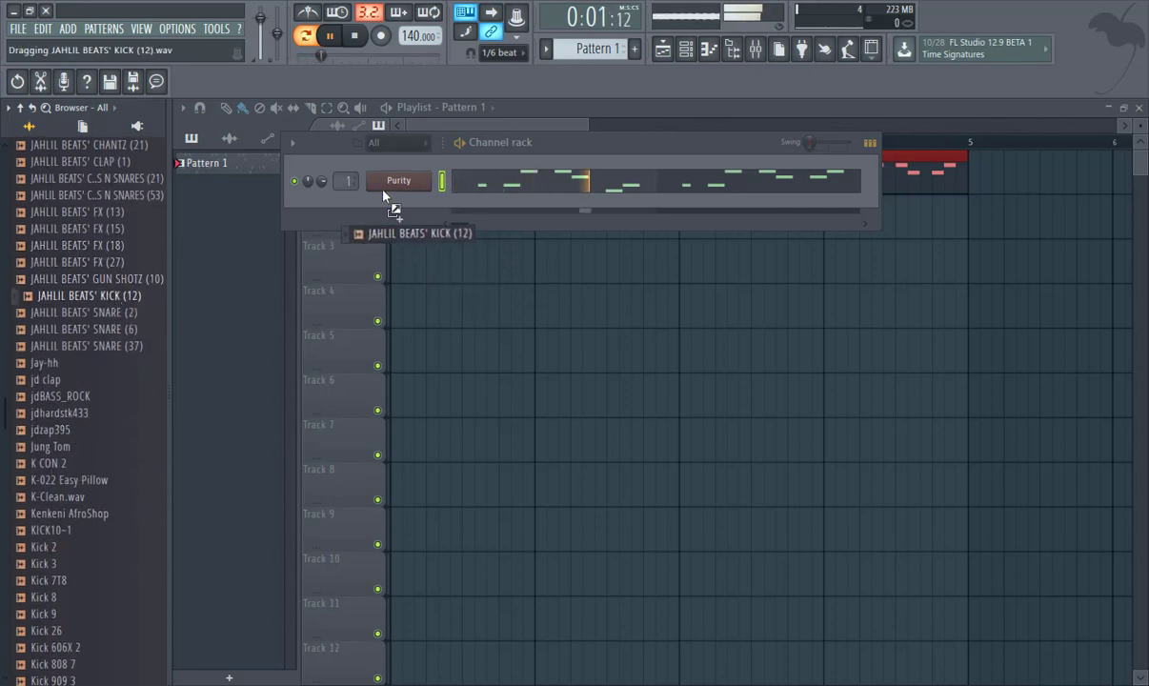
pyautogui.moveTo(384, 193); pyautogui.dragTo(393, 202)
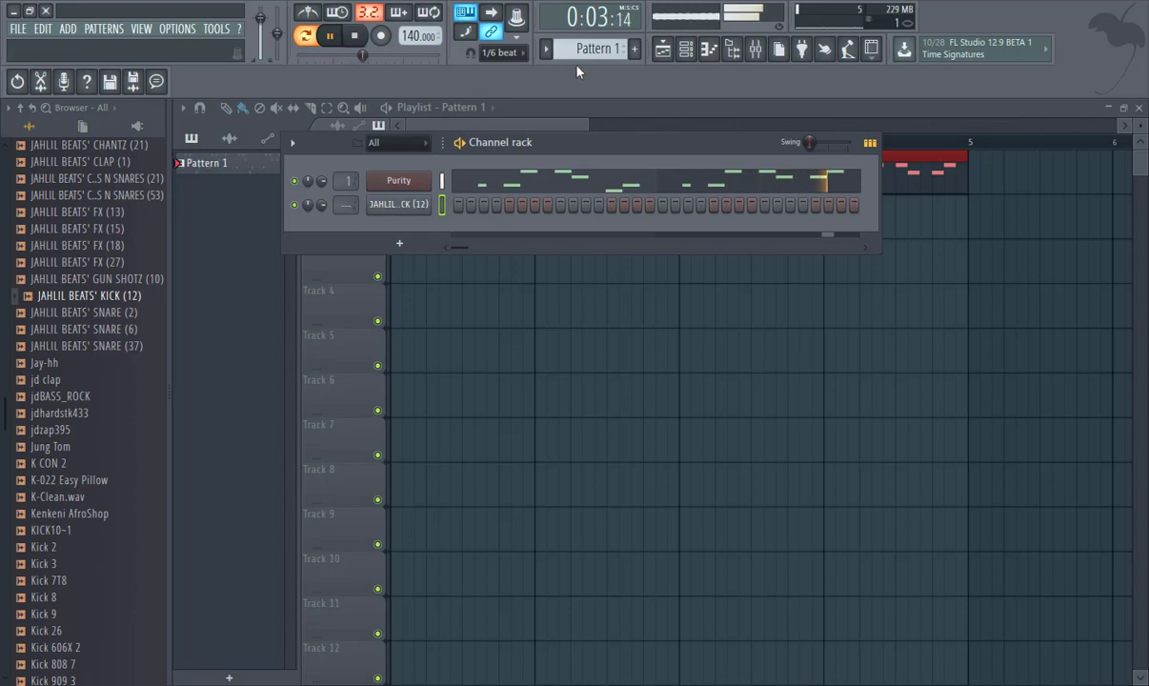
# Place Pattern 2 at bar 1 of Track 2, open the kick's piano roll for it, and set playback to song mode.
pyautogui.scroll(1, 571, 56)
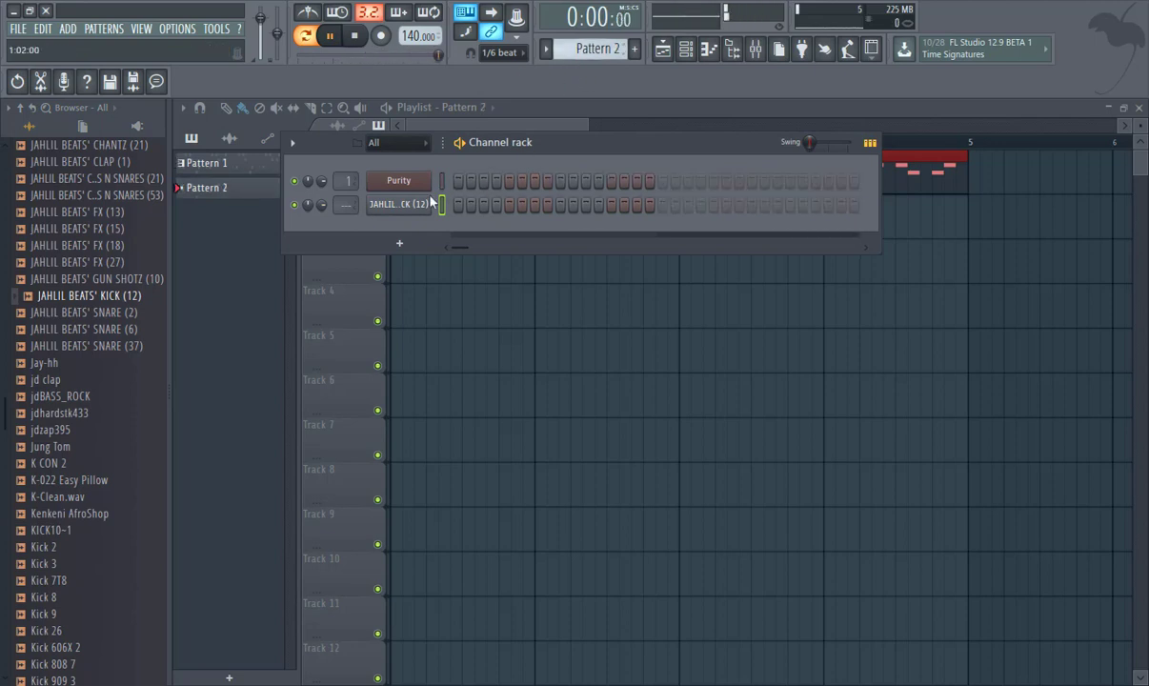
pyautogui.click(404, 280)
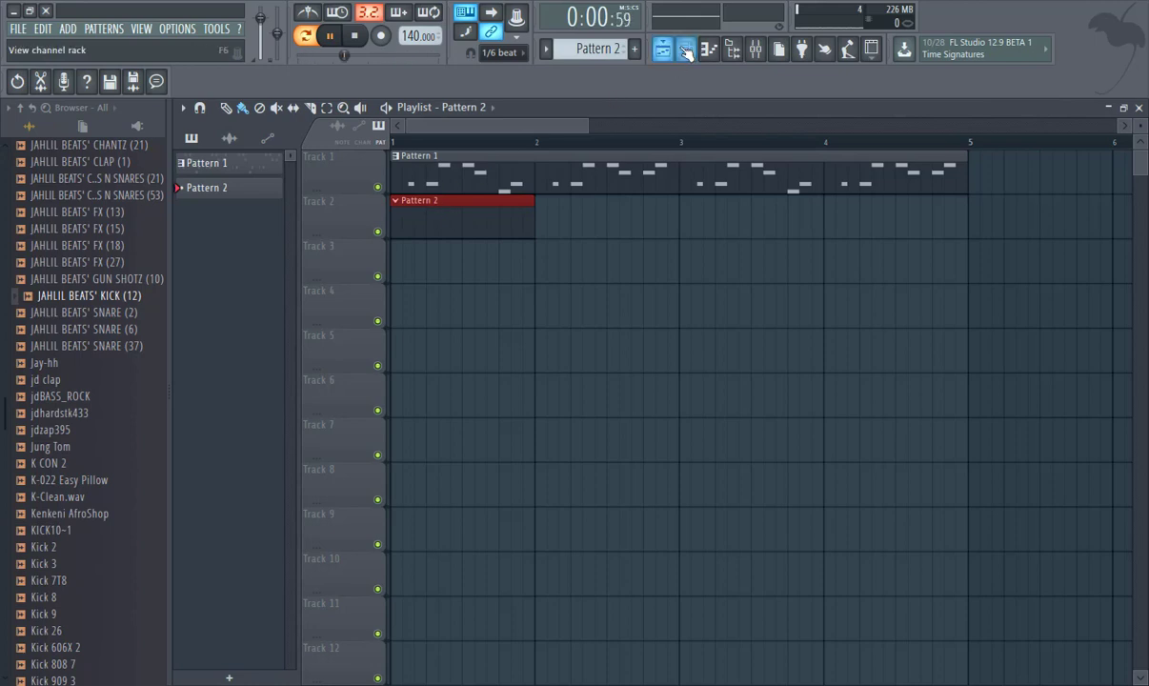
pyautogui.click(686, 49)
pyautogui.rightClick(419, 206)
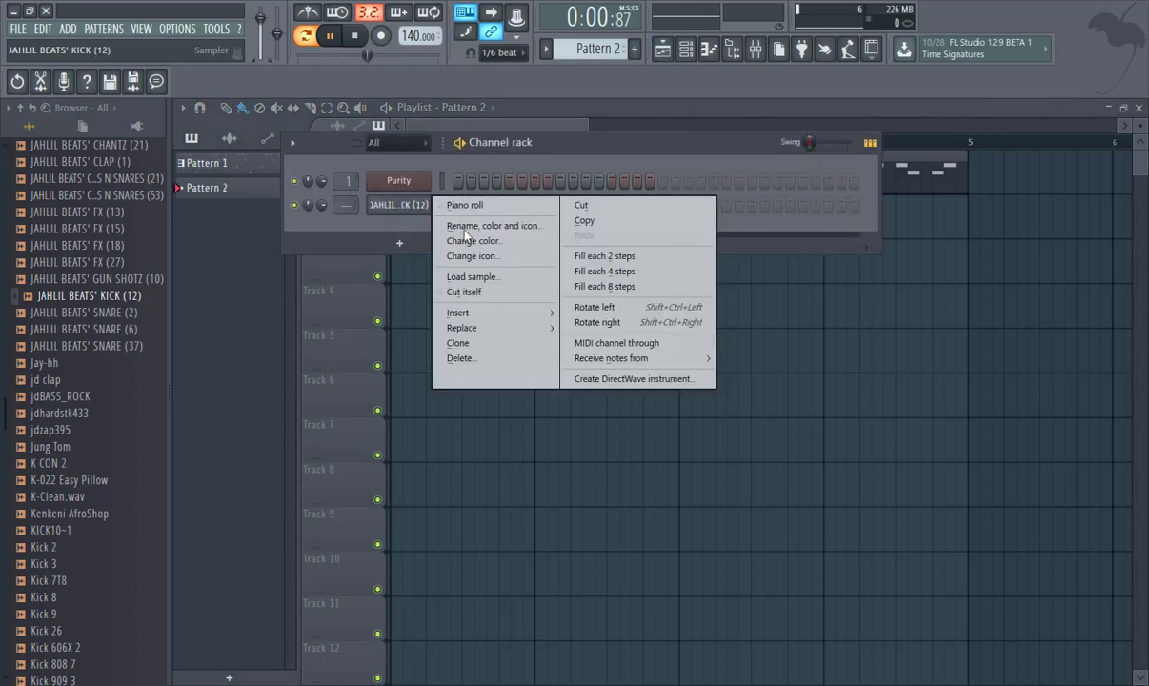
pyautogui.click(472, 204)
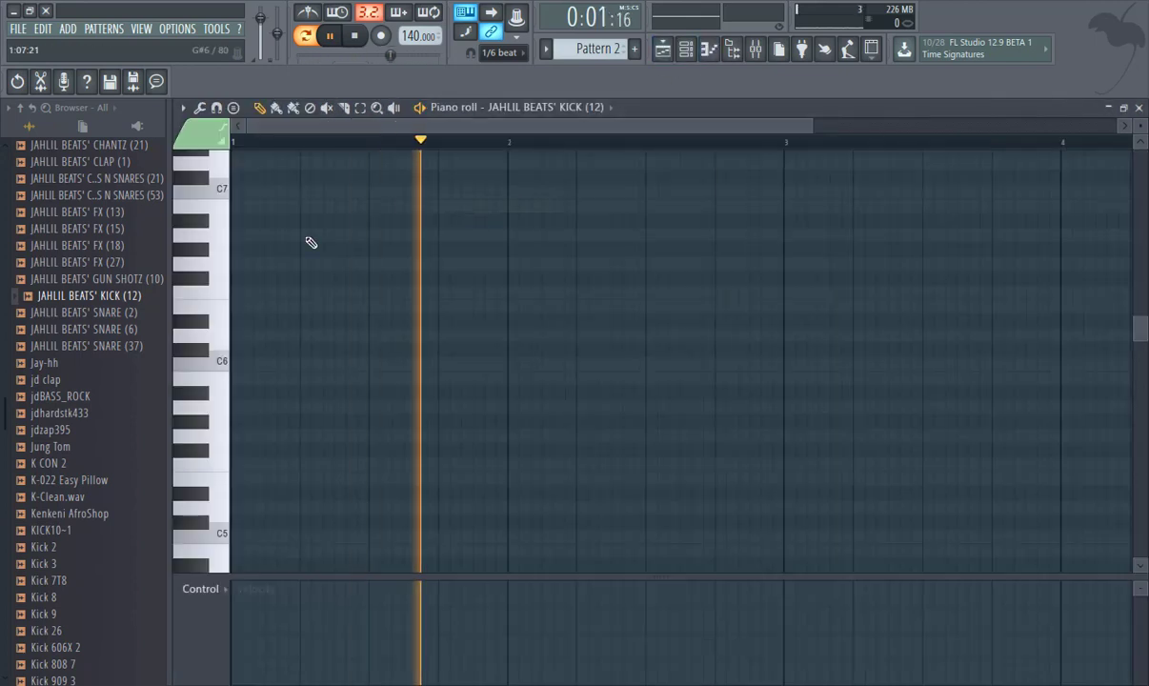
pyautogui.click(306, 37)
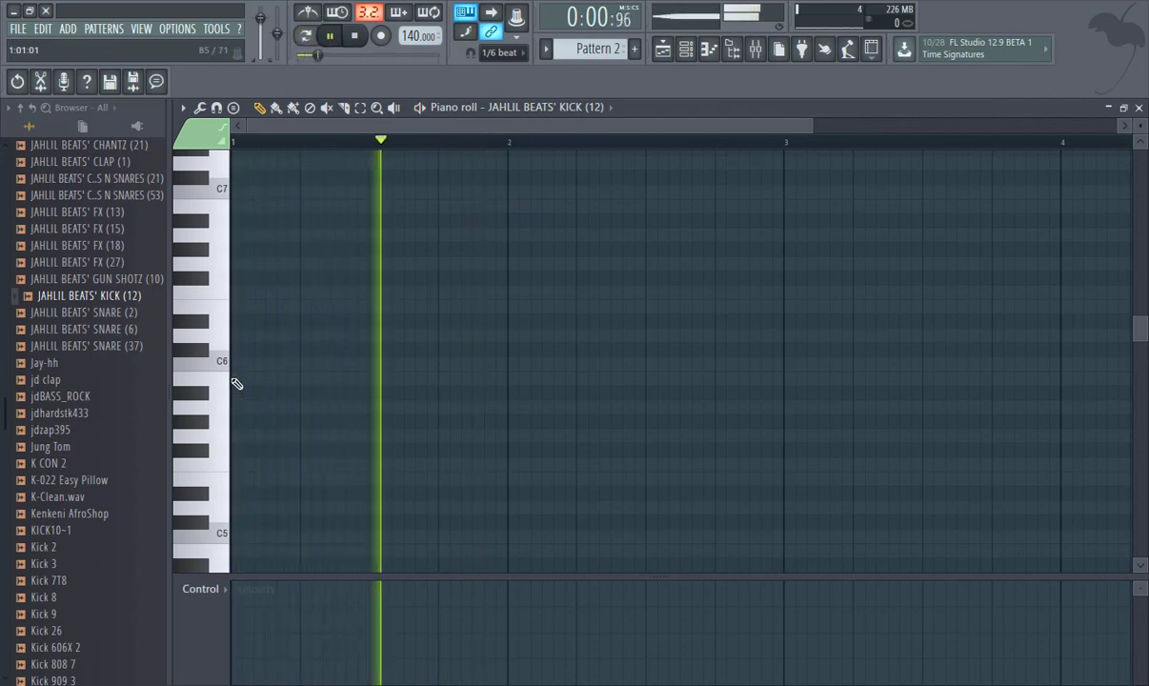
# Enter short C5 kick notes in bar 1 on all four beats, plus one a third of a beat after beat 3.
pyautogui.click(238, 538)
pyautogui.moveTo(248, 539); pyautogui.dragTo(234, 538)
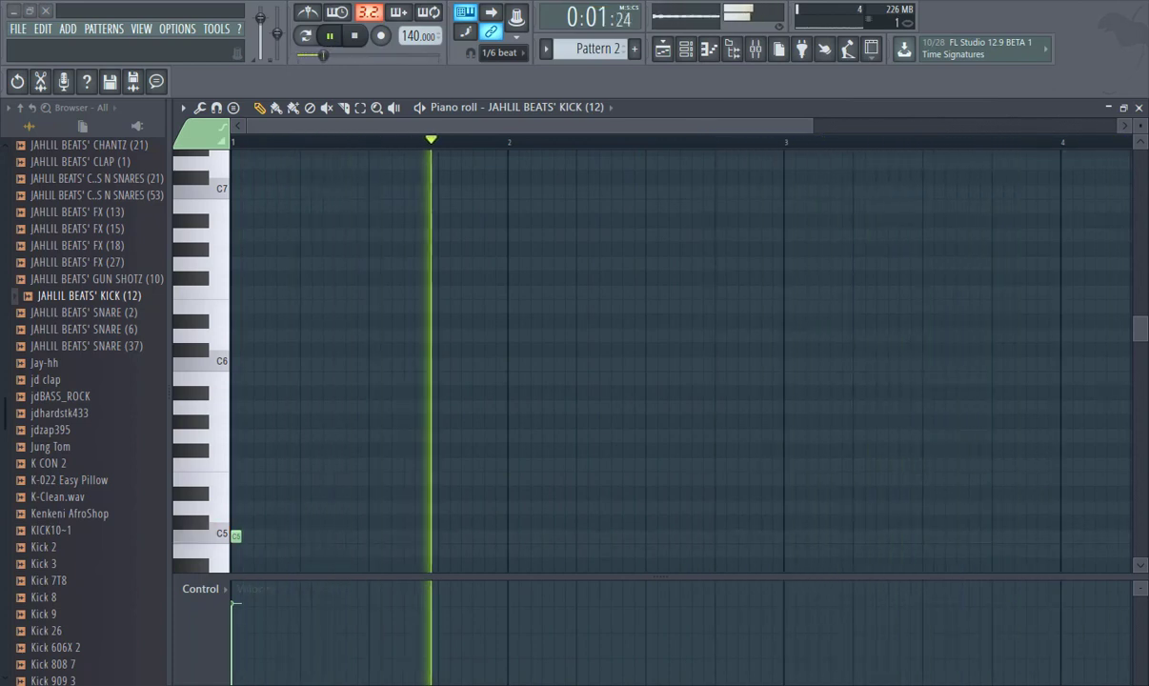
pyautogui.click(306, 537)
pyautogui.press('space')
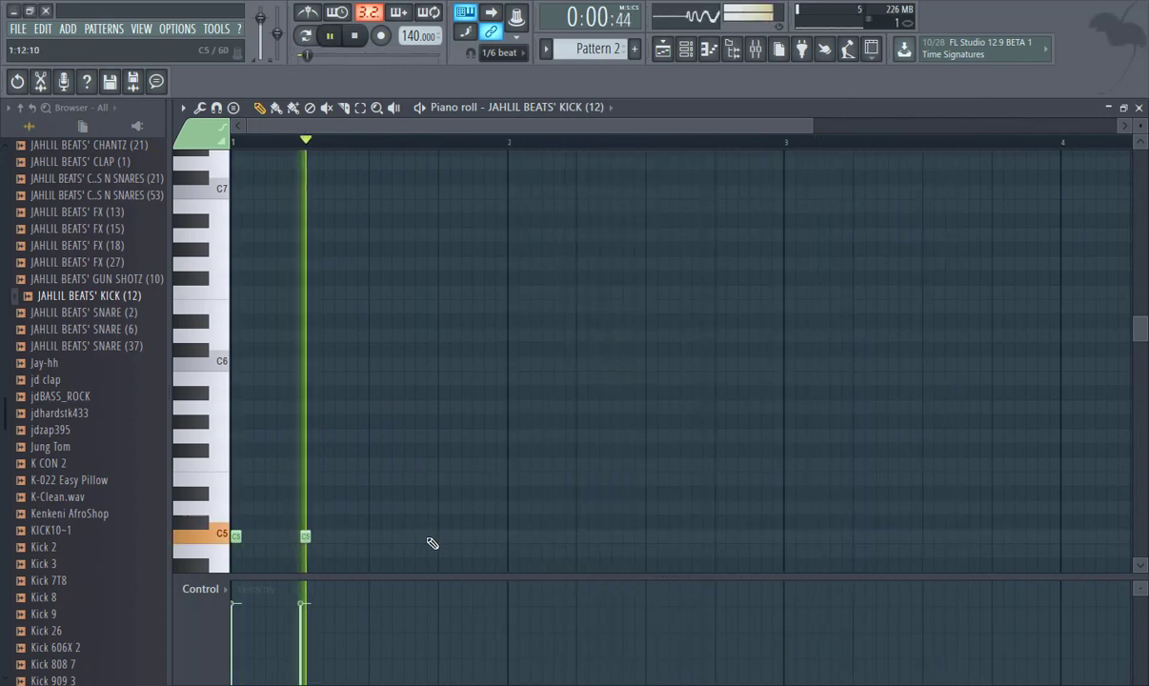
pyautogui.click(375, 536)
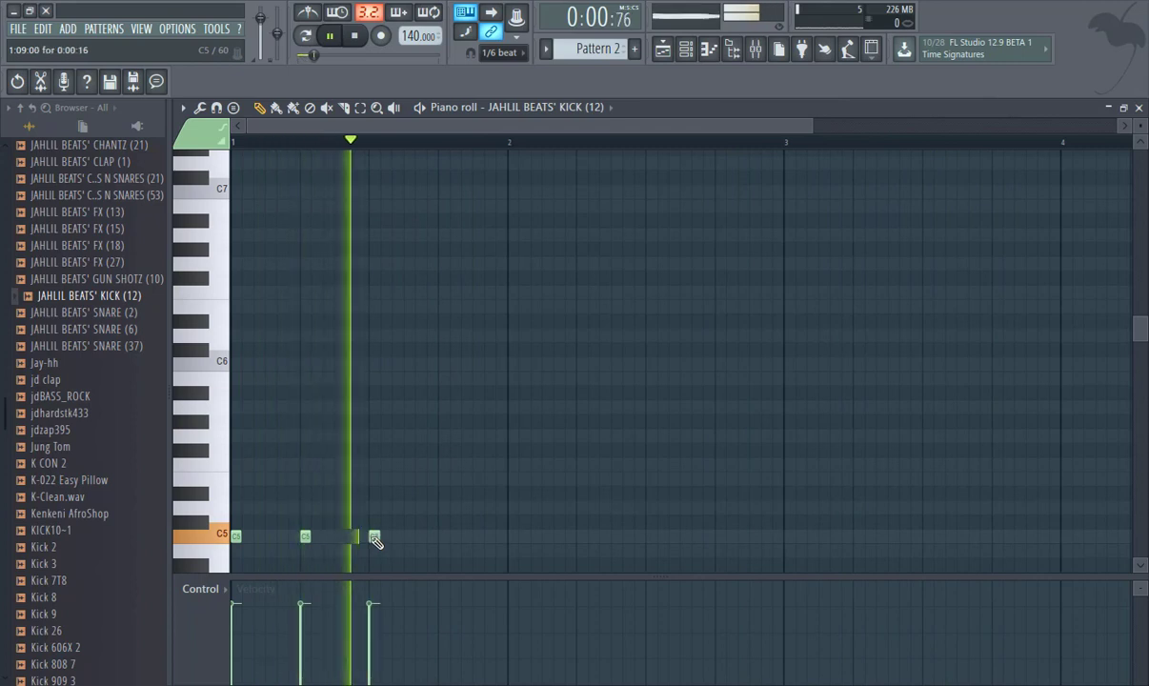
pyautogui.click(397, 537)
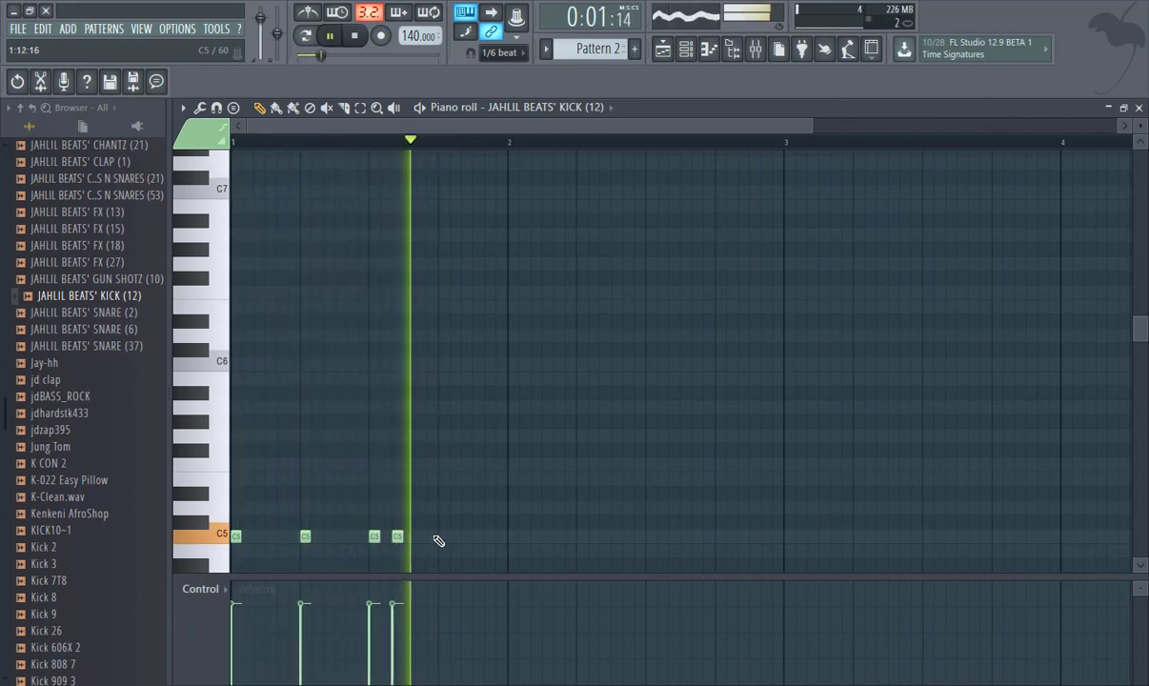
pyautogui.click(441, 537)
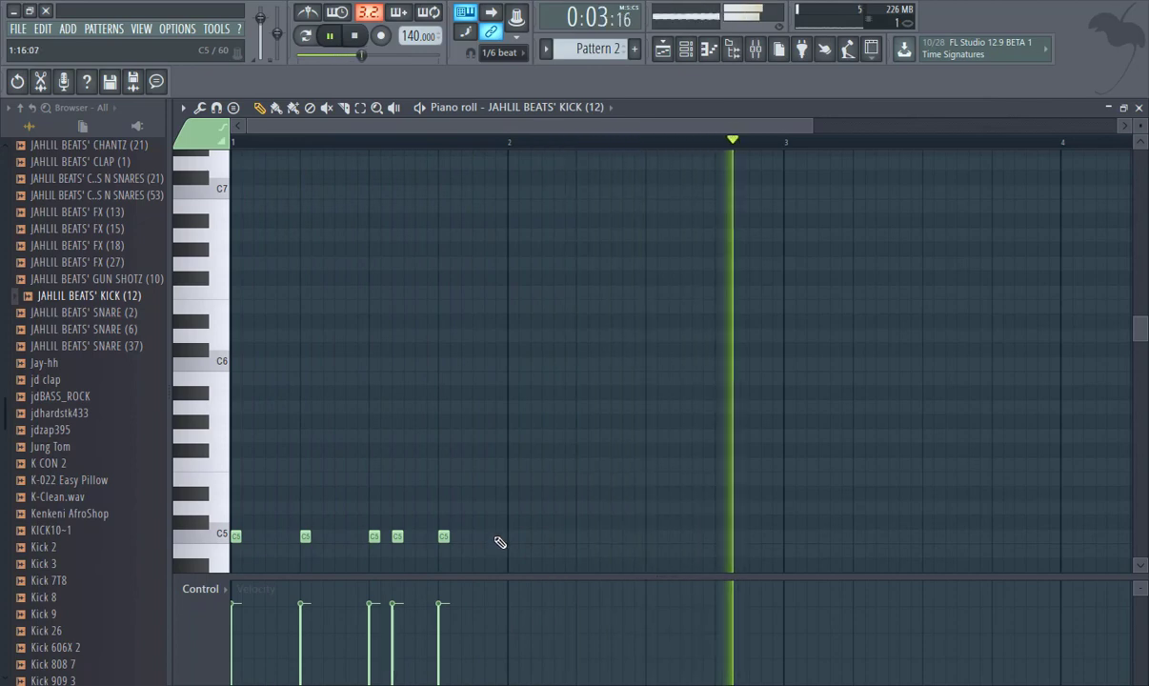
# Repeat the bar 1 kick rhythm on C5 in bar 2, with its last note on beat 4, and close the piano roll.
pyautogui.click(512, 537)
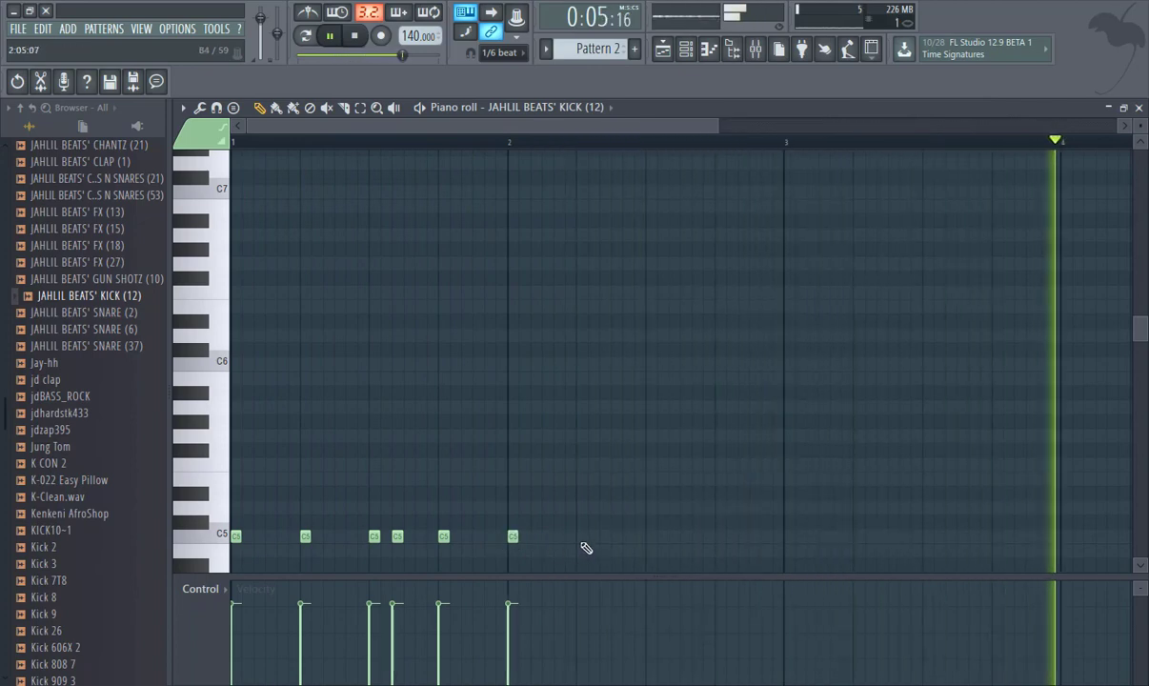
pyautogui.click(578, 537)
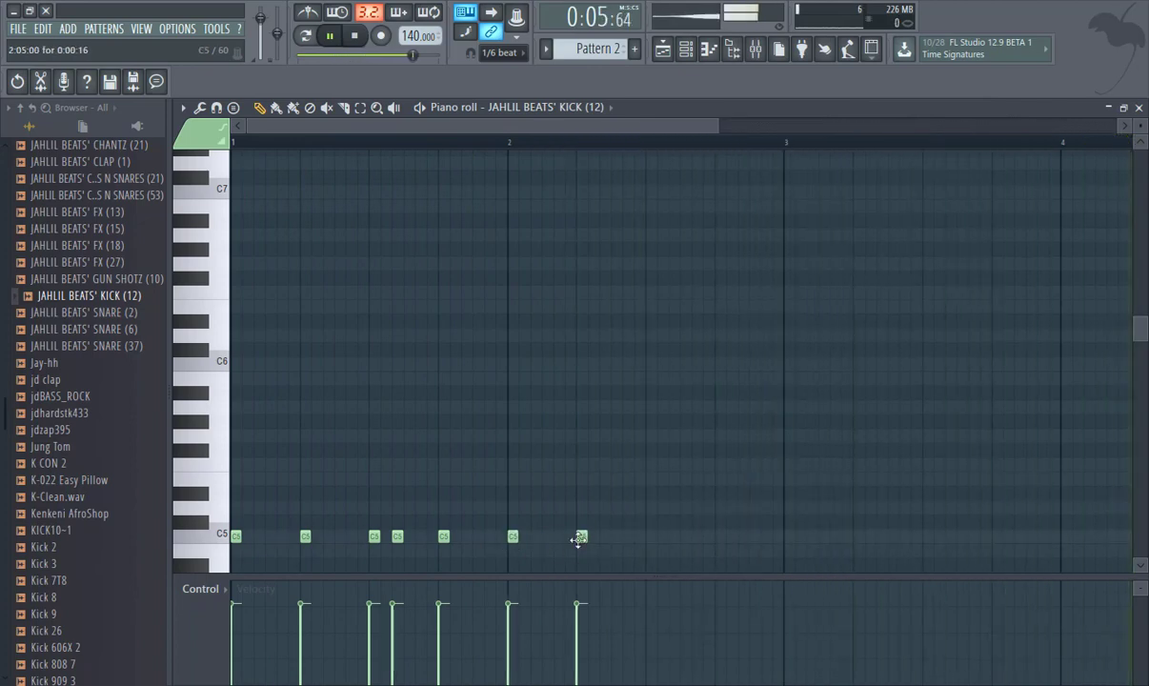
pyautogui.click(676, 537)
pyautogui.click(730, 538)
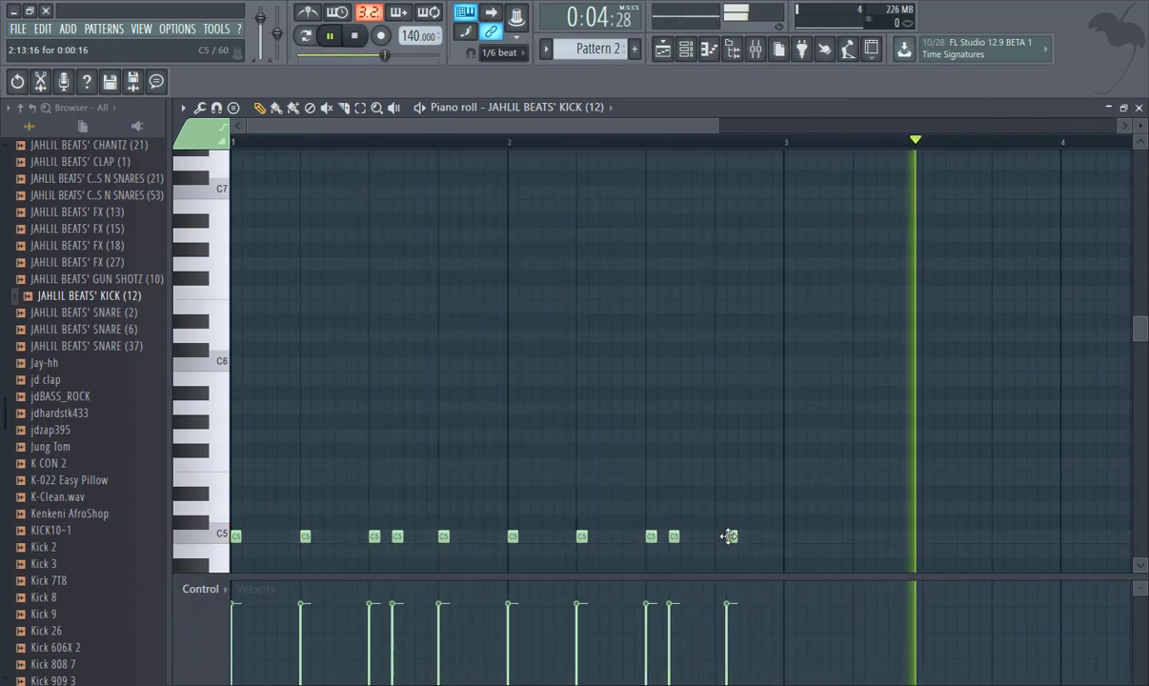
pyautogui.moveTo(729, 536); pyautogui.dragTo(718, 537)
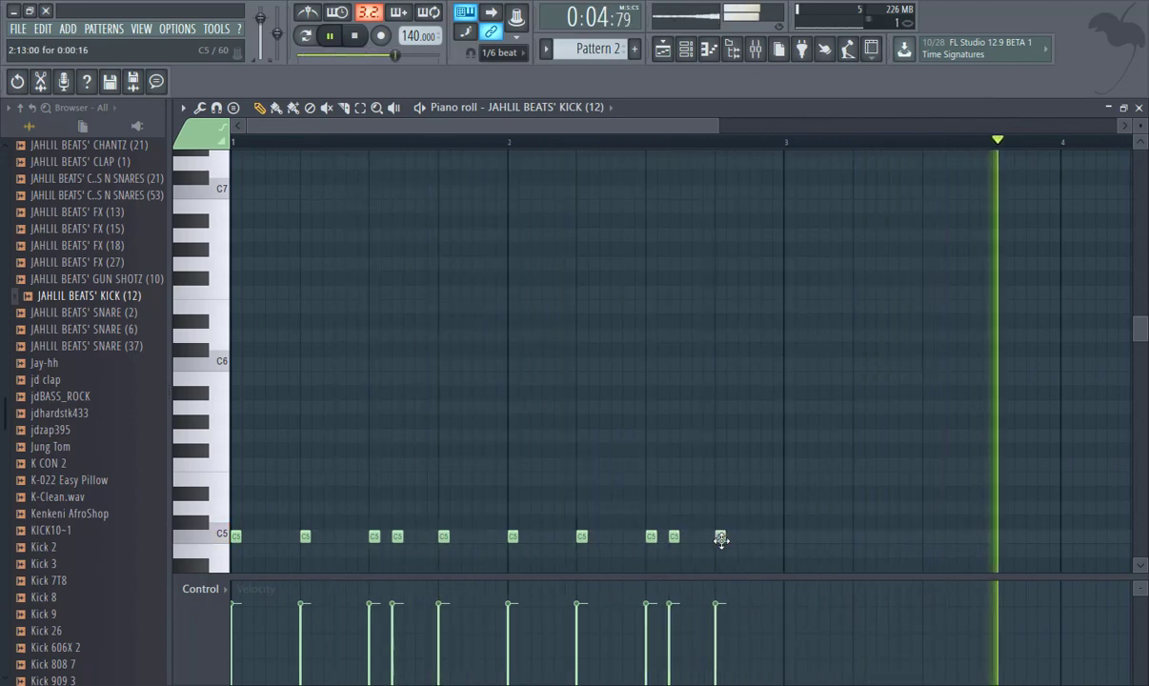
pyautogui.click(1140, 107)
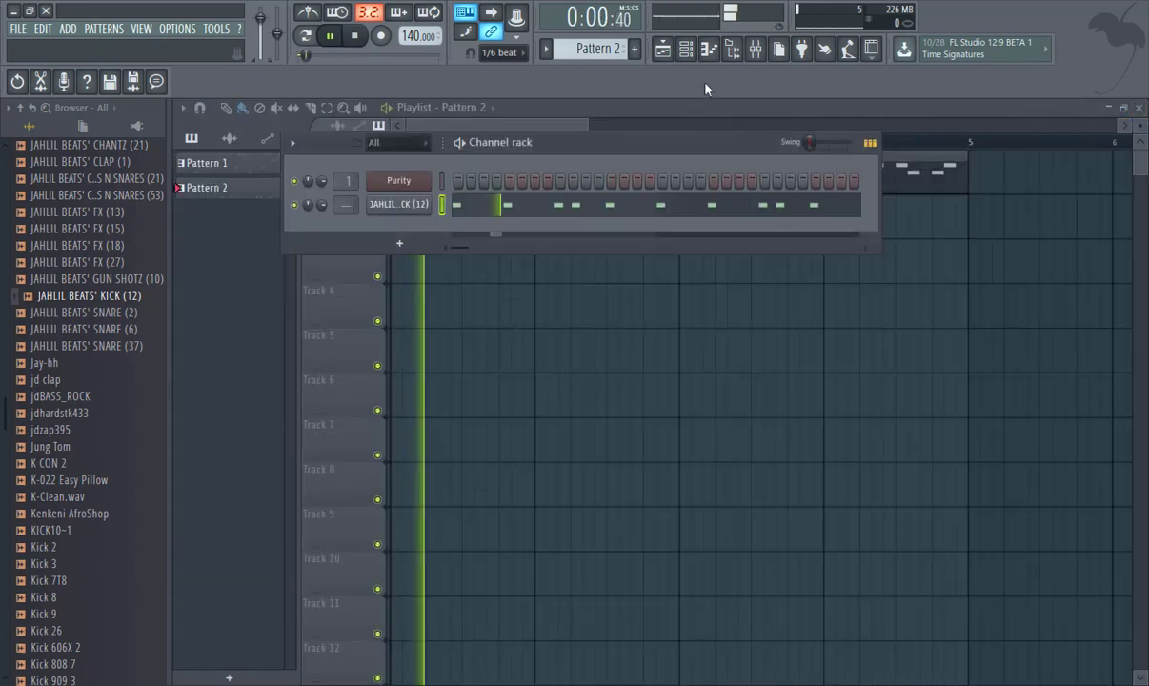
# Set the snap to Line and duplicate the Pattern 2 clip on Track 2 so the copy fills bars 3 and 4.
pyautogui.click(572, 122)
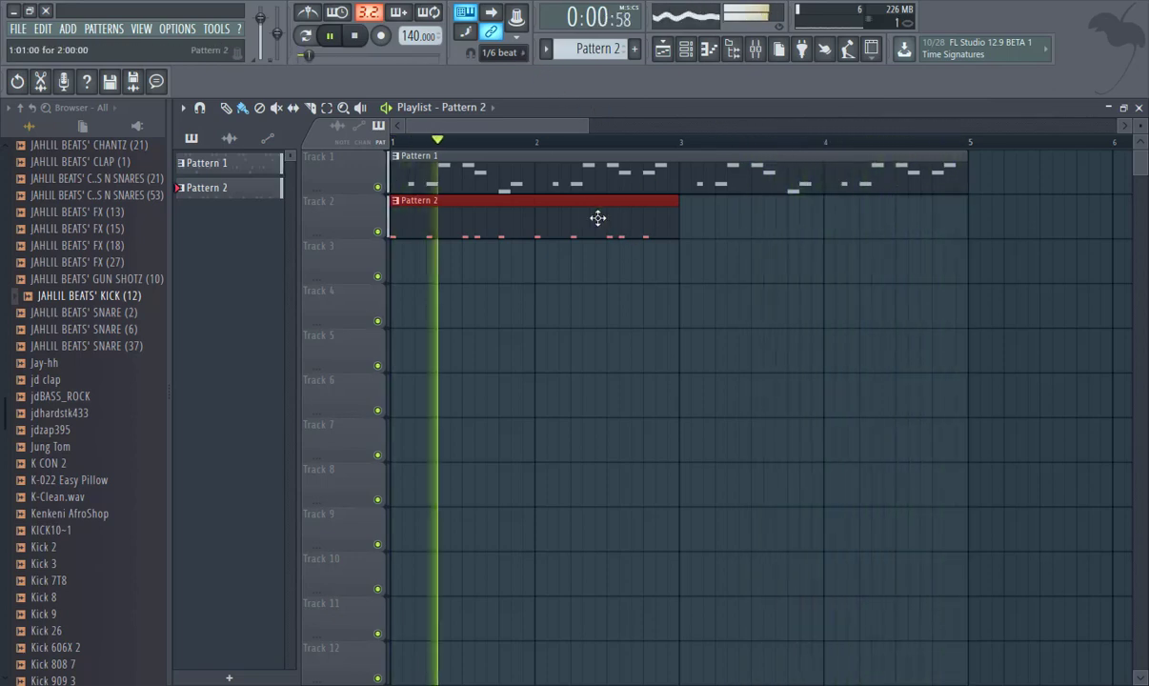
pyautogui.click(505, 52)
pyautogui.click(476, 68)
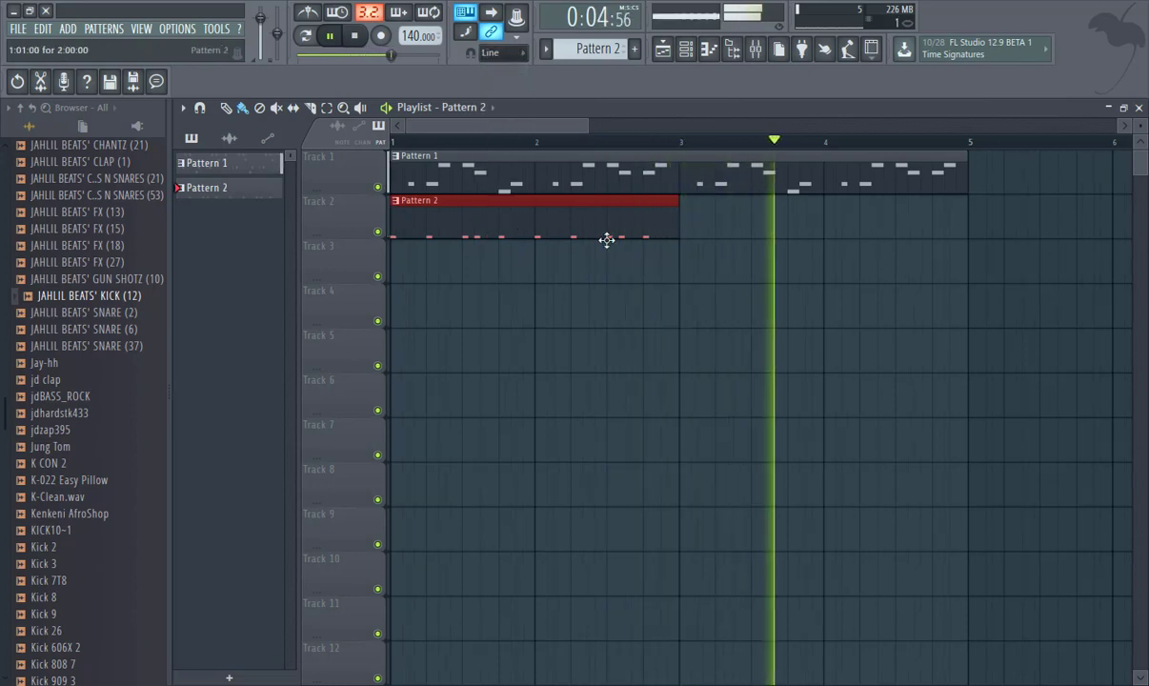
pyautogui.hotkey('ctrl', 'b')
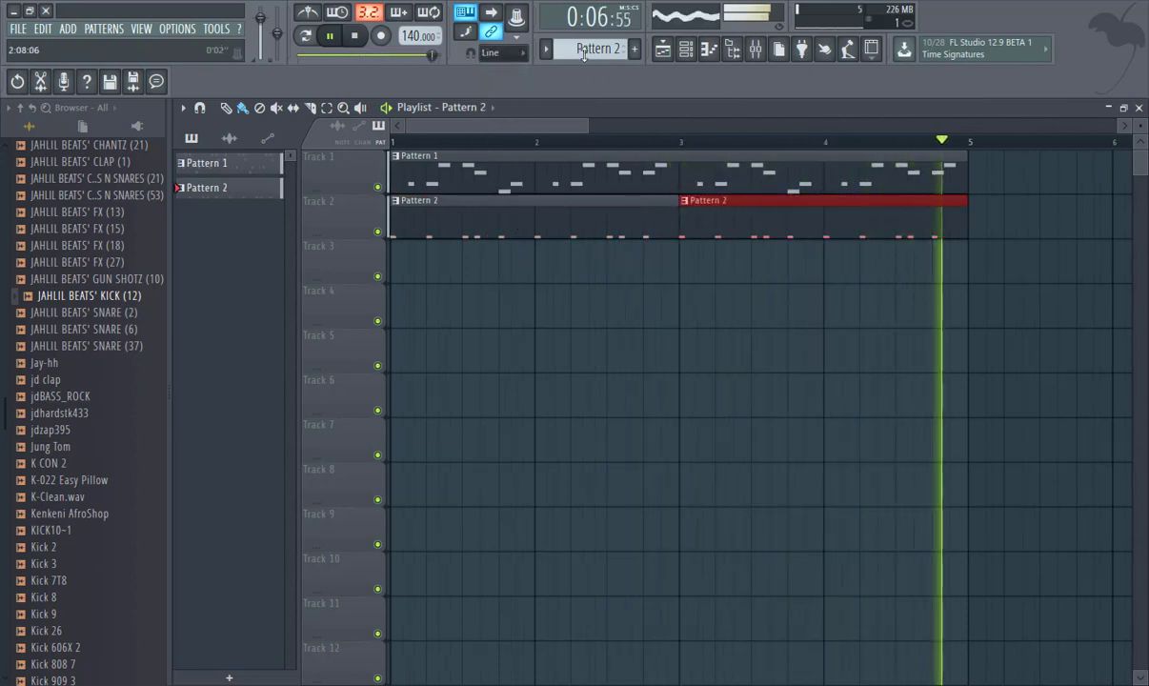
# Return the snap to 1/6 beat and close the playlist.
pyautogui.click(503, 53)
pyautogui.click(505, 193)
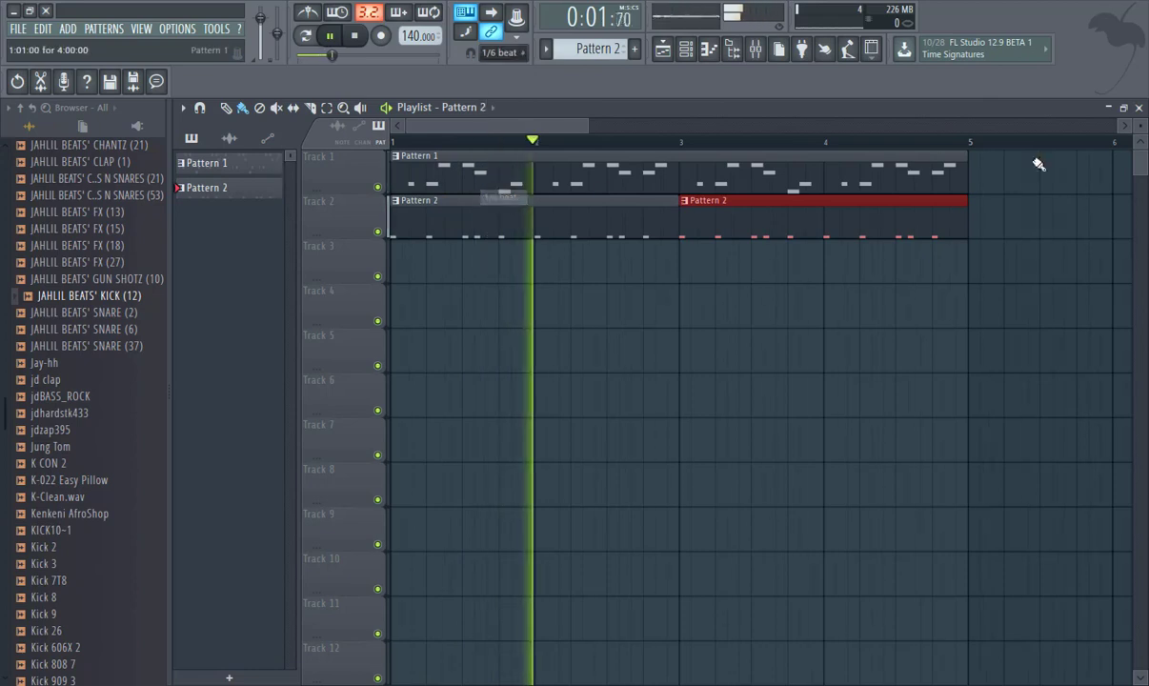
pyautogui.click(1139, 108)
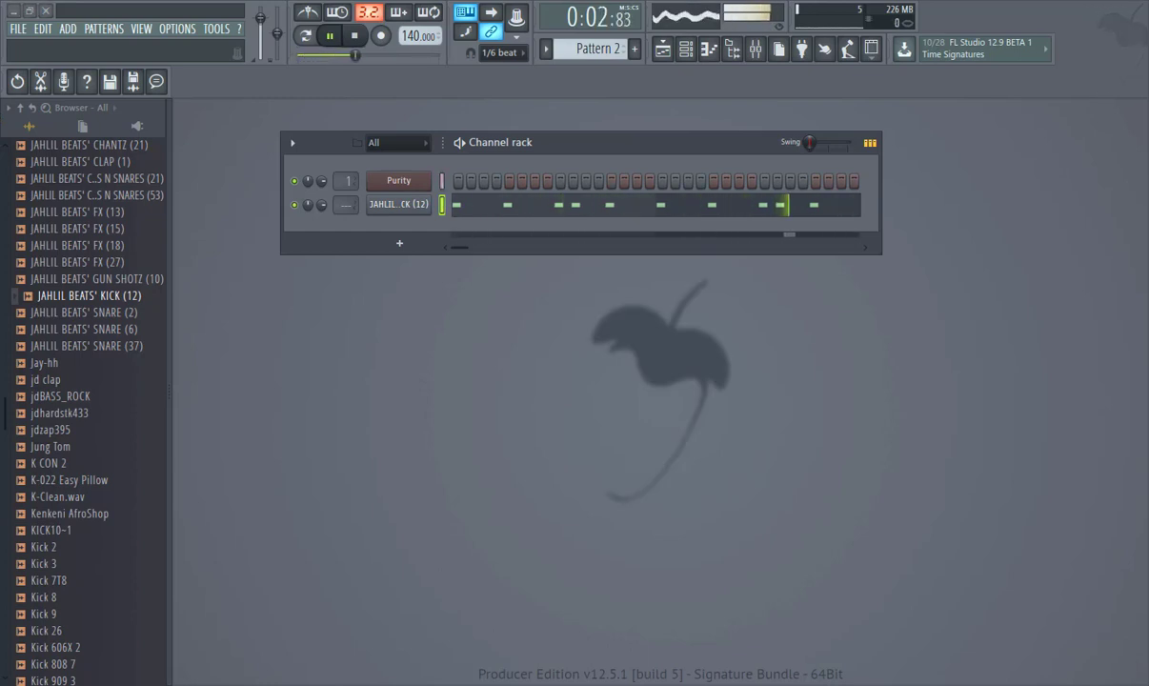
# Audition drum samples in the browser and add NEPTUNES SNARE (37) as a new channel below the kick.
pyautogui.click(59, 414)
pyautogui.scroll(-15, 84, 410)
pyautogui.click(75, 352)
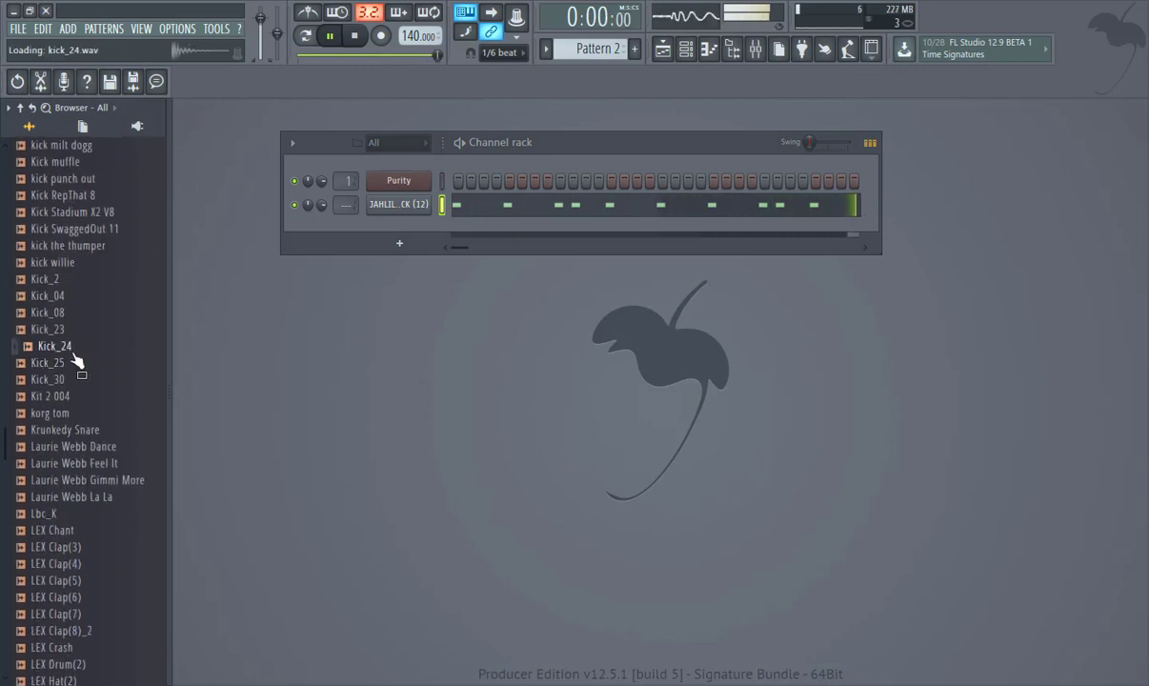
pyautogui.scroll(-20, 74, 361)
pyautogui.click(60, 362)
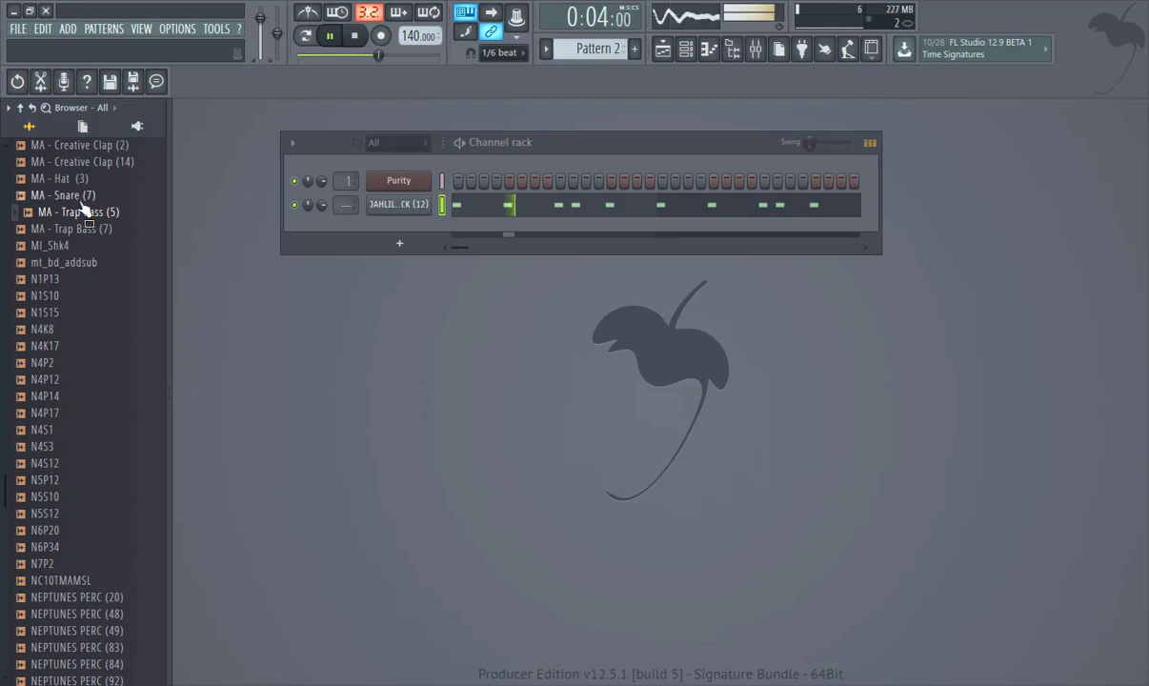
pyautogui.scroll(-10, 69, 352)
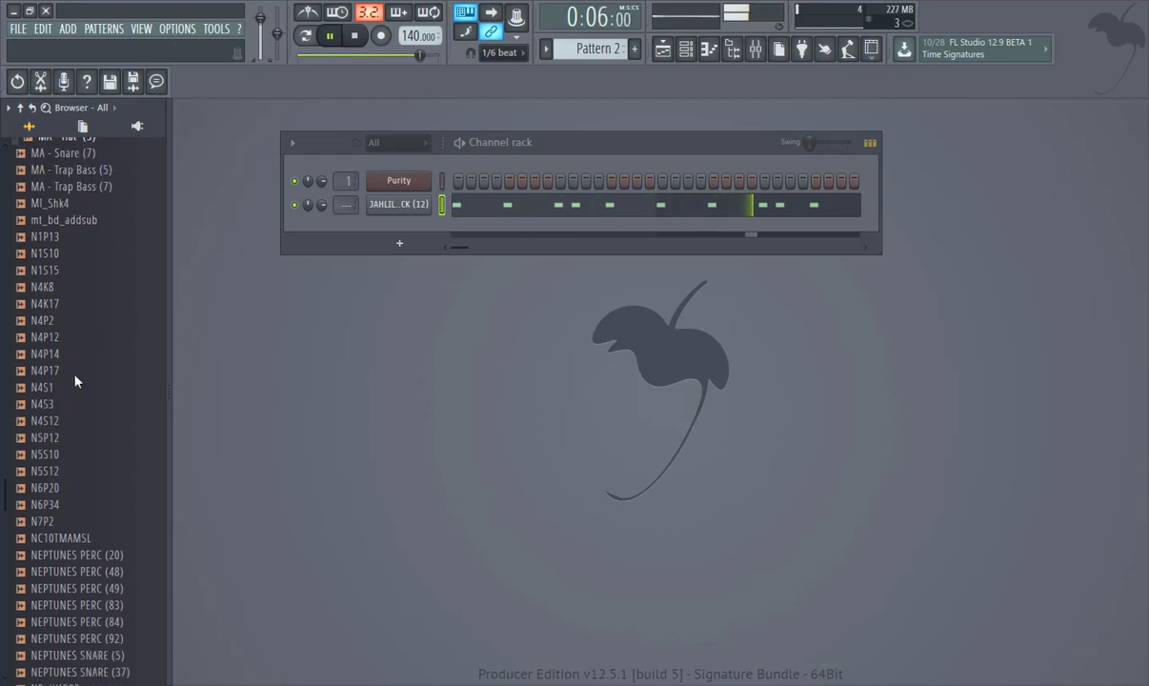
pyautogui.click(96, 216)
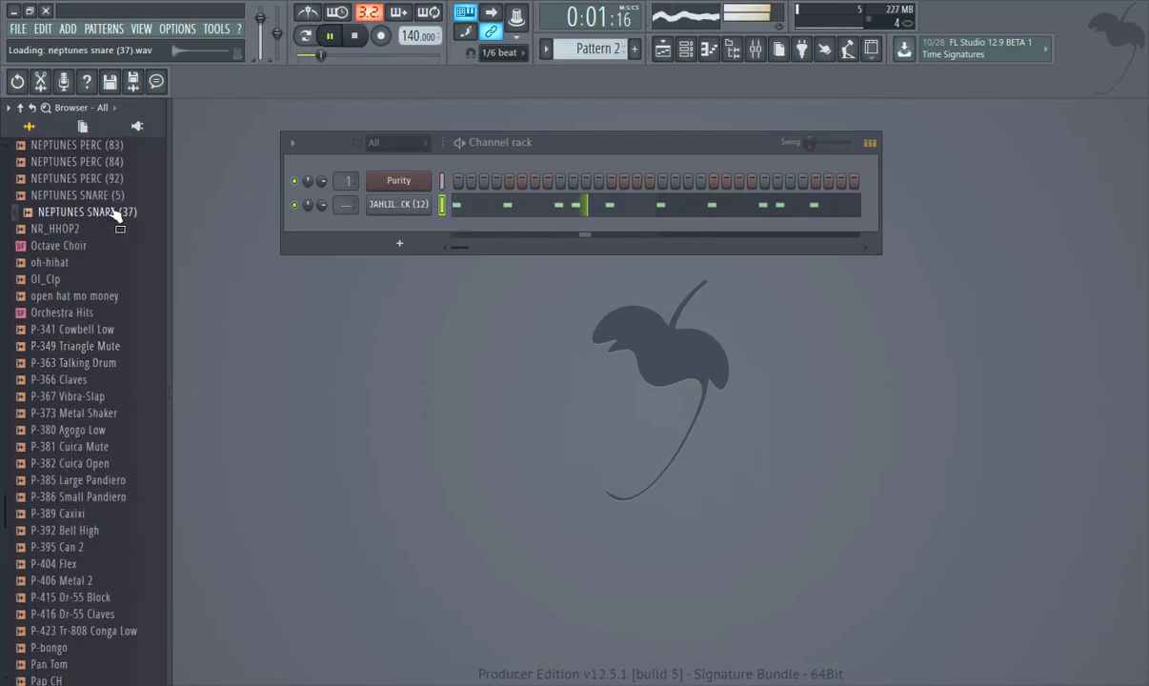
pyautogui.moveTo(371, 231); pyautogui.dragTo(397, 234)
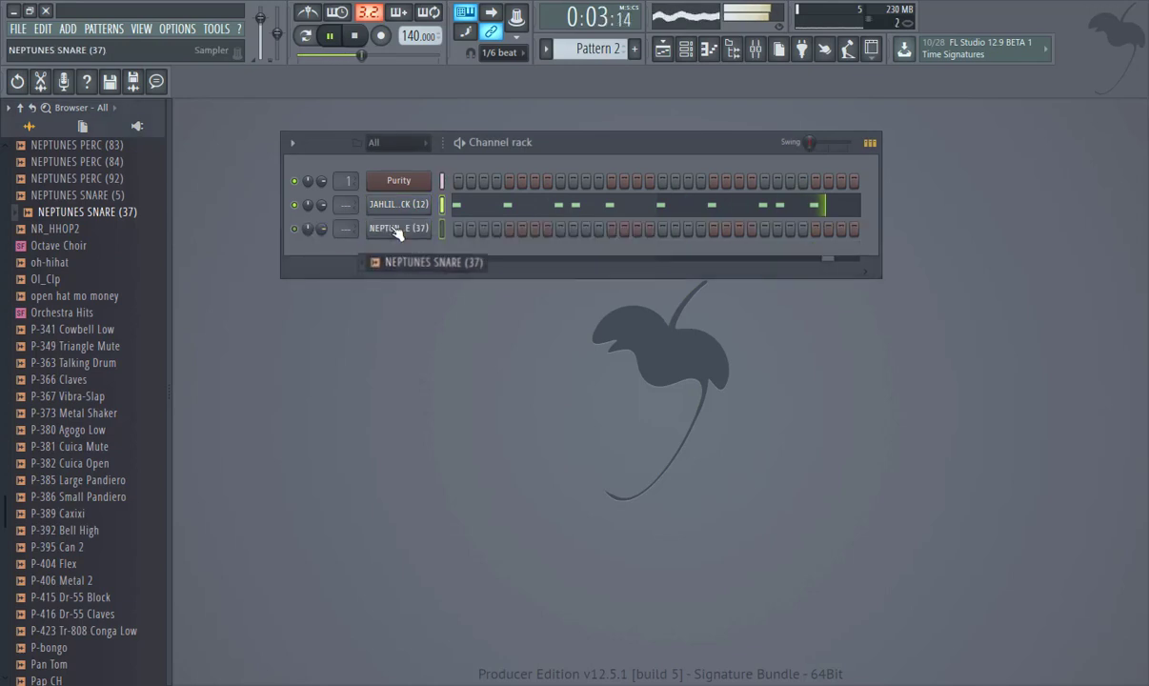
# Copy the kick channel's notes into the NEPTUNES SNARE (37) channel, and look over the snare's sampler settings.
pyautogui.rightClick(394, 212)
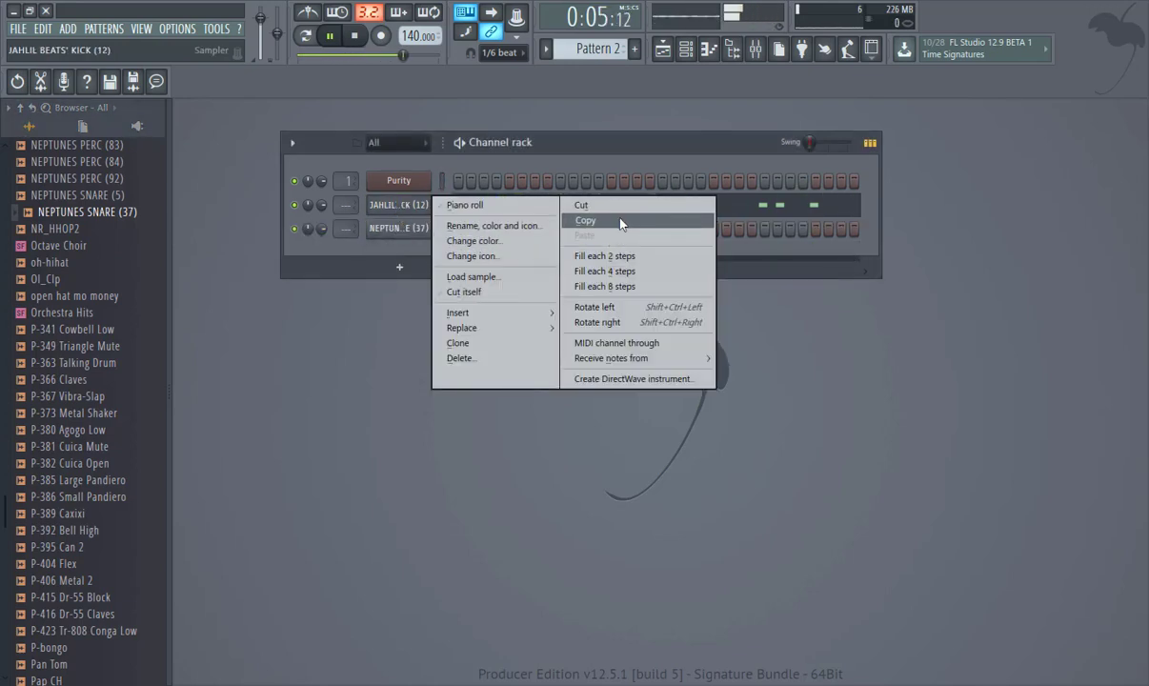
pyautogui.click(621, 221)
pyautogui.rightClick(407, 232)
pyautogui.click(600, 260)
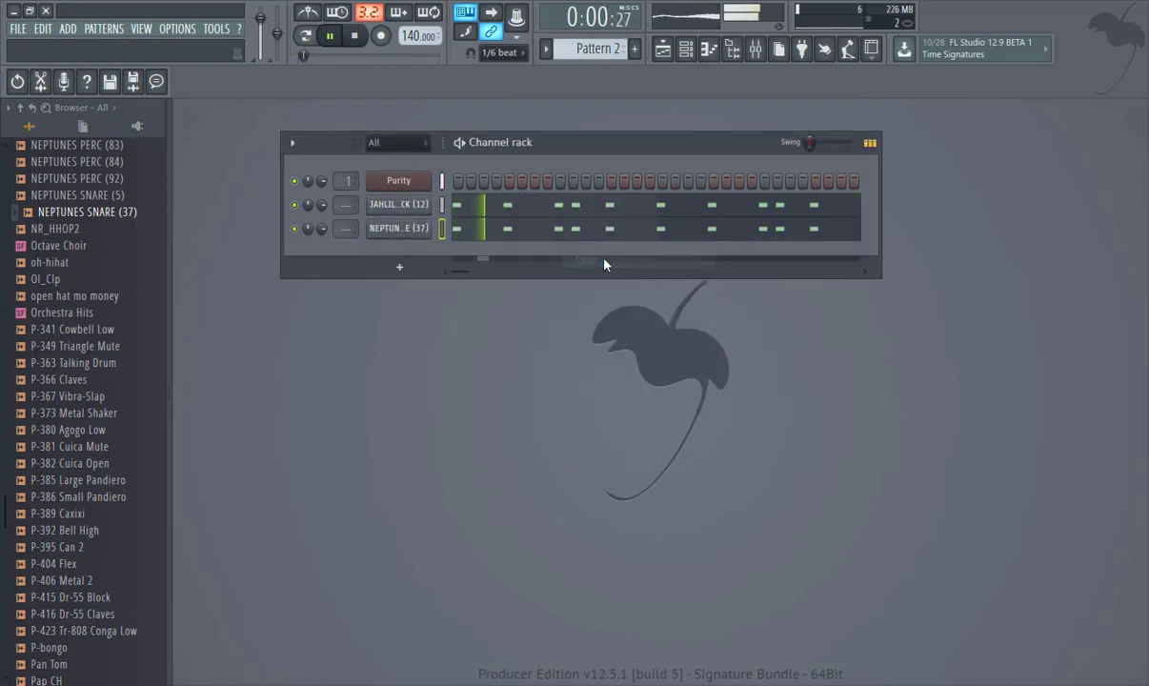
pyautogui.click(400, 228)
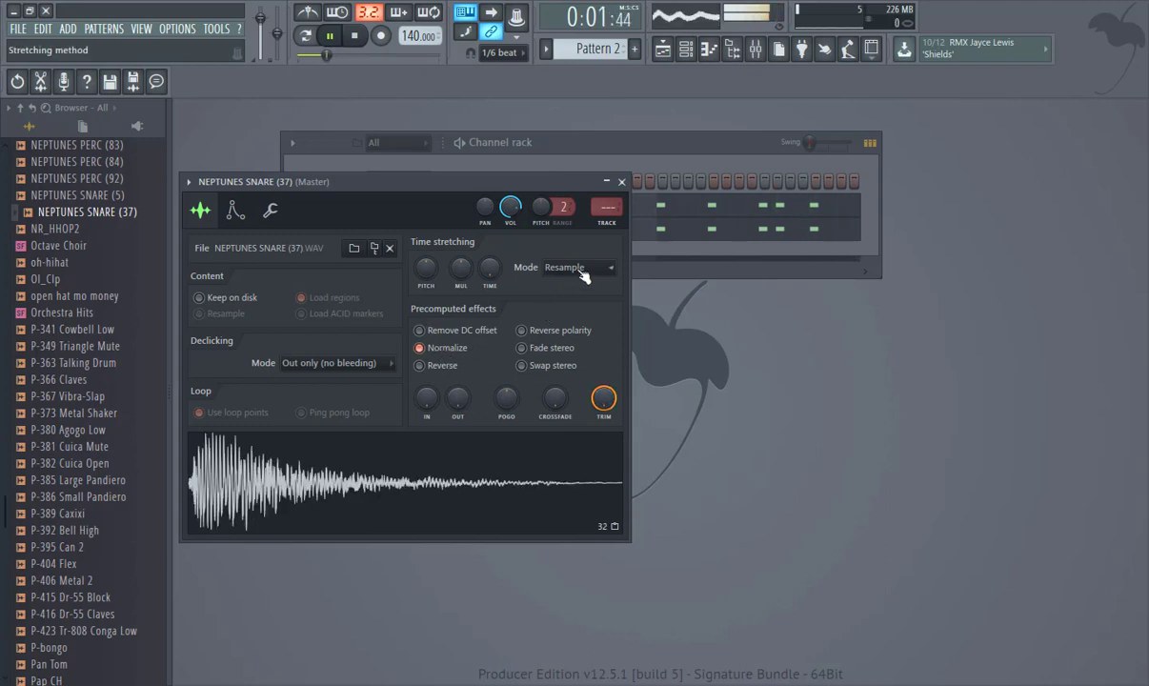
pyautogui.click(620, 182)
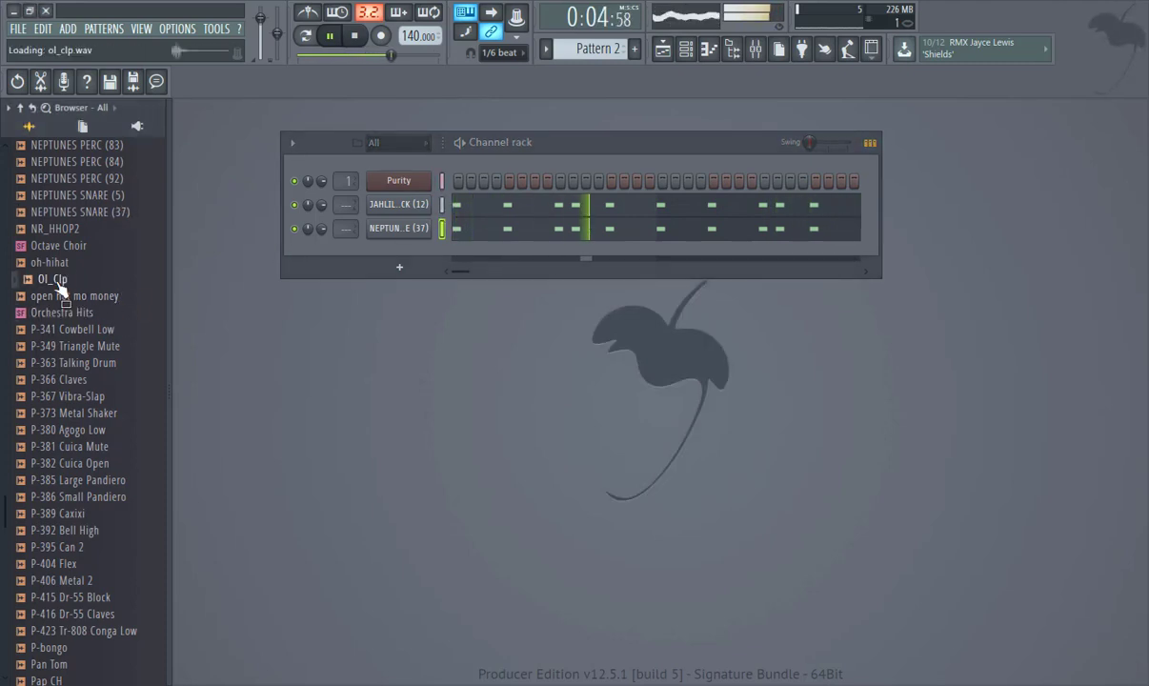
# Audition more samples in the browser, try RD_Snare_5 in the NEPTUNES SNARE (37) channel, and replace it with rim snare (12).
pyautogui.scroll(-4, 79, 375)
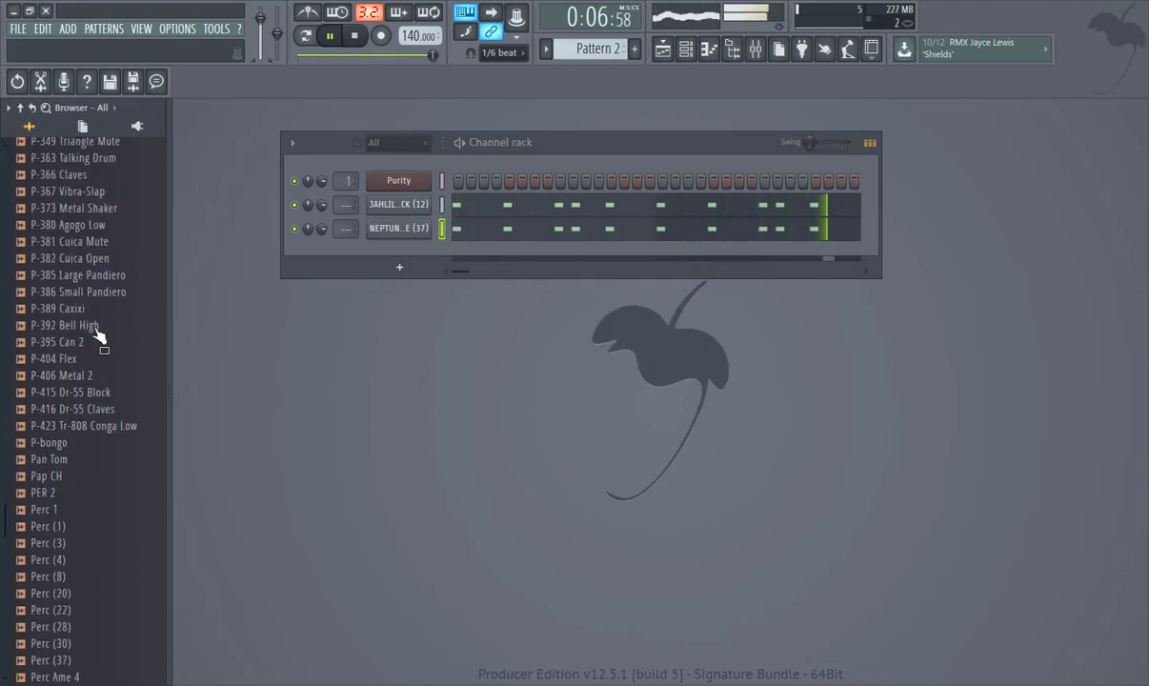
pyautogui.click(98, 331)
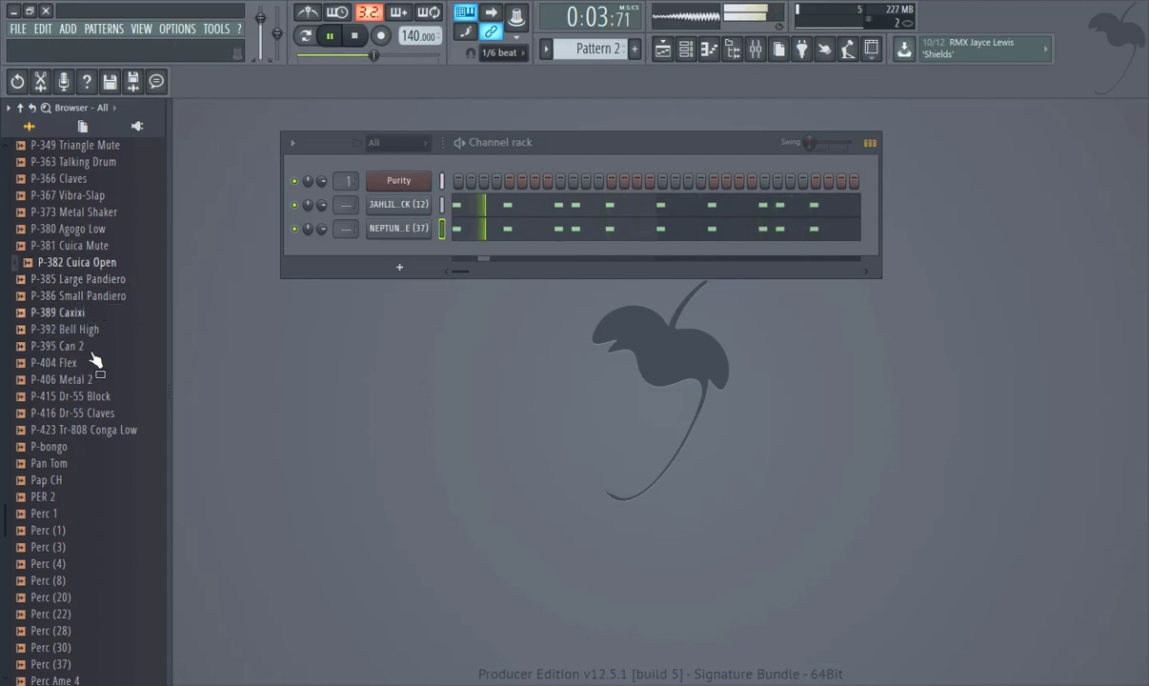
pyautogui.scroll(-4, 70, 386)
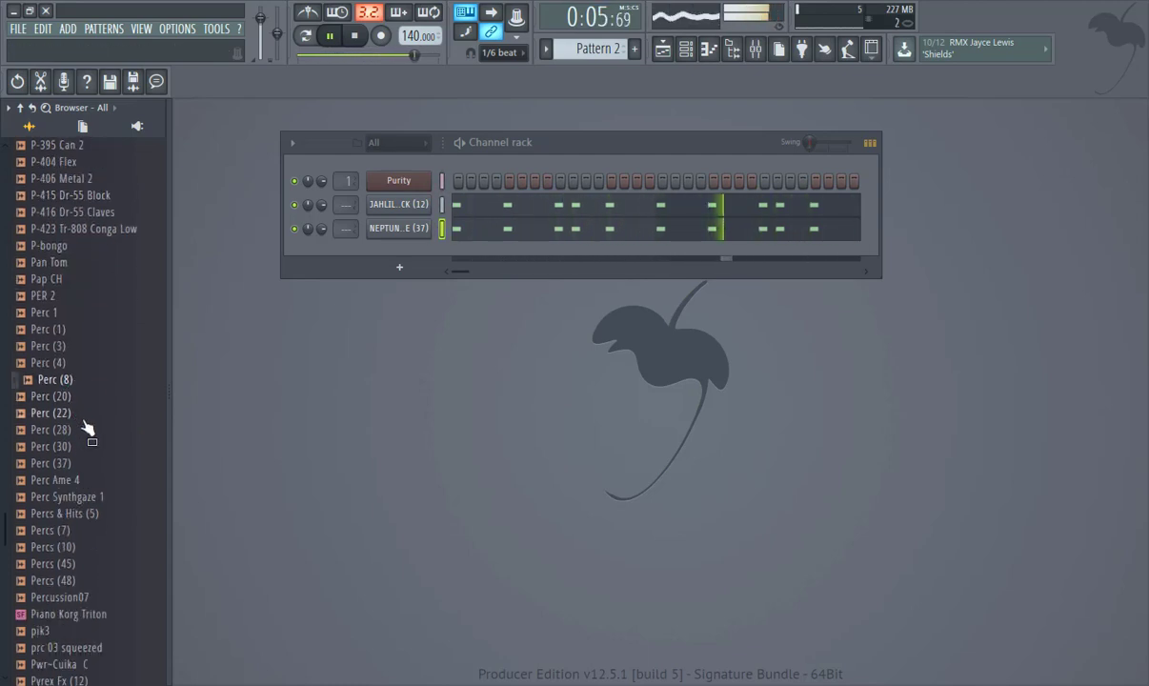
pyautogui.scroll(-10, 84, 428)
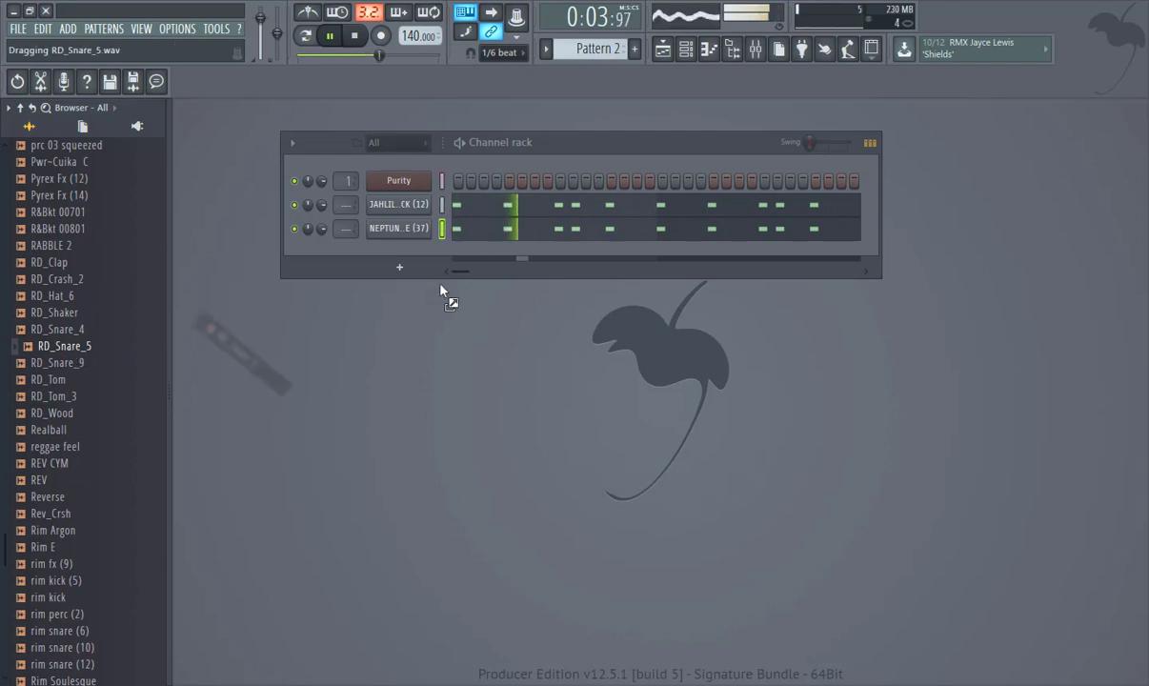
pyautogui.moveTo(417, 245); pyautogui.dragTo(417, 238)
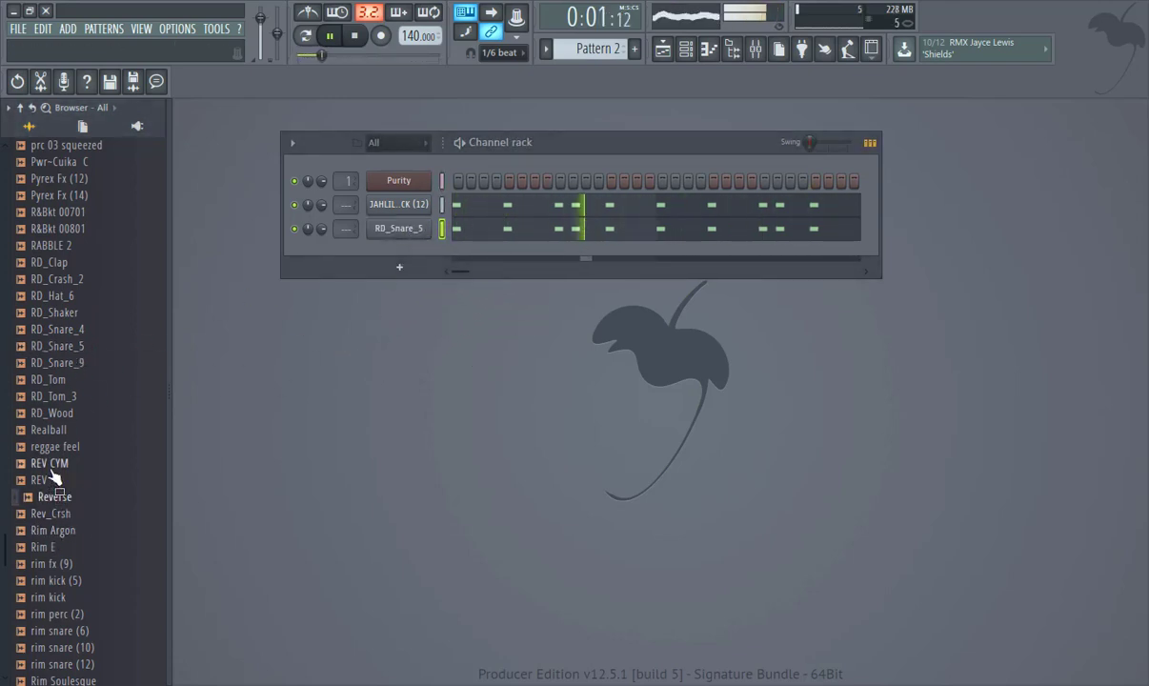
pyautogui.scroll(-4, 57, 514)
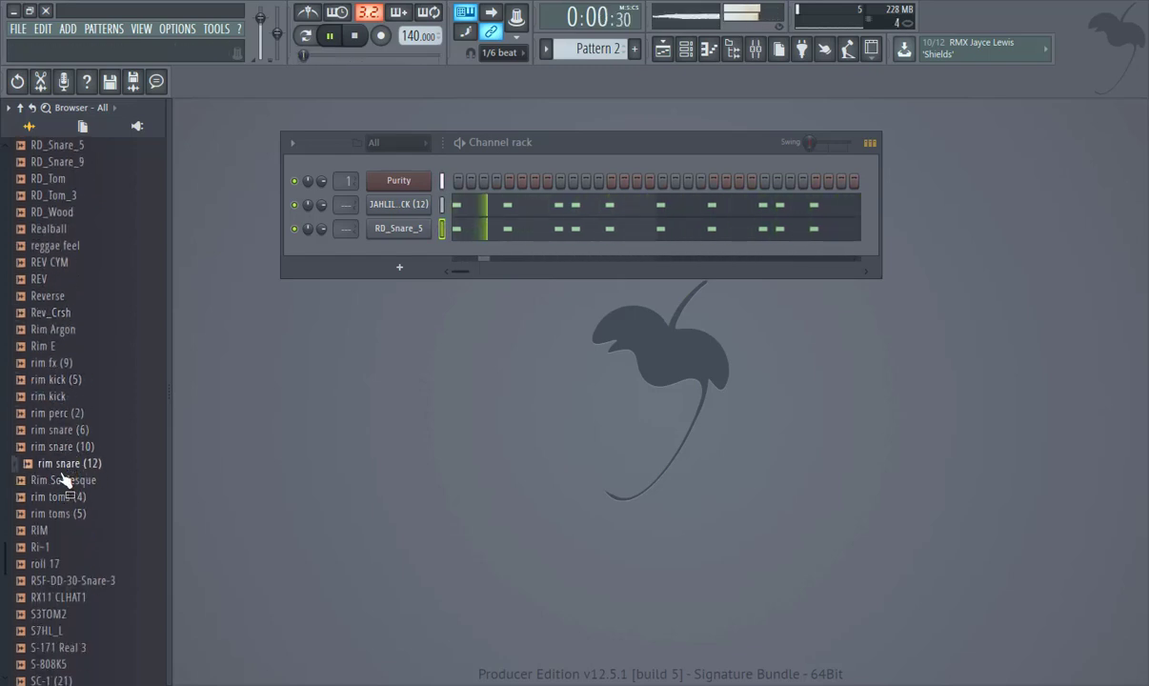
pyautogui.moveTo(392, 254); pyautogui.dragTo(410, 232)
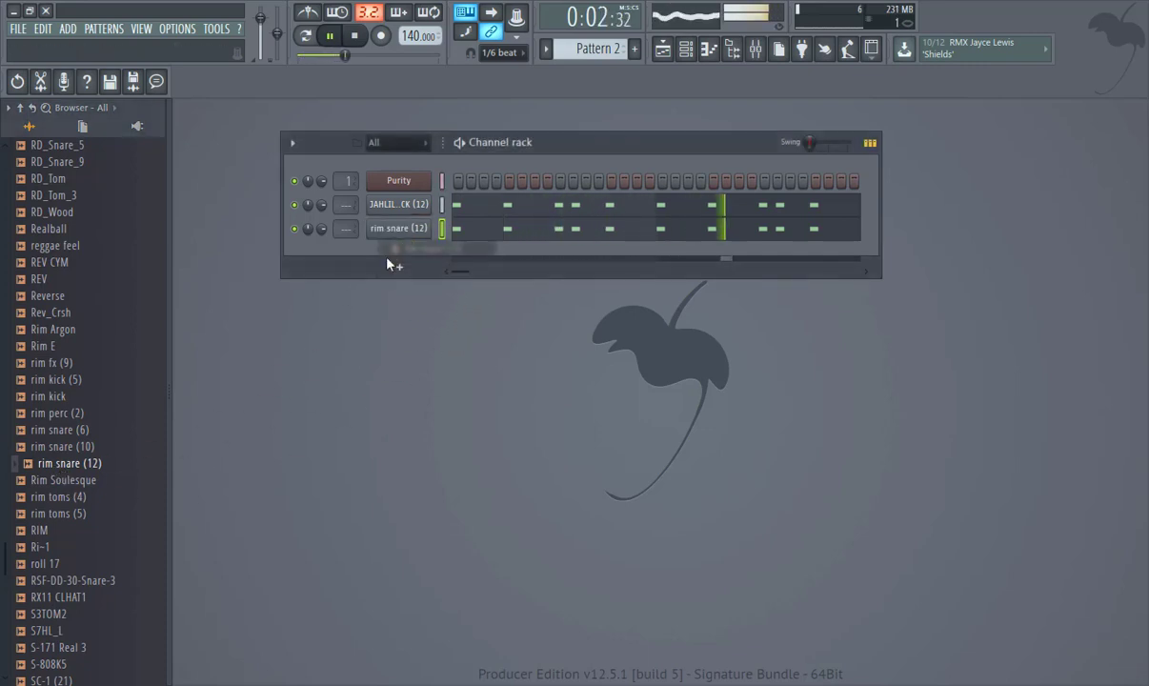
# Audition further samples through the browser list and add Clap (1) as a new channel below rim snare (12).
pyautogui.scroll(-8, 79, 567)
pyautogui.click(79, 491)
pyautogui.scroll(-8, 79, 468)
pyautogui.click(79, 551)
pyautogui.scroll(-7, 76, 533)
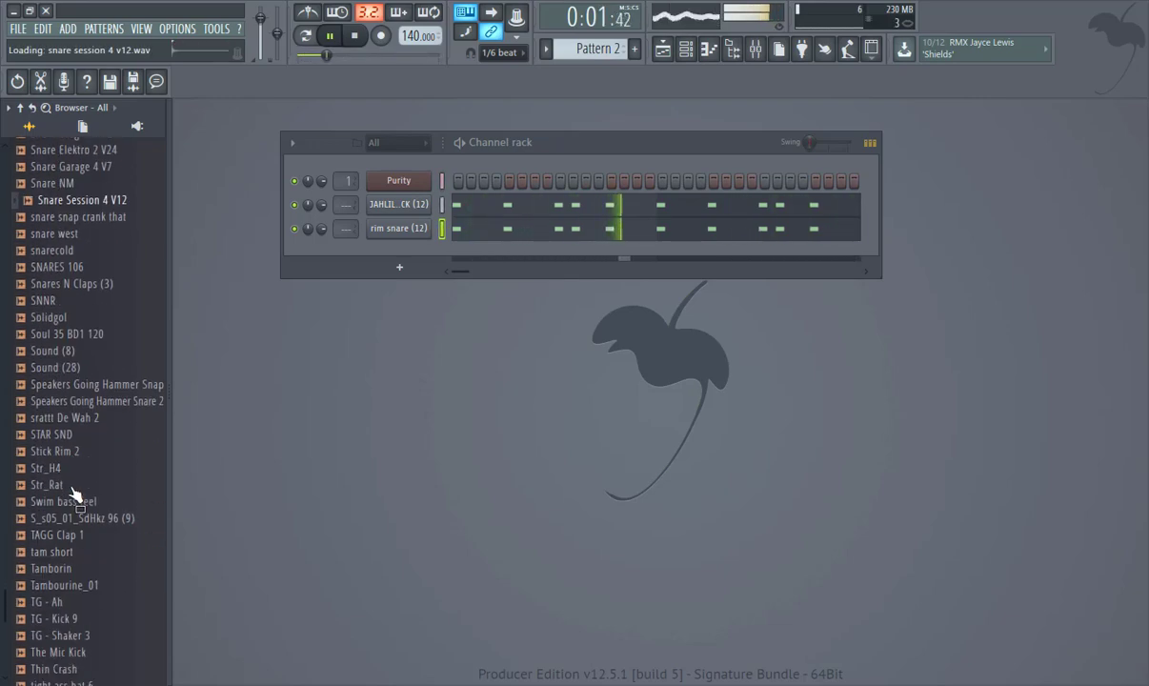
pyautogui.click(73, 487)
pyautogui.scroll(10, 71, 488)
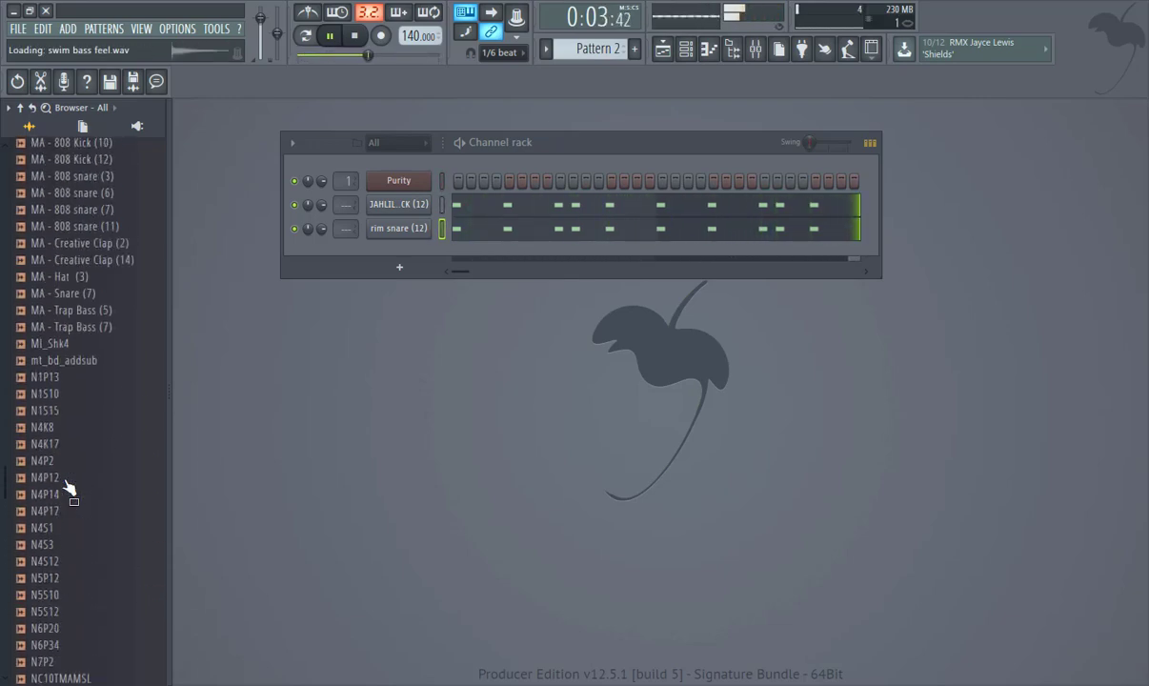
pyautogui.scroll(20, 66, 486)
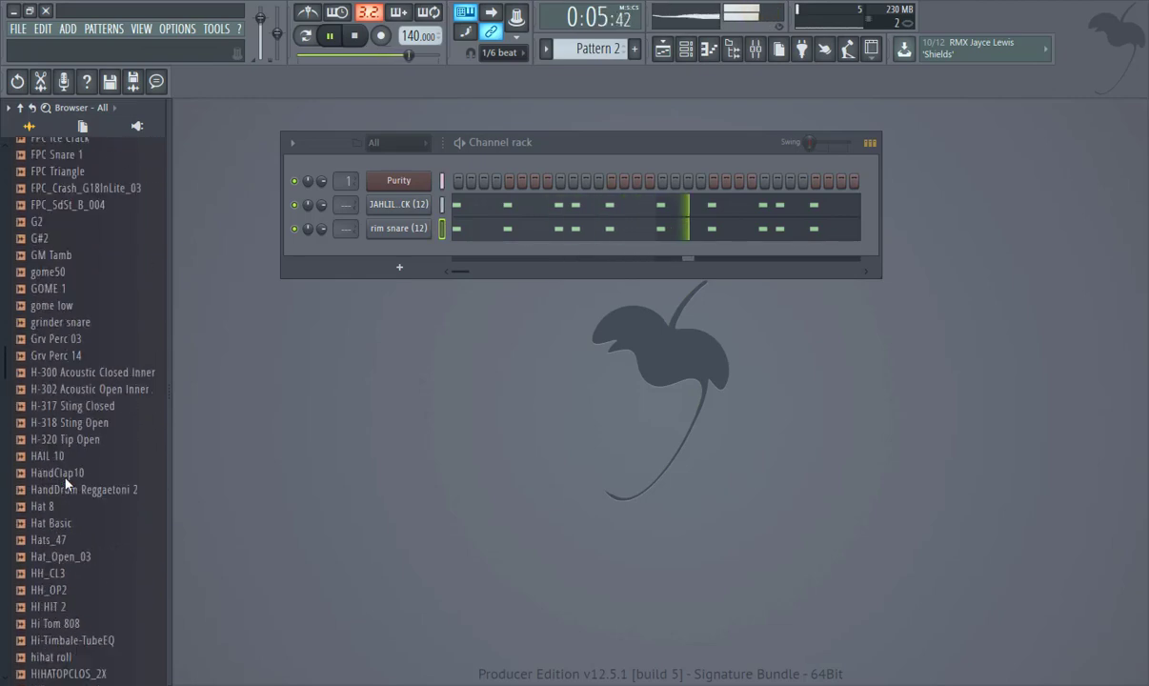
pyautogui.scroll(20, 61, 449)
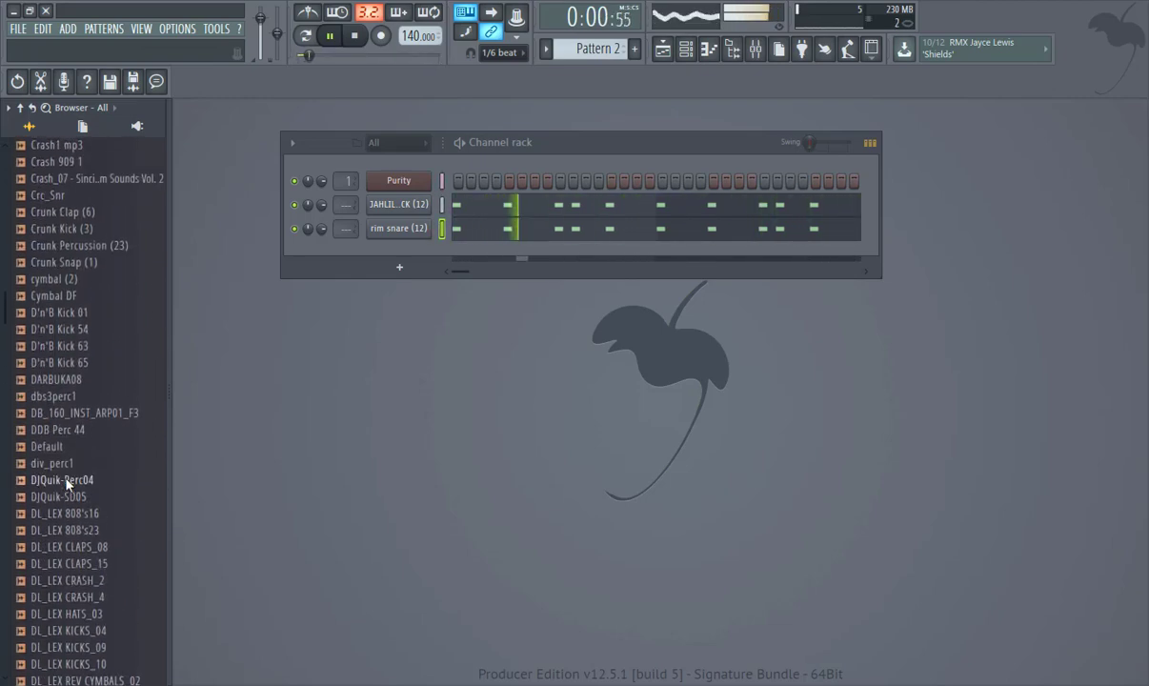
pyautogui.scroll(10, 66, 484)
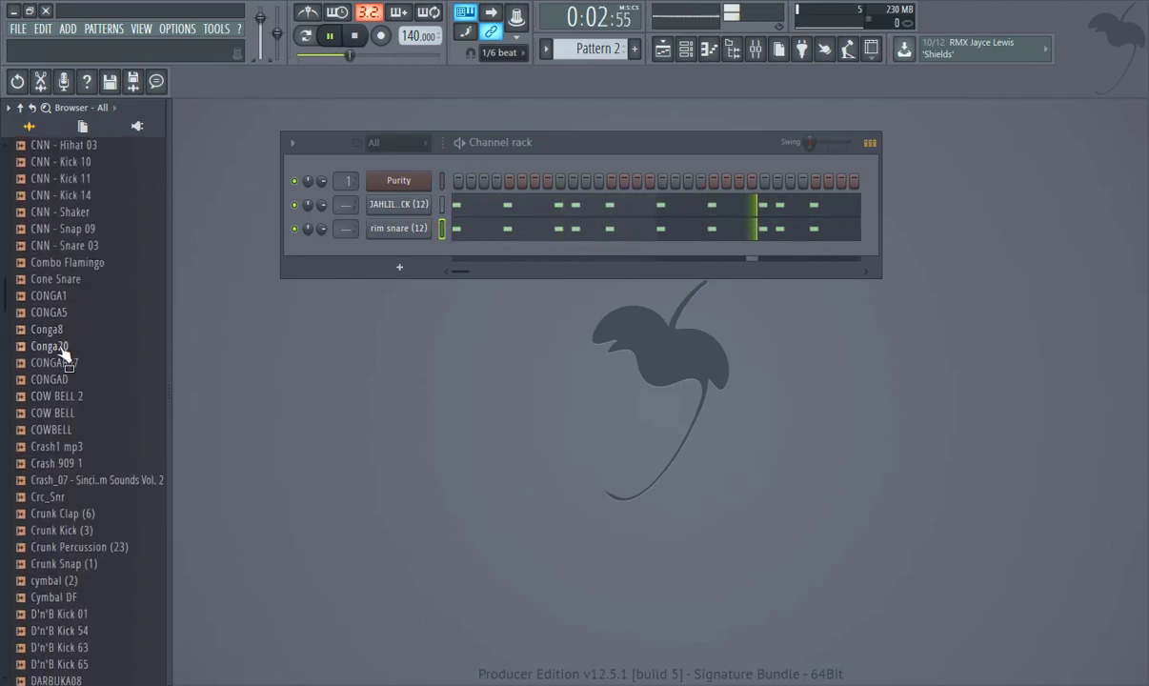
pyautogui.scroll(8, 60, 347)
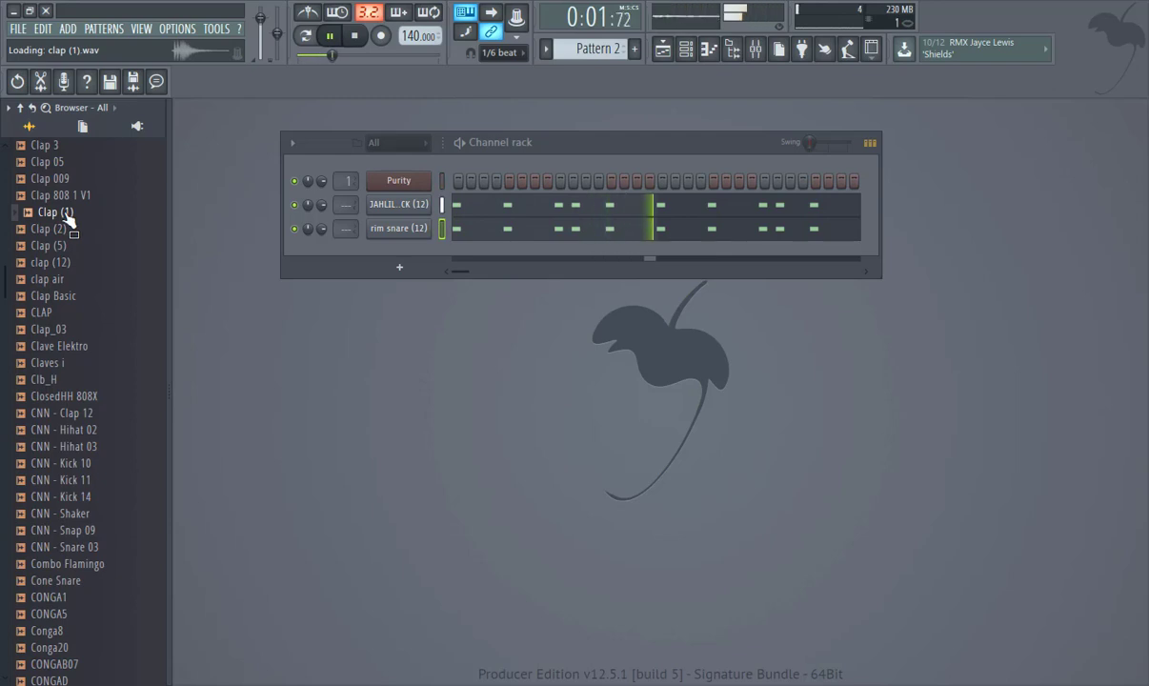
pyautogui.moveTo(394, 259); pyautogui.dragTo(396, 254)
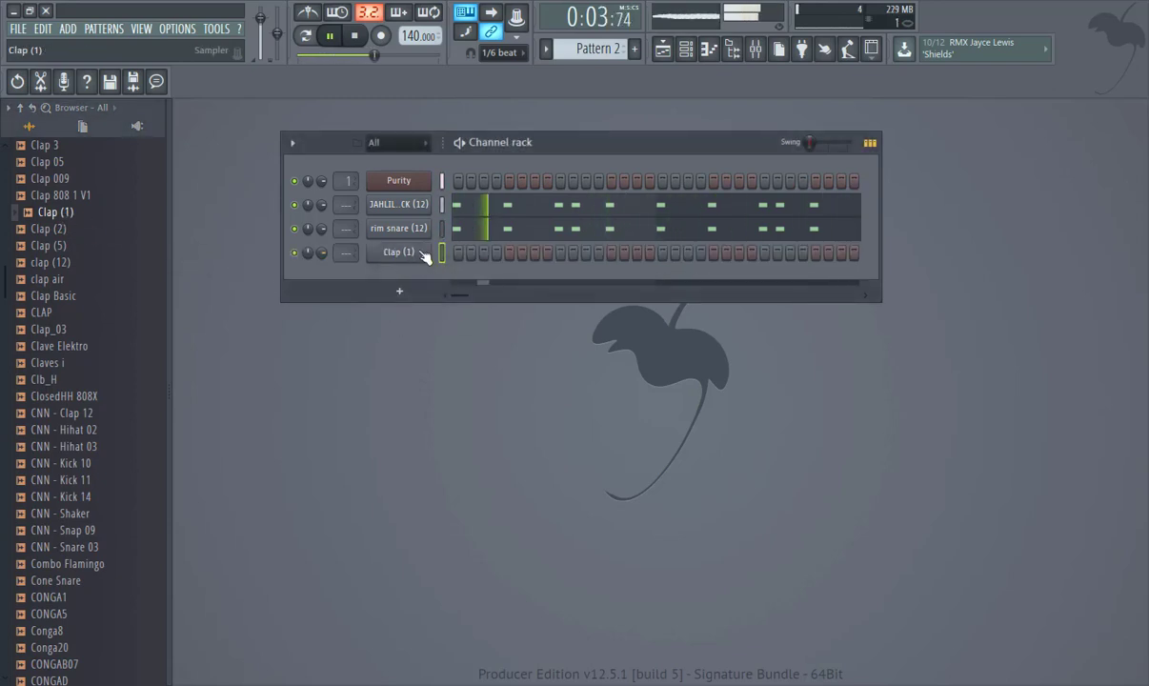
# Draw C5 notes for Clap (1) in pairs 1/3 beat apart, starting on beats 2 and 4 of bar 1, and copy them into bar 2.
pyautogui.rightClick(398, 252)
pyautogui.click(460, 250)
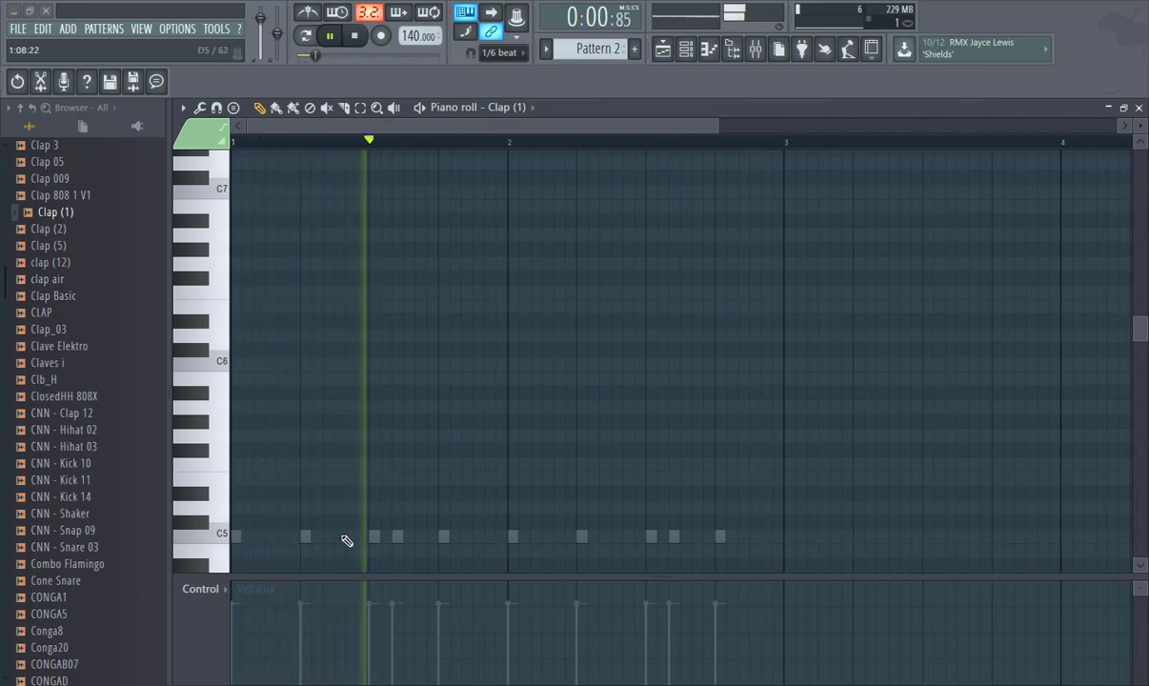
pyautogui.press('space')
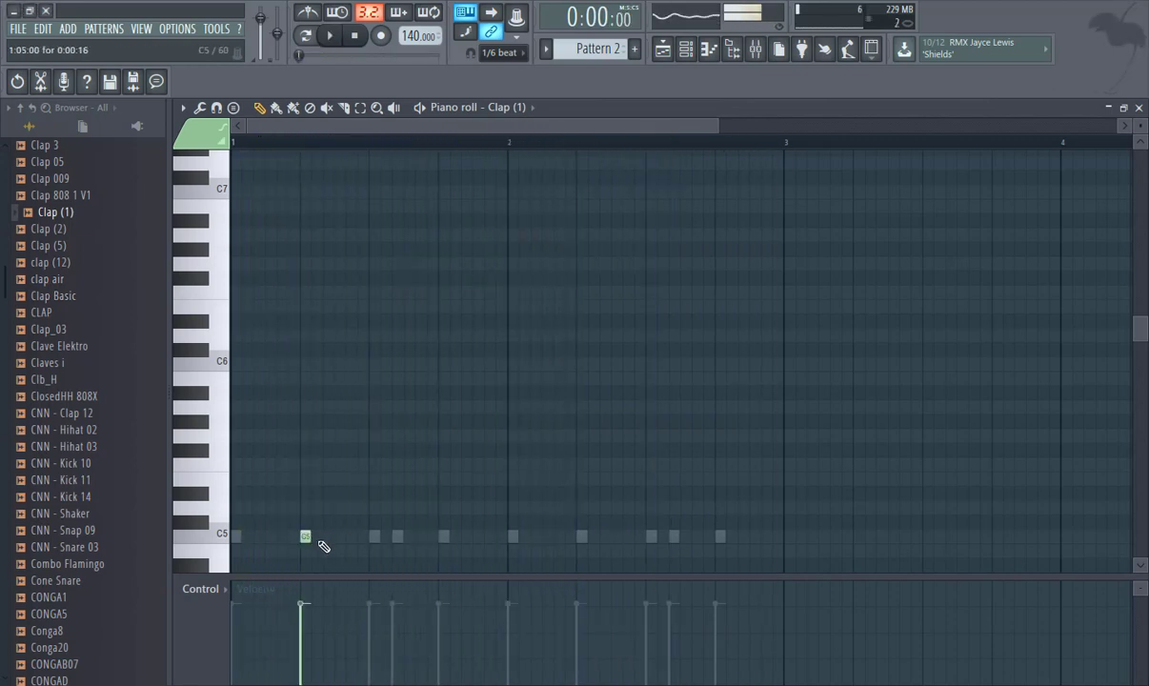
pyautogui.click(328, 538)
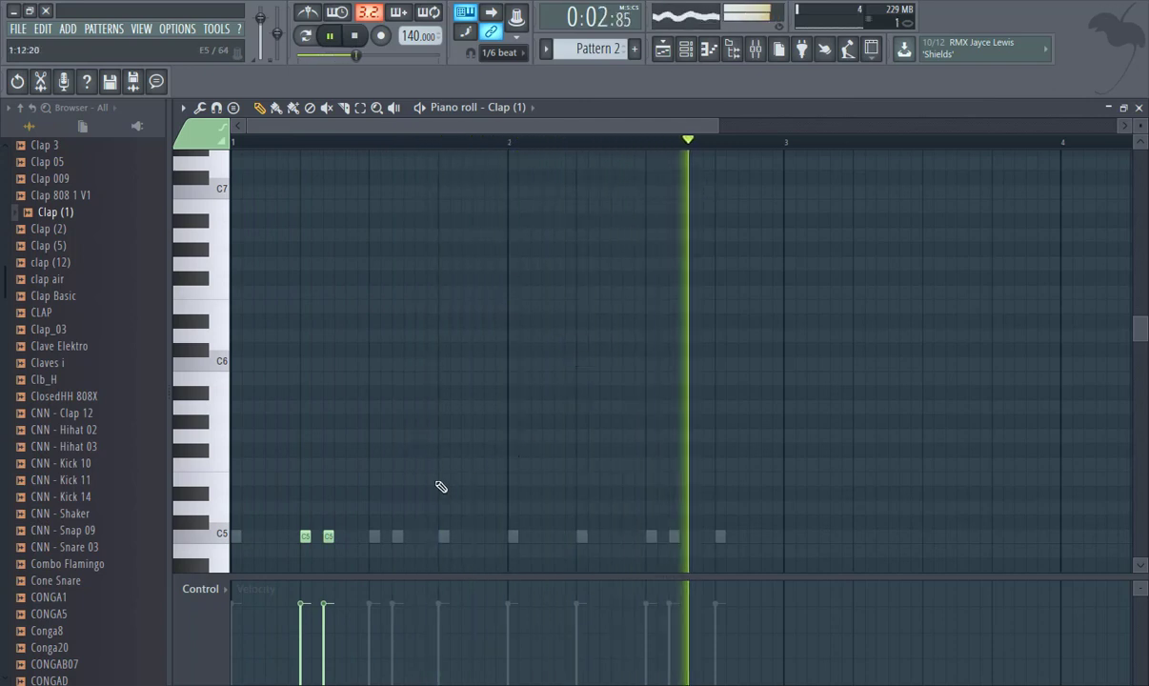
pyautogui.click(443, 536)
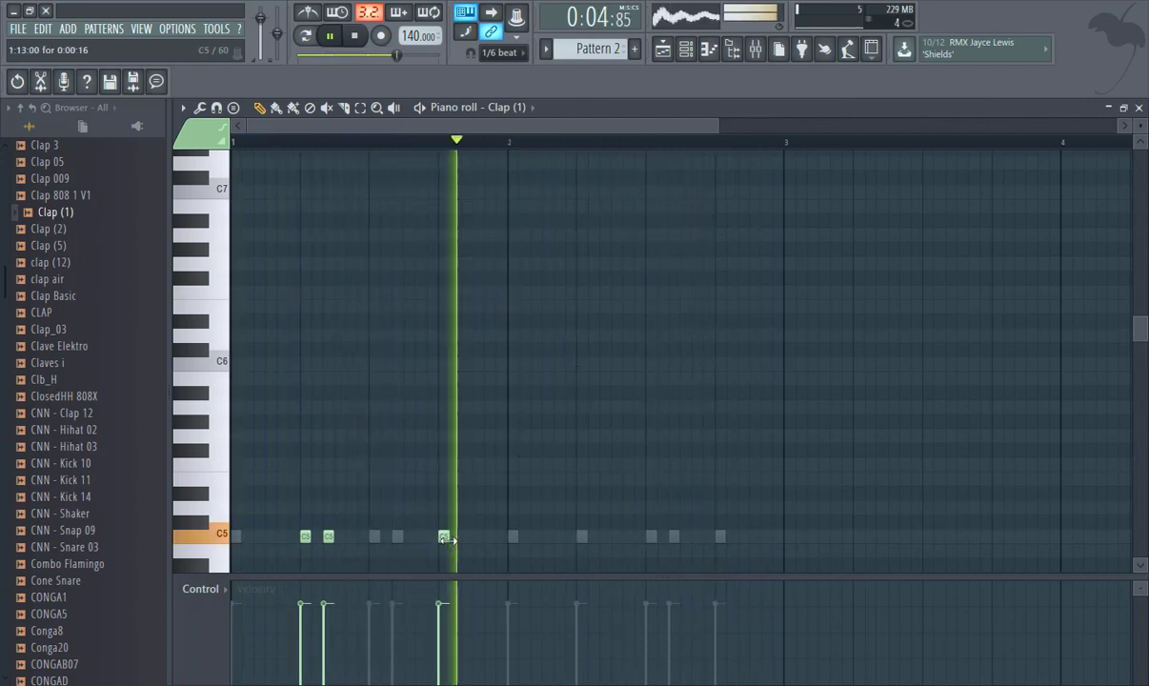
pyautogui.click(466, 536)
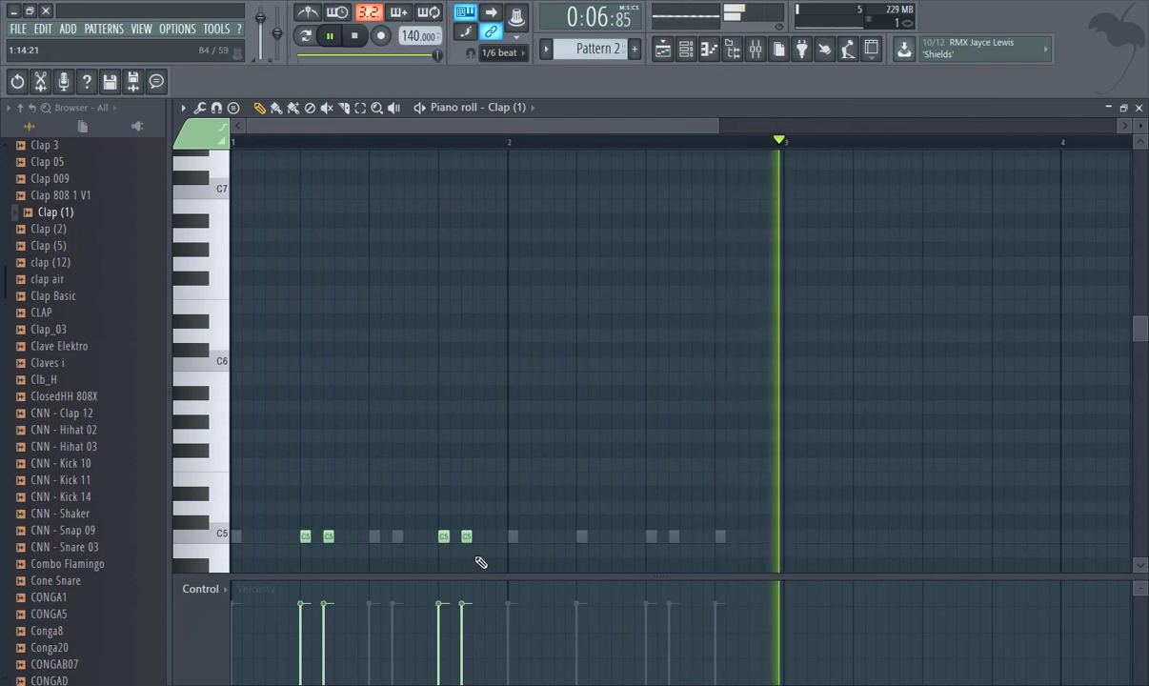
pyautogui.moveTo(510, 553); pyautogui.dragTo(583, 539)
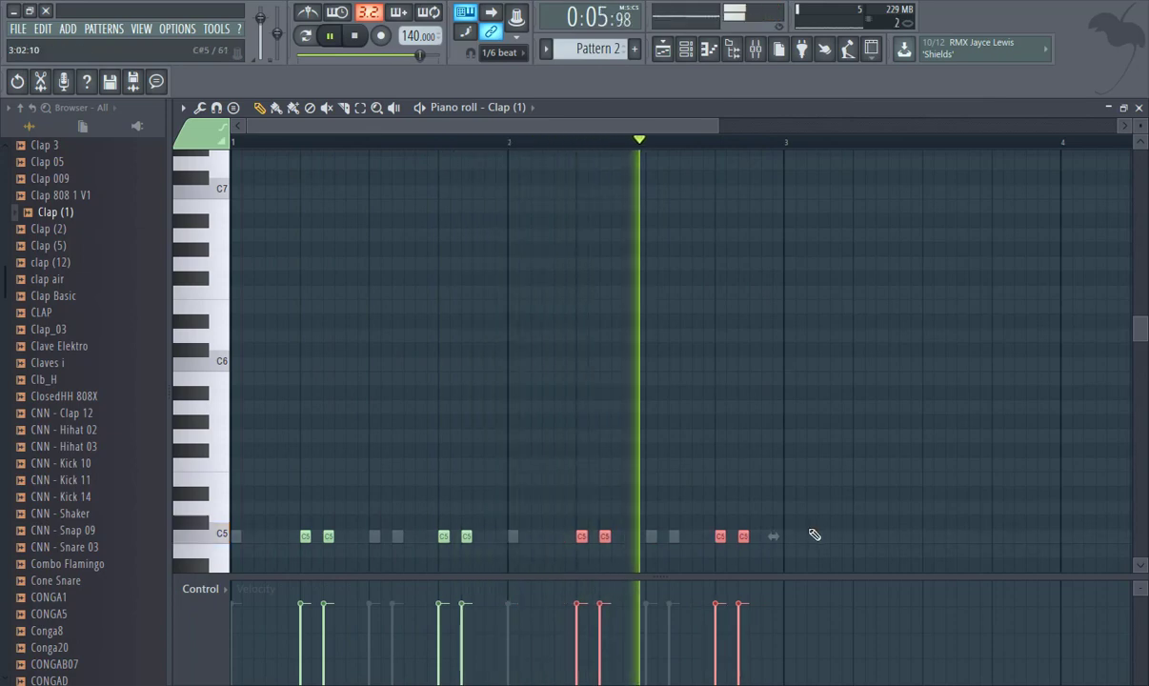
# Try repeating the clap pairs from bar 3 onward, and delete all the copied notes beyond bar 2.
pyautogui.moveTo(777, 562); pyautogui.dragTo(862, 534)
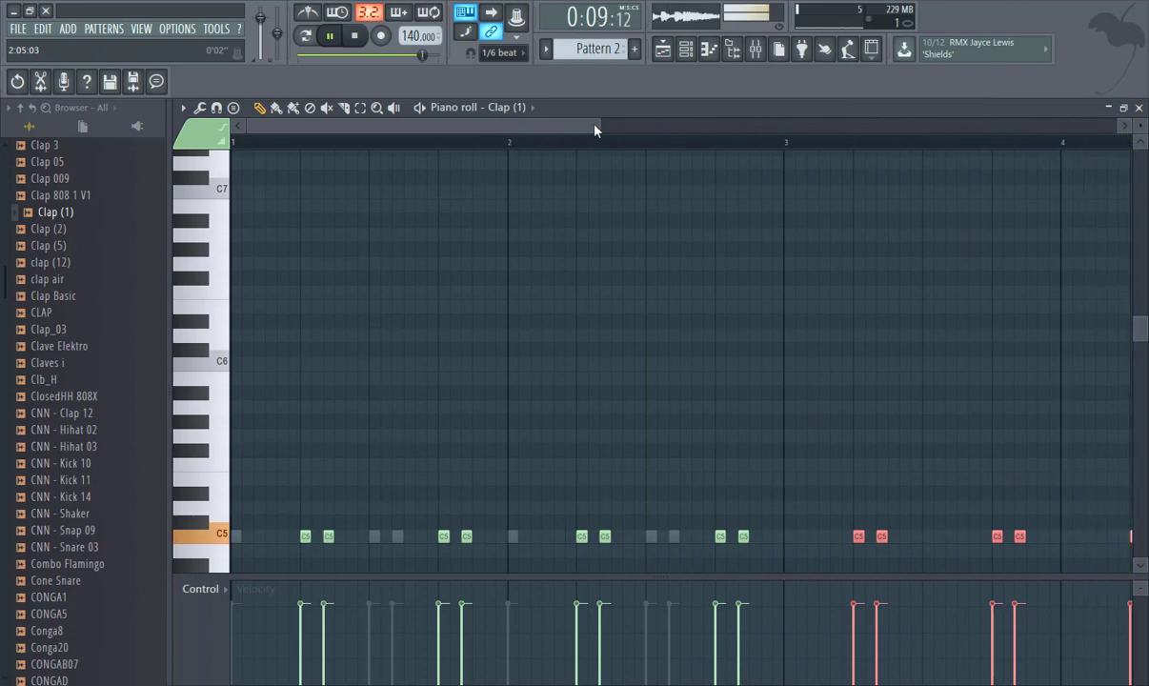
pyautogui.moveTo(601, 126); pyautogui.dragTo(781, 126)
pyautogui.rightClick(936, 536)
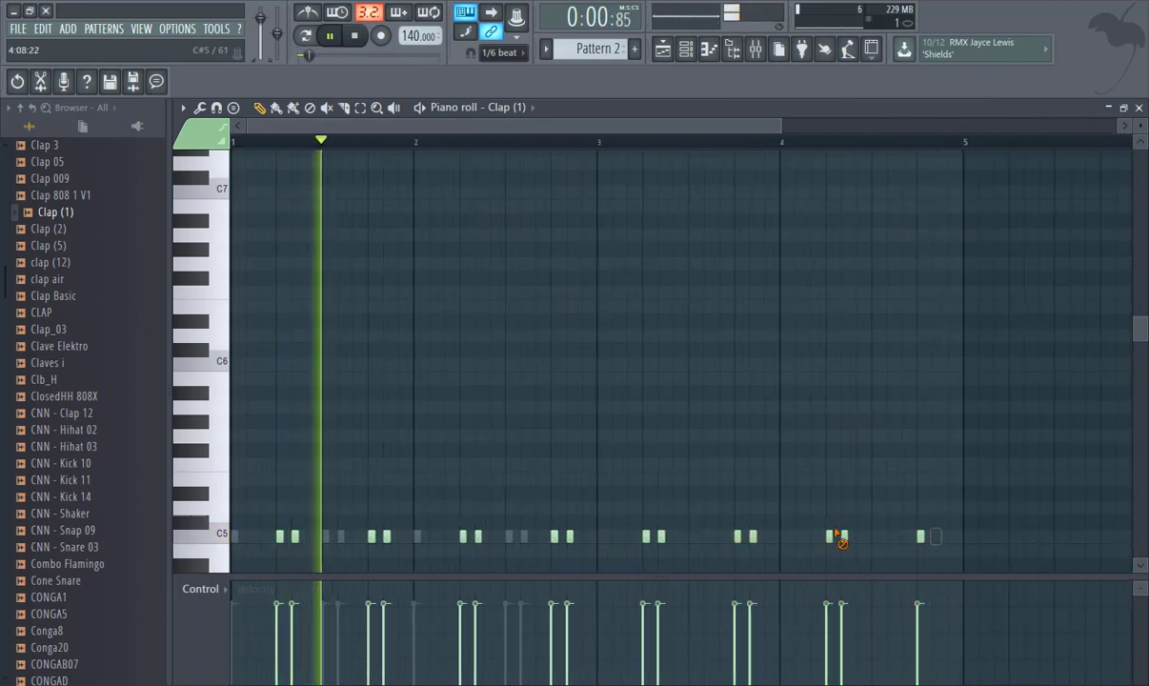
pyautogui.rightClick(753, 536)
pyautogui.rightClick(920, 536)
pyautogui.rightClick(844, 536)
pyautogui.rightClick(829, 537)
pyautogui.rightClick(736, 536)
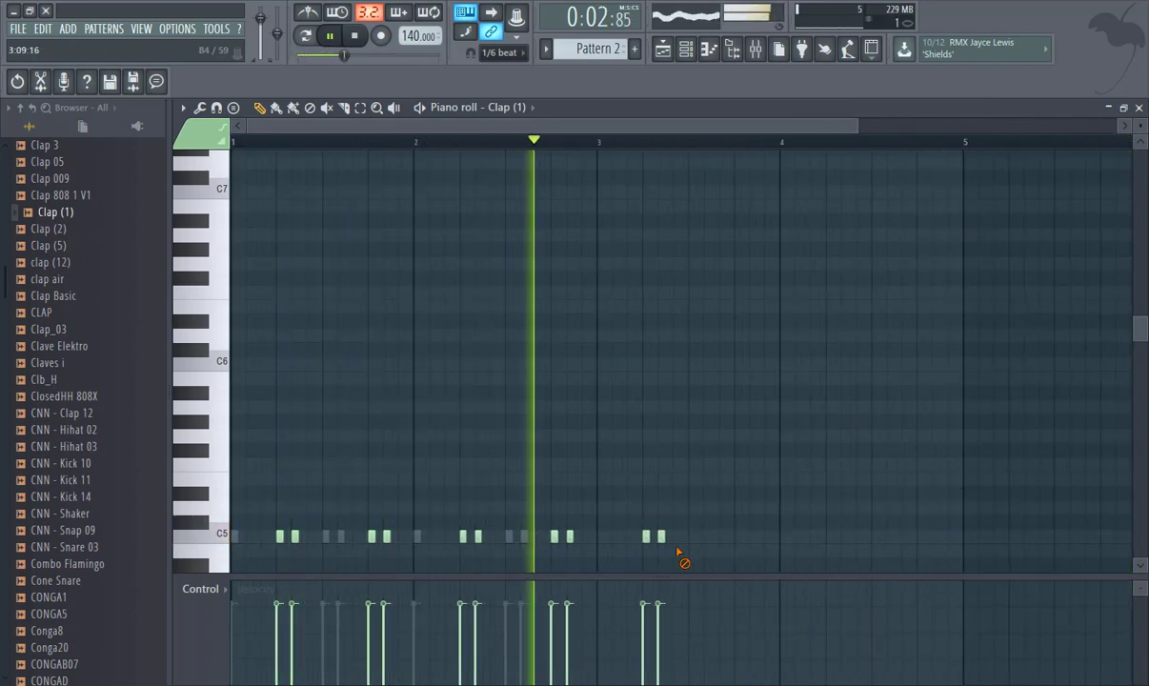
pyautogui.rightClick(660, 536)
pyautogui.rightClick(645, 537)
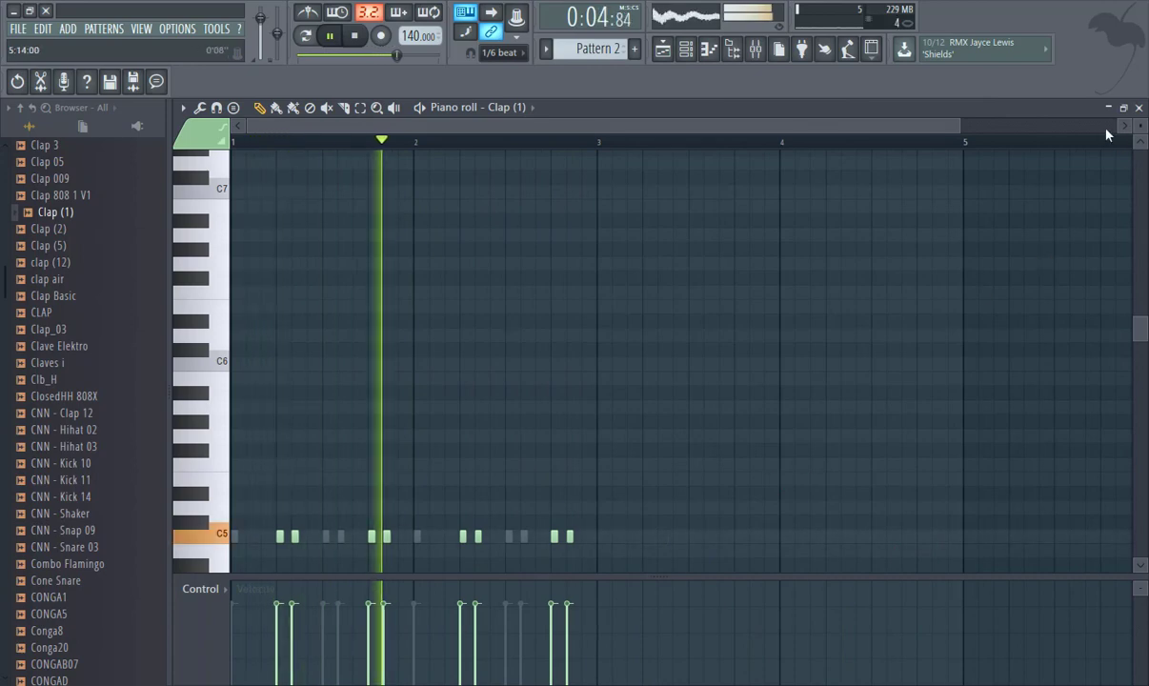
# In Pattern 1's Purity melody, nudge the short opening notes of bars 1, 2 and 4 one snap step closer to the following B5.
pyautogui.click(1139, 108)
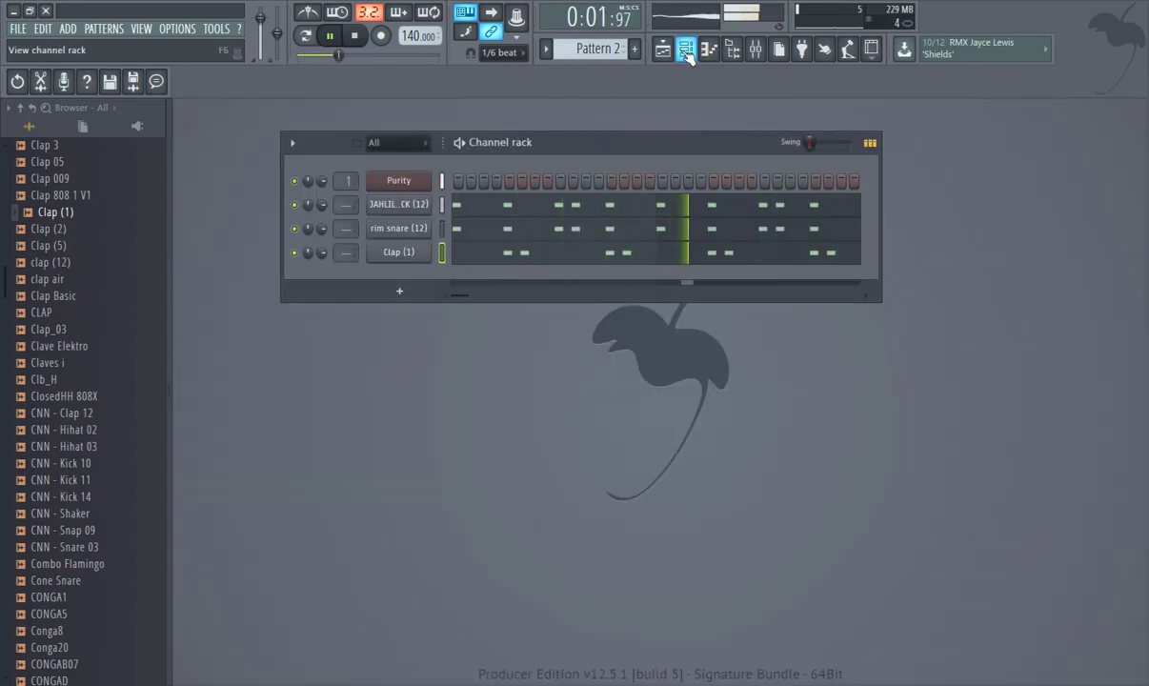
pyautogui.scroll(1, 600, 52)
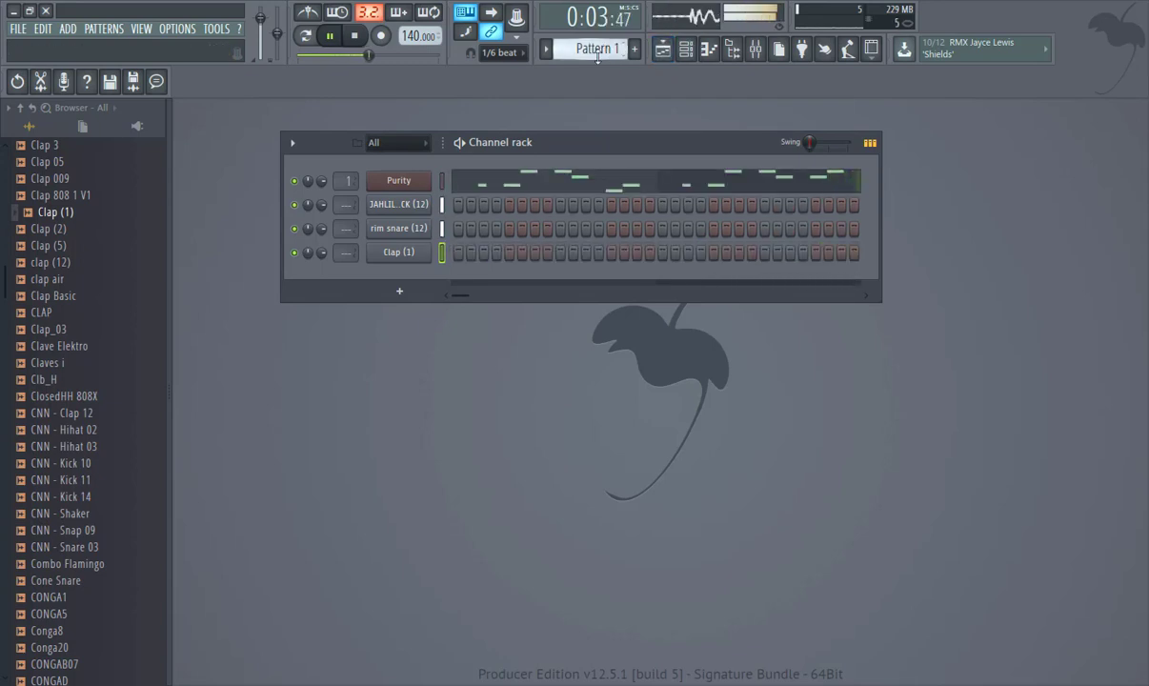
pyautogui.click(526, 193)
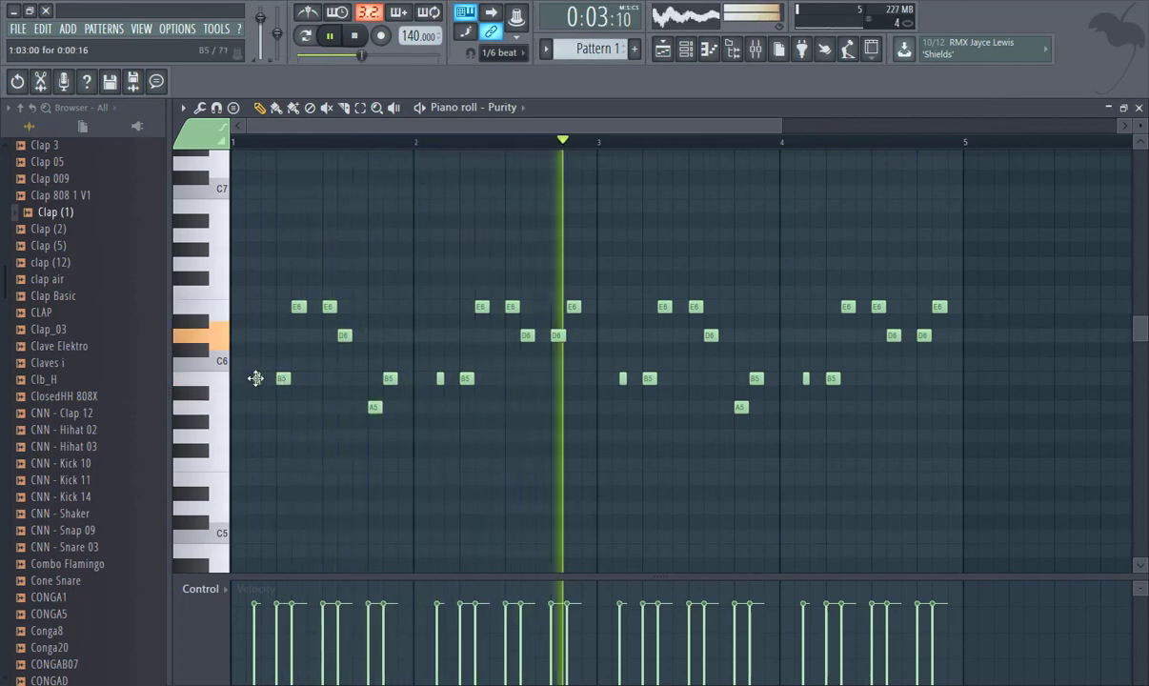
pyautogui.moveTo(255, 379); pyautogui.dragTo(265, 378)
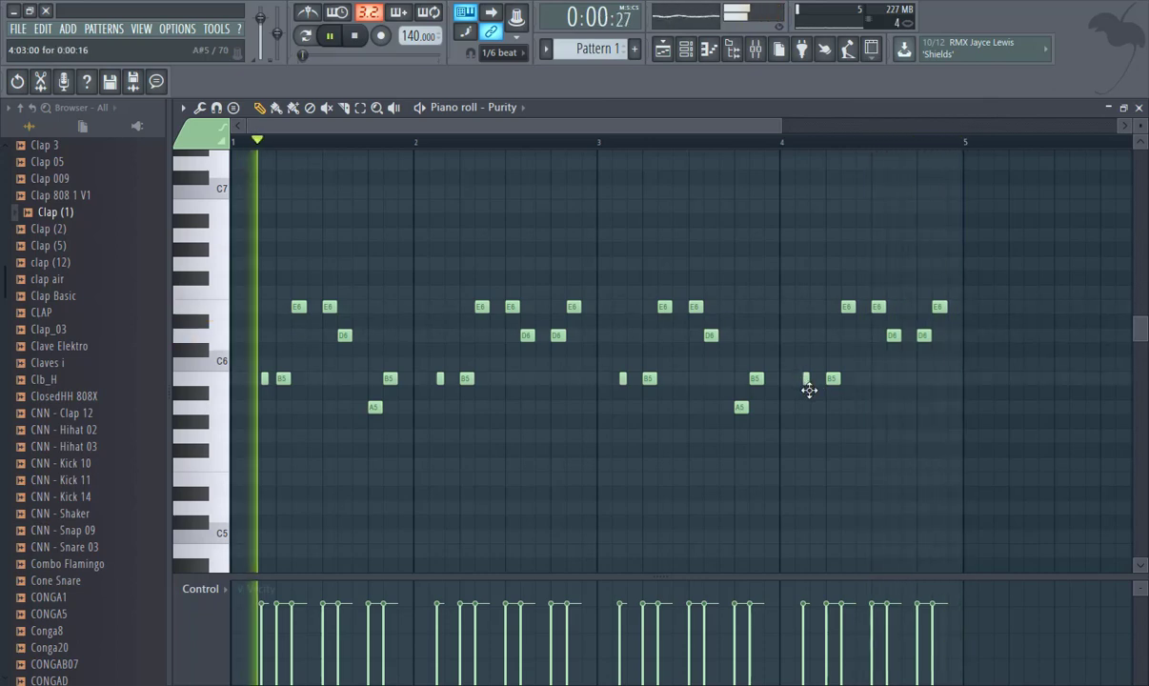
pyautogui.moveTo(809, 390); pyautogui.dragTo(815, 404)
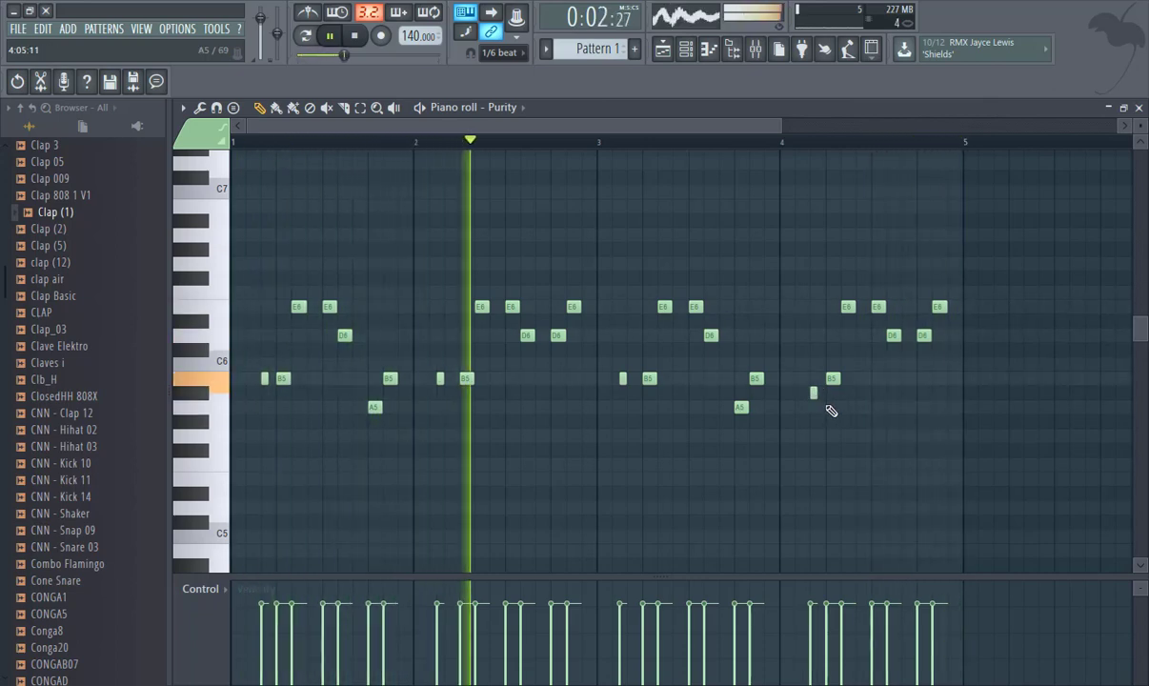
pyautogui.moveTo(442, 379); pyautogui.dragTo(448, 380)
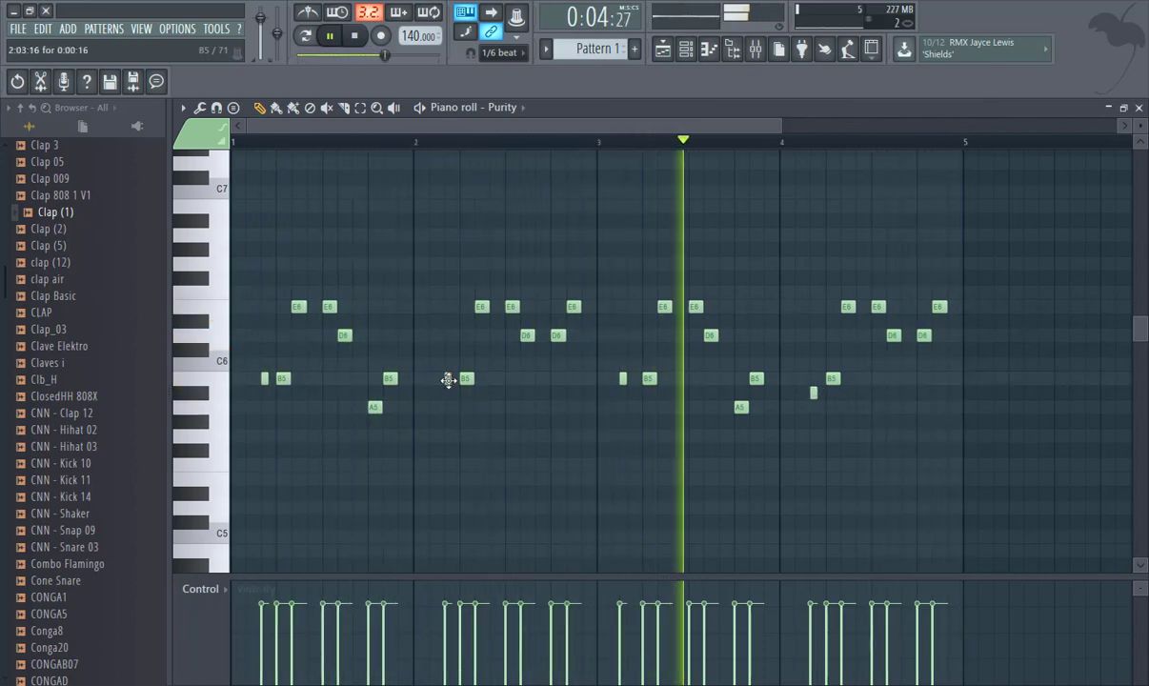
# Replace bar 3's short B5 in the Purity melody with one placed one snap step closer to the following B5, and return to Pattern 2.
pyautogui.moveTo(625, 379); pyautogui.dragTo(646, 366)
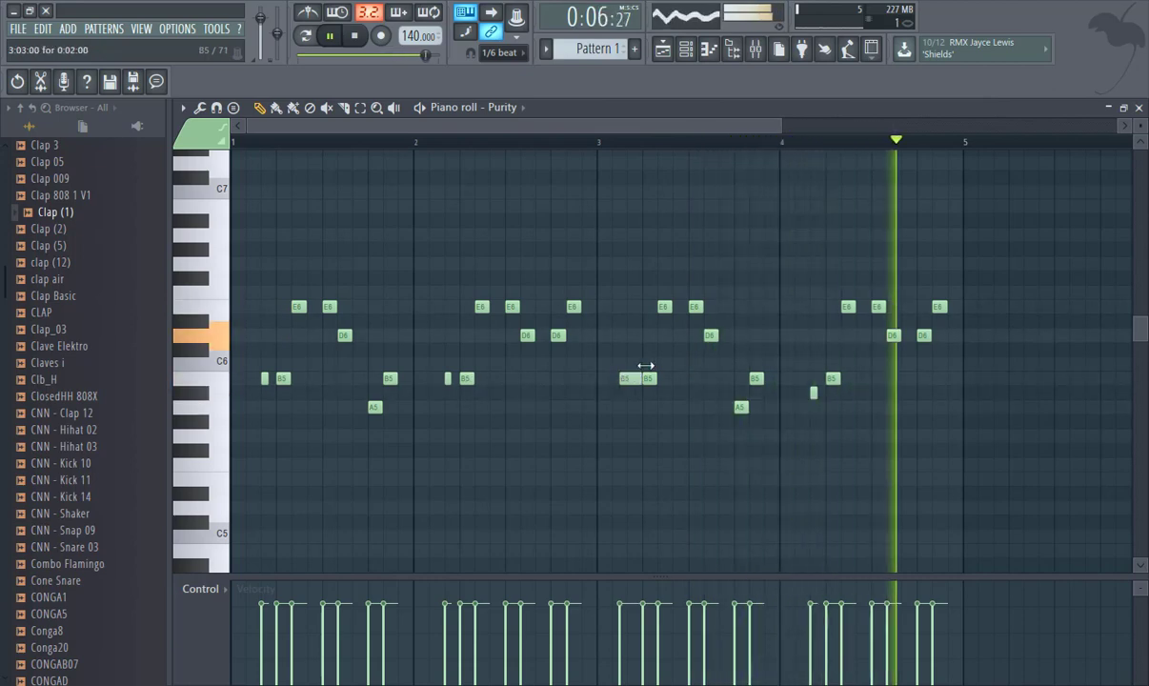
pyautogui.rightClick(631, 378)
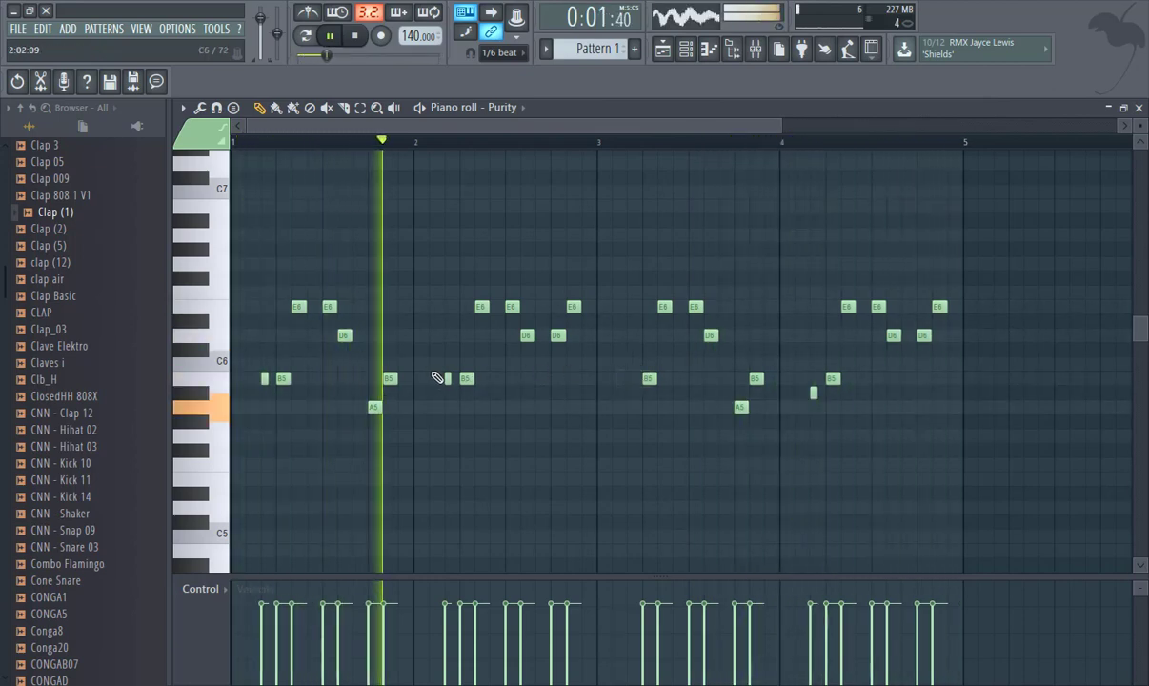
pyautogui.click(630, 378)
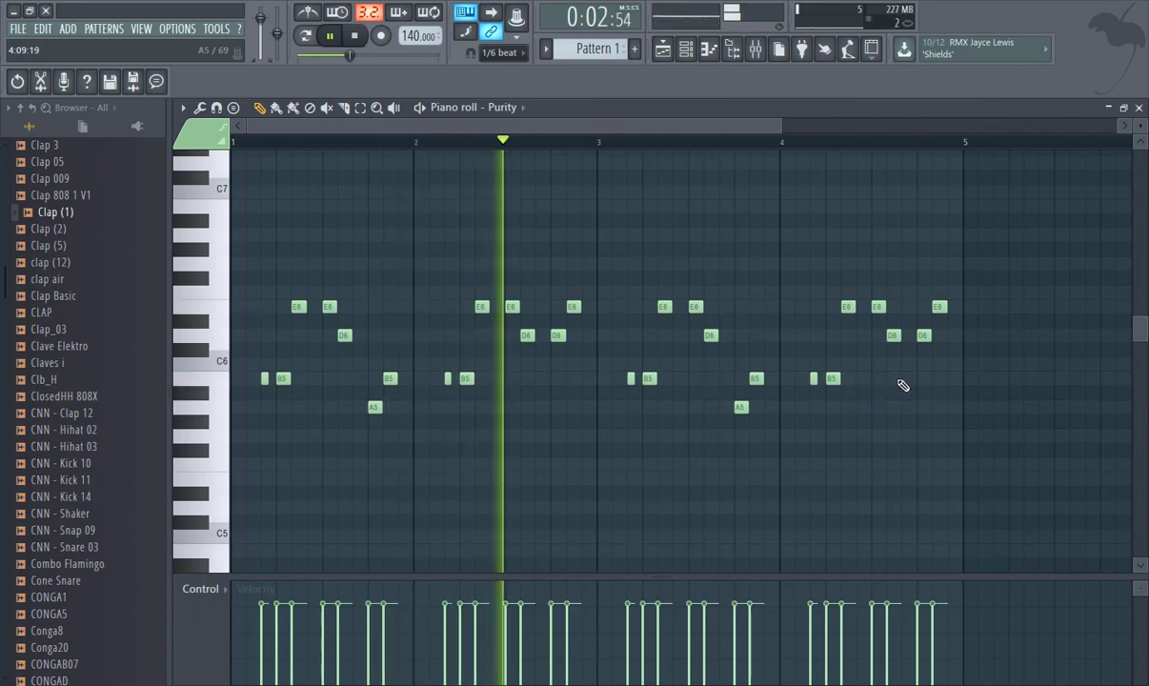
pyautogui.click(1140, 109)
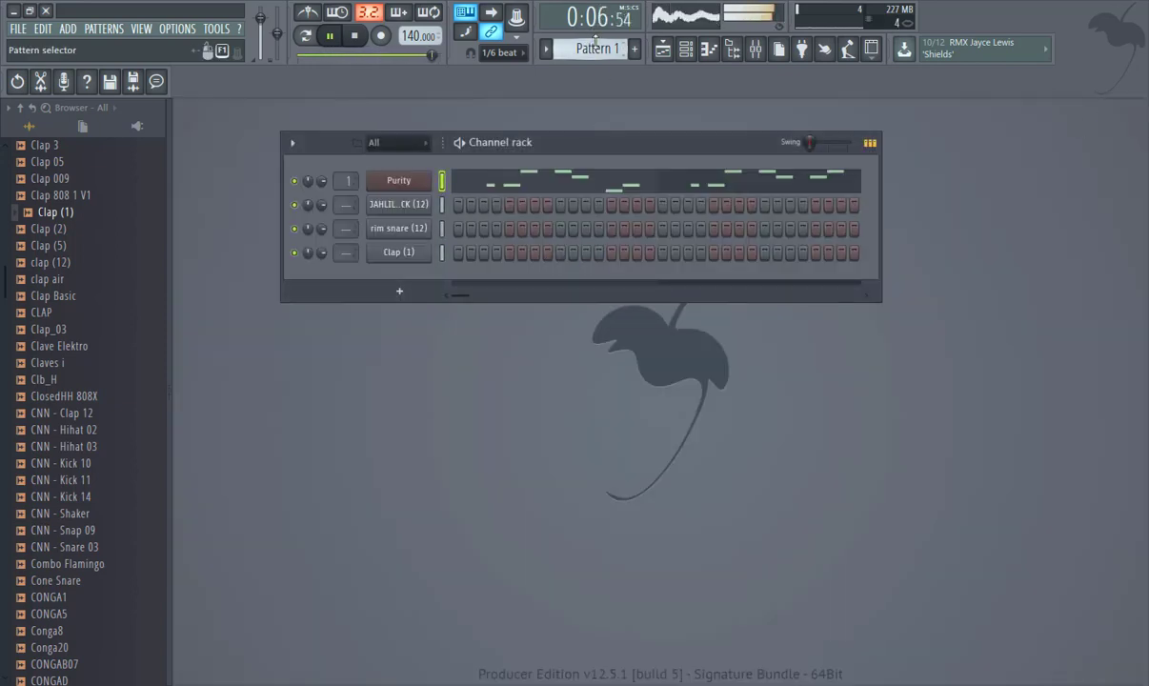
pyautogui.moveTo(597, 52); pyautogui.dragTo(597, 43)
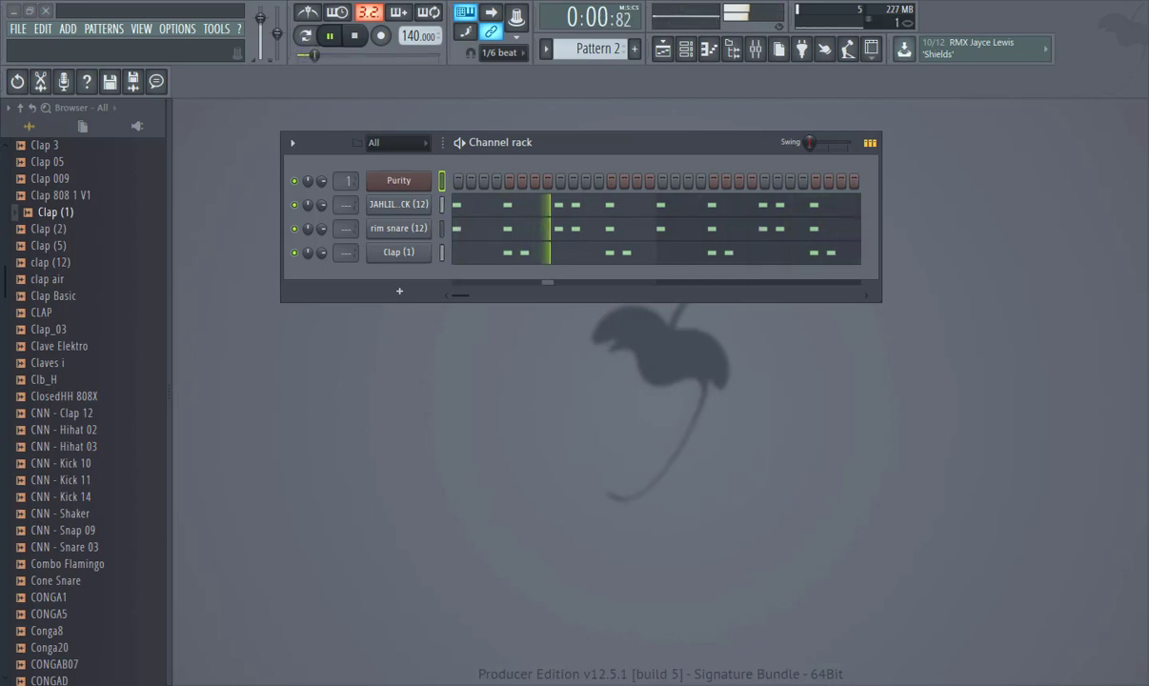
# Audition clap, snare and percussion samples in the browser, working backwards through the alphabet from ClosedHH 808X to the B entries.
pyautogui.click(115, 395)
pyautogui.scroll(-4, 123, 401)
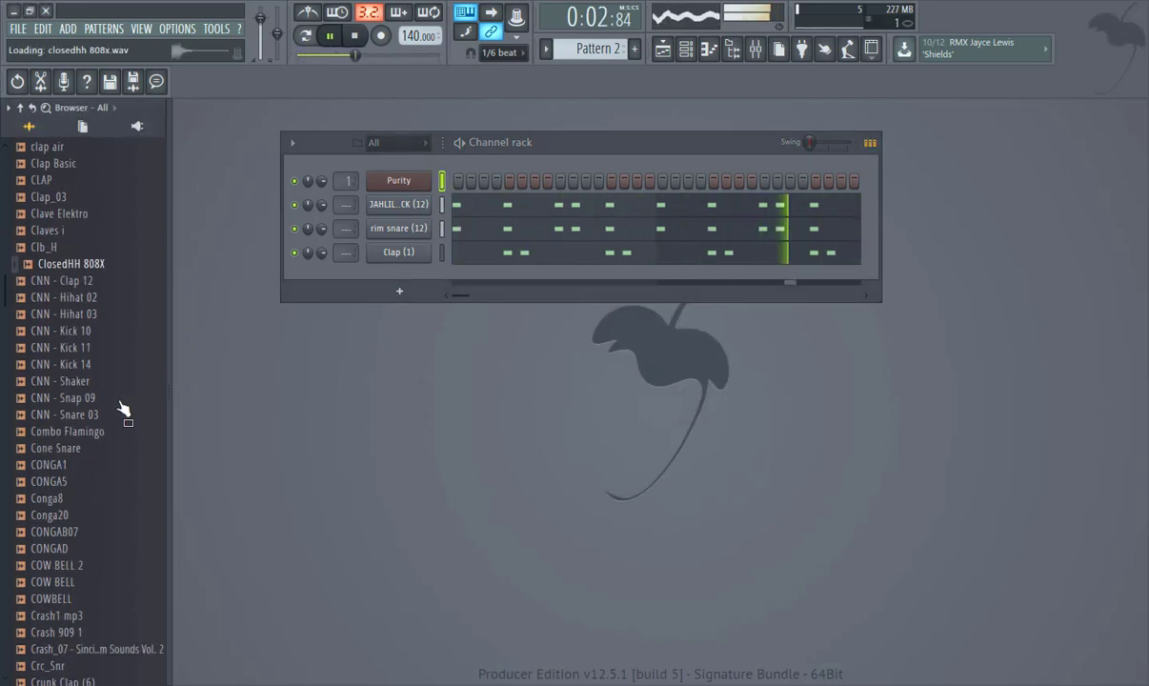
pyautogui.scroll(4, 107, 244)
pyautogui.click(62, 392)
pyautogui.click(69, 194)
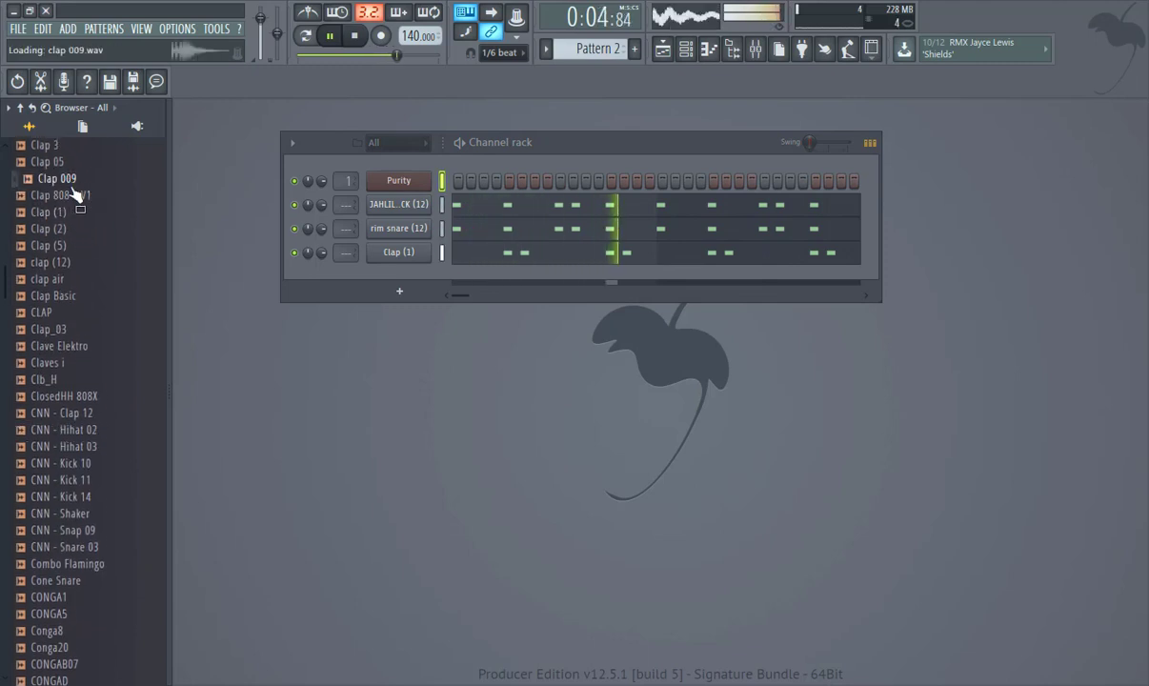
pyautogui.click(73, 195)
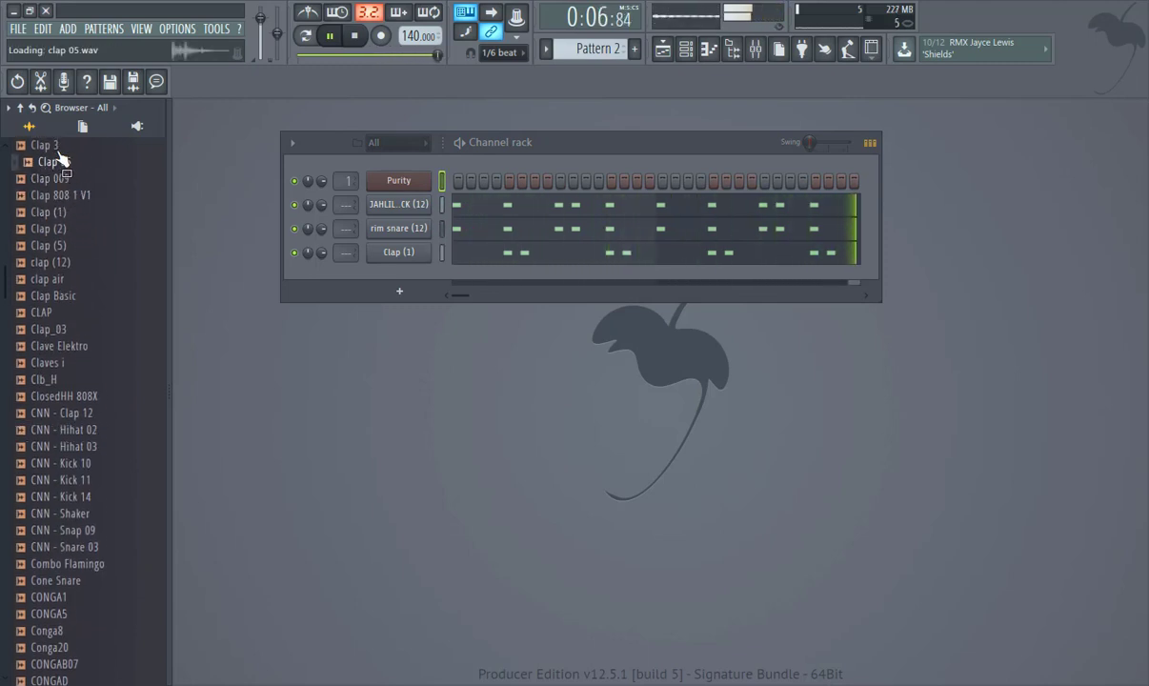
pyautogui.scroll(4, 66, 191)
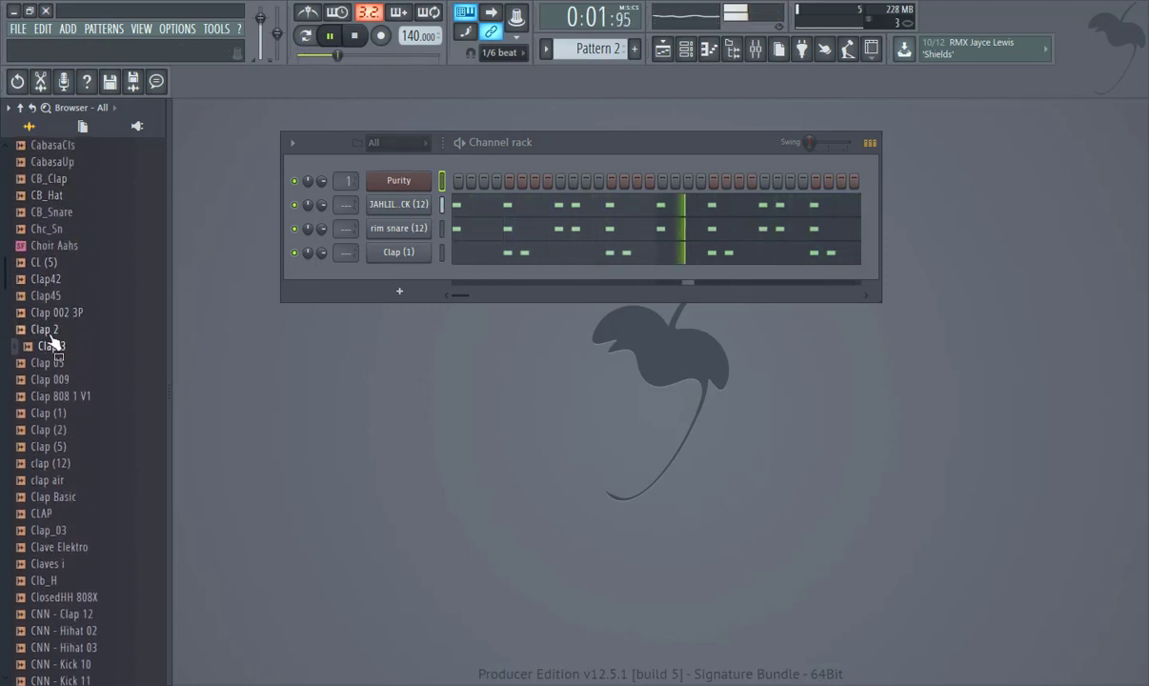
pyautogui.click(54, 315)
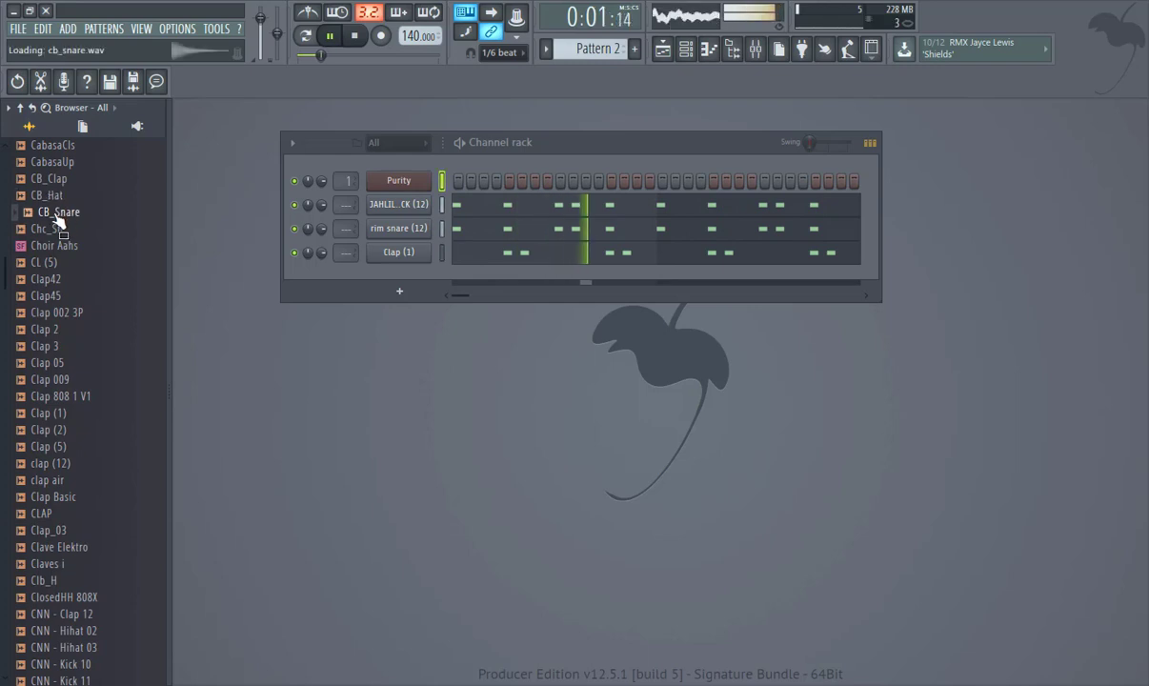
pyautogui.click(53, 162)
pyautogui.scroll(4, 56, 152)
pyautogui.click(57, 194)
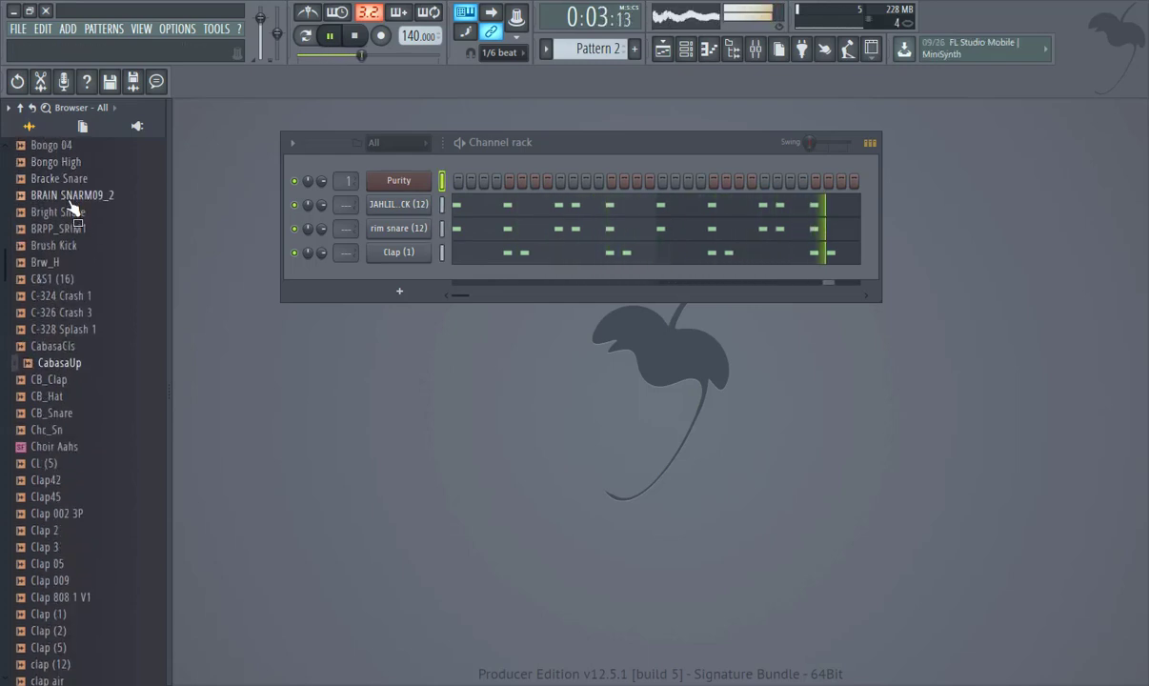
pyautogui.scroll(3, 71, 204)
pyautogui.scroll(3, 75, 211)
pyautogui.click(69, 186)
pyautogui.scroll(4, 71, 204)
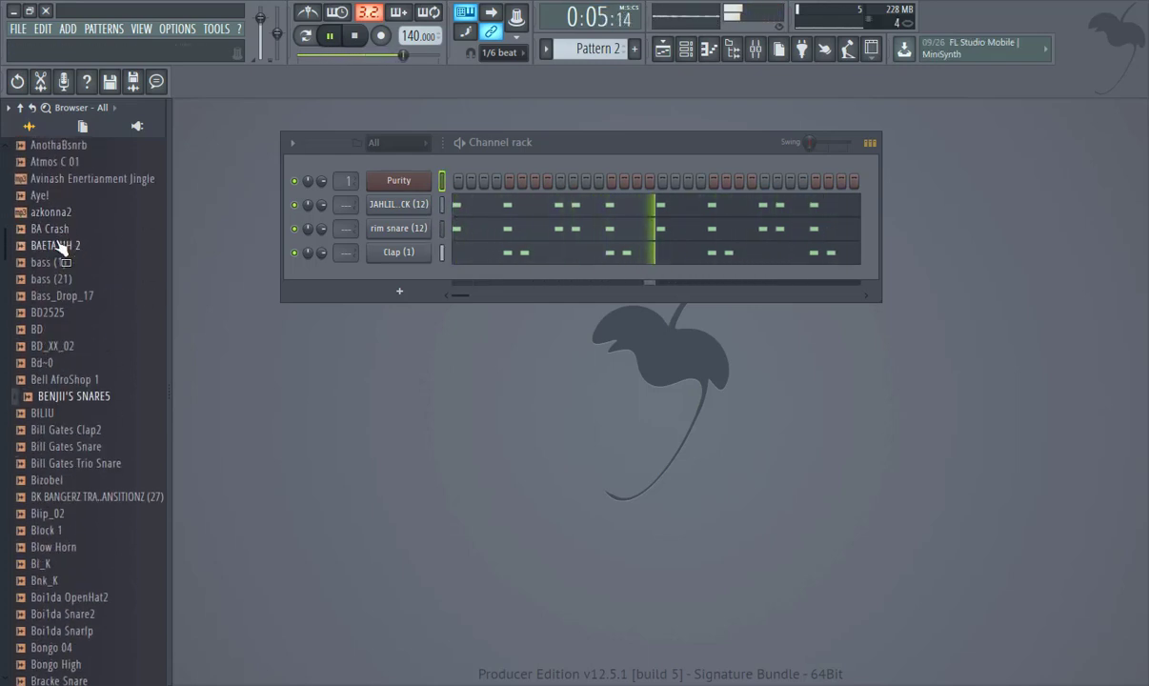
# Audition the 909, 808, 727, 707 and other number-named samples near the start of the sample list, including 04 Clap-3_2.
pyautogui.scroll(6, 57, 248)
pyautogui.click(67, 215)
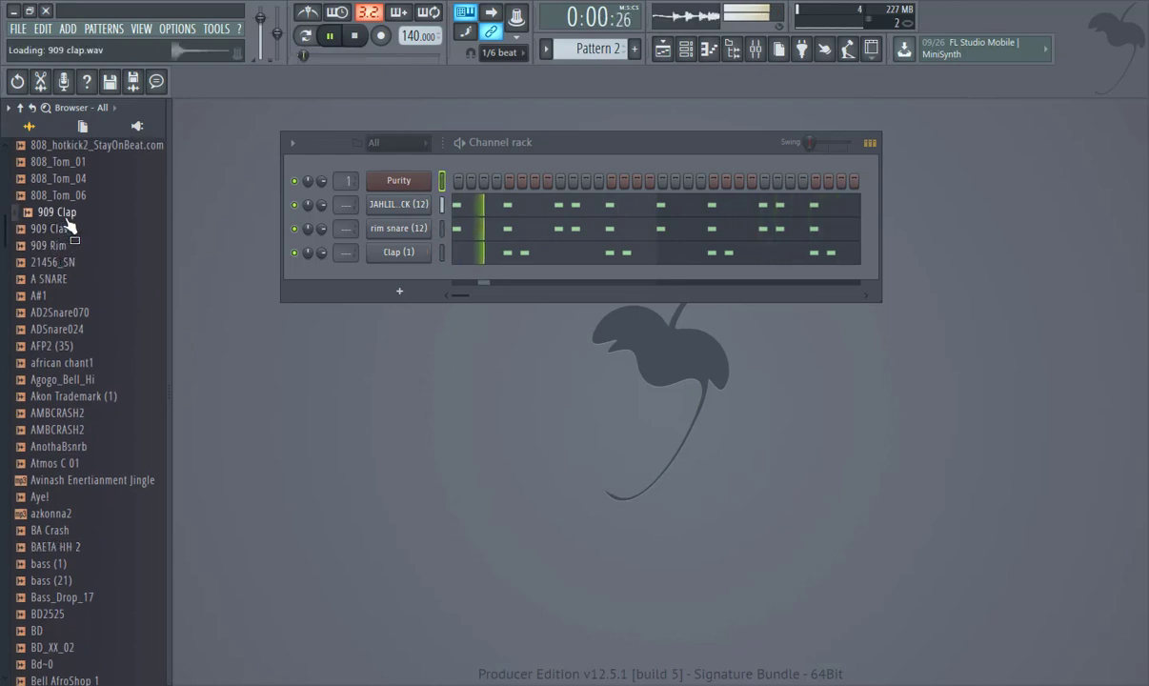
pyautogui.scroll(4, 75, 209)
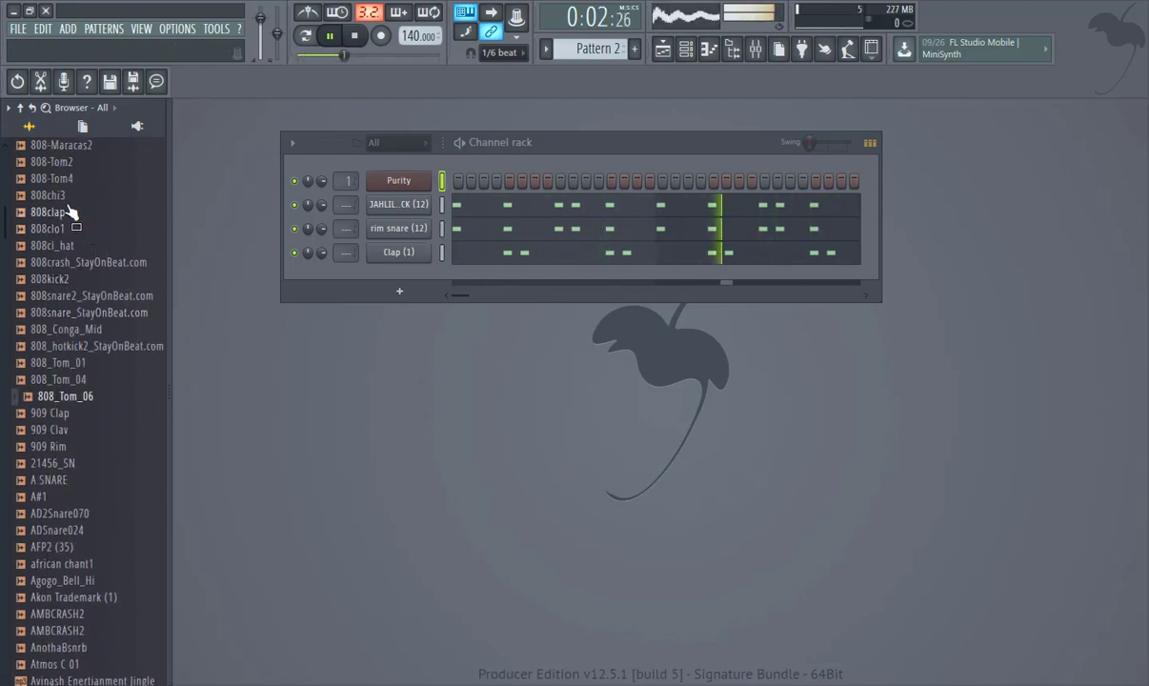
pyautogui.click(69, 196)
pyautogui.scroll(4, 67, 231)
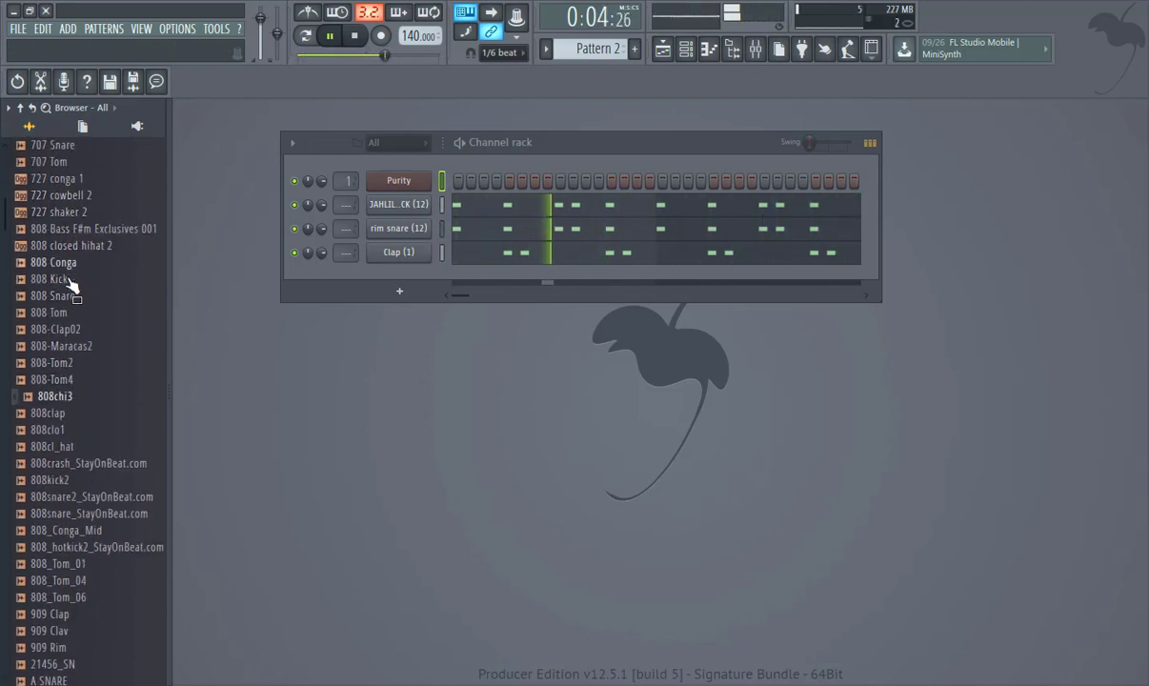
pyautogui.click(62, 330)
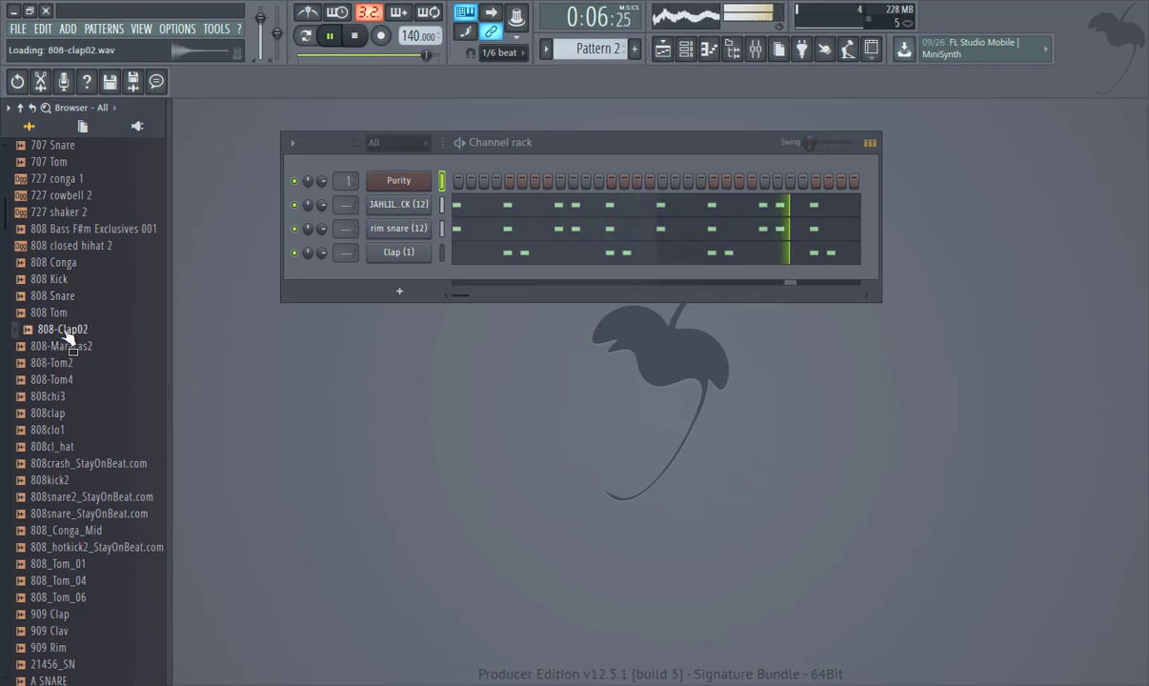
pyautogui.click(55, 196)
pyautogui.scroll(4, 66, 248)
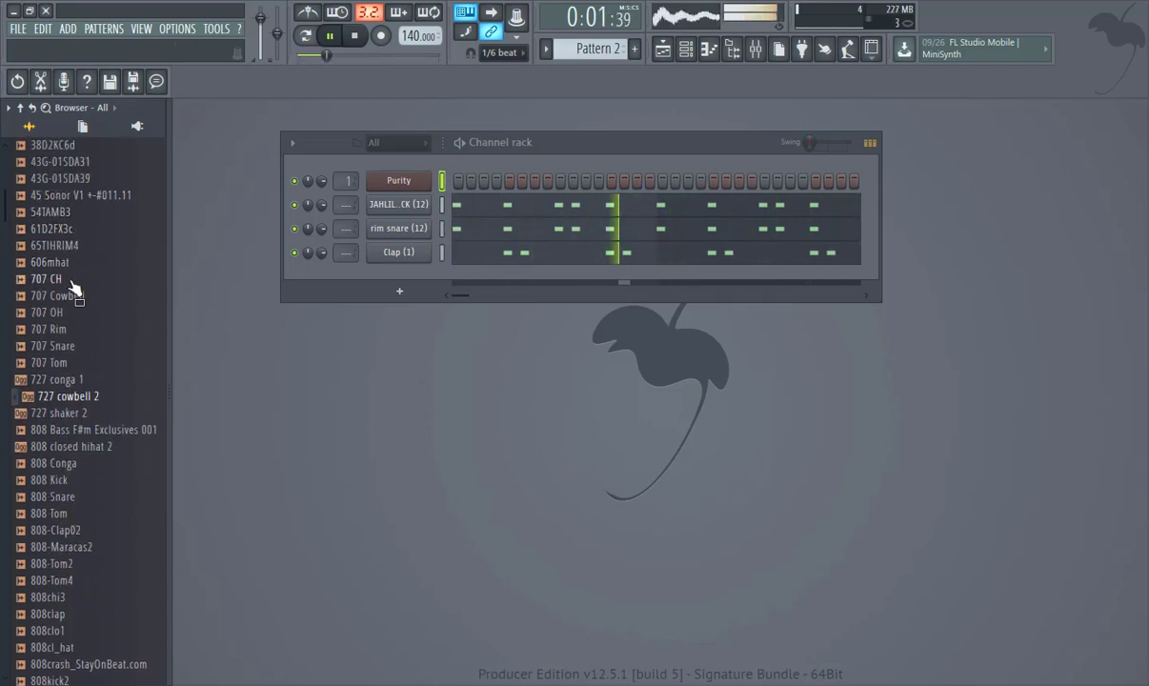
pyautogui.click(75, 298)
pyautogui.click(57, 228)
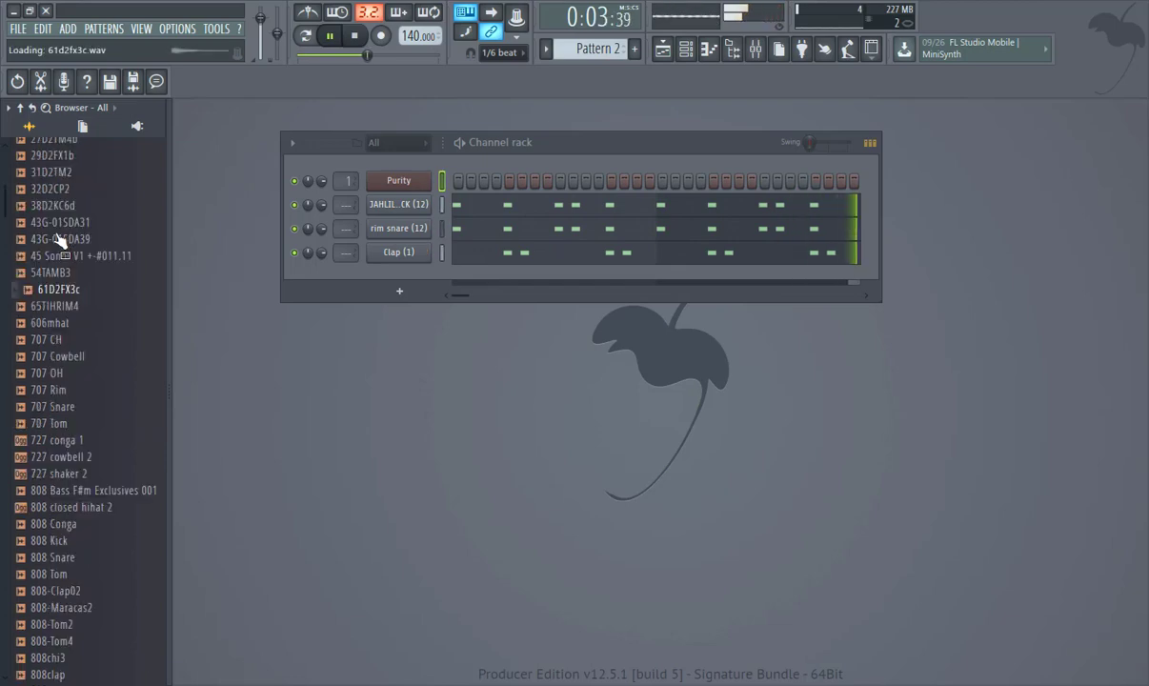
pyautogui.scroll(6, 67, 238)
pyautogui.click(73, 231)
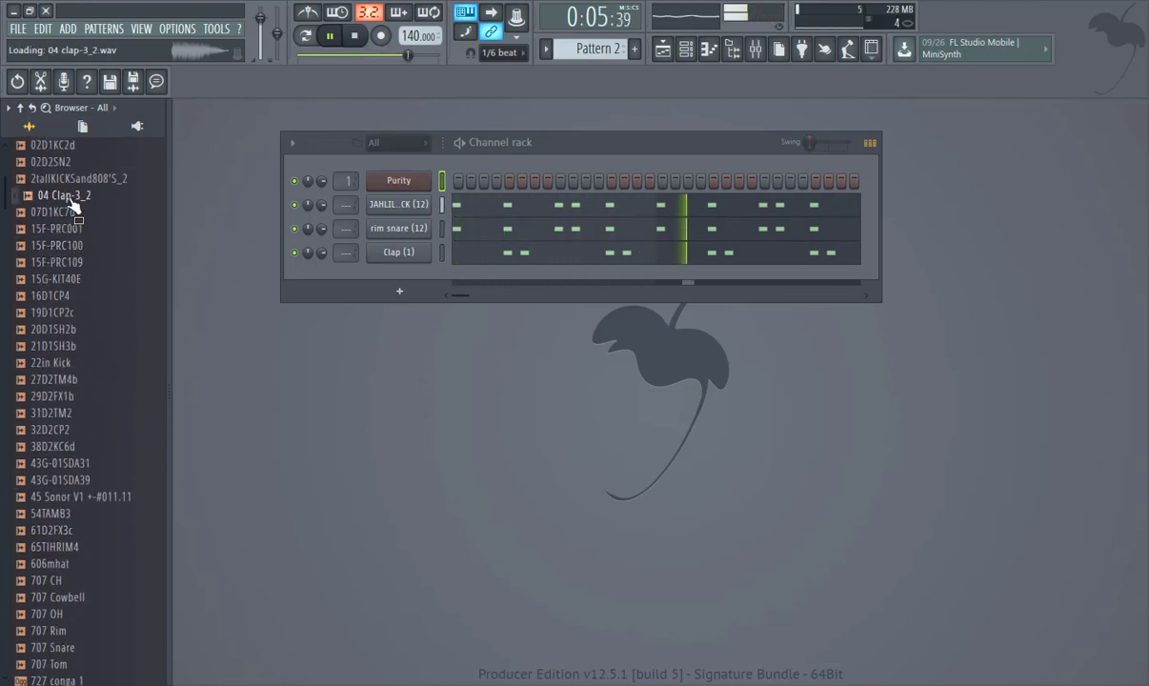
pyautogui.scroll(4, 73, 205)
# Audition samples towards the end of the list and replace the Clap (1) channel's sample with vybeClap2.
pyautogui.scroll(-20, 72, 308)
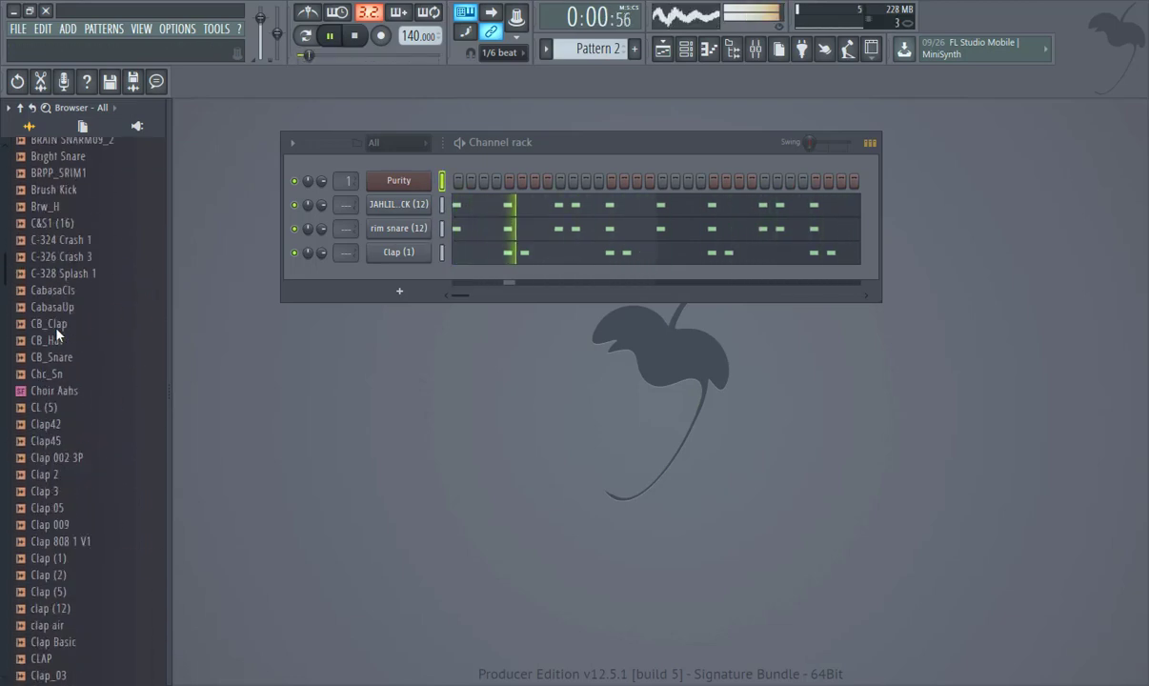
pyautogui.scroll(-20, 55, 332)
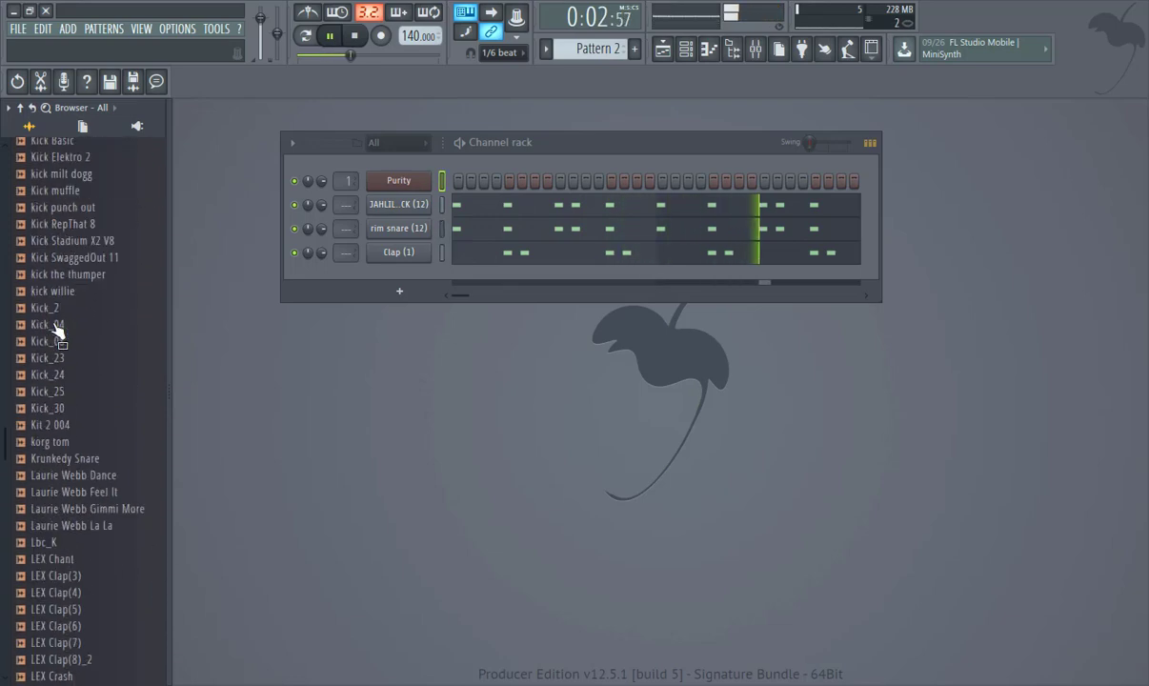
pyautogui.scroll(-20, 55, 330)
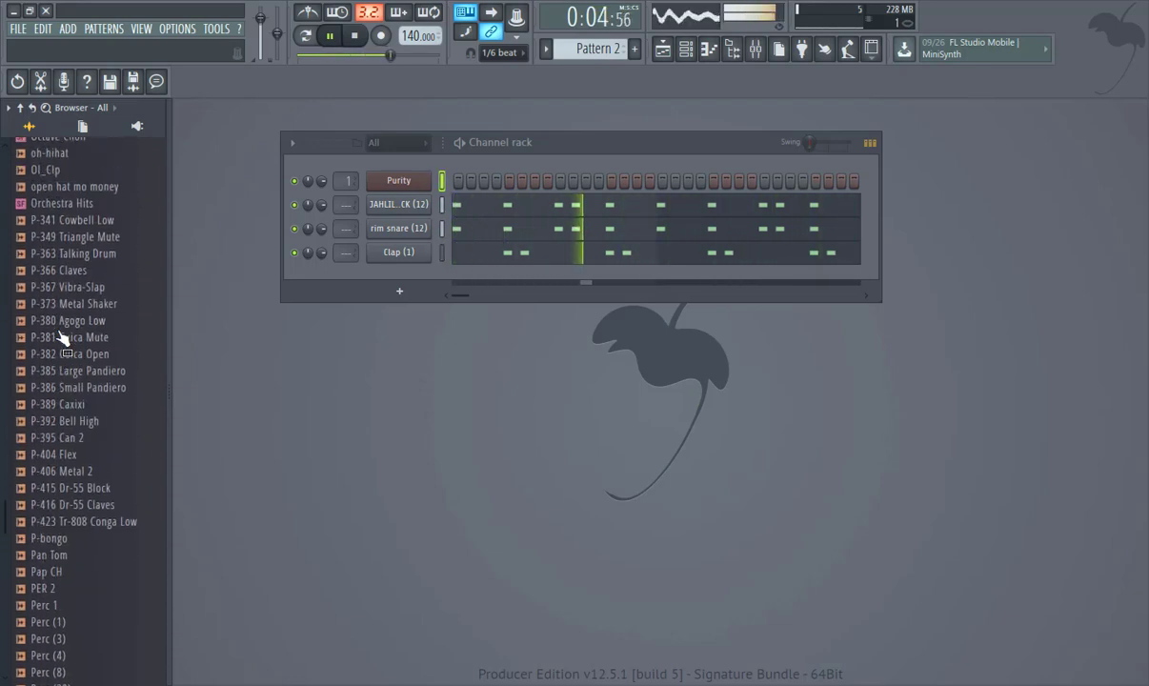
pyautogui.scroll(2, 59, 335)
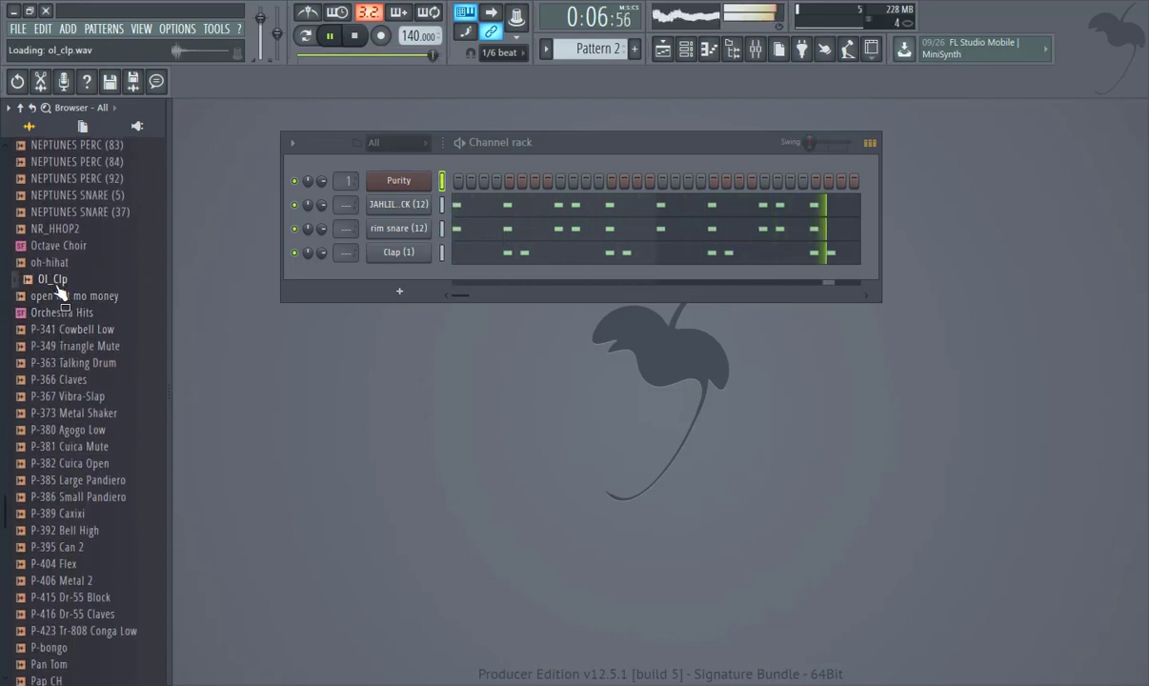
pyautogui.scroll(-20, 69, 381)
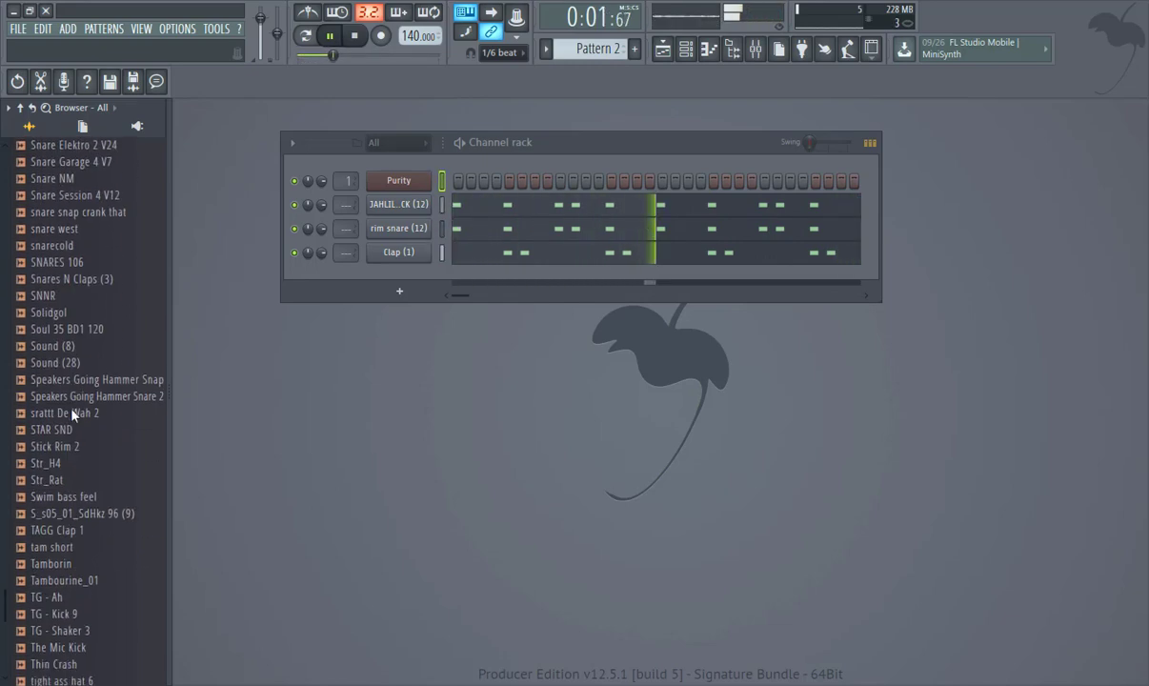
pyautogui.scroll(-15, 69, 400)
pyautogui.click(66, 399)
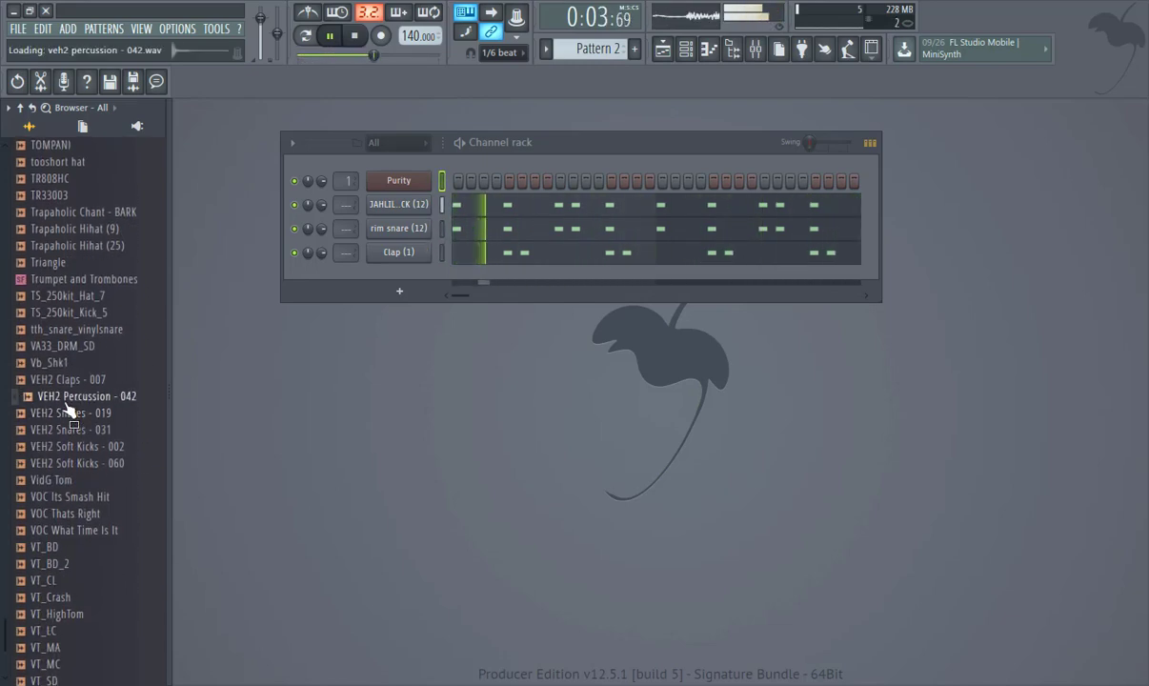
pyautogui.scroll(-8, 69, 401)
pyautogui.click(59, 353)
pyautogui.click(57, 370)
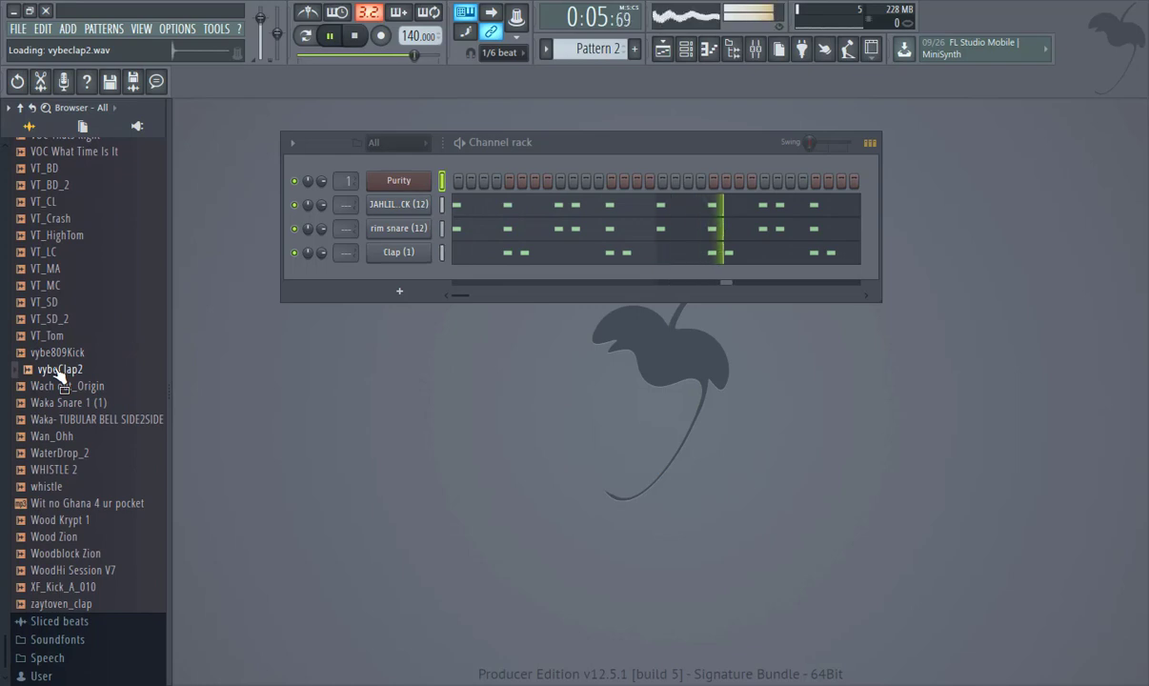
pyautogui.moveTo(55, 372); pyautogui.dragTo(398, 253)
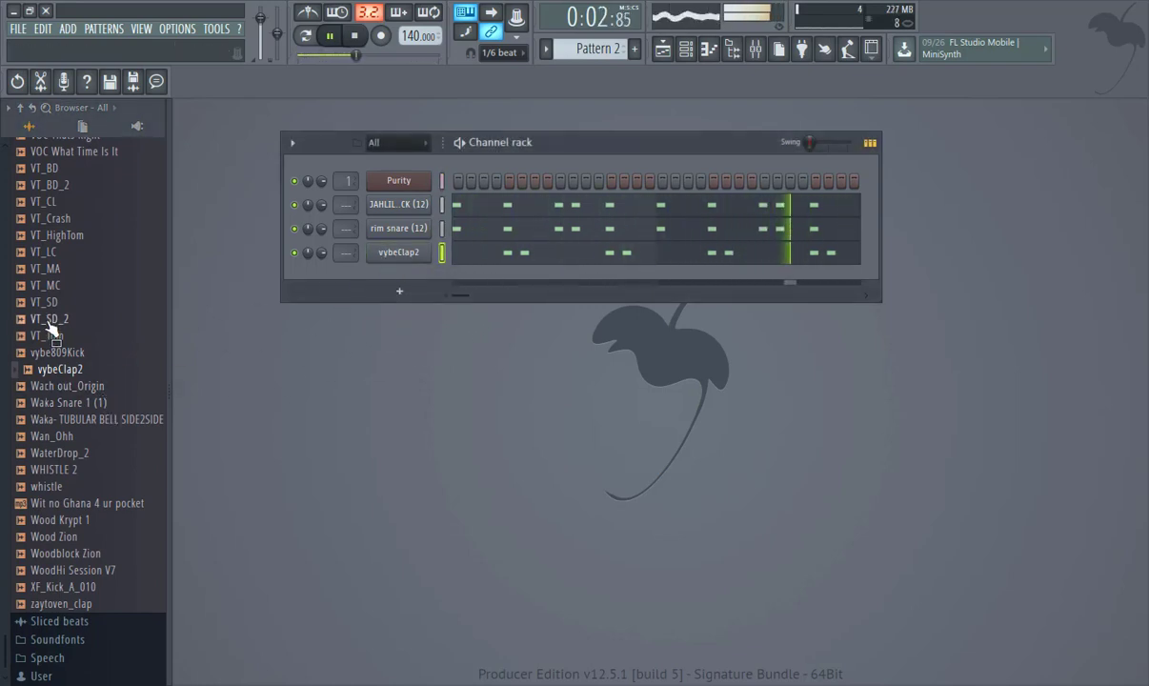
# Audition VT_Crash and VT_SD, and load VT_SD into the clap channel in place of vybeClap2.
pyautogui.click(58, 224)
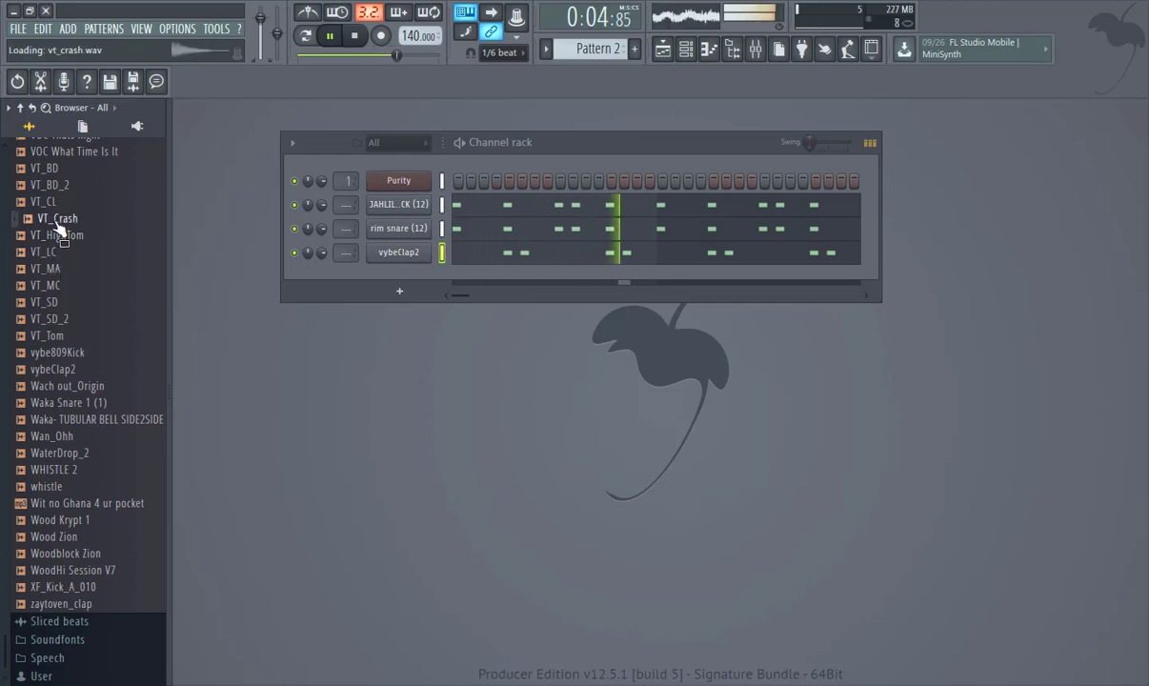
pyautogui.click(55, 303)
pyautogui.moveTo(114, 309); pyautogui.dragTo(388, 255)
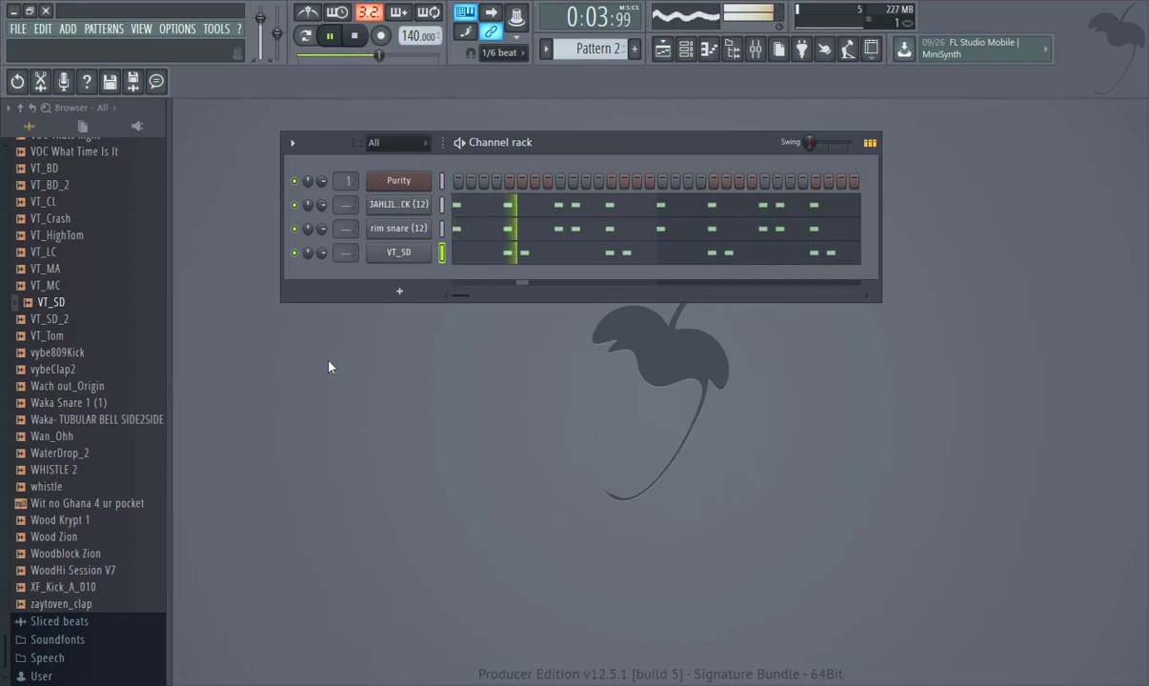
# Add the Wood Zion sample as a new channel below VT_SD and open its piano roll.
pyautogui.click(82, 532)
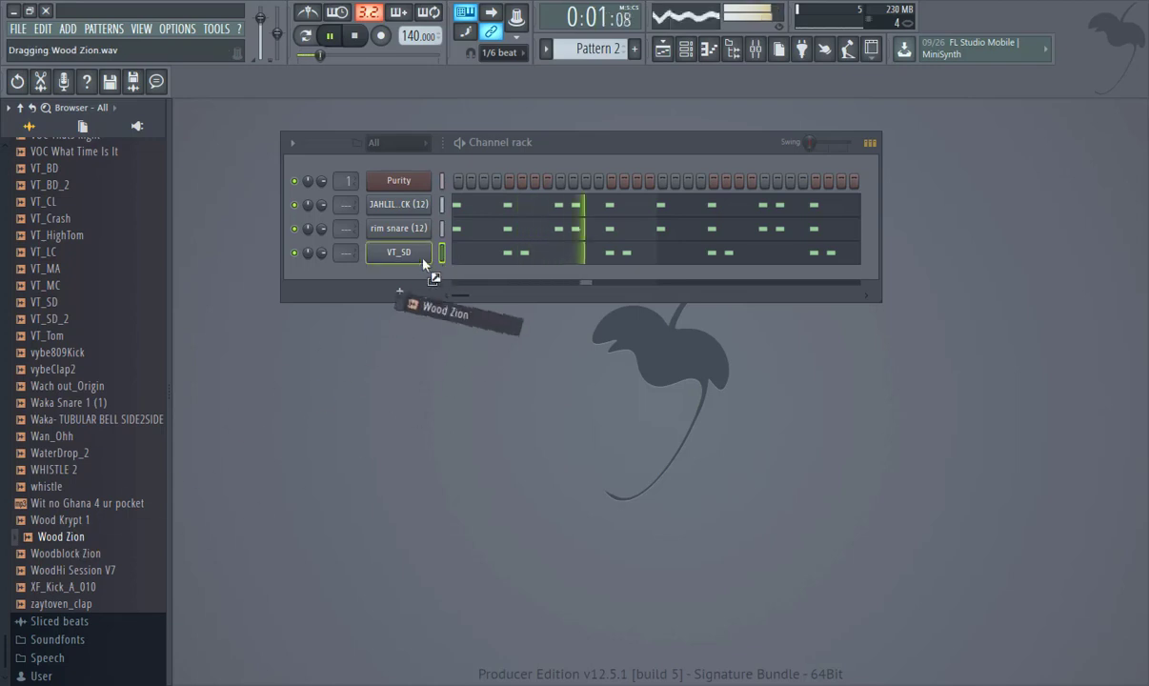
pyautogui.moveTo(424, 264); pyautogui.dragTo(397, 285)
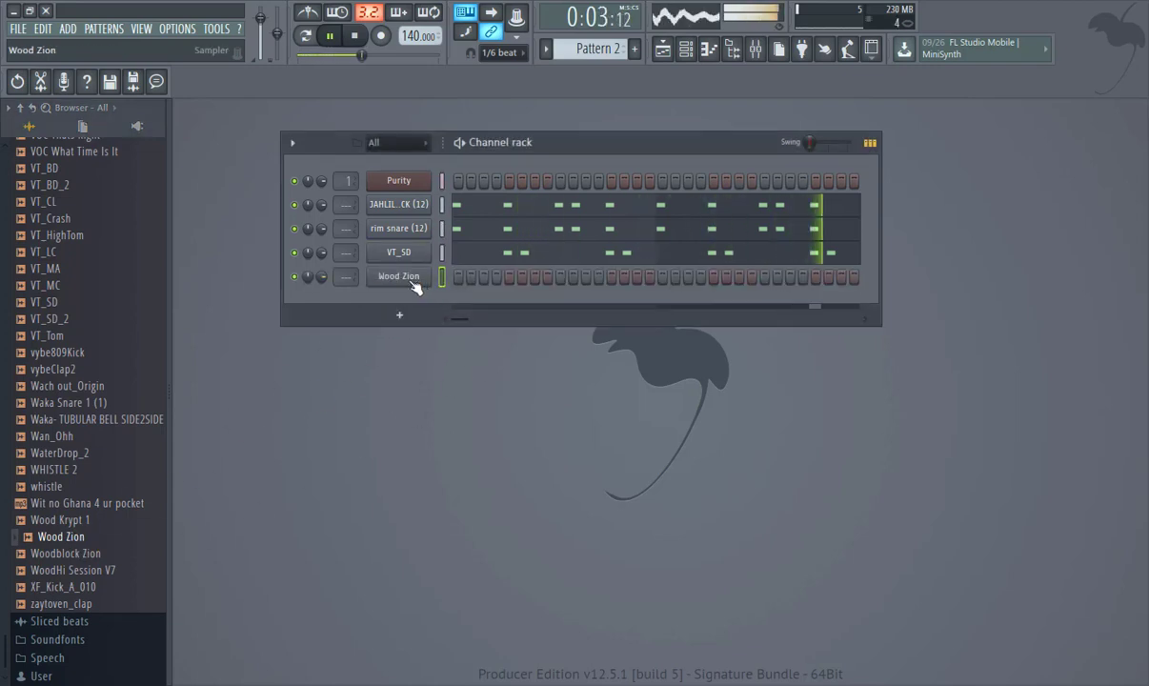
pyautogui.rightClick(415, 284)
pyautogui.click(416, 264)
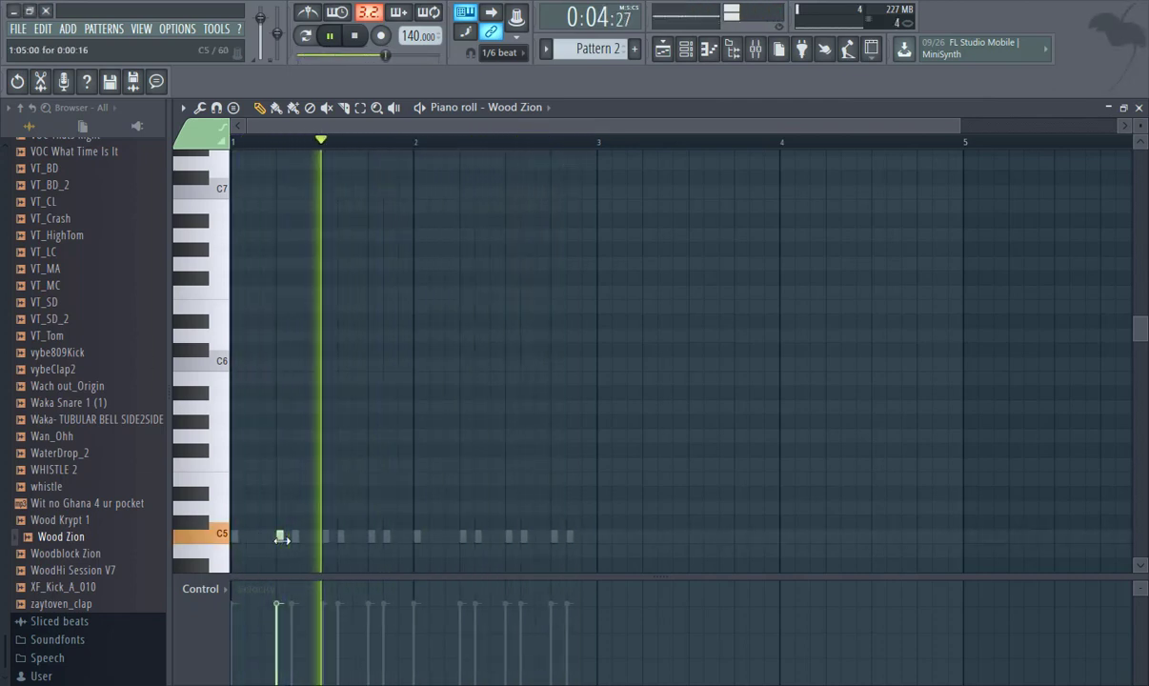
# Place short C6 notes for Wood Zion on beats 2 and 4 of bars 1 and 2.
pyautogui.click(293, 393)
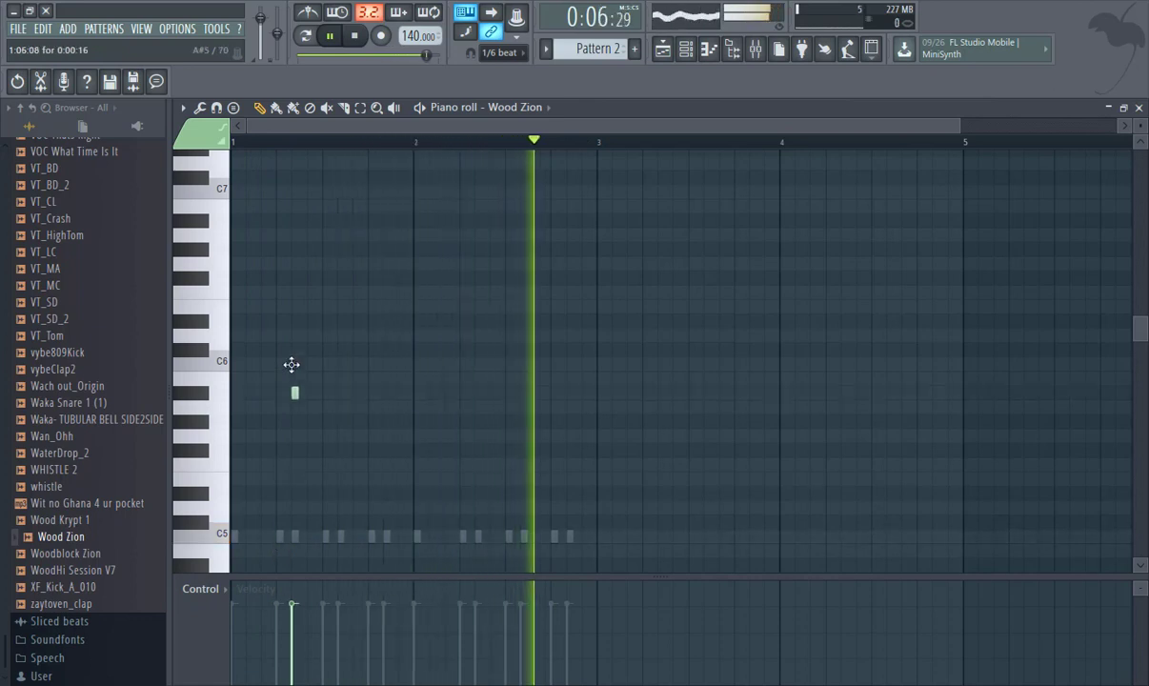
pyautogui.moveTo(292, 365); pyautogui.dragTo(282, 364)
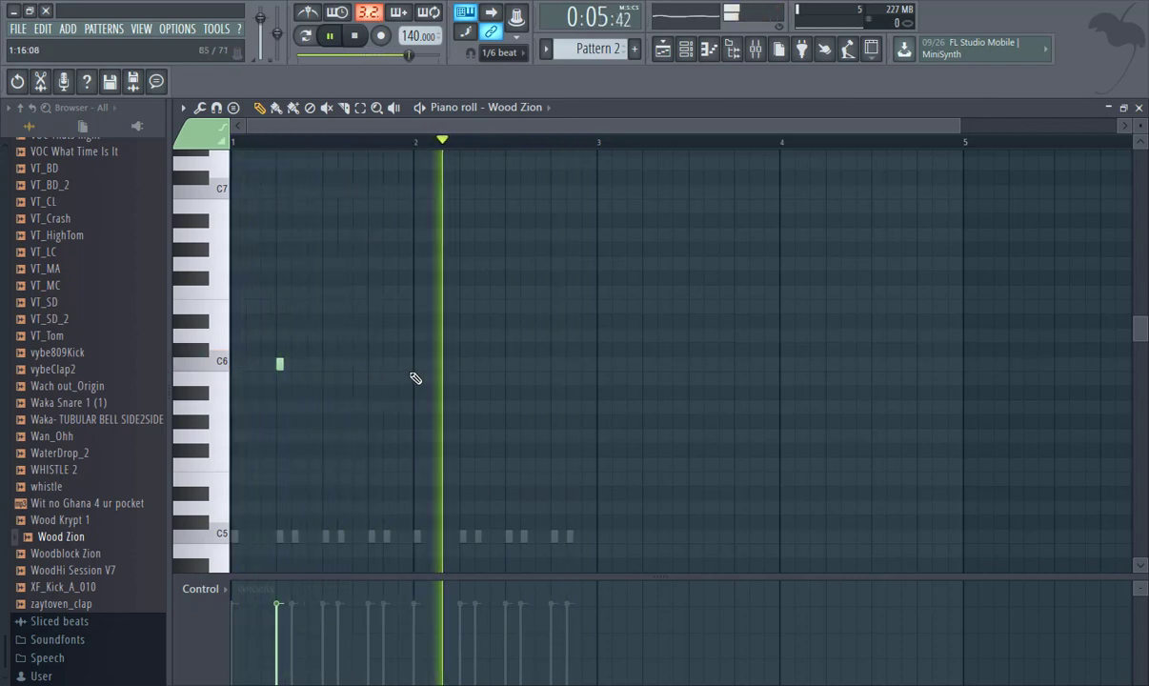
pyautogui.click(372, 365)
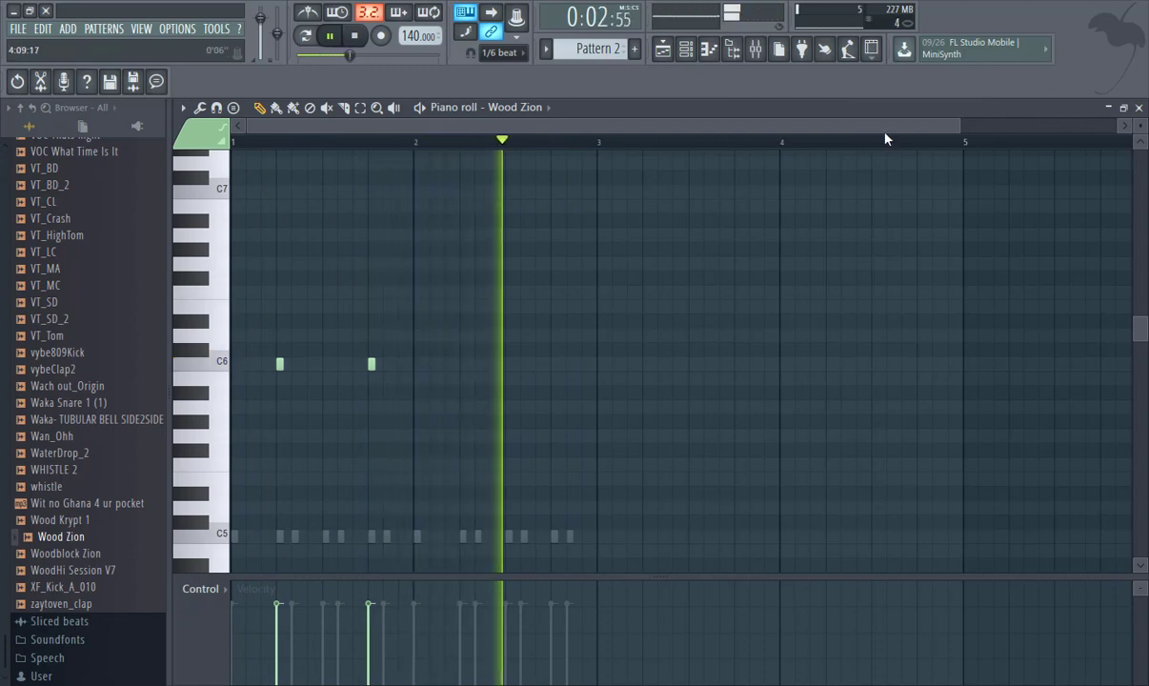
pyautogui.moveTo(957, 125); pyautogui.dragTo(526, 134)
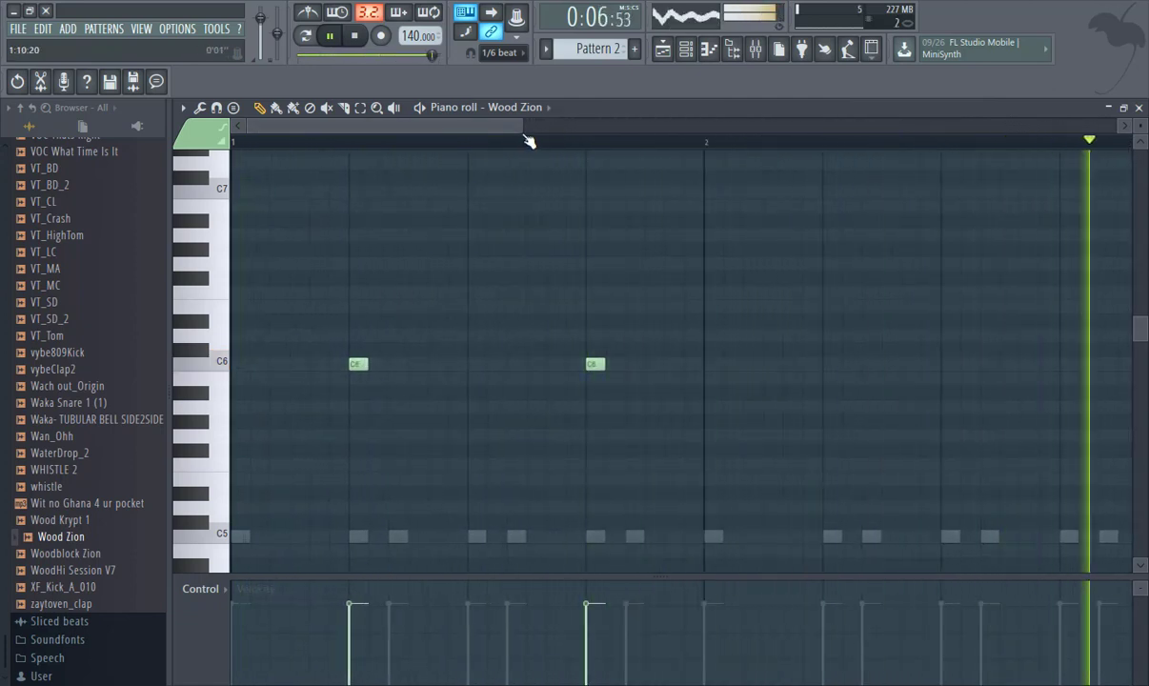
pyautogui.click(828, 365)
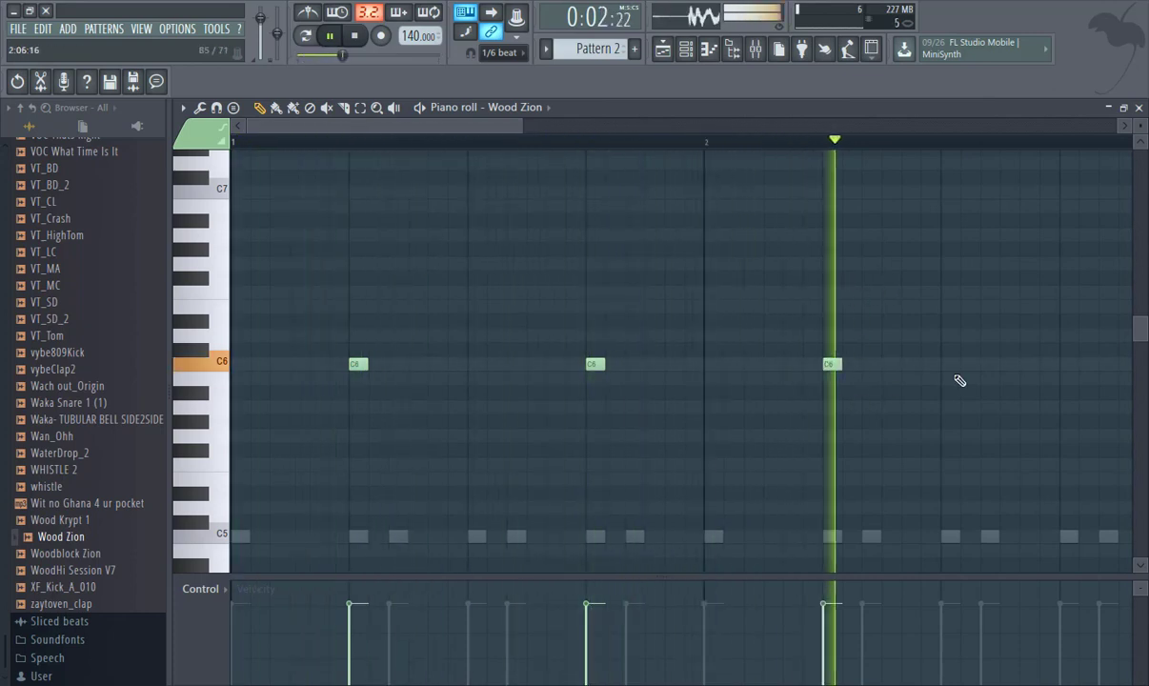
pyautogui.click(1087, 352)
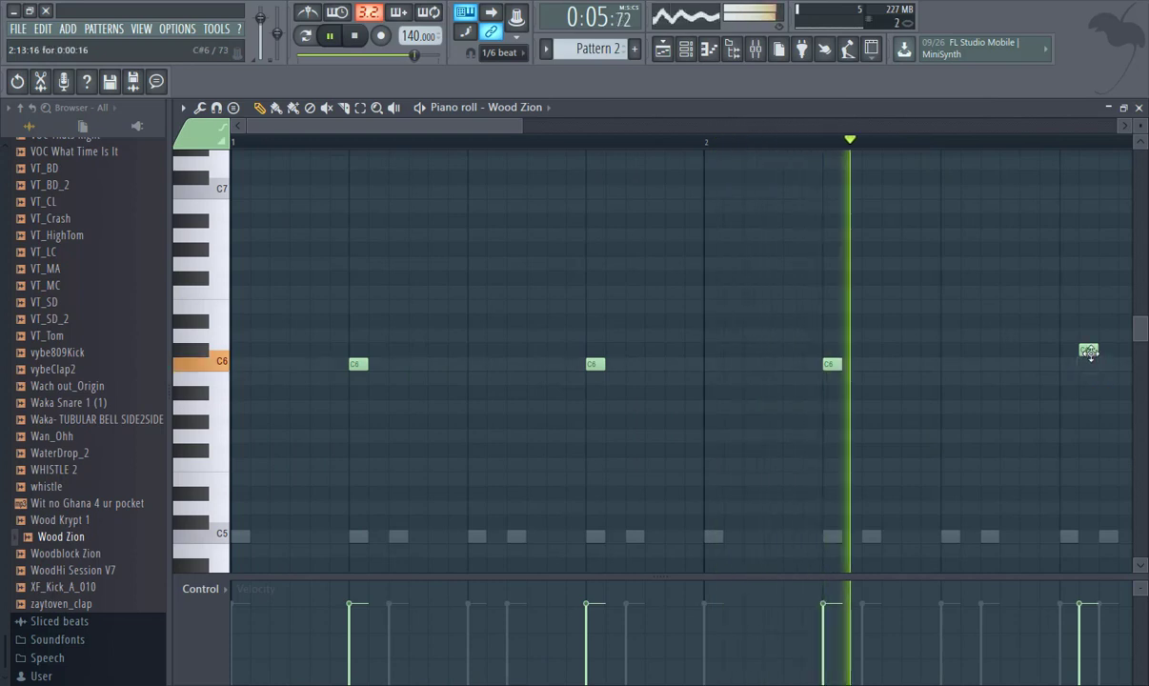
pyautogui.moveTo(1089, 352); pyautogui.dragTo(1068, 363)
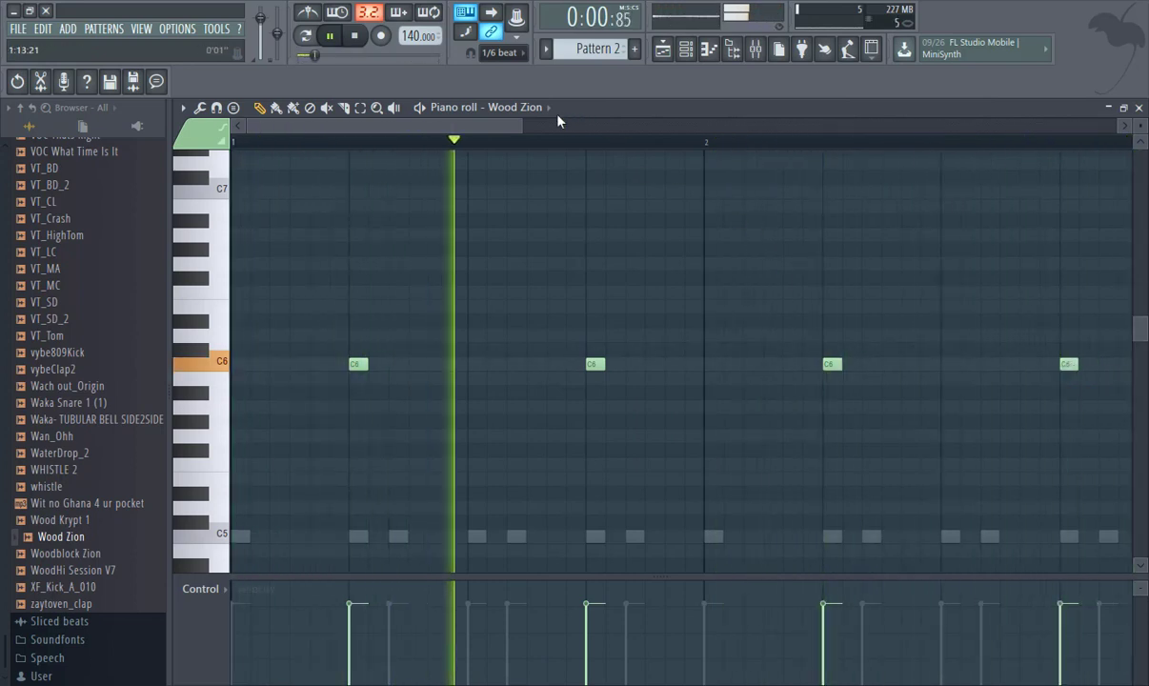
pyautogui.moveTo(521, 125); pyautogui.dragTo(624, 124)
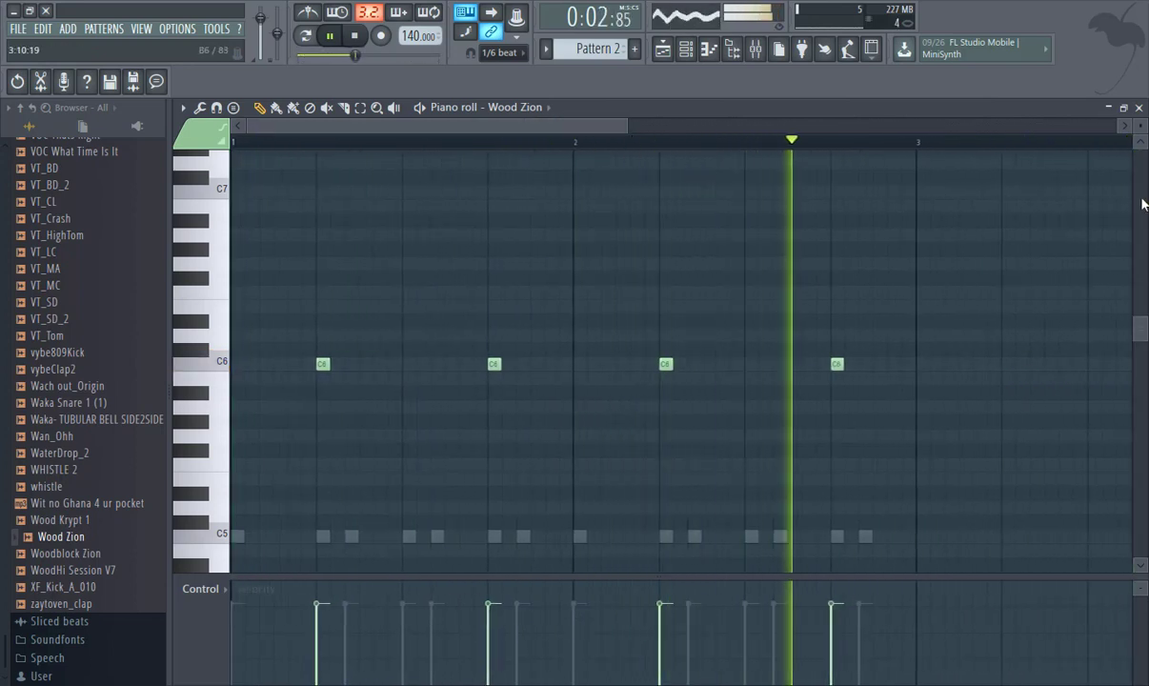
# Close the Wood Zion piano roll and audition samples back up the list, including snare snap crank that, Rim Soulesque and RD_Snare_5.
pyautogui.click(1139, 107)
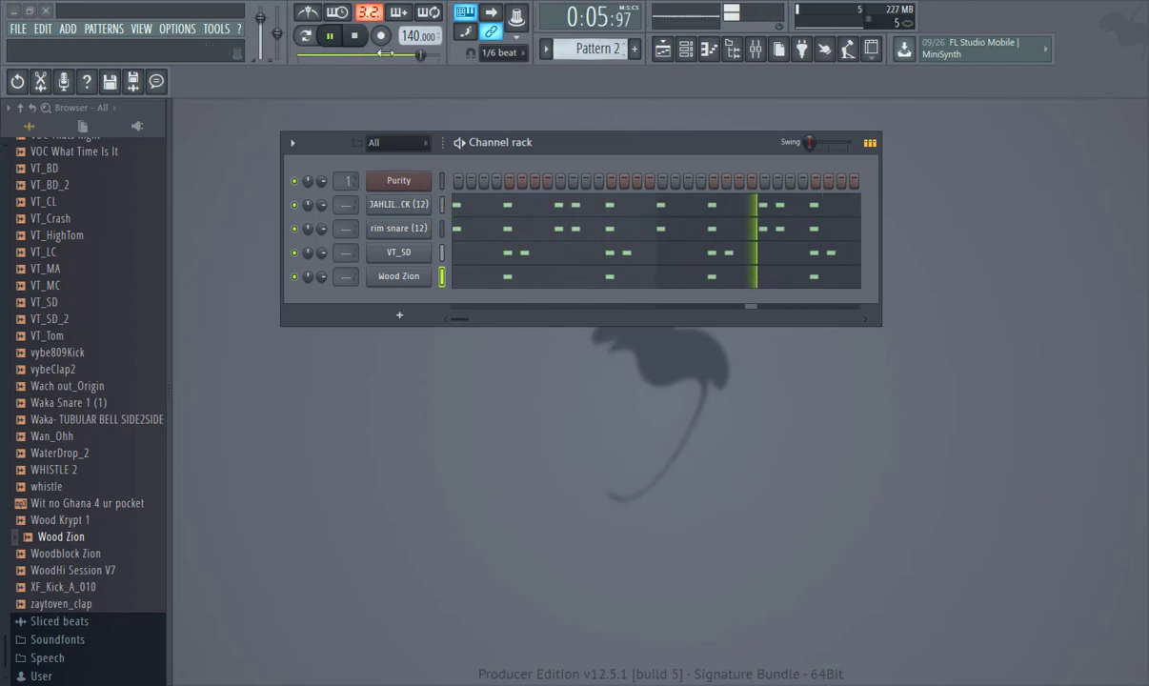
pyautogui.click(100, 218)
pyautogui.scroll(10, 91, 219)
pyautogui.click(91, 154)
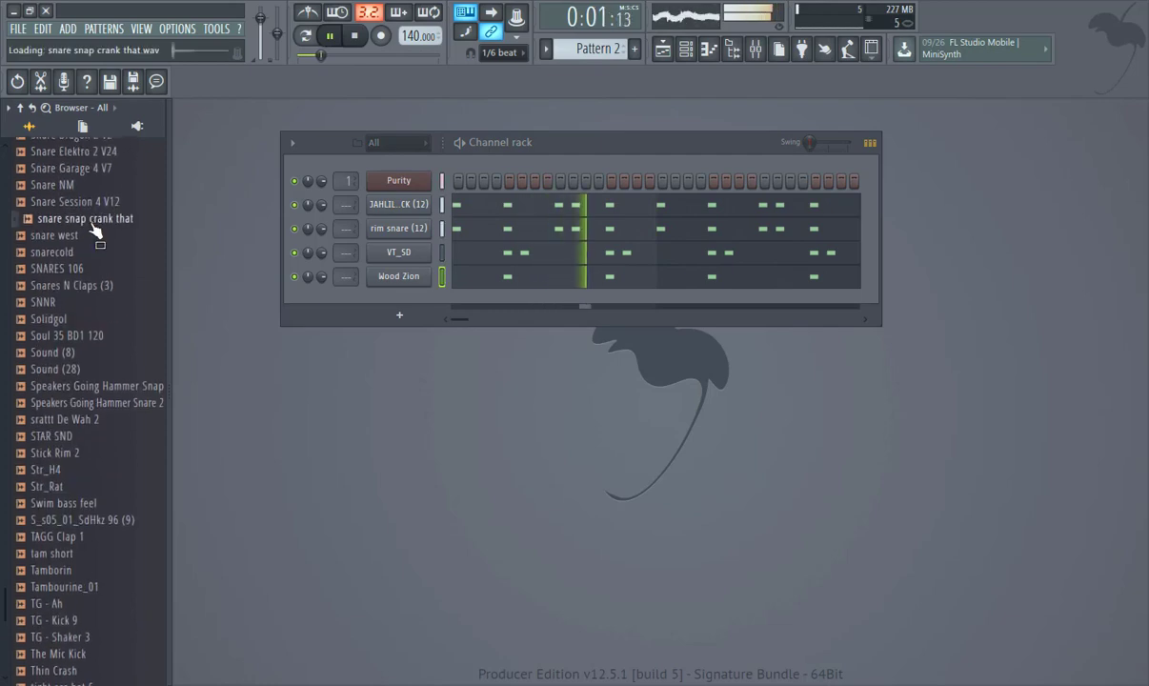
pyautogui.scroll(8, 95, 232)
pyautogui.scroll(8, 96, 228)
pyautogui.click(88, 198)
pyautogui.scroll(6, 87, 205)
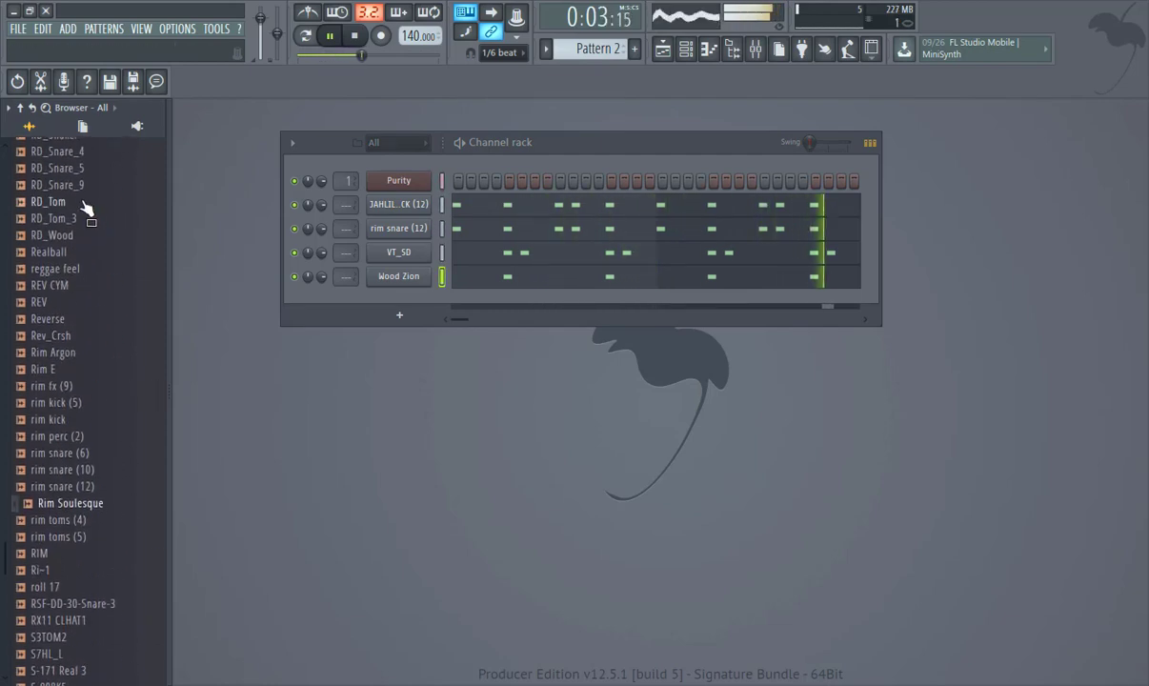
pyautogui.click(81, 203)
pyautogui.click(82, 186)
pyautogui.scroll(8, 85, 173)
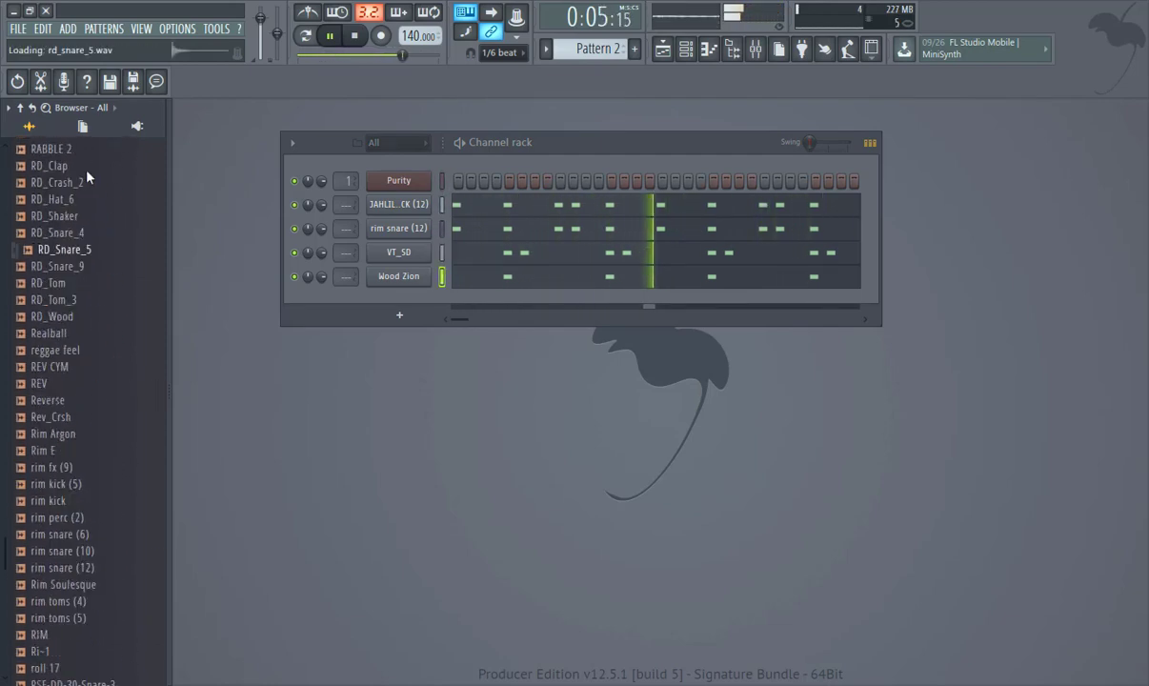
# Audition Pwr-Cuika C and pik3, and load pik3 into the Wood Zion channel.
pyautogui.click(85, 387)
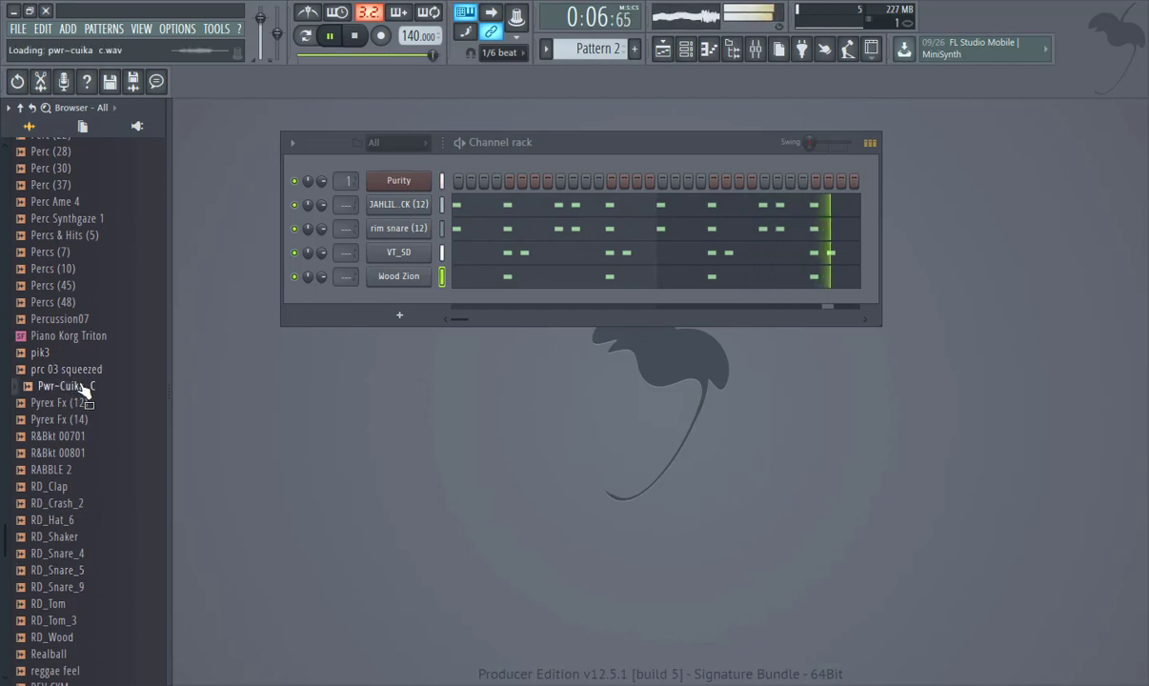
pyautogui.click(98, 336)
pyautogui.click(48, 353)
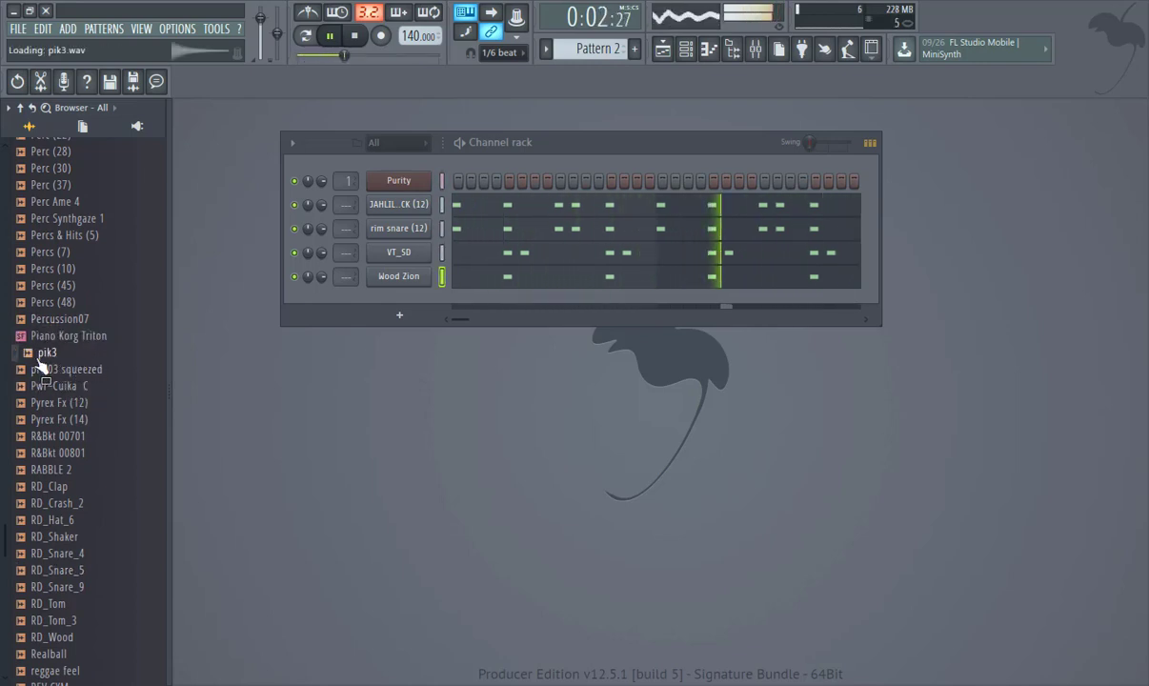
pyautogui.moveTo(43, 365); pyautogui.dragTo(414, 275)
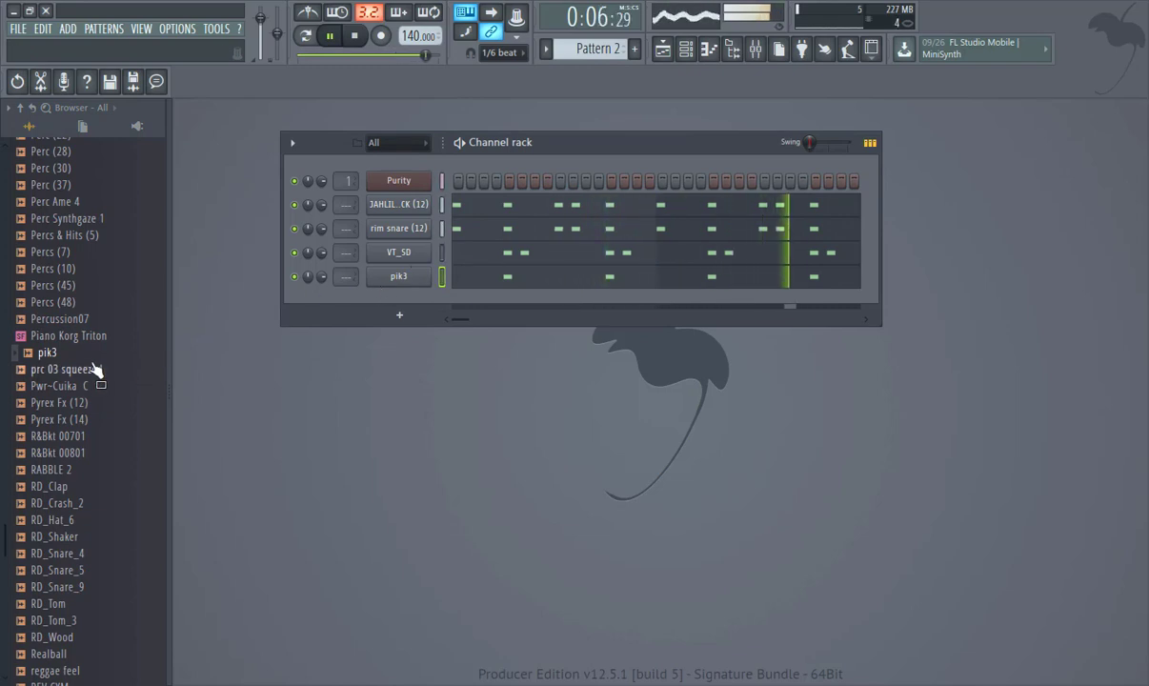
# Replace the pik3 channel's sample with P-392 Bell High, audition P-381 Cuica Mute, and swap in P-380 Agogo Low.
pyautogui.moveTo(96, 369); pyautogui.dragTo(73, 362)
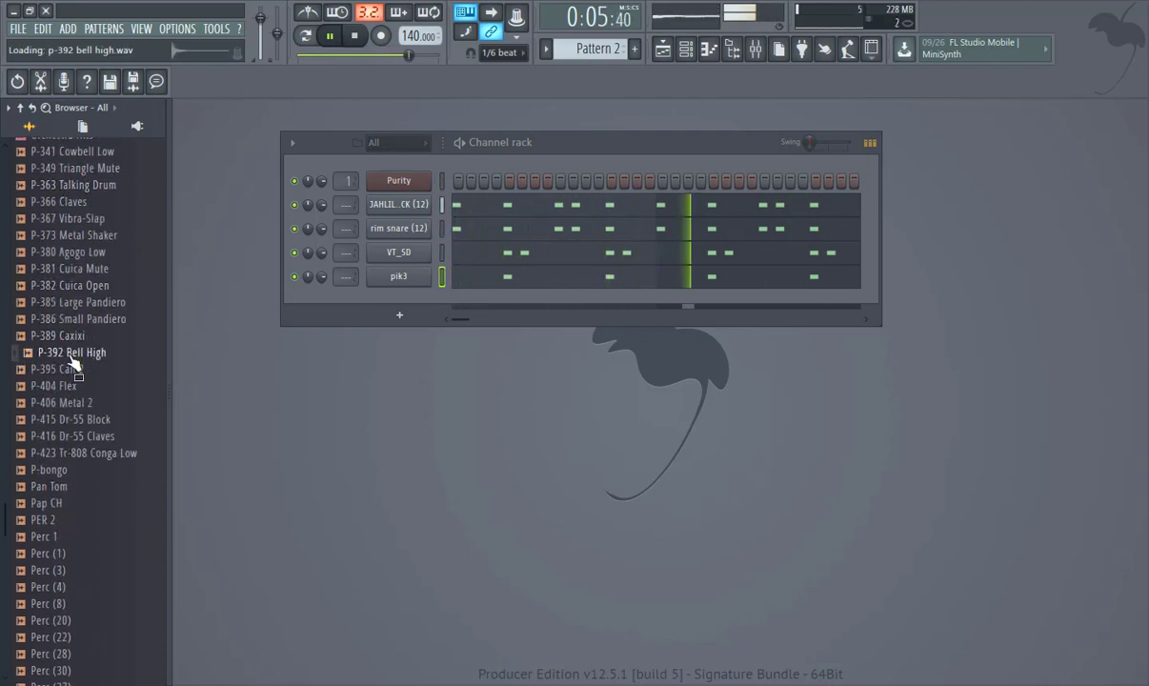
pyautogui.moveTo(340, 312); pyautogui.dragTo(412, 281)
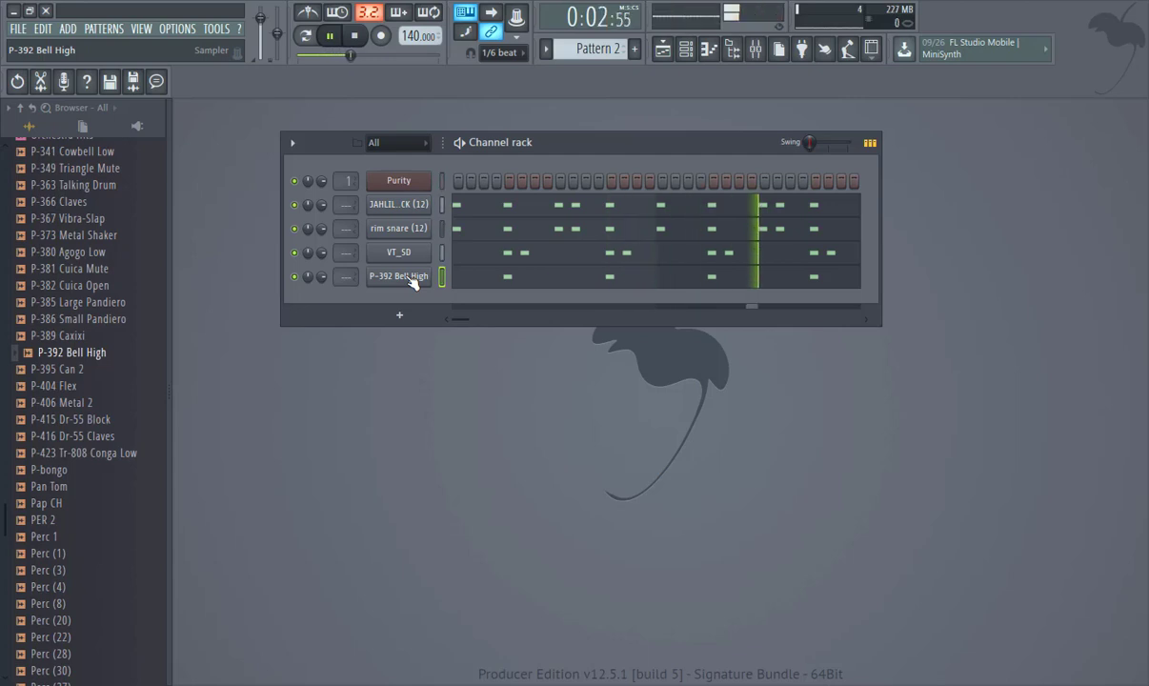
pyautogui.scroll(4, 88, 270)
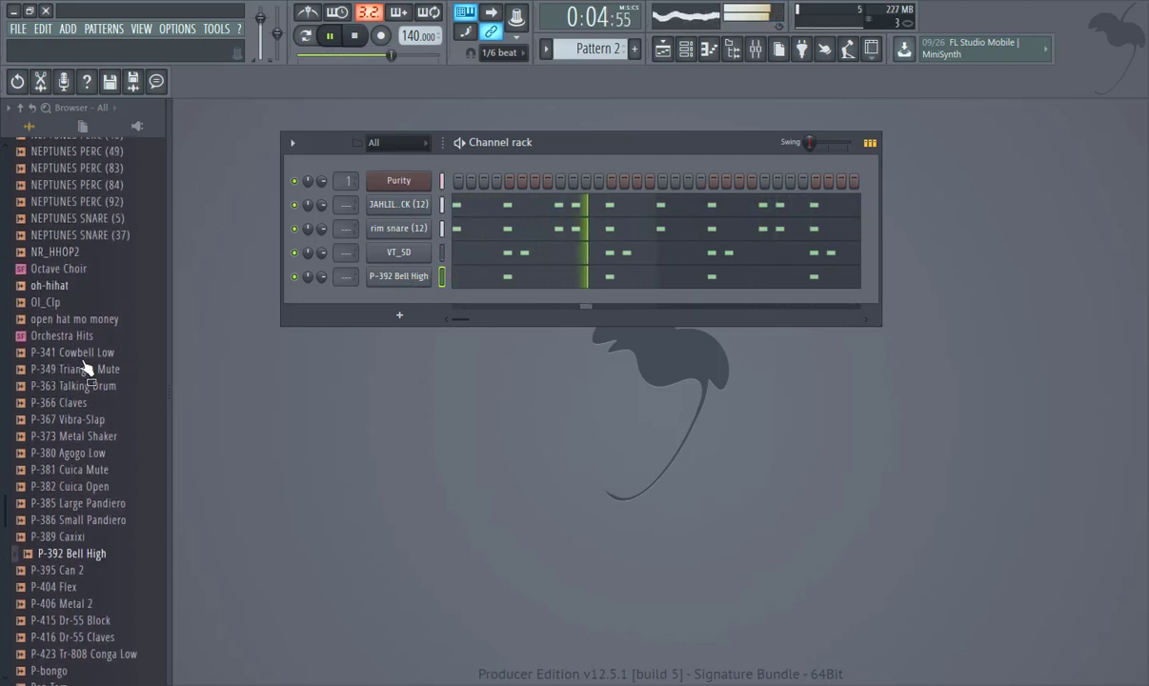
pyautogui.click(98, 469)
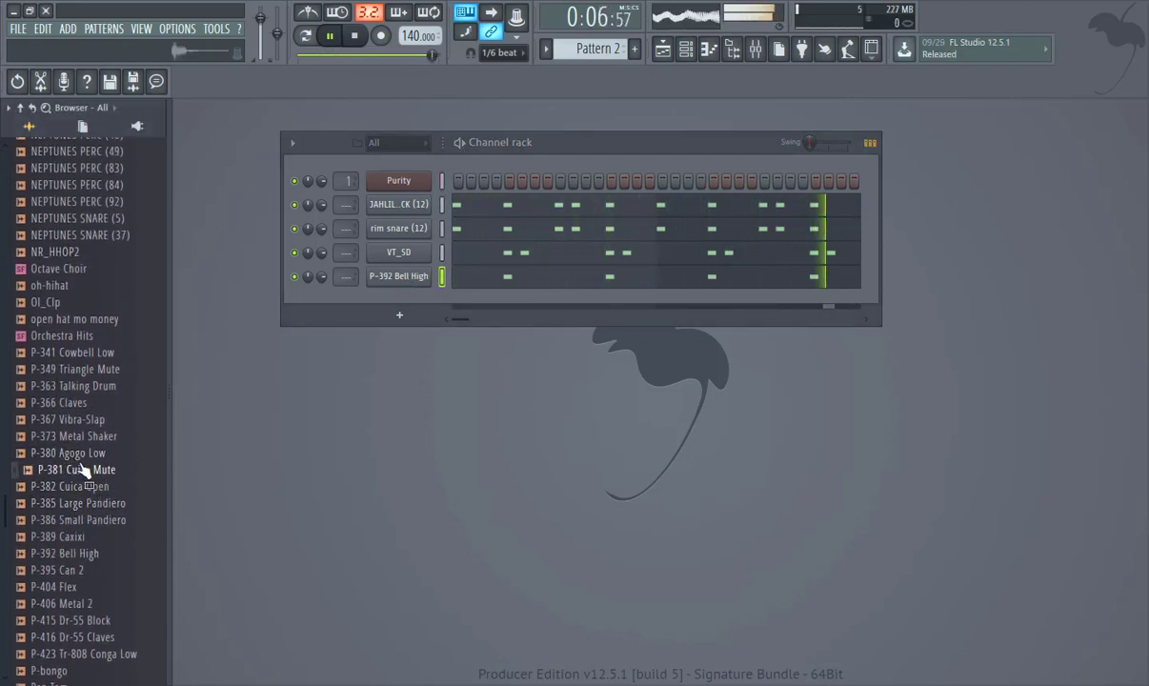
pyautogui.click(62, 454)
pyautogui.moveTo(155, 415); pyautogui.dragTo(427, 284)
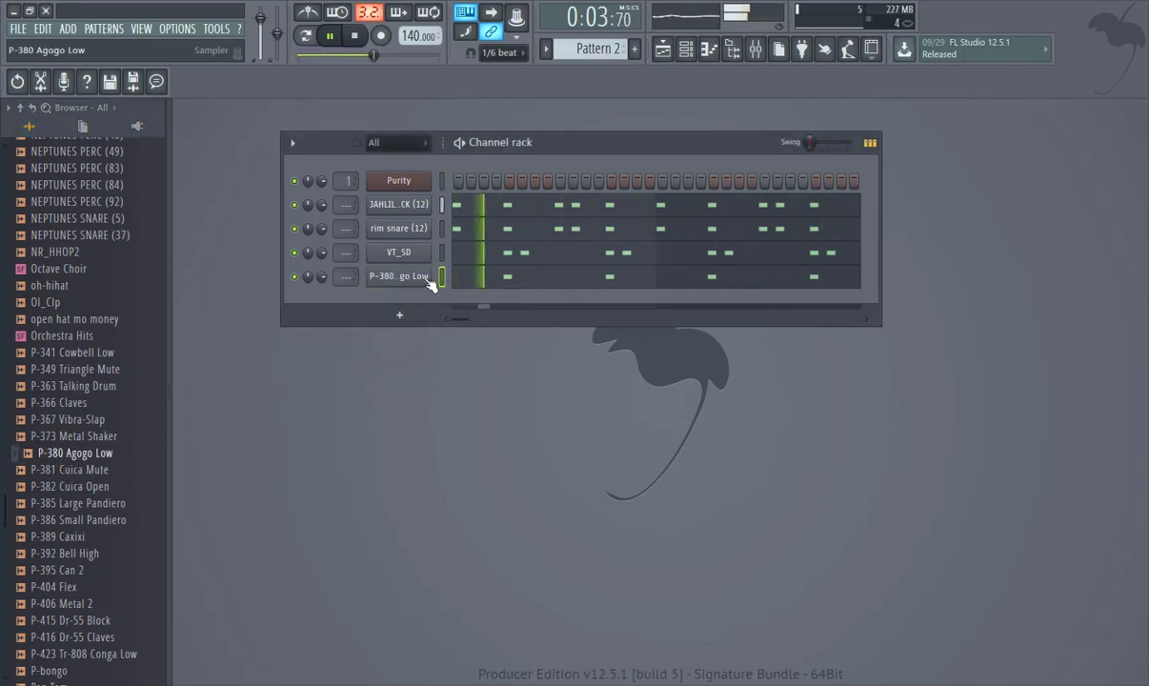
# Listen to the P-380 Agogo Low channel in solo and restore playback of all channels.
pyautogui.rightClick(296, 279)
pyautogui.click(287, 265)
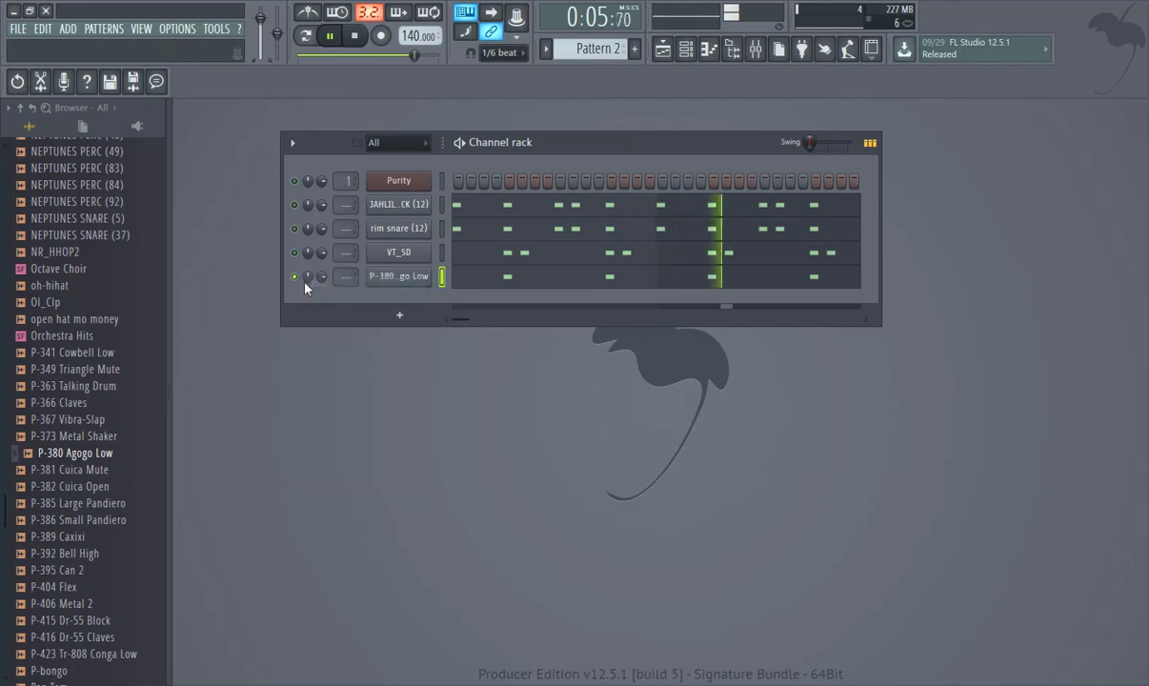
pyautogui.rightClick(296, 279)
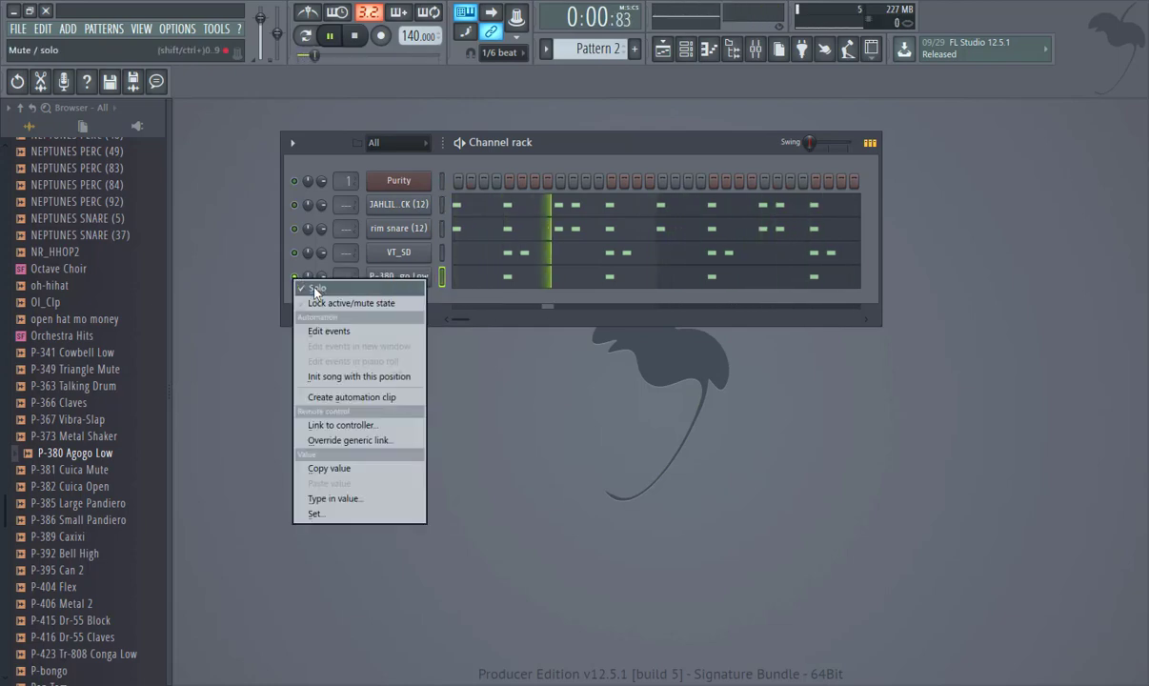
pyautogui.press('Escape')
# Audition more samples further up the list, including DL_LEX KICKS_09 and C-326 Crash 3.
pyautogui.scroll(3, 77, 290)
pyautogui.scroll(15, 76, 291)
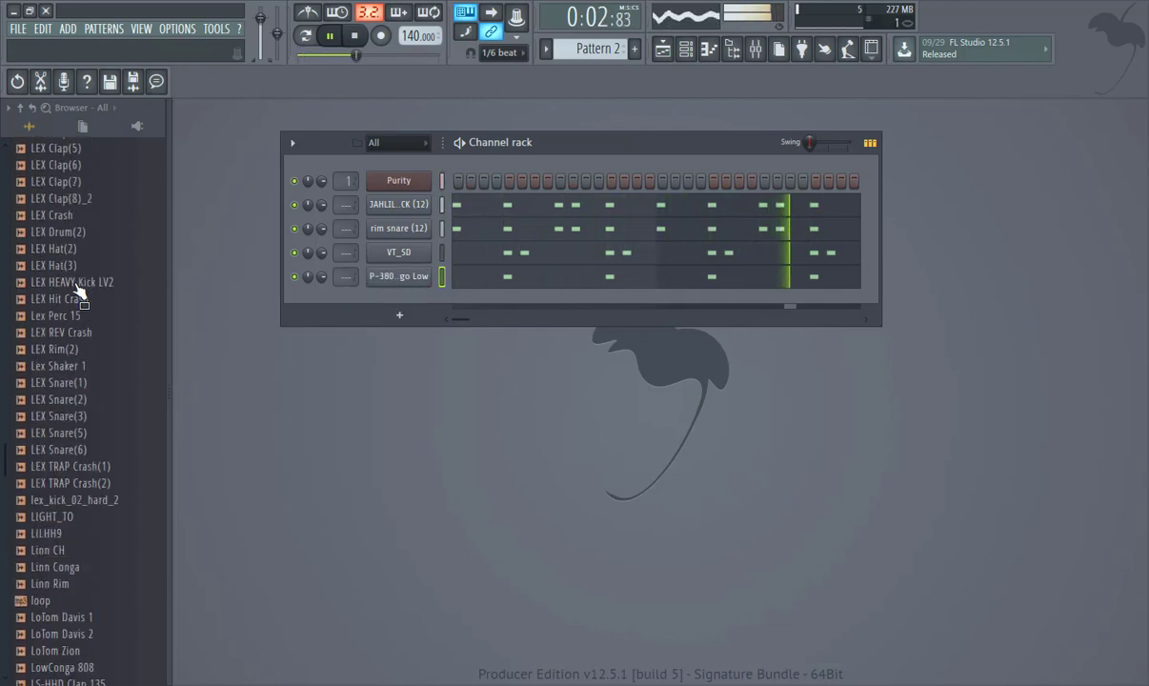
pyautogui.scroll(15, 77, 286)
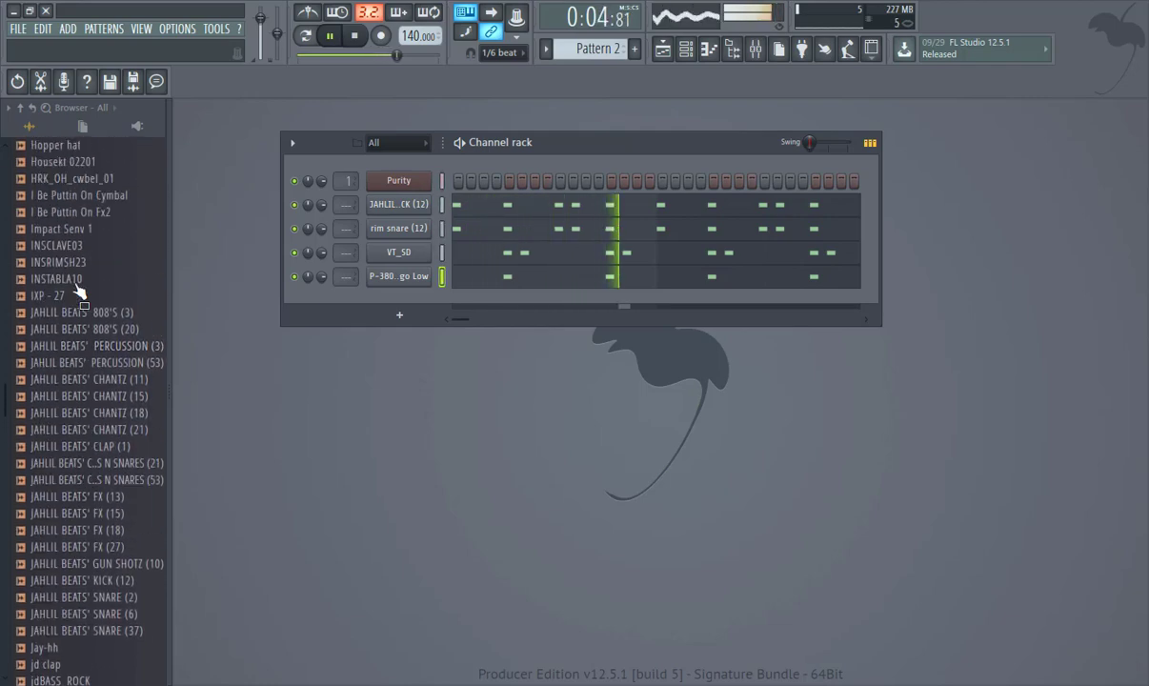
pyautogui.click(69, 220)
pyautogui.scroll(15, 71, 267)
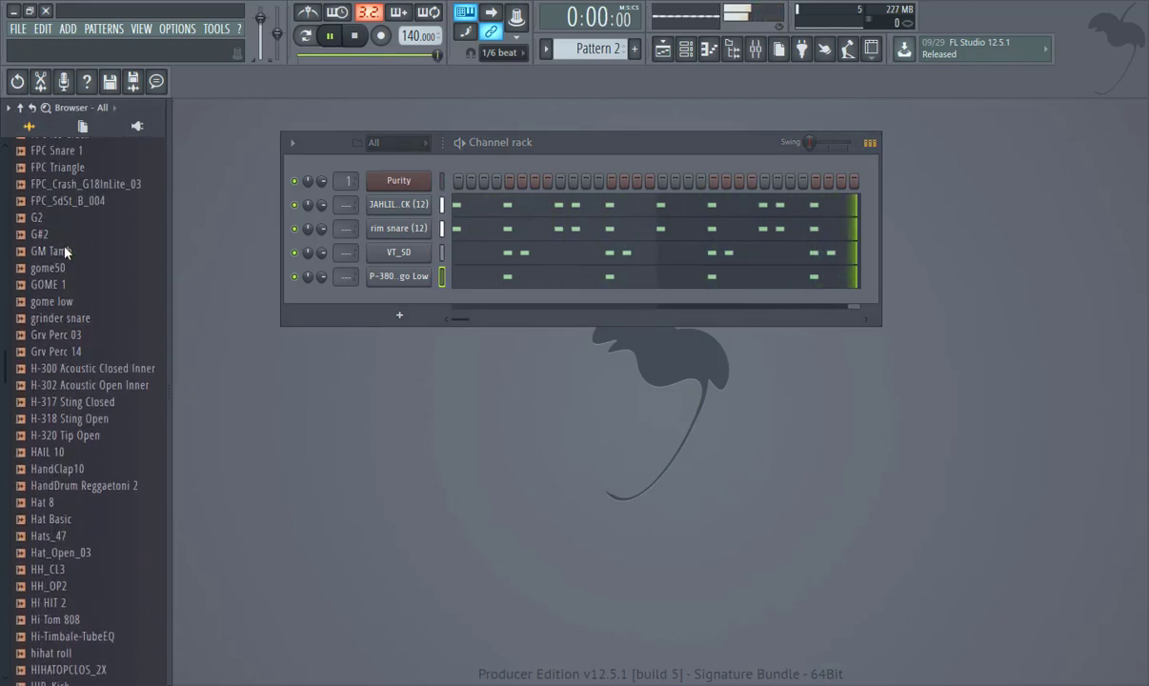
pyautogui.click(74, 283)
pyautogui.scroll(1, 81, 279)
pyautogui.scroll(8, 78, 271)
pyautogui.click(76, 267)
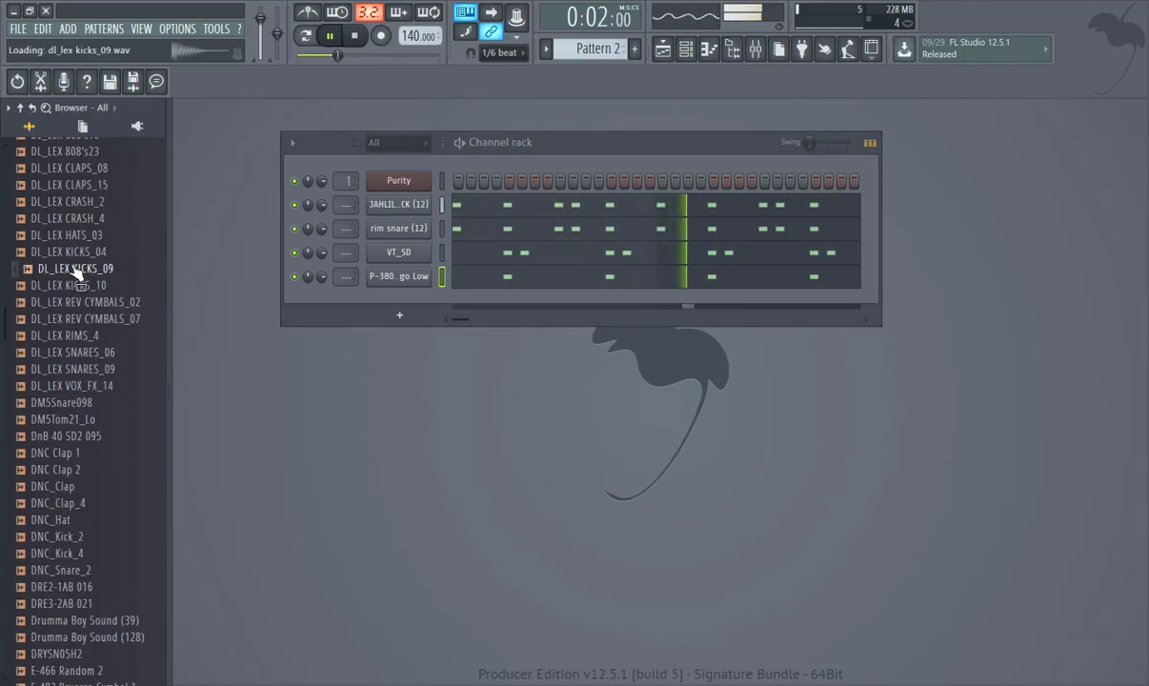
pyautogui.scroll(8, 71, 257)
pyautogui.click(72, 252)
pyautogui.scroll(5, 78, 259)
pyautogui.click(71, 227)
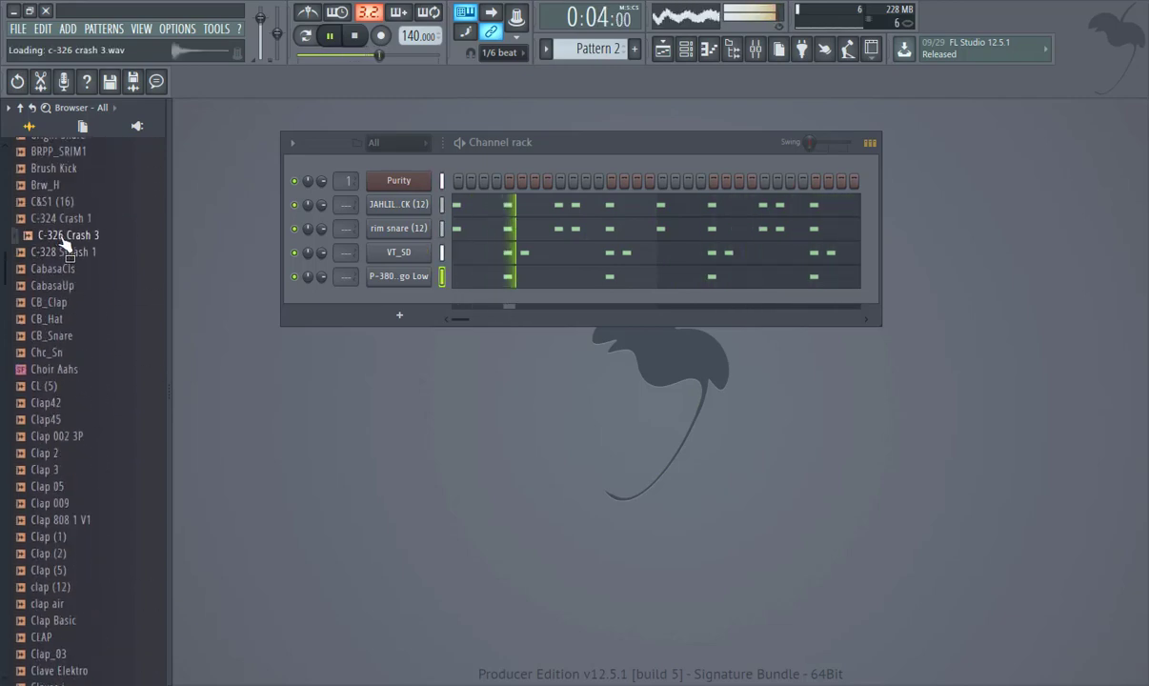
# Audition samples towards the beginning of the list, including 808clap and 54TAMB3.
pyautogui.scroll(10, 64, 229)
pyautogui.click(63, 235)
pyautogui.scroll(8, 67, 234)
pyautogui.click(70, 236)
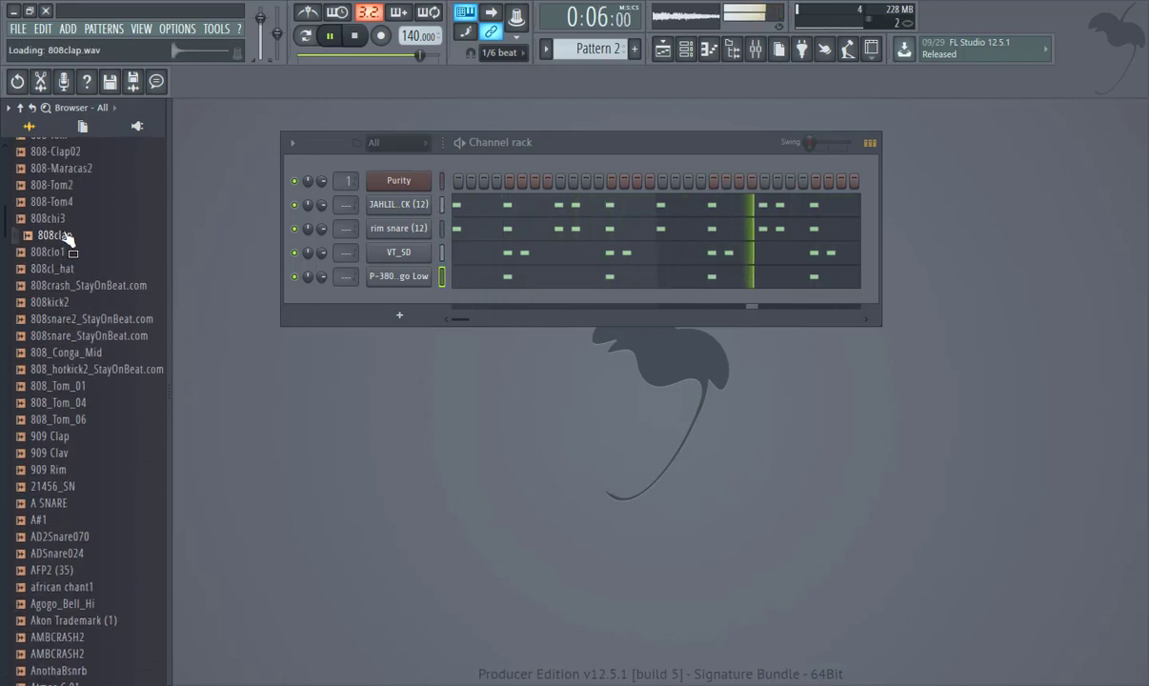
pyautogui.scroll(8, 69, 235)
pyautogui.click(72, 238)
pyautogui.scroll(6, 73, 243)
pyautogui.scroll(4, 74, 253)
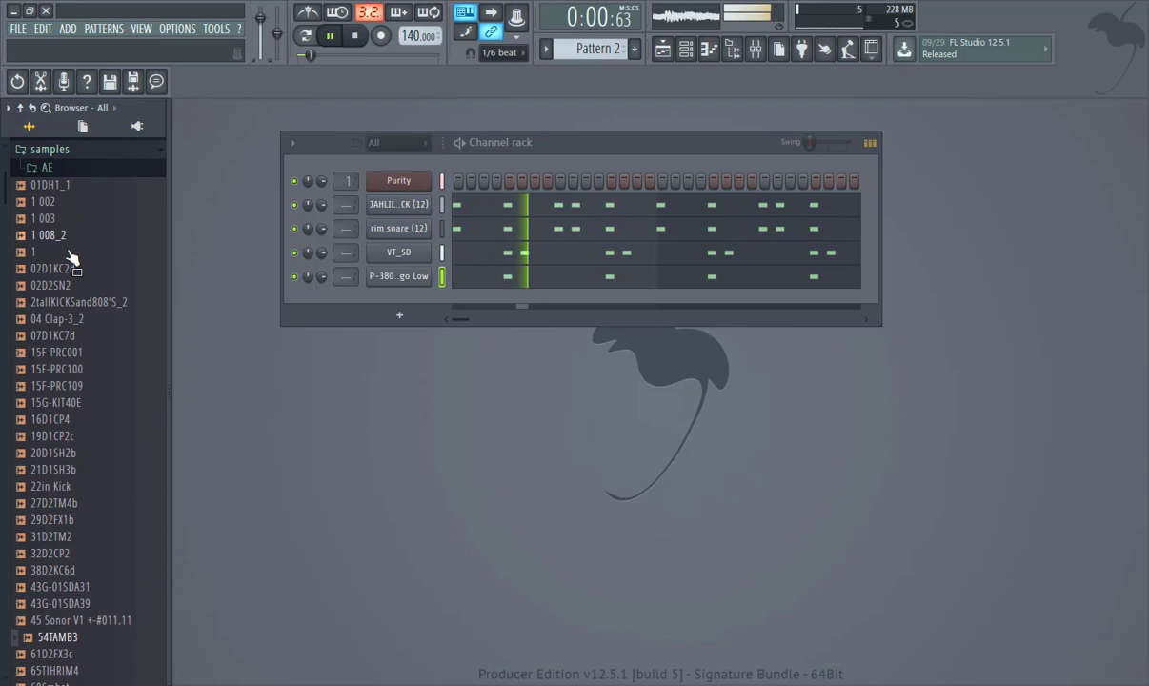
# Audition samples from 808 closed hihat 2 and 808 Snare to 808_Conga_Mid, and load 808_Conga_Mid into the P-380 Agogo Low channel.
pyautogui.click(67, 353)
pyautogui.scroll(-9, 95, 324)
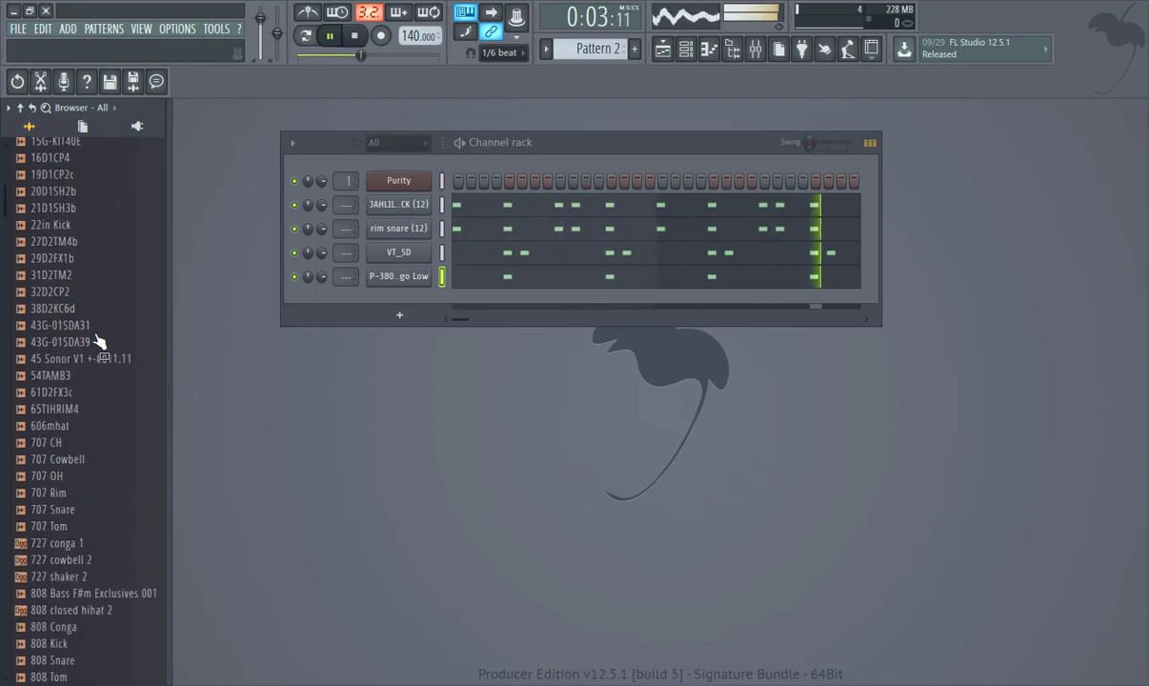
pyautogui.click(82, 356)
pyautogui.scroll(-6, 81, 372)
pyautogui.click(74, 366)
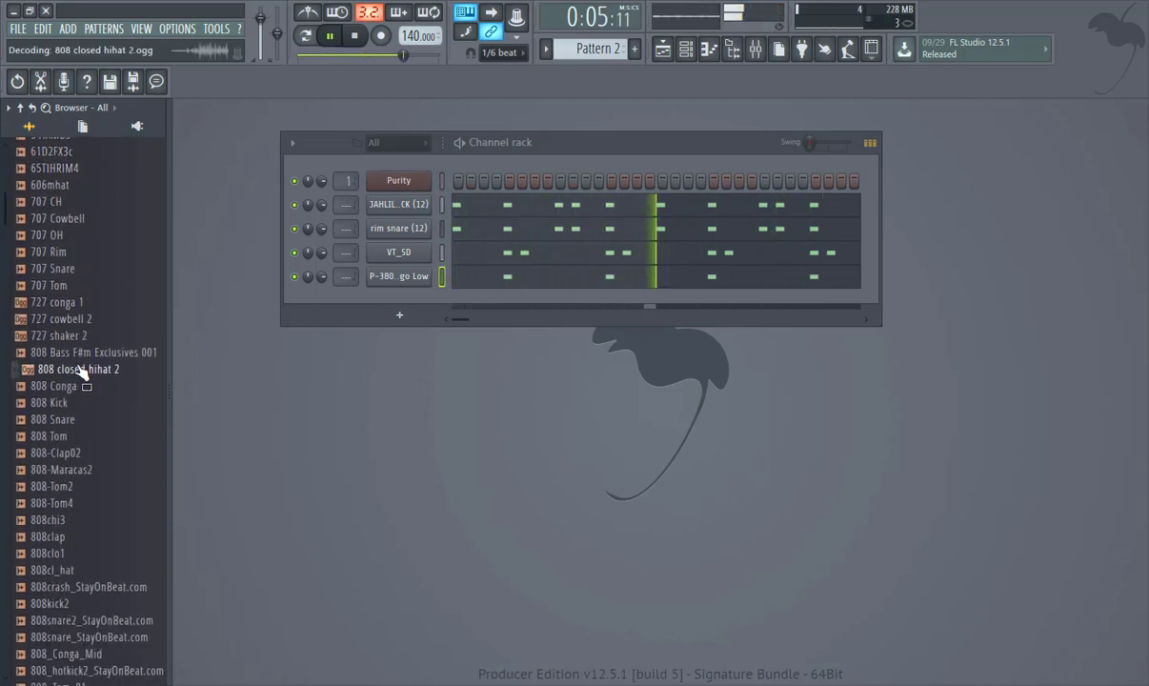
pyautogui.scroll(-3, 74, 362)
pyautogui.click(71, 355)
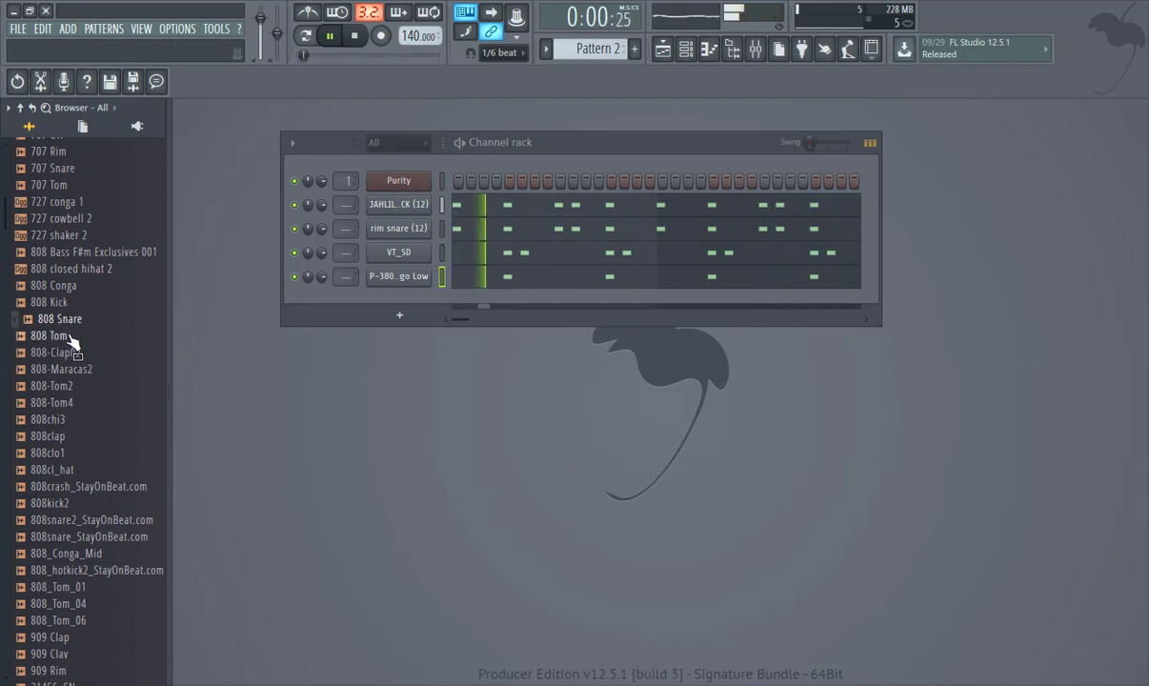
pyautogui.scroll(-6, 78, 347)
pyautogui.click(72, 339)
pyautogui.scroll(-5, 72, 353)
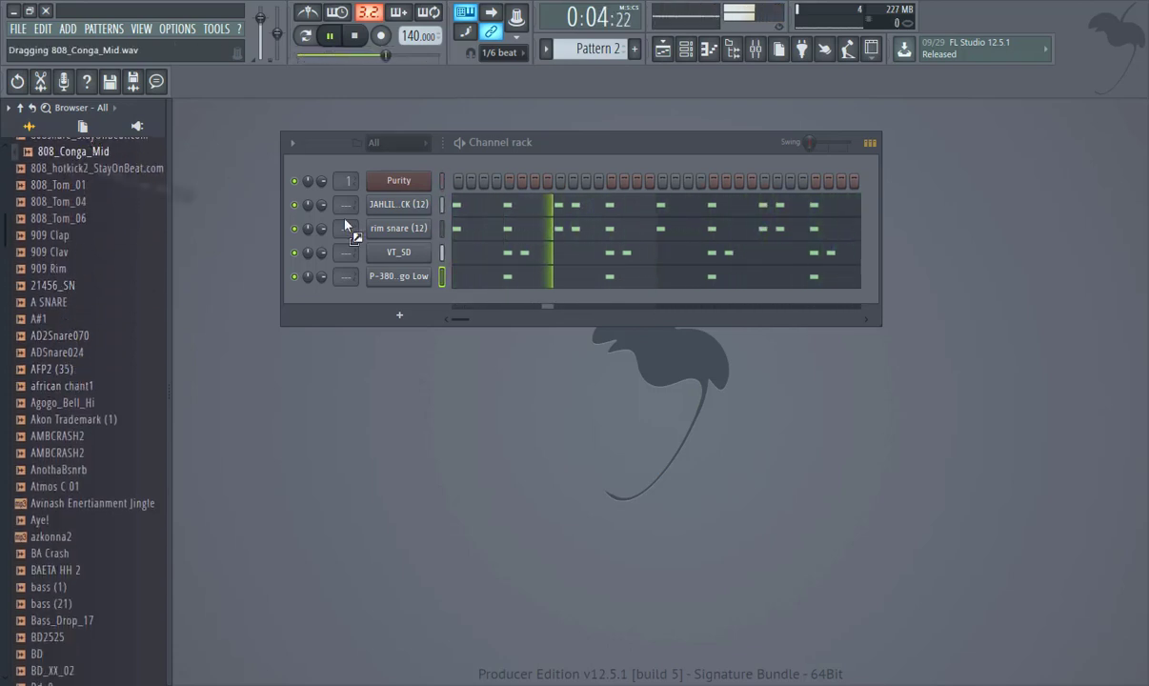
pyautogui.moveTo(395, 284); pyautogui.dragTo(396, 290)
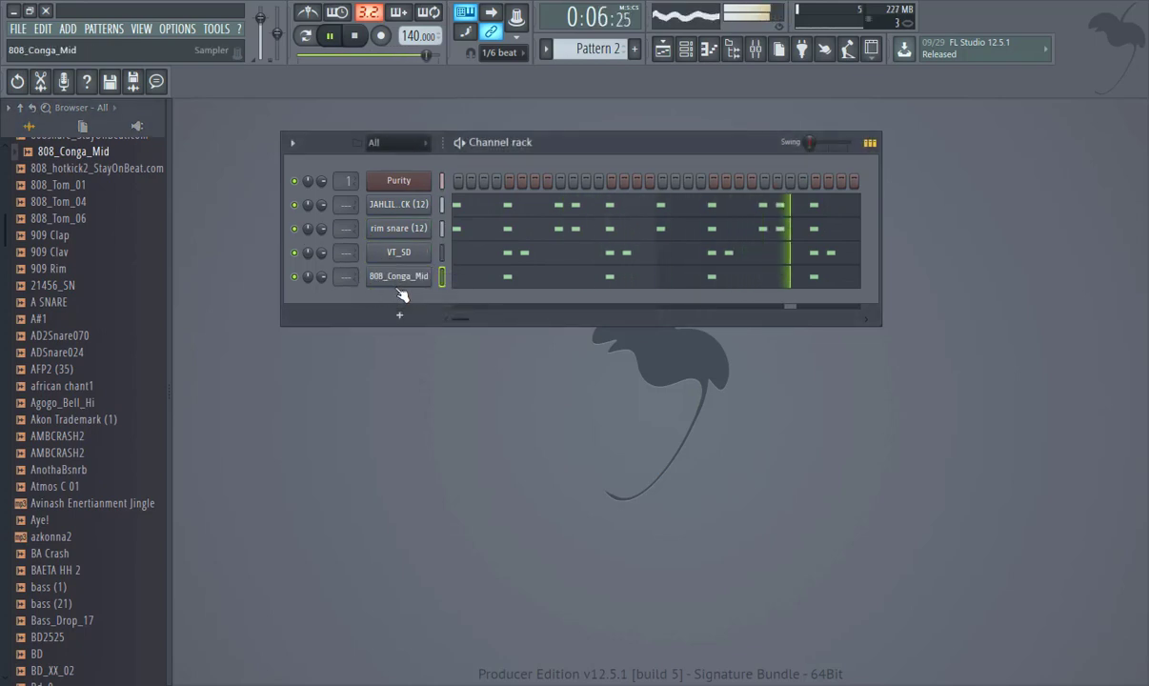
# Audition AFP2 (35) and african chant1, add AFP2 (35) as a new channel below 808_Conga_Mid, and open its piano roll.
pyautogui.click(39, 371)
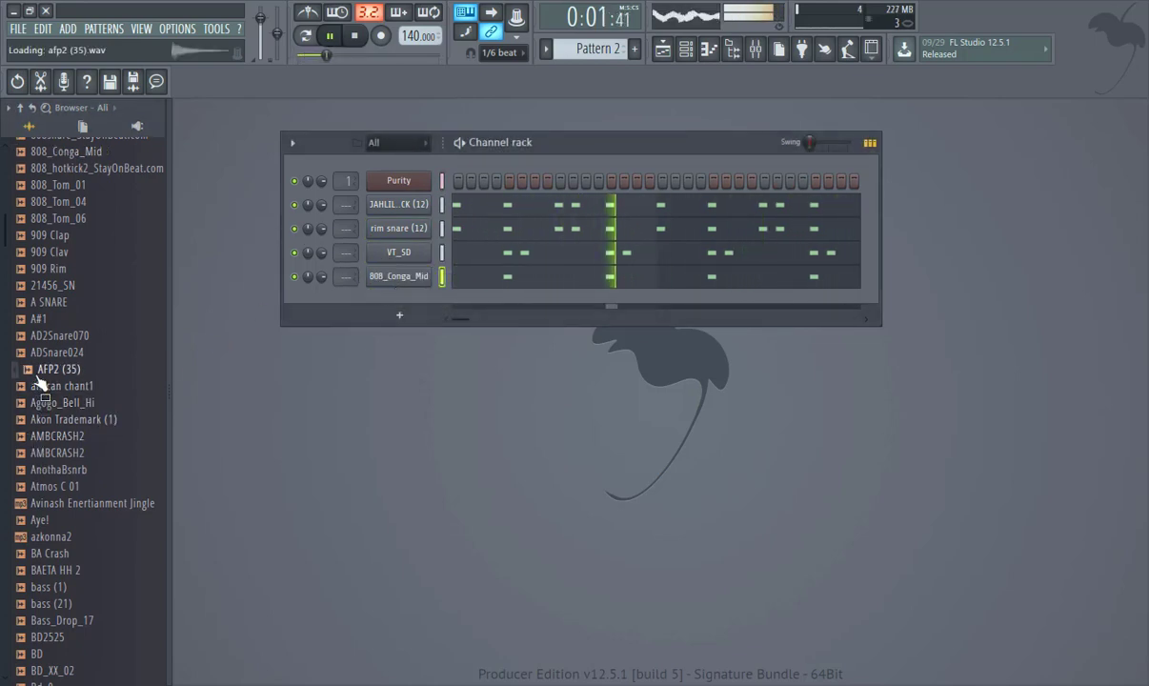
pyautogui.click(52, 386)
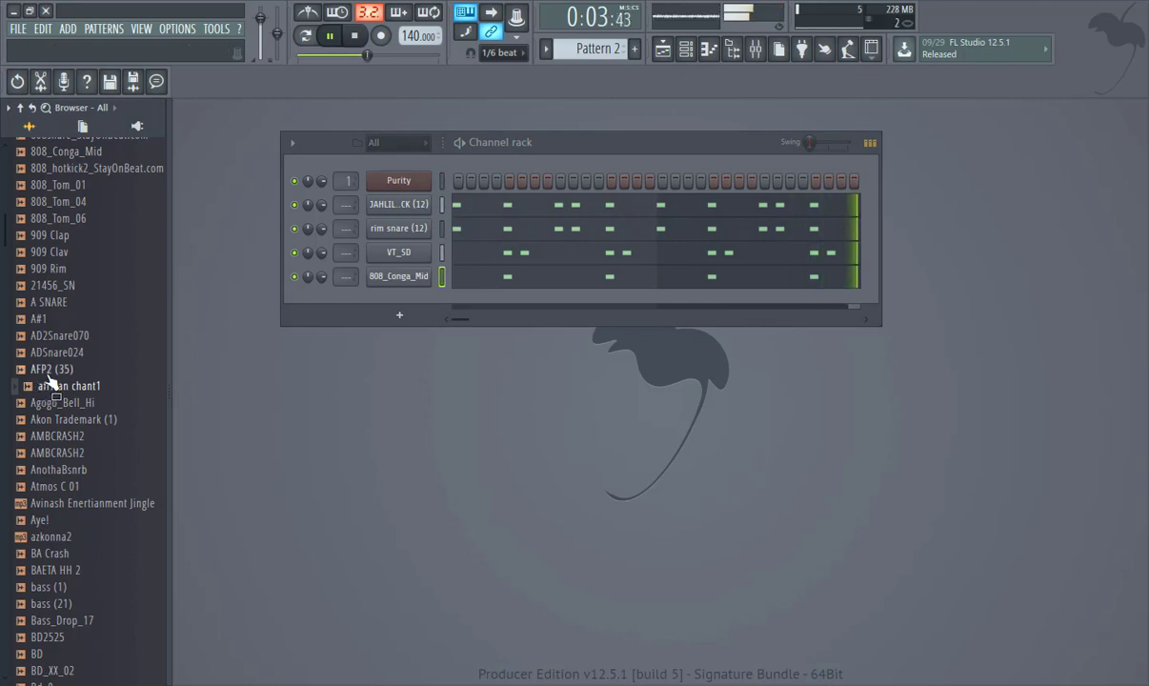
pyautogui.click(53, 371)
pyautogui.moveTo(159, 365); pyautogui.dragTo(362, 286)
pyautogui.rightClick(394, 299)
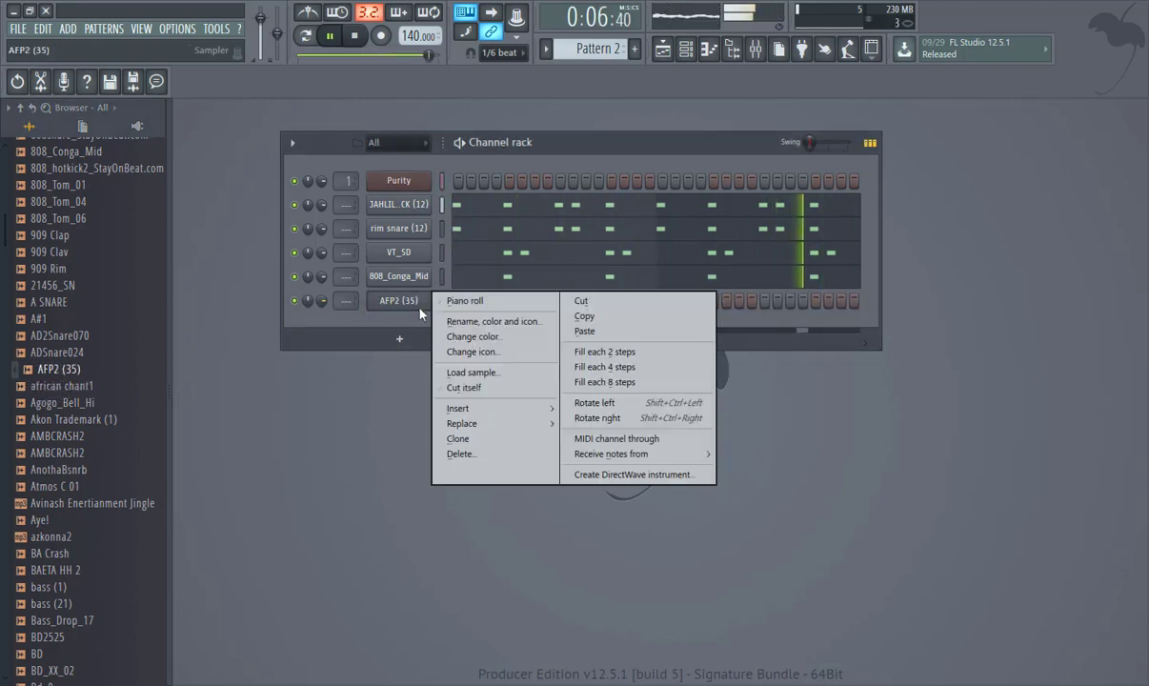
pyautogui.click(476, 302)
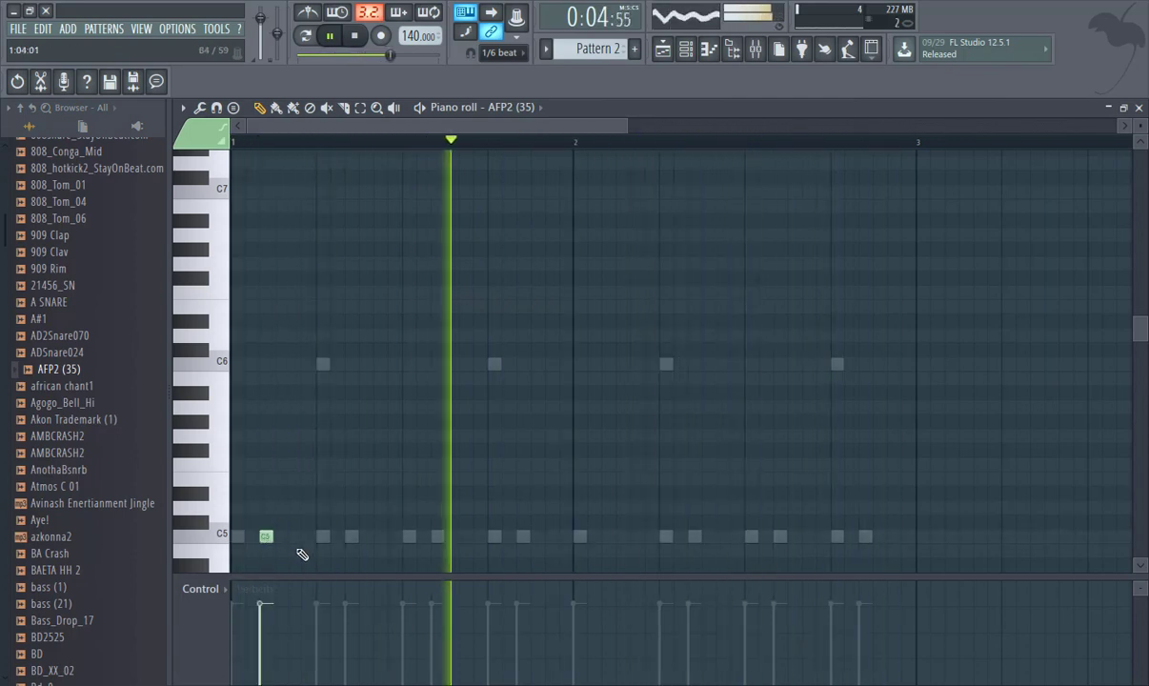
# Play back the pattern and raise the first AFP2 (35) note from C5 to C6.
pyautogui.press('space')
pyautogui.press('space')
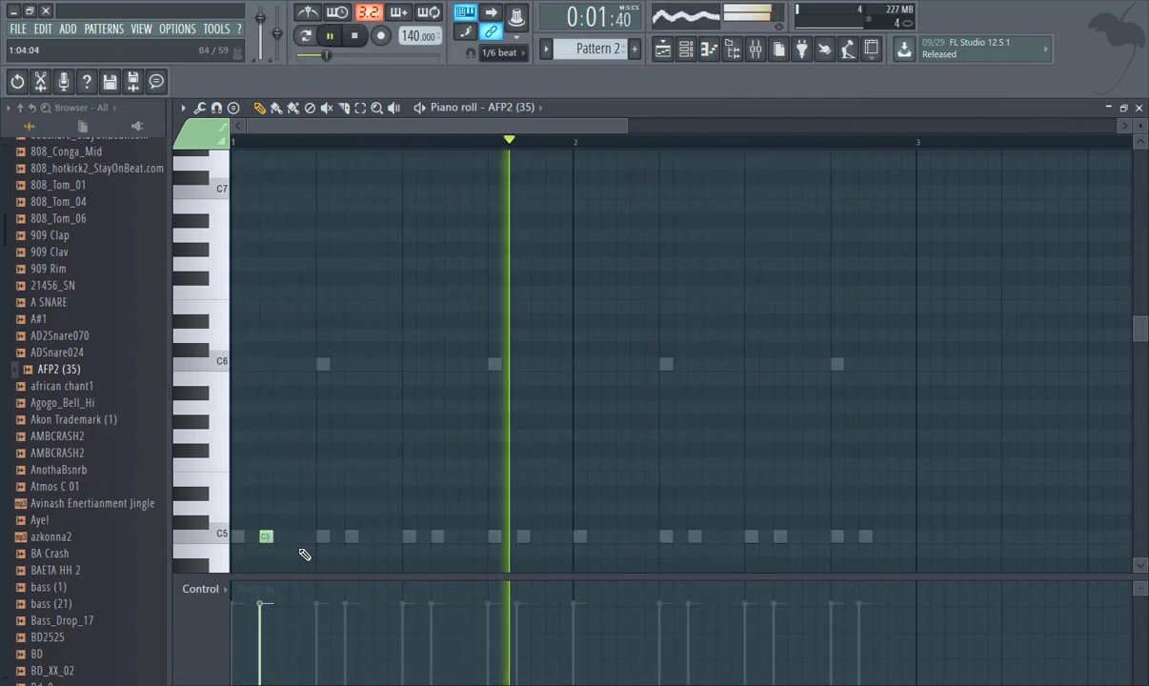
pyautogui.press('space')
pyautogui.press('space')
pyautogui.moveTo(257, 546); pyautogui.dragTo(260, 373)
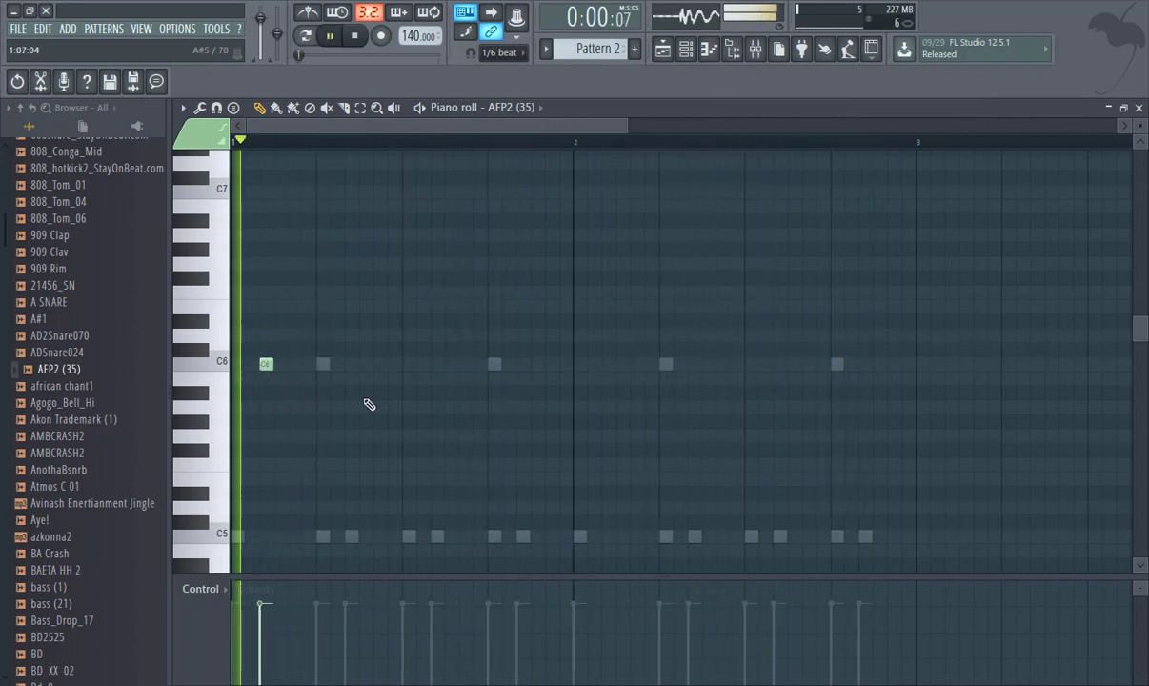
pyautogui.press('space')
pyautogui.press('space')
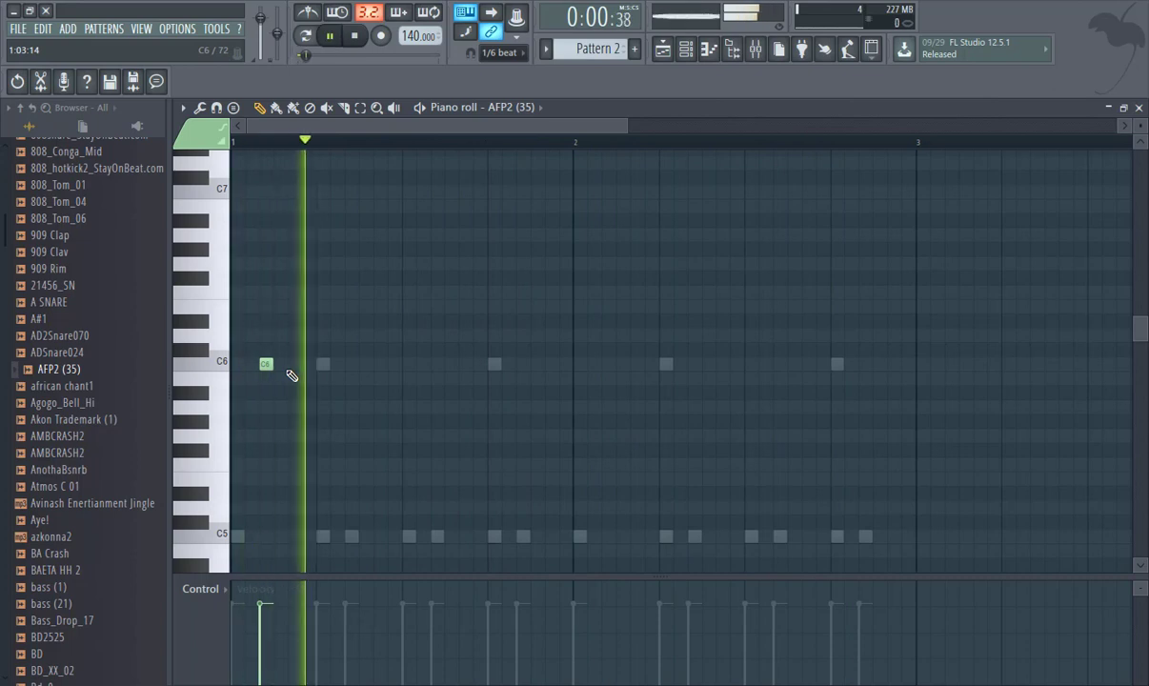
# Add C6 notes one beat apart across the rest of bars 1 and 2 for AFP2 (35), and close the piano roll.
pyautogui.click(351, 366)
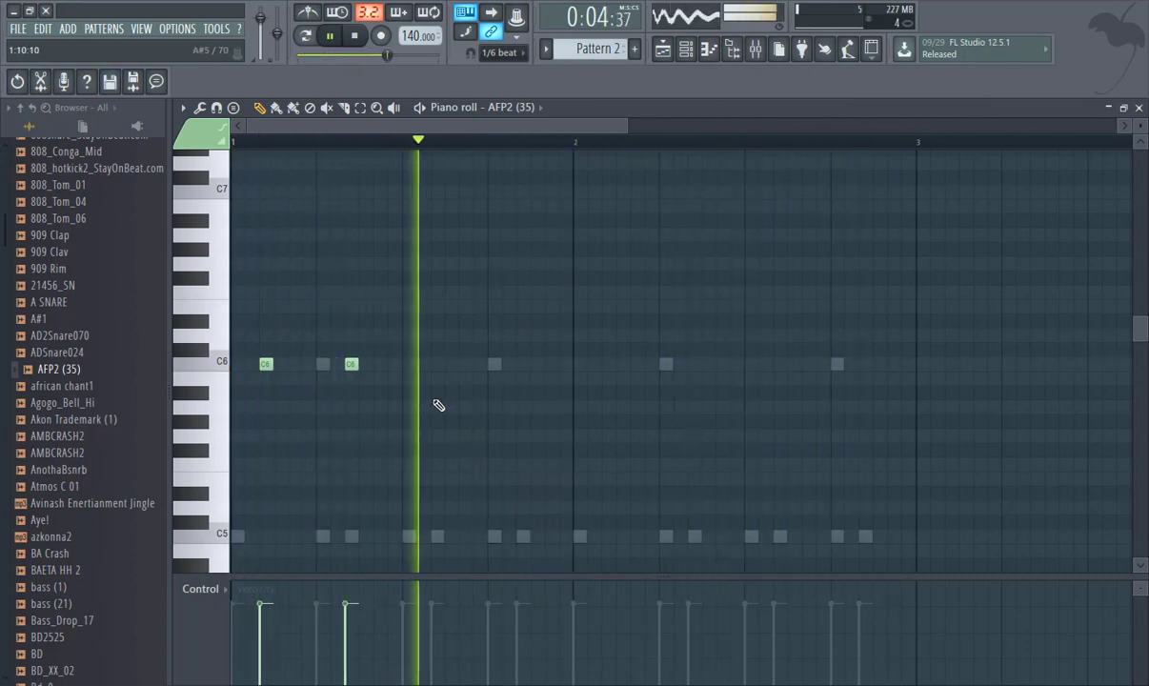
pyautogui.click(437, 366)
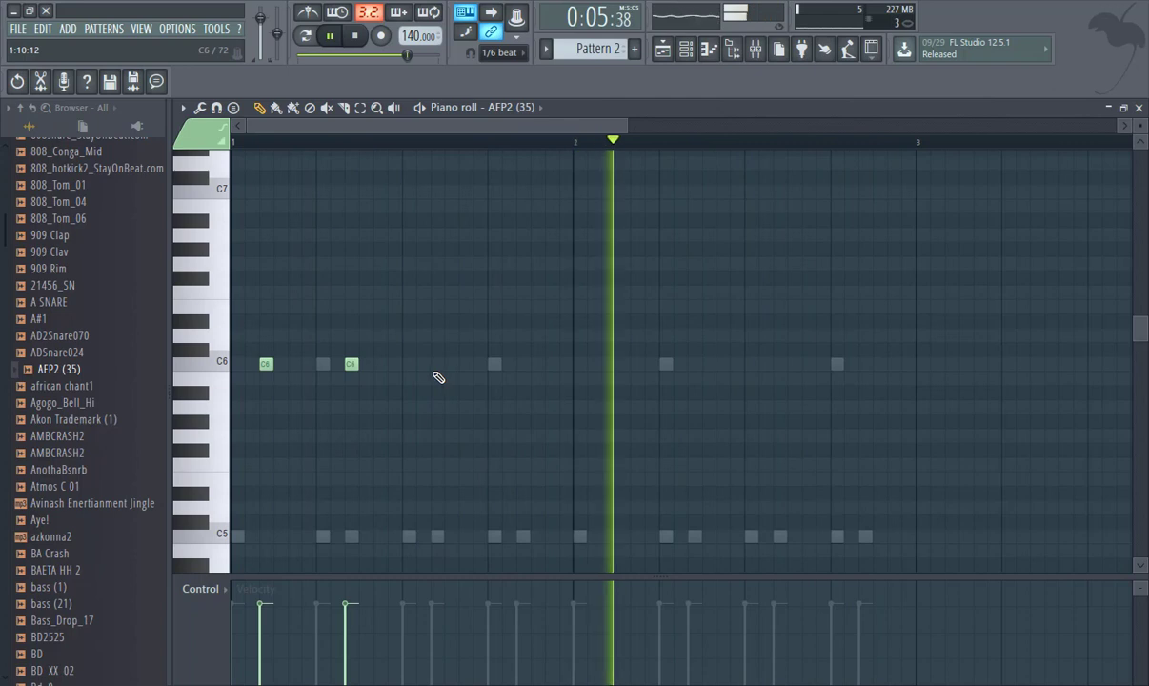
pyautogui.click(522, 366)
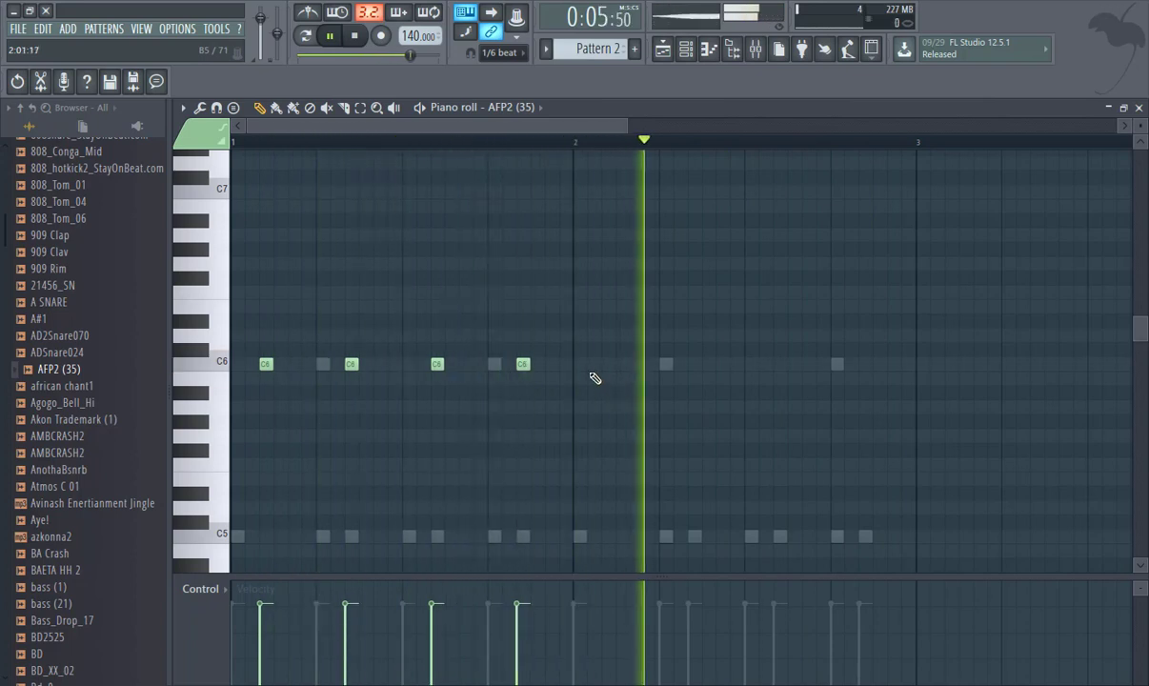
pyautogui.click(608, 365)
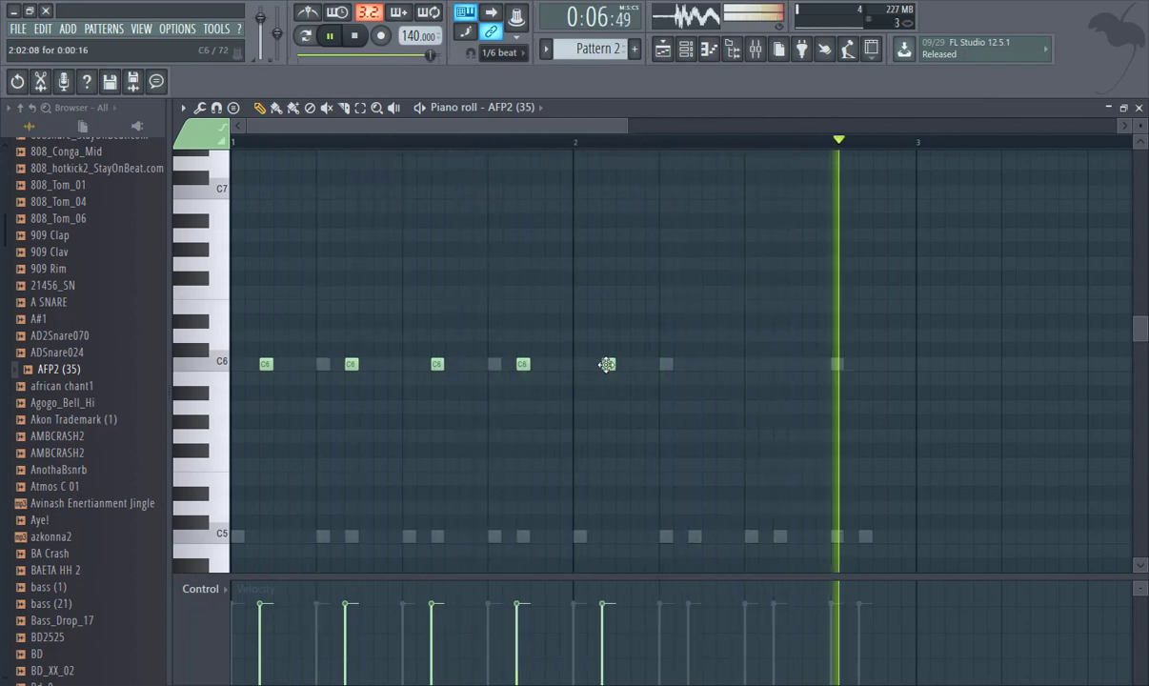
pyautogui.click(694, 365)
pyautogui.click(779, 365)
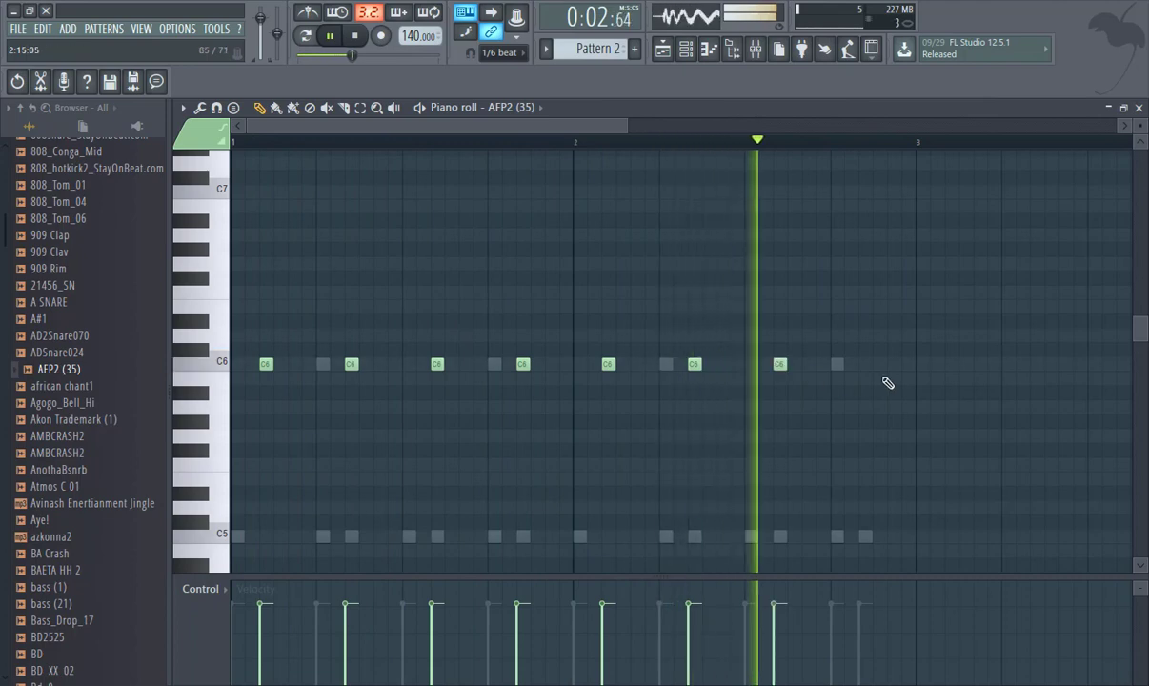
pyautogui.click(865, 365)
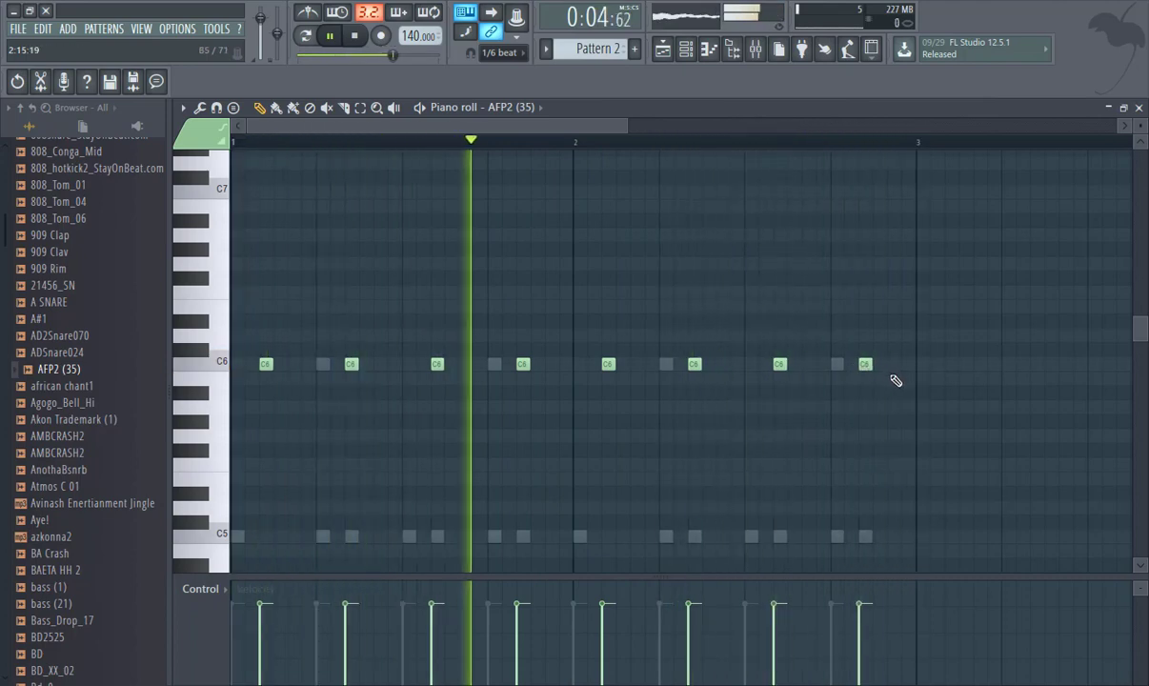
pyautogui.click(1137, 108)
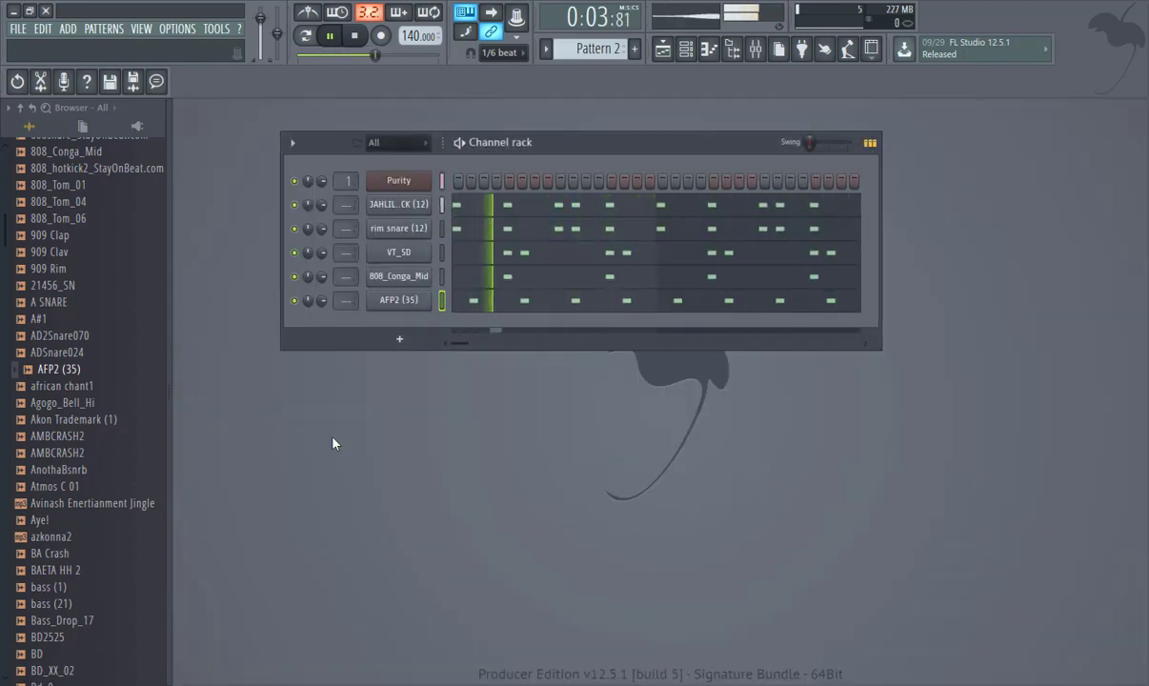
# Try african chant1 and AFP2 (35) in the 808_Conga_Mid channel, and load Agogo_Bell_Hi into the channel below it.
pyautogui.click(90, 404)
pyautogui.moveTo(233, 346); pyautogui.dragTo(397, 299)
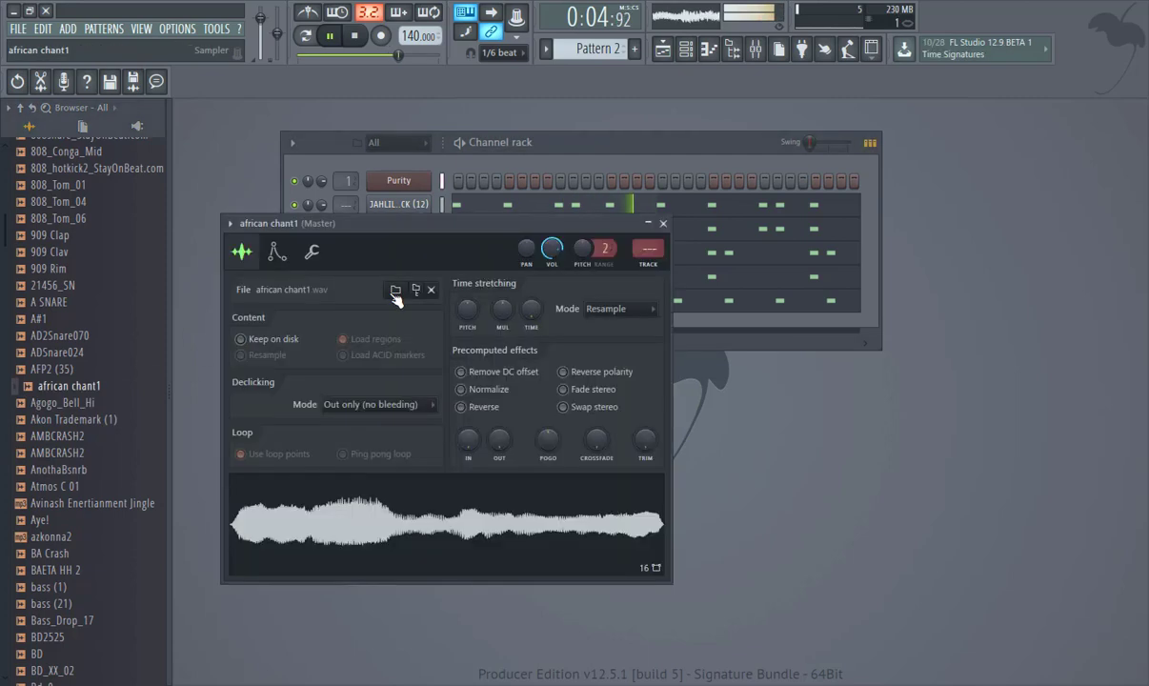
pyautogui.click(664, 226)
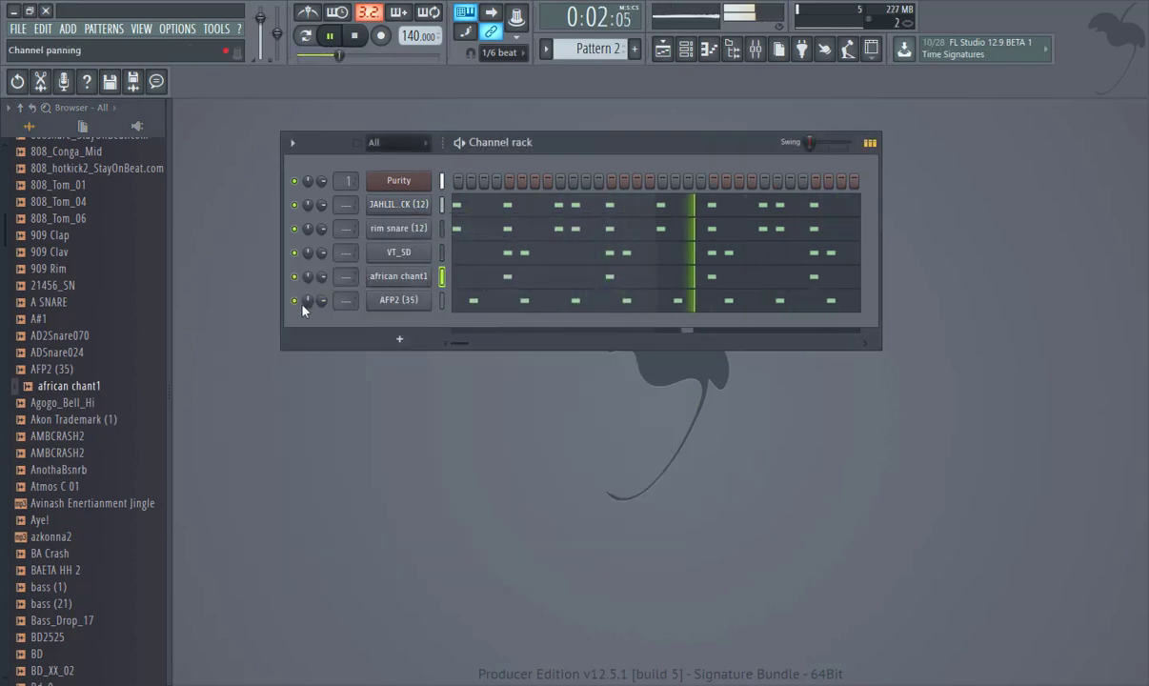
pyautogui.moveTo(136, 402); pyautogui.dragTo(386, 288)
pyautogui.moveTo(65, 370); pyautogui.dragTo(417, 283)
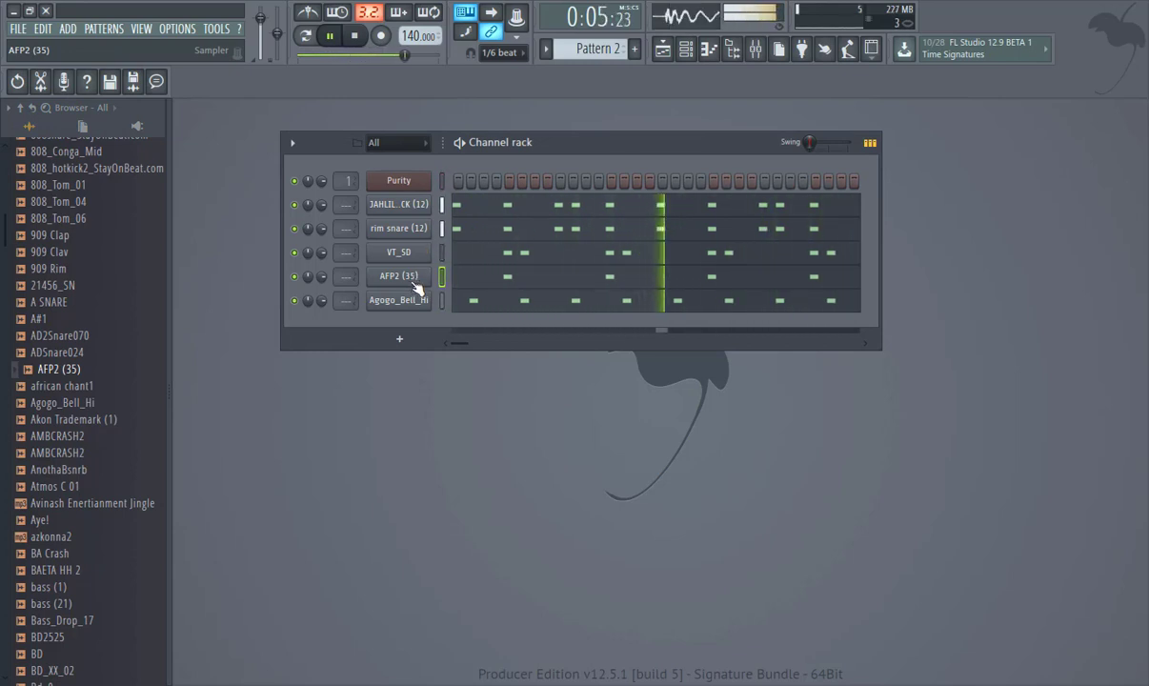
# Audition 909 Rim and 909 Clav, and load 909 Clav into the Agogo_Bell_Hi channel.
pyautogui.click(55, 270)
pyautogui.click(58, 253)
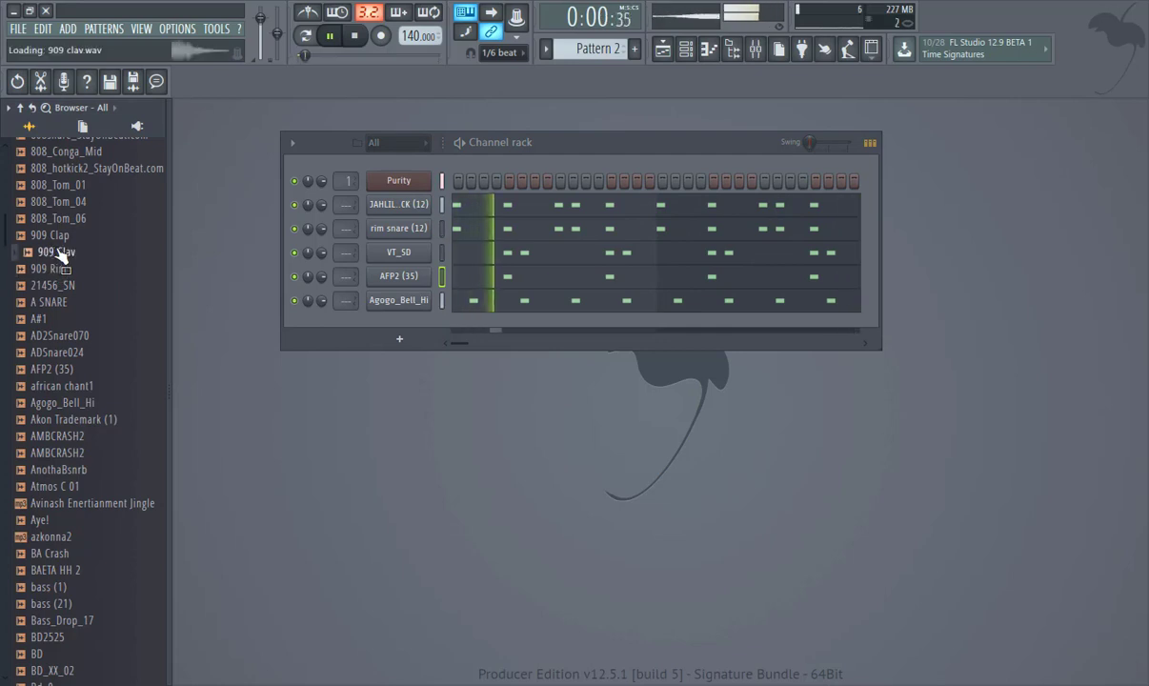
pyautogui.moveTo(61, 252); pyautogui.dragTo(396, 301)
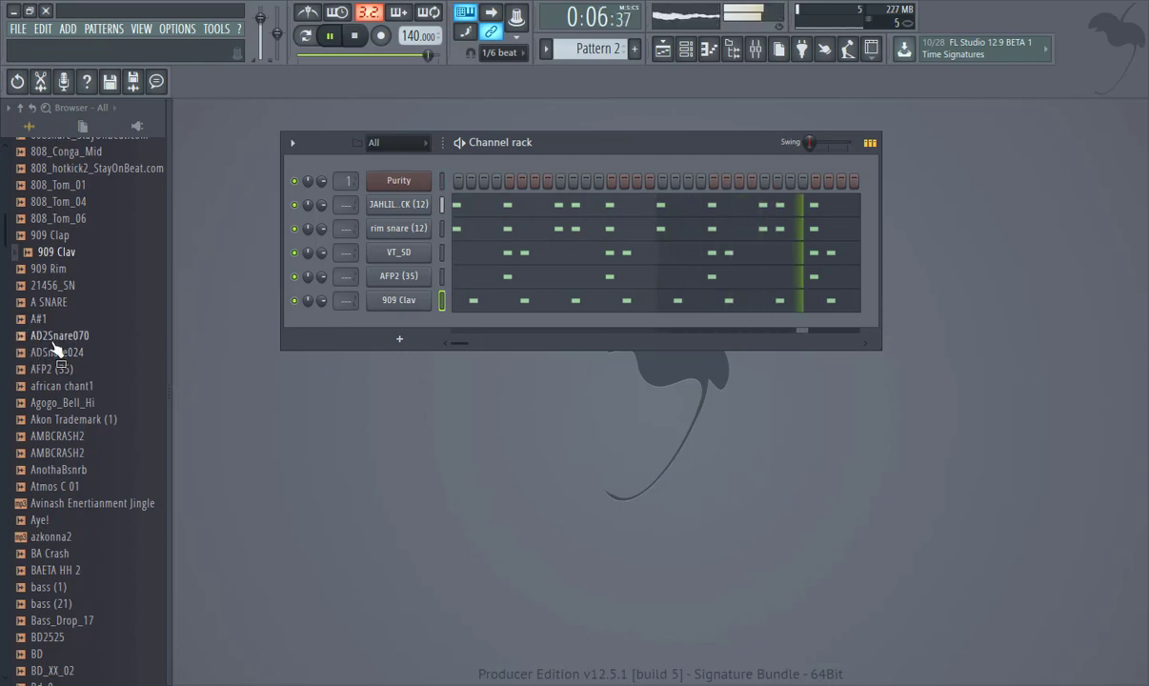
# Load A SNARE into the AFP2 (35) channel above 909 Clav, and check the Trim control in its sampler settings.
pyautogui.click(63, 304)
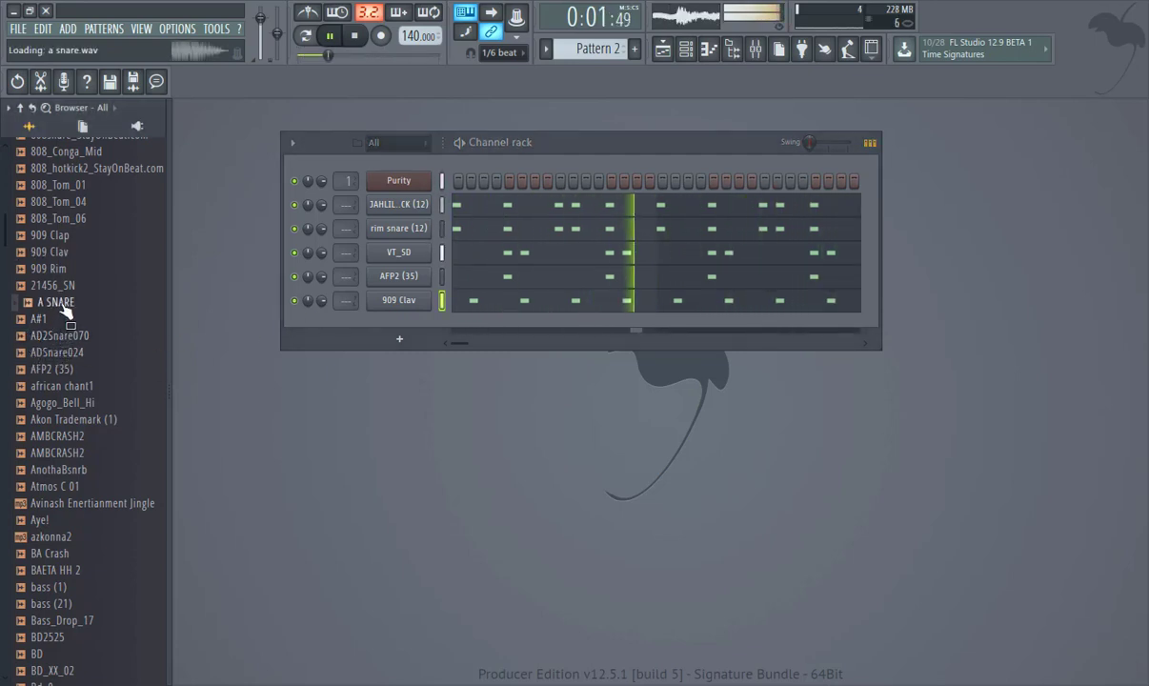
pyautogui.moveTo(268, 286); pyautogui.dragTo(373, 274)
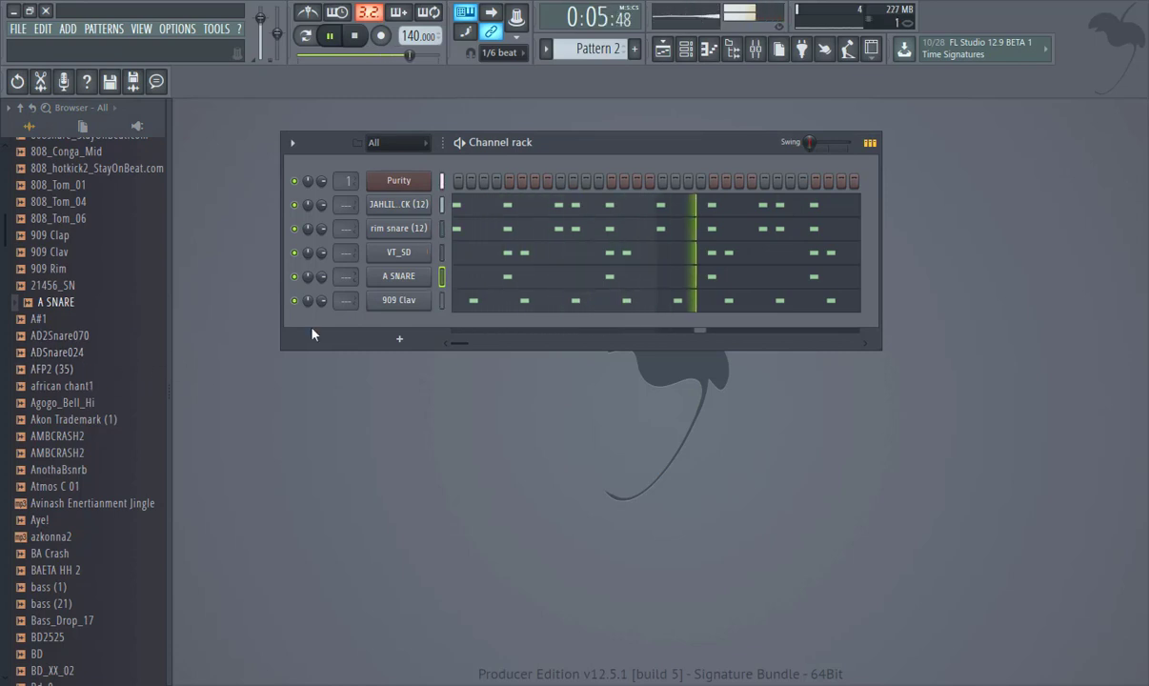
pyautogui.click(404, 280)
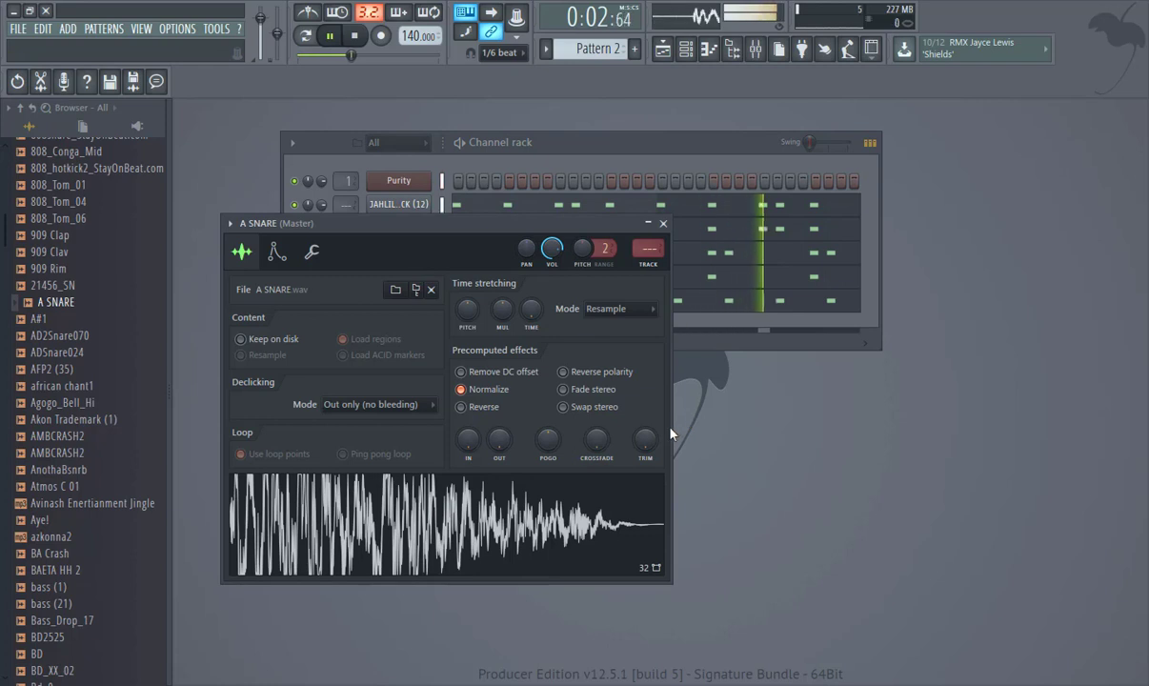
pyautogui.click(646, 440)
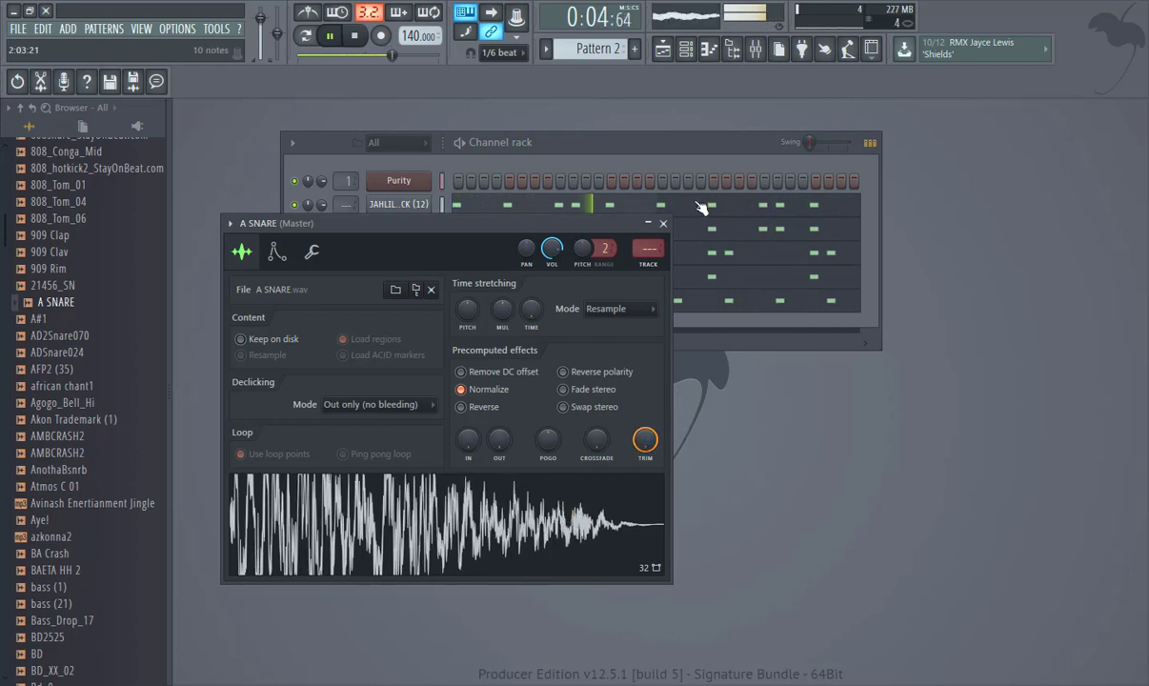
pyautogui.click(664, 224)
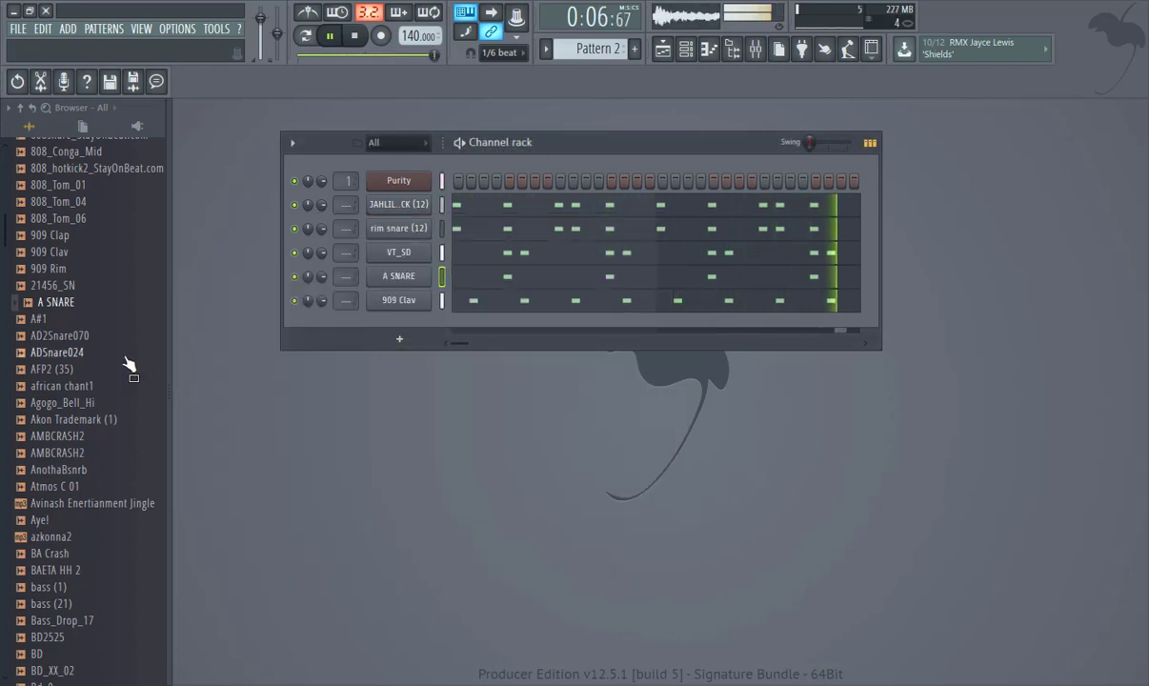
# Audition snares including ADSnare024, and load AFP2 (35) into the 909 Clav channel.
pyautogui.click(38, 337)
pyautogui.click(49, 351)
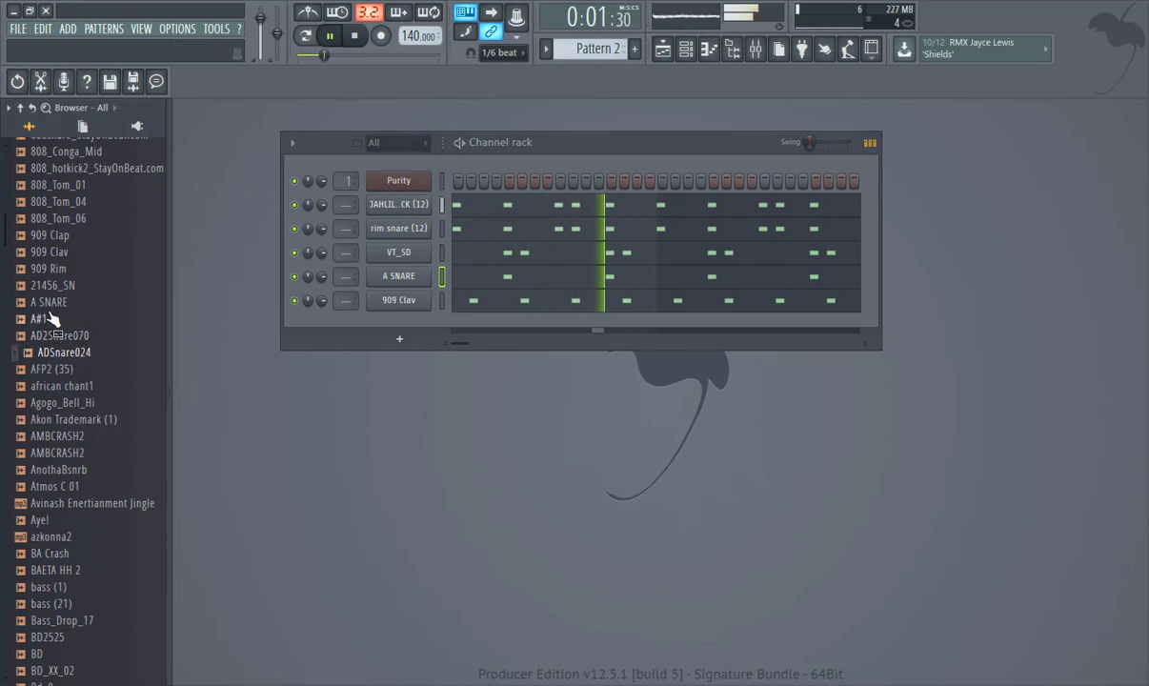
pyautogui.click(53, 253)
pyautogui.moveTo(74, 373); pyautogui.dragTo(394, 307)
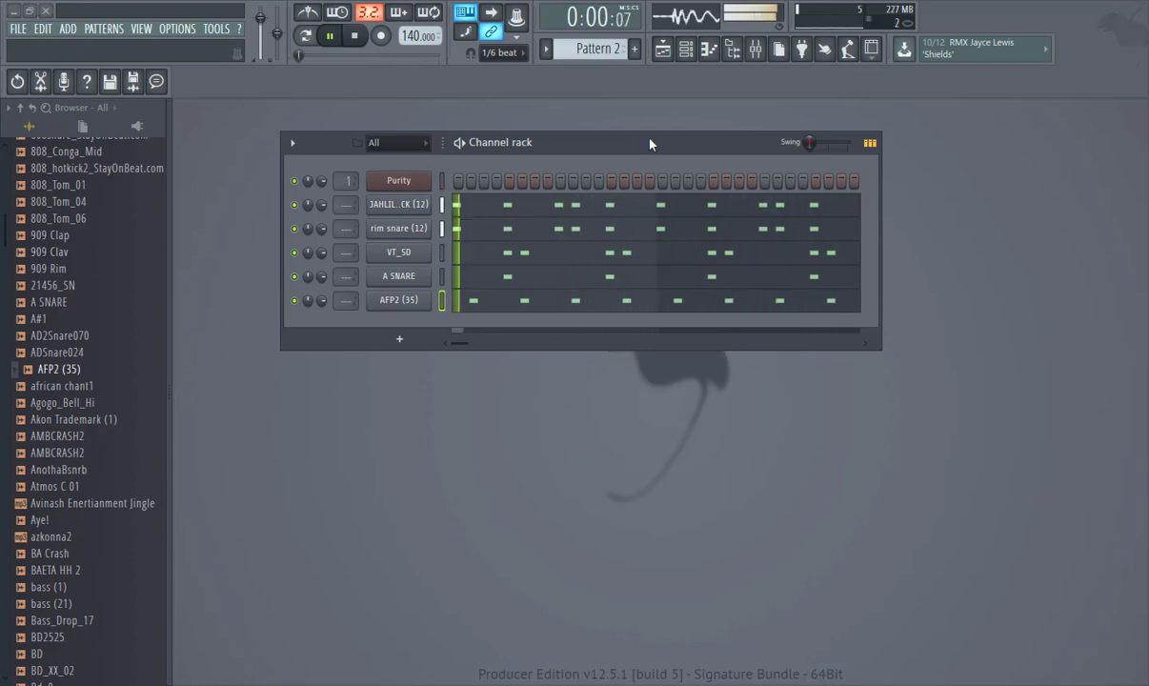
pyautogui.click(399, 341)
pyautogui.click(323, 351)
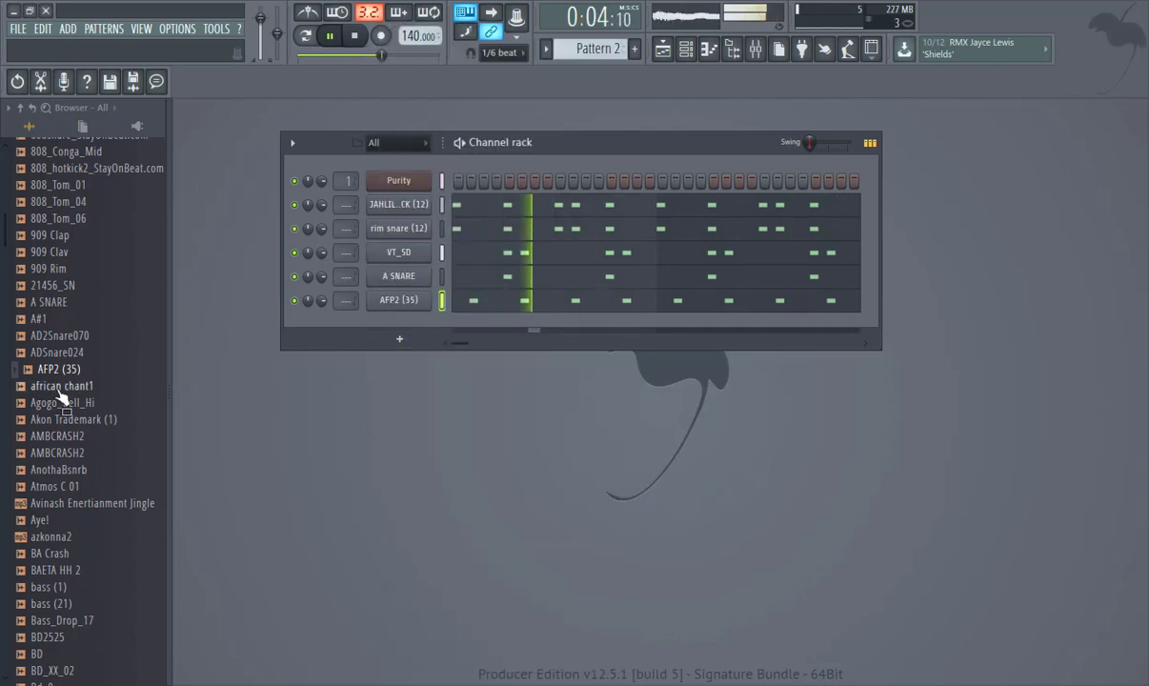
# Audition samples further down the list, including AMBCRASH2, BA Crash and BD2525.
pyautogui.moveTo(76, 419); pyautogui.dragTo(77, 431)
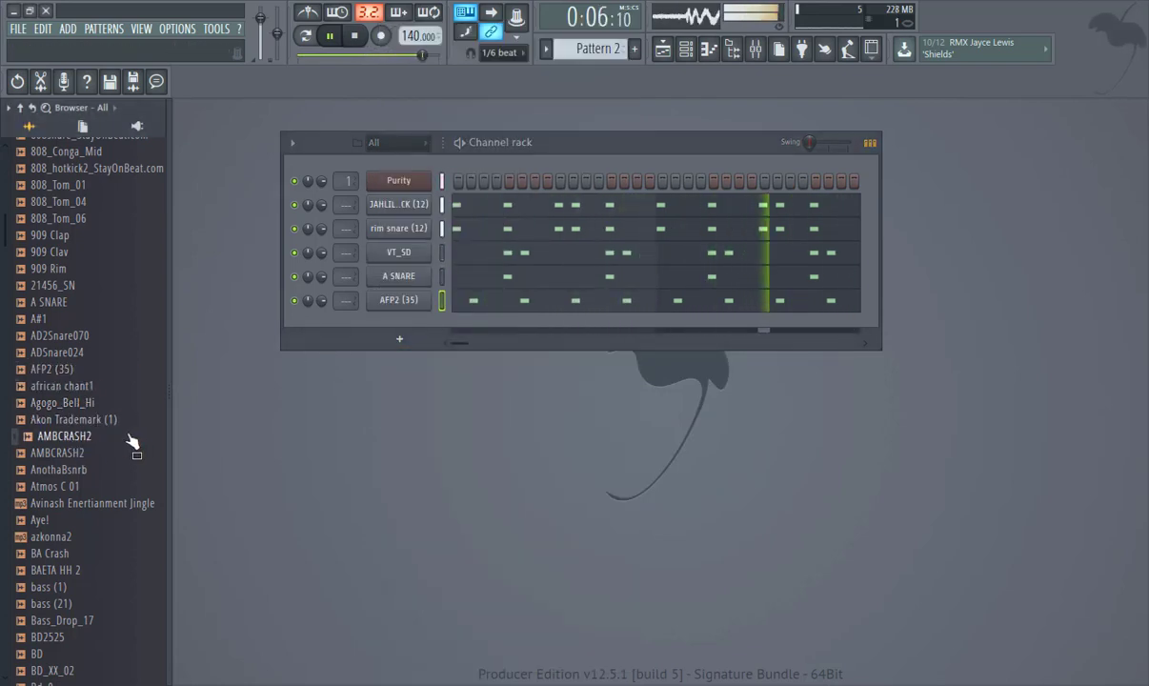
pyautogui.scroll(-2, 75, 447)
pyautogui.click(40, 419)
pyautogui.click(54, 436)
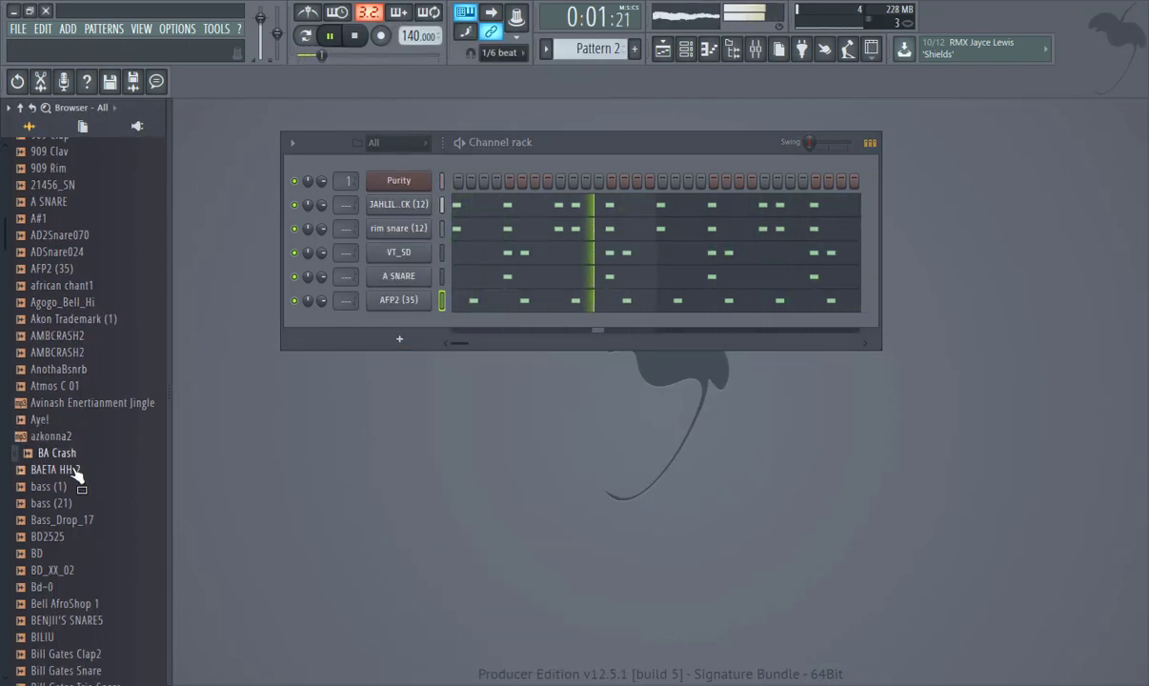
pyautogui.click(76, 473)
pyautogui.click(59, 519)
pyautogui.click(67, 538)
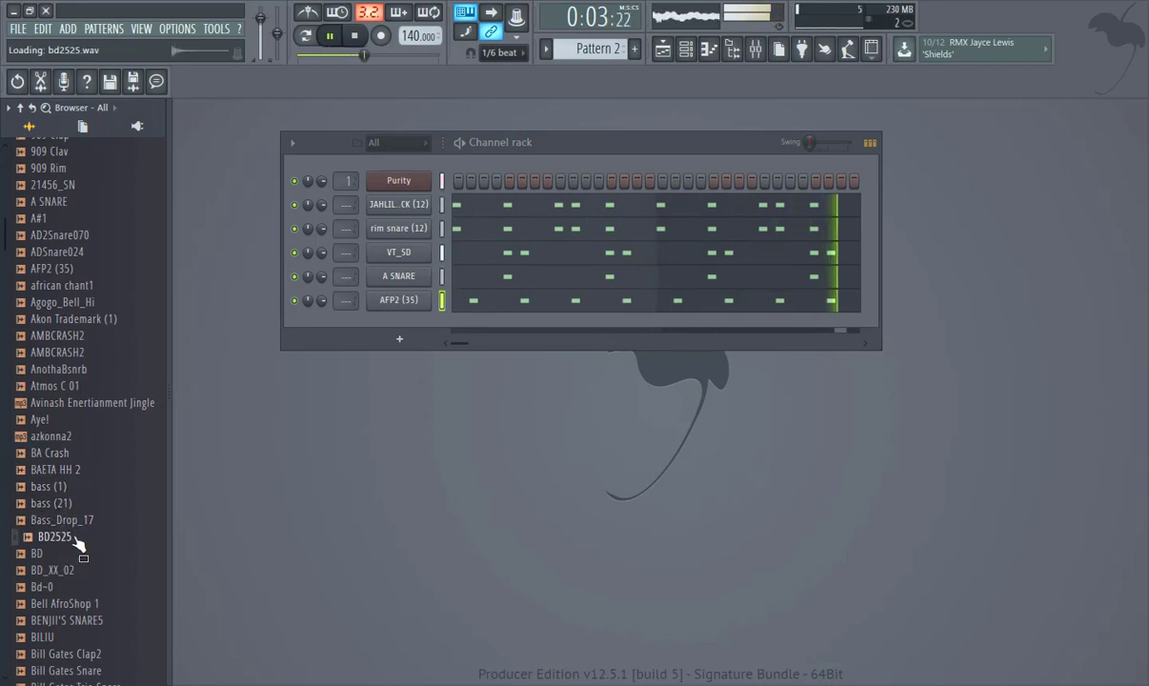
# Audition samples from Bill Gates Clap2 to Blip_02.
pyautogui.scroll(-4, 69, 510)
pyautogui.click(78, 459)
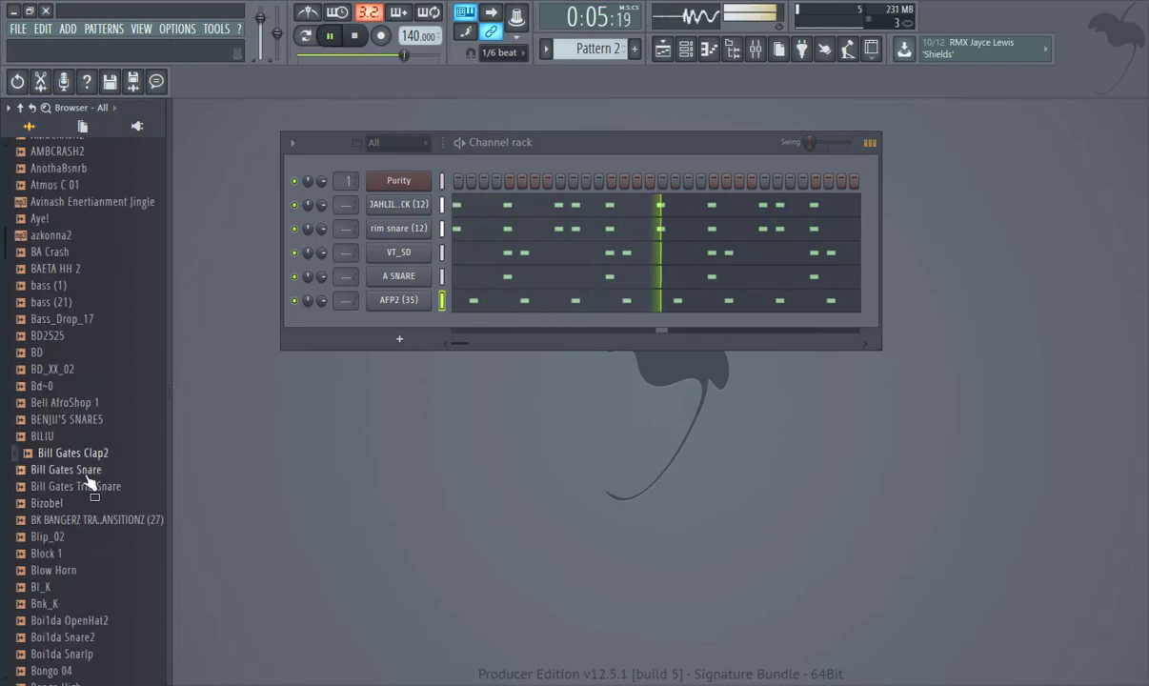
pyautogui.click(85, 467)
pyautogui.click(101, 461)
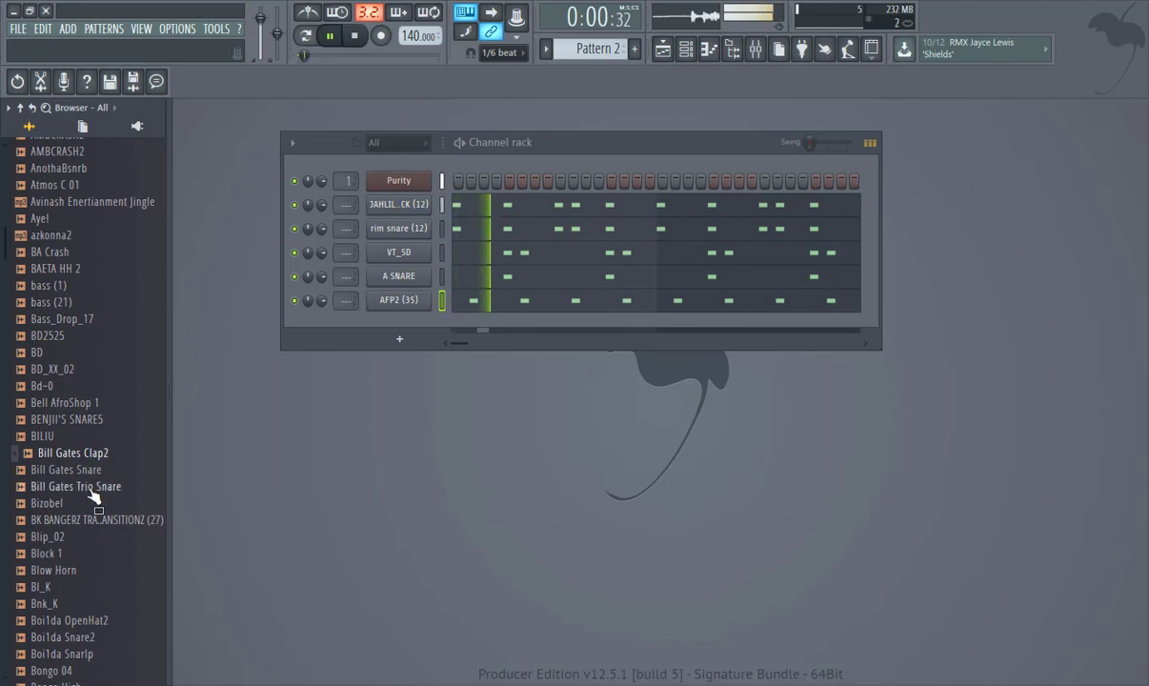
pyautogui.click(88, 488)
pyautogui.click(63, 519)
pyautogui.click(74, 536)
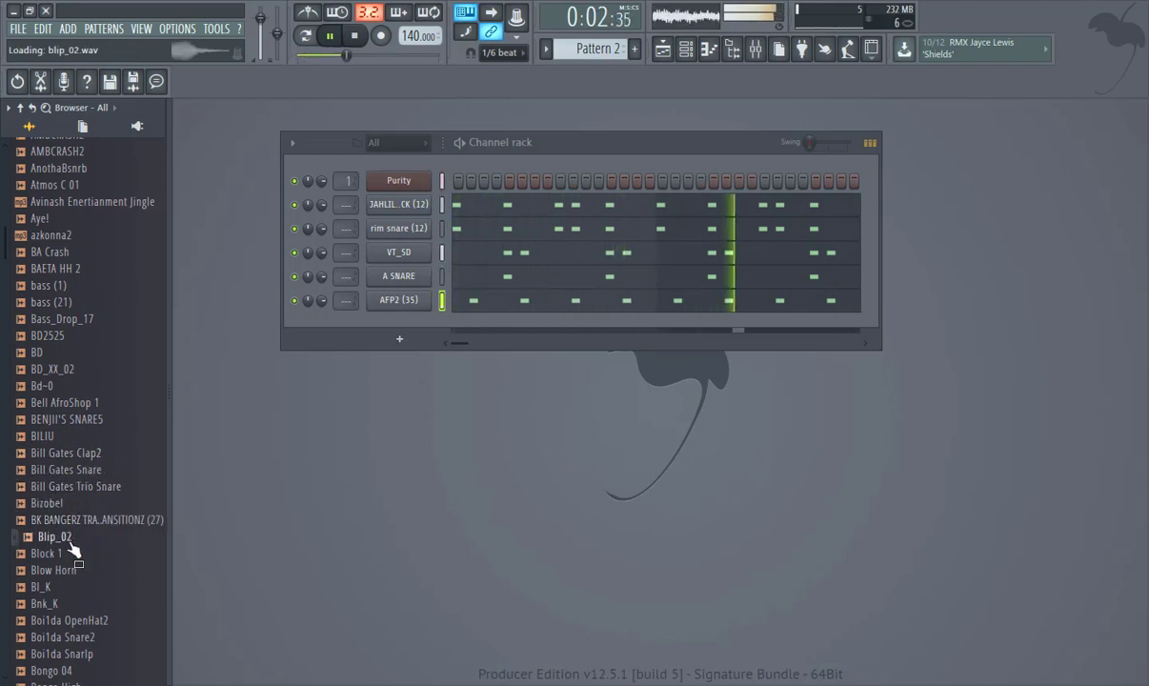
# Add Block 1 as a new channel below AFP2 (35) and open its piano roll.
pyautogui.click(53, 557)
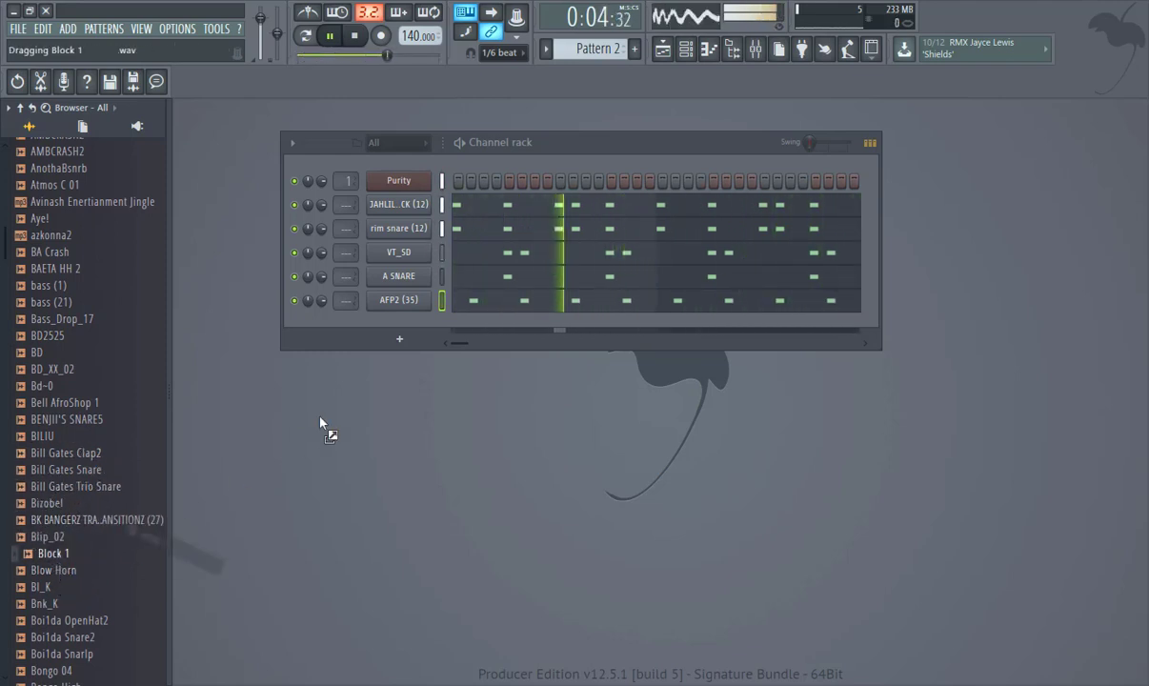
pyautogui.moveTo(321, 423); pyautogui.dragTo(411, 326)
pyautogui.rightClick(411, 325)
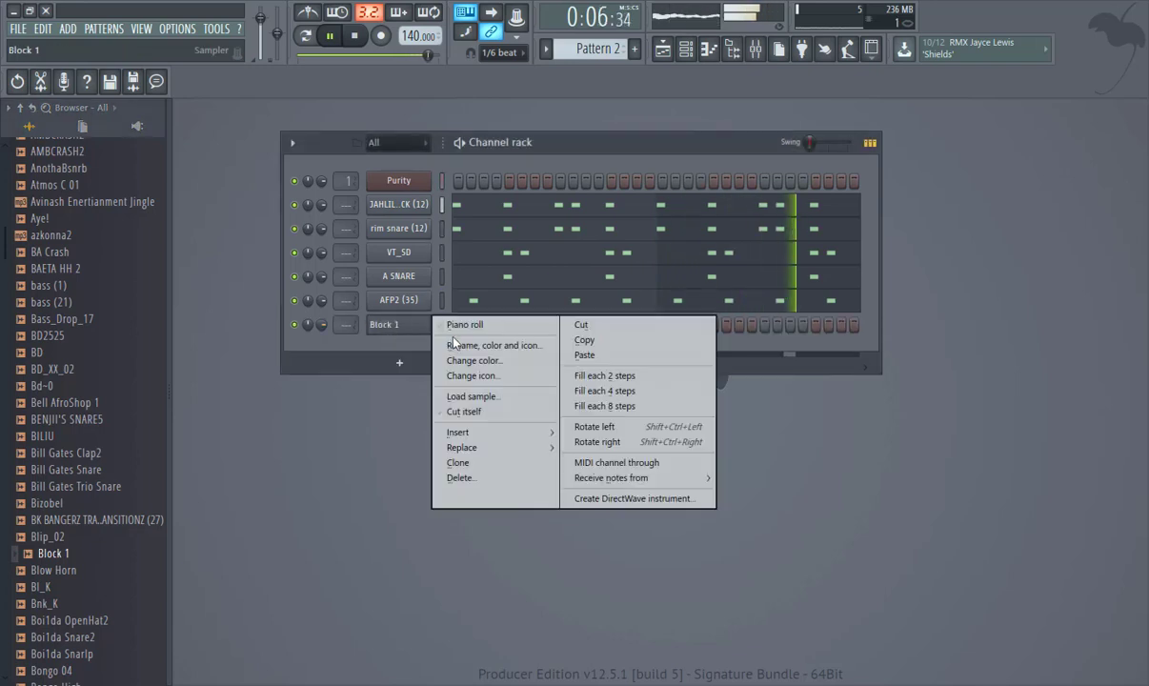
pyautogui.click(459, 325)
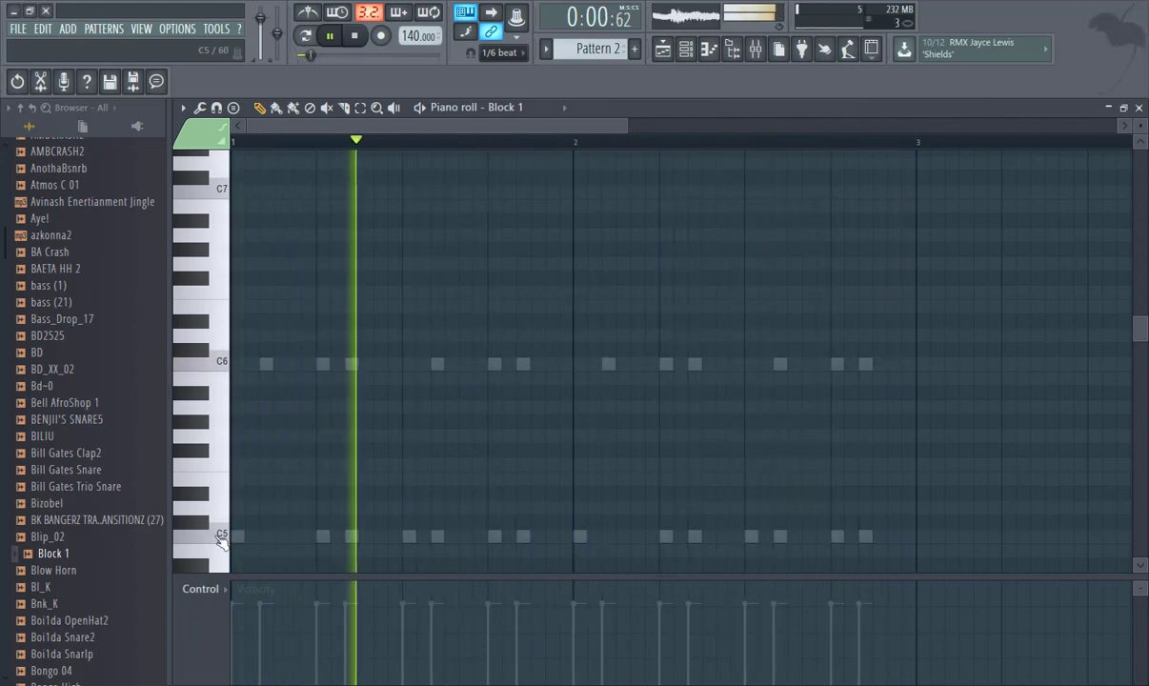
# Place six short C5 notes for Block 1 across two bars, repeating the first bar's three-note rhythm in the second, and close the piano roll.
pyautogui.click(266, 537)
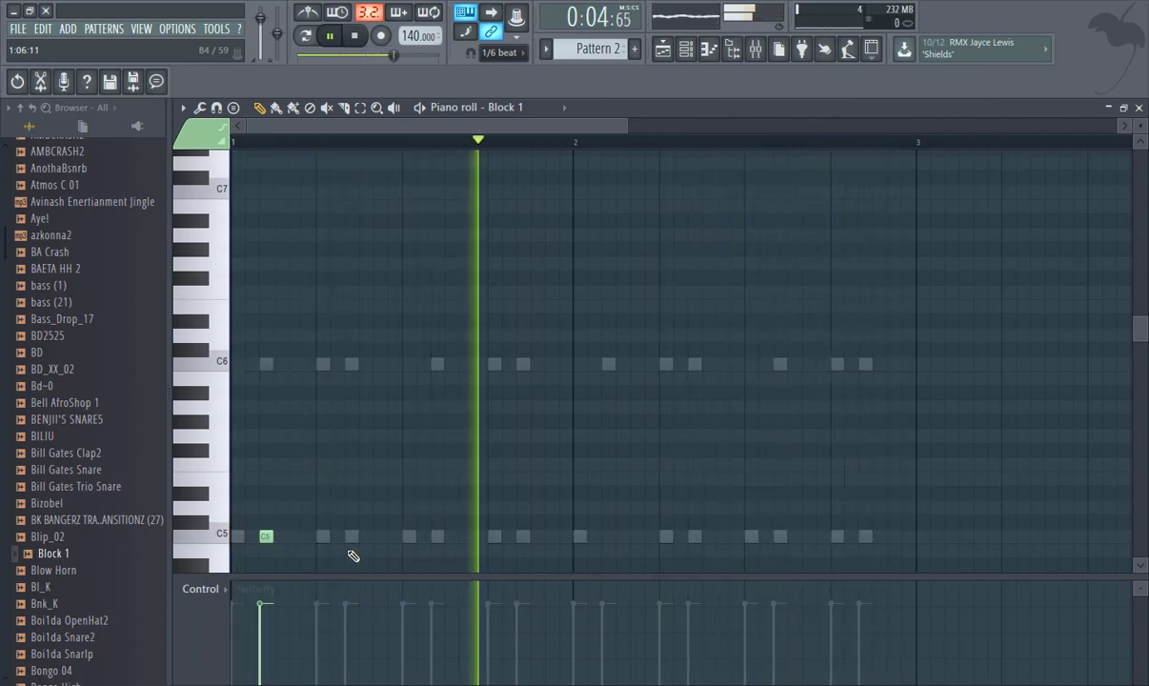
pyautogui.click(380, 536)
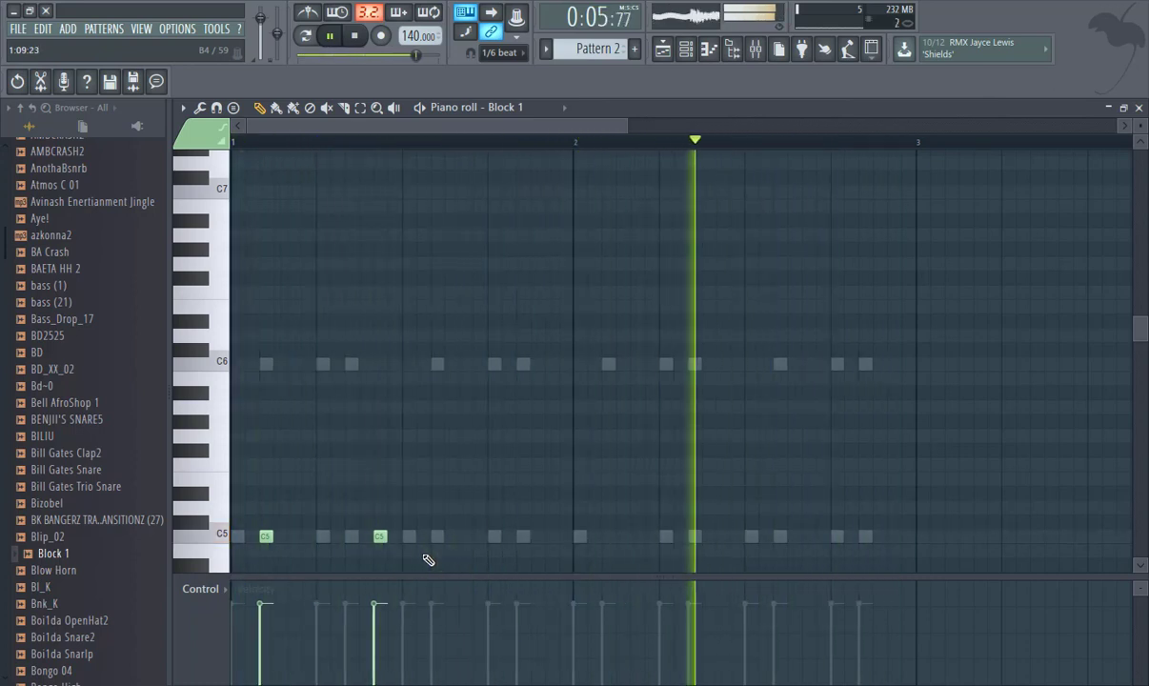
pyautogui.click(551, 536)
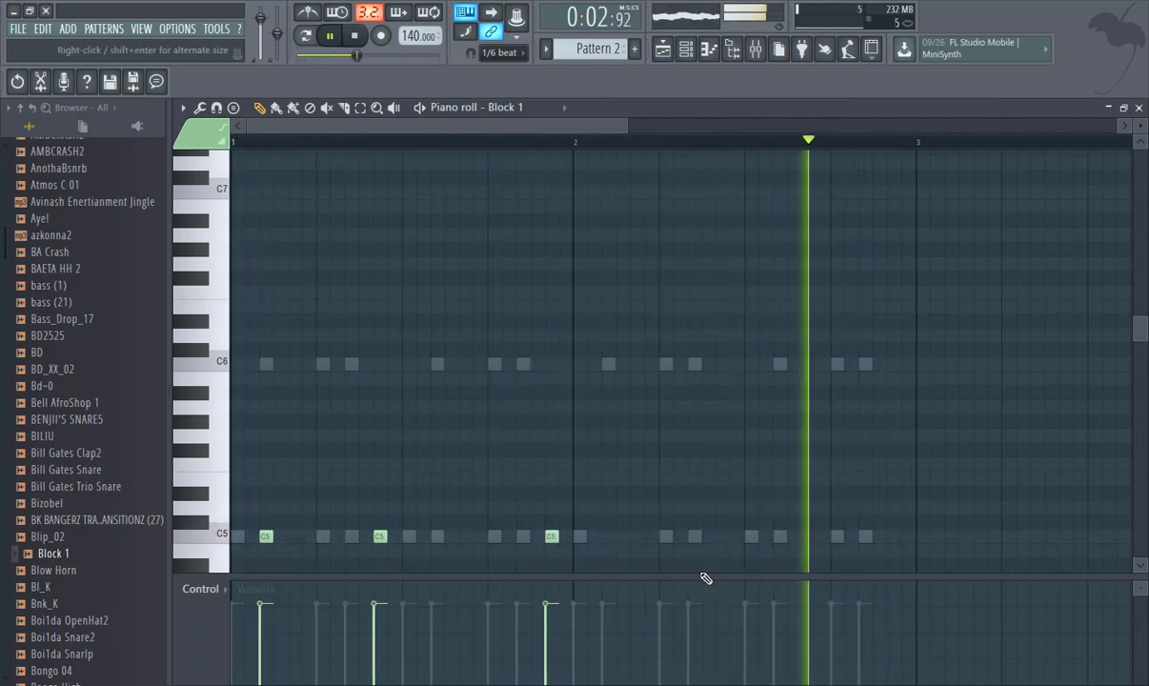
pyautogui.click(621, 537)
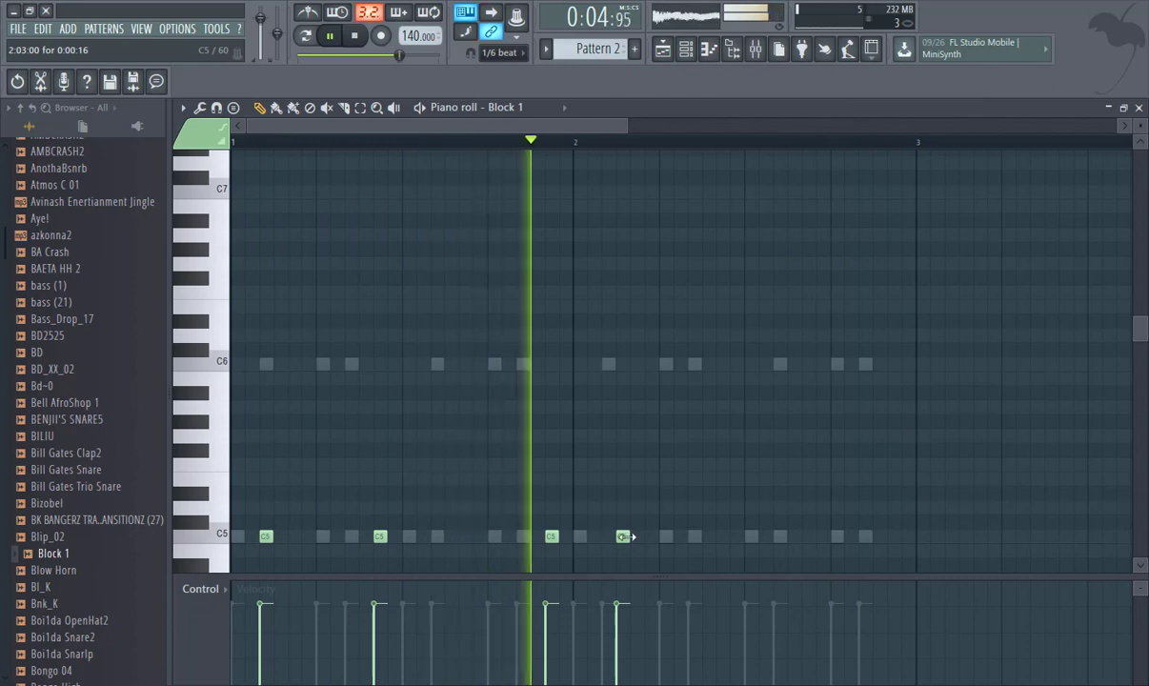
pyautogui.moveTo(623, 537); pyautogui.dragTo(609, 537)
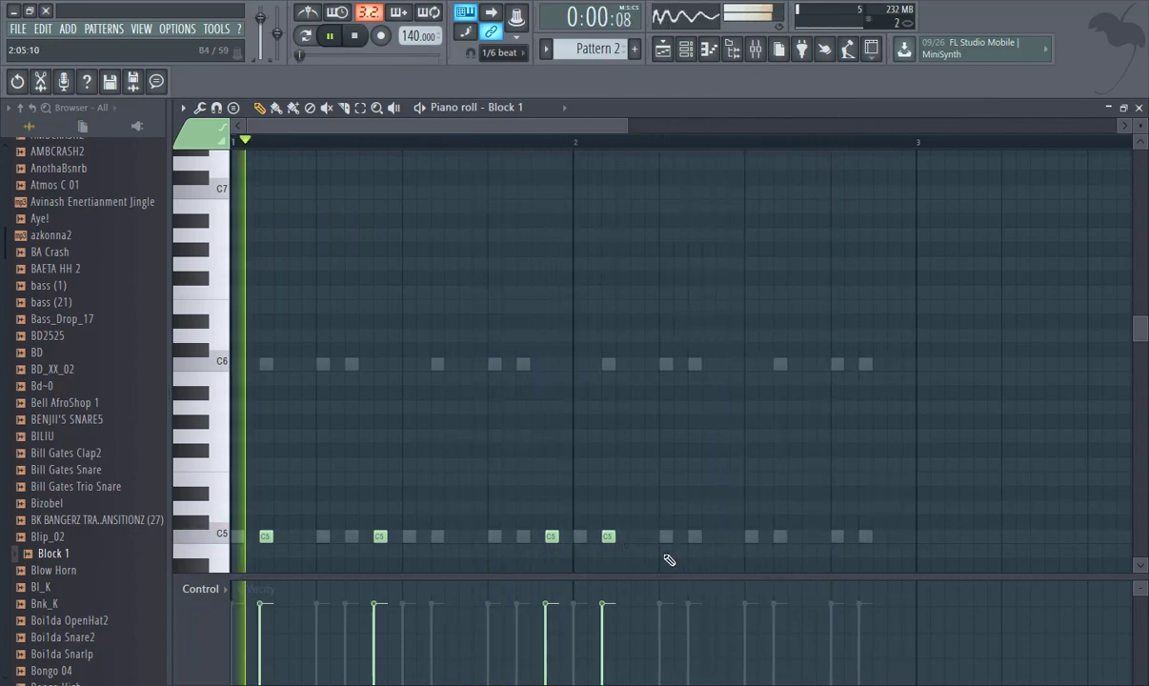
pyautogui.click(721, 536)
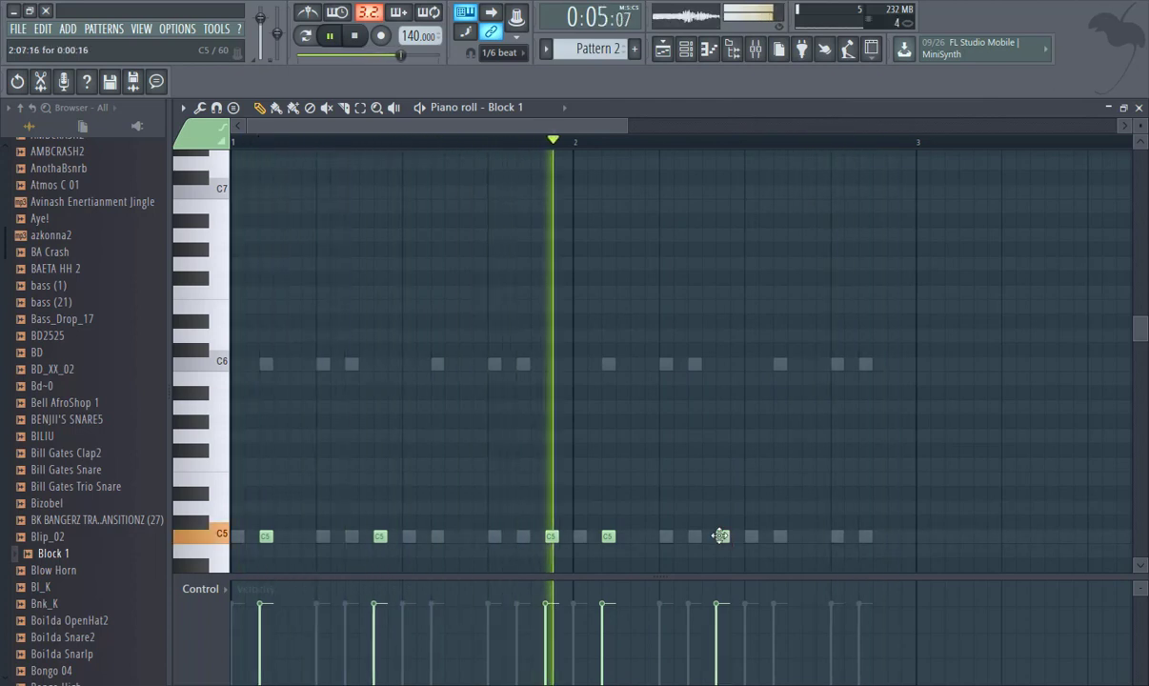
pyautogui.click(893, 536)
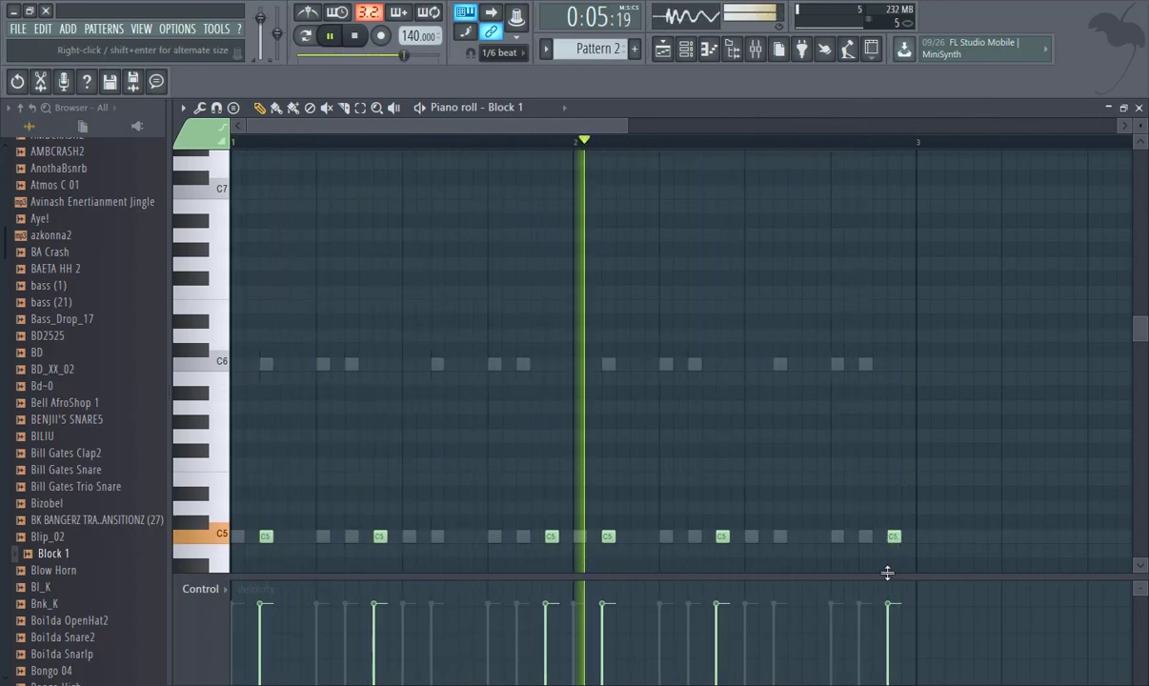
pyautogui.press('F7')
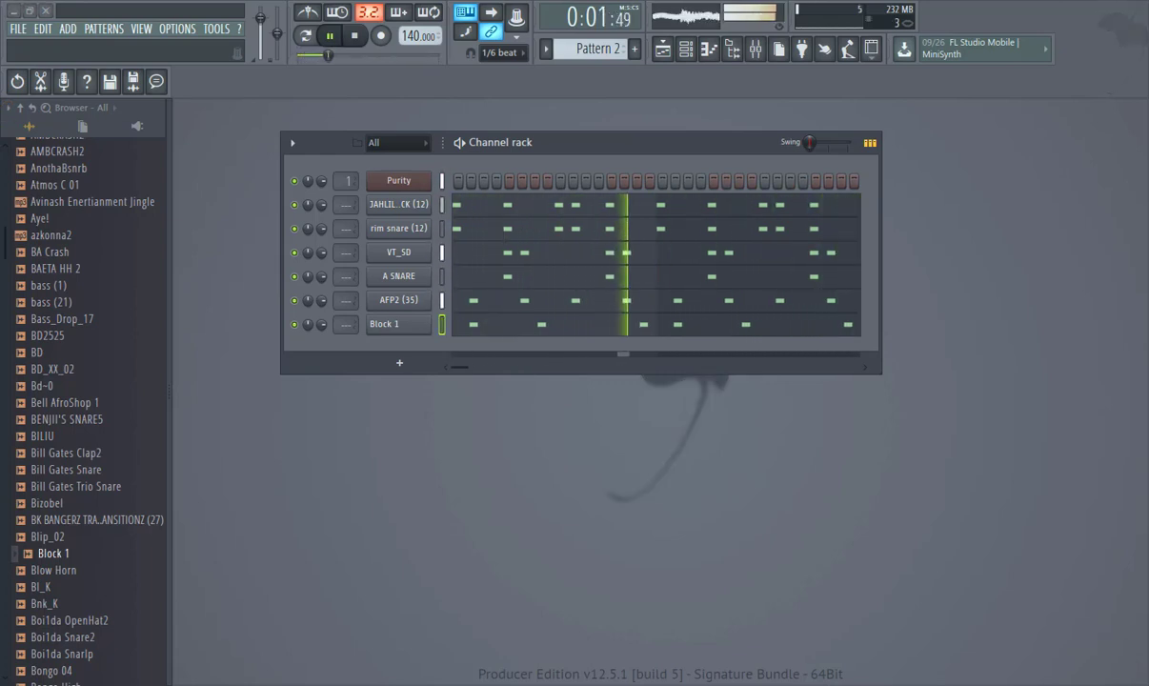
# Audition samples further down the list, including C-326 Crash 3, C-324 Crash 1, C&S1 (16) and CB_Clap.
pyautogui.click(62, 587)
pyautogui.scroll(-8, 74, 534)
pyautogui.click(75, 469)
pyautogui.click(88, 437)
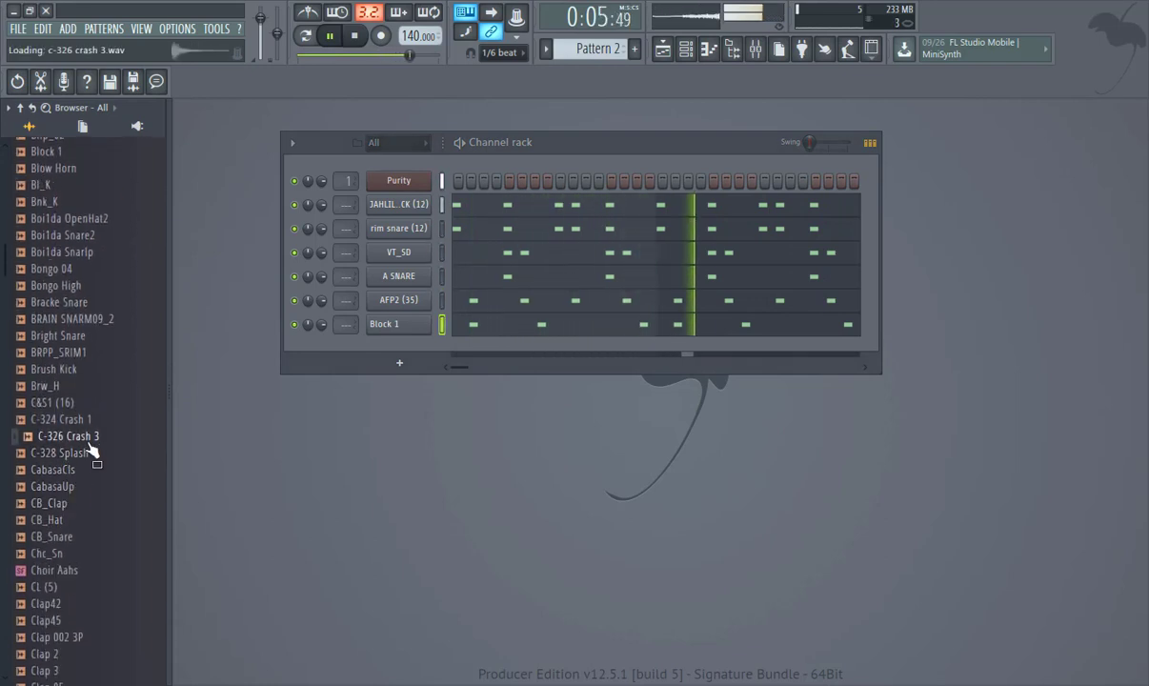
pyautogui.click(74, 419)
pyautogui.click(69, 403)
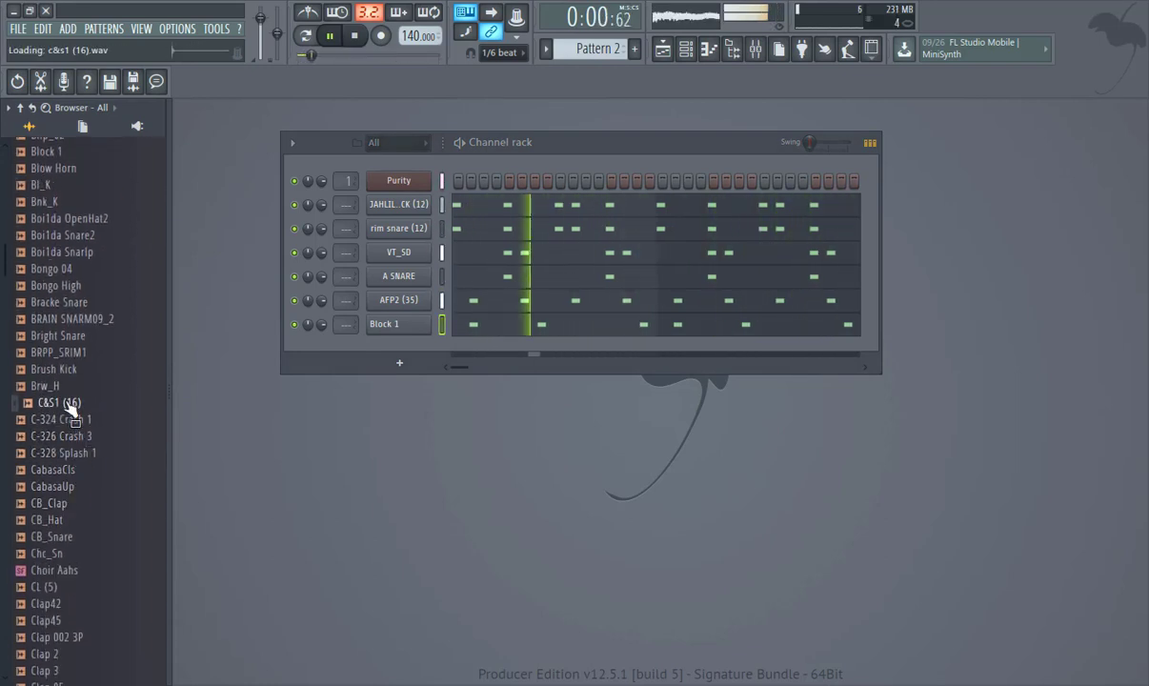
pyautogui.click(53, 387)
pyautogui.click(65, 521)
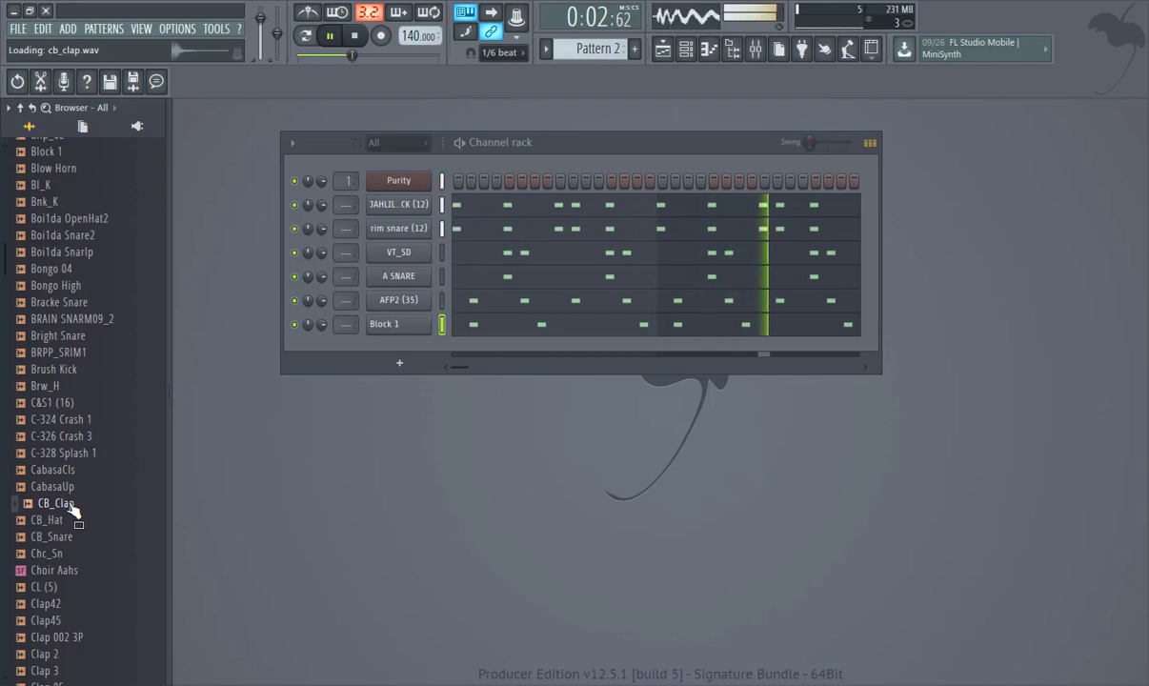
# Audition samples near the start of the list, from 20D1SH2b and 22in Kick to 707 Cowbell and 707 Rim.
pyautogui.scroll(15, 69, 508)
pyautogui.scroll(10, 61, 471)
pyautogui.scroll(-8, 60, 474)
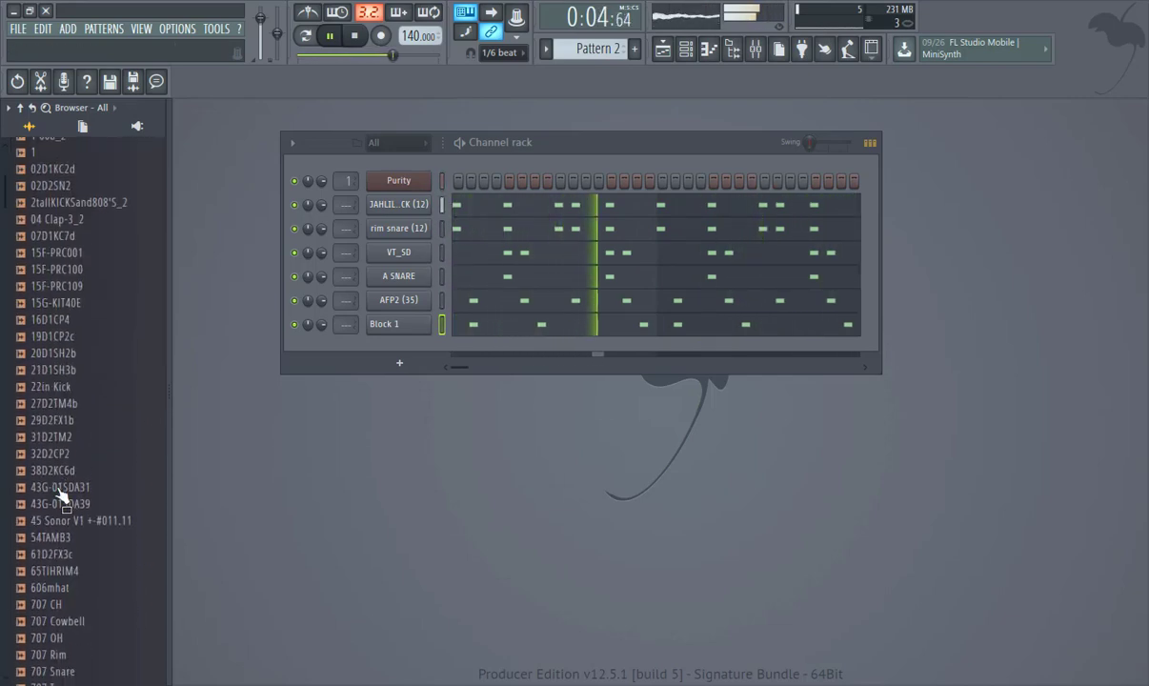
pyautogui.click(76, 352)
pyautogui.click(68, 369)
pyautogui.click(65, 387)
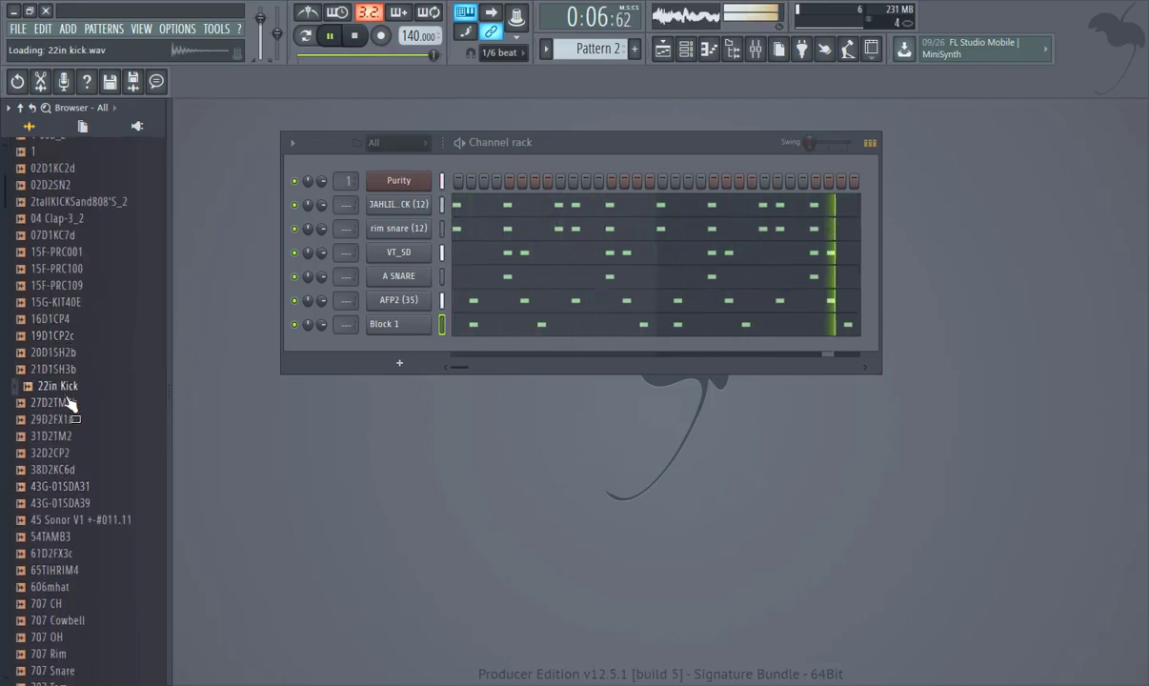
pyautogui.scroll(-4, 74, 428)
pyautogui.click(55, 405)
pyautogui.click(57, 420)
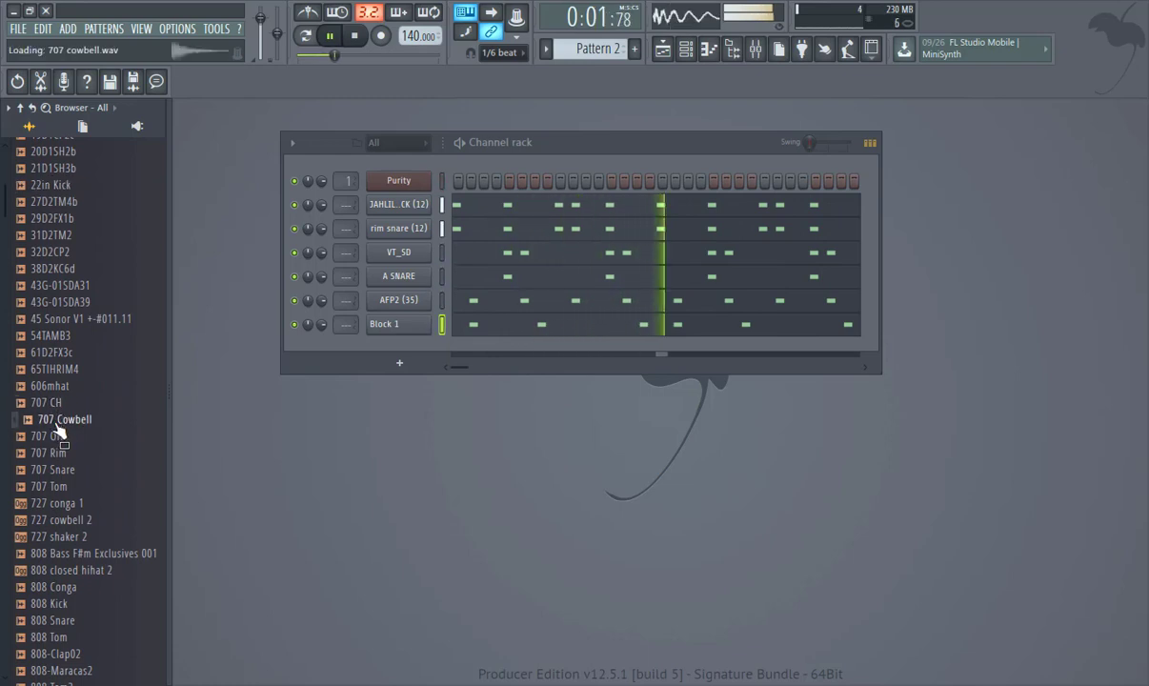
pyautogui.click(62, 435)
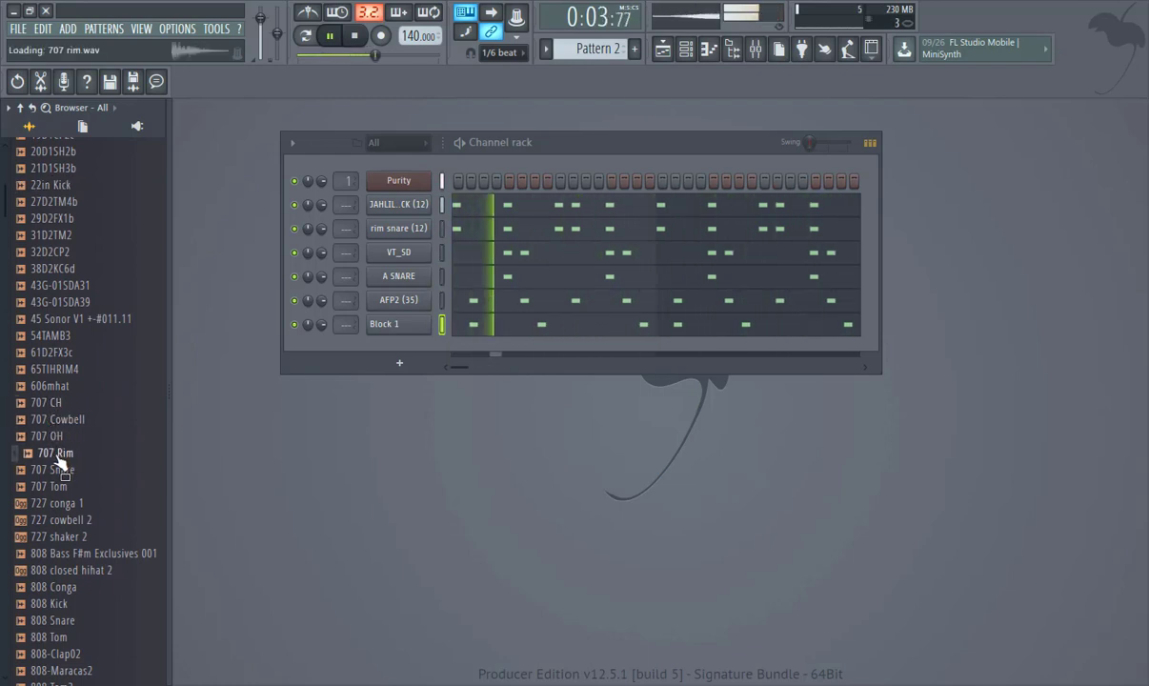
# Add 707 Rim as a new channel below Block 1 and copy Block 1's notes into it.
pyautogui.moveTo(59, 459); pyautogui.dragTo(171, 407)
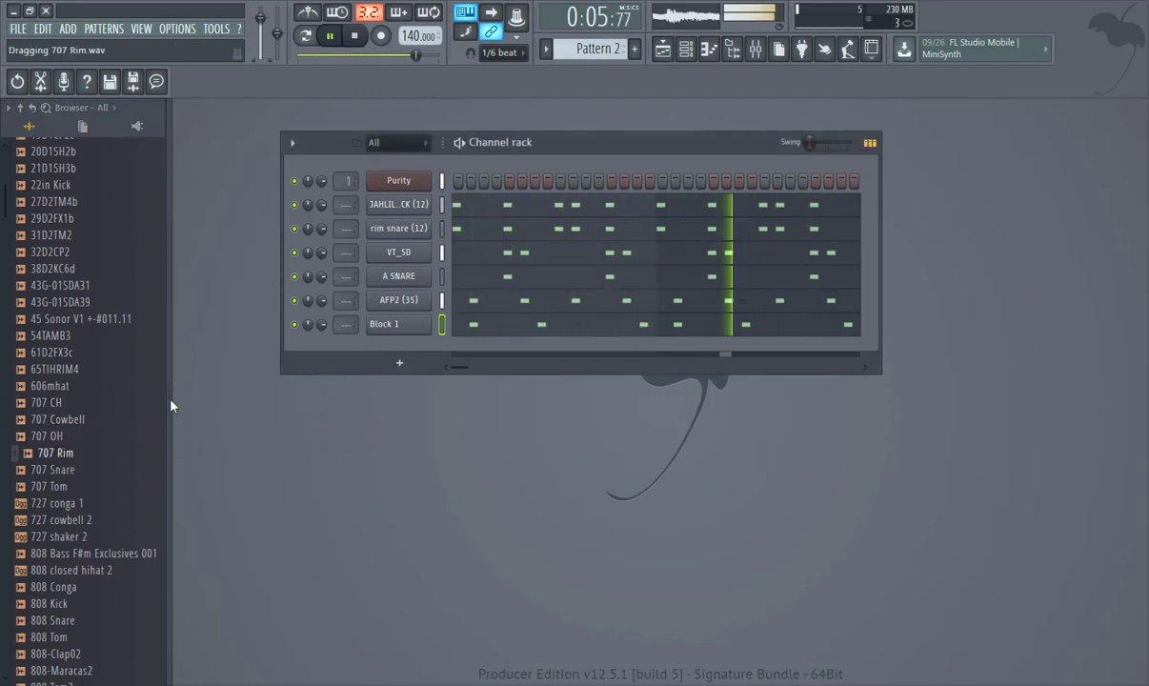
pyautogui.moveTo(84, 453); pyautogui.dragTo(395, 349)
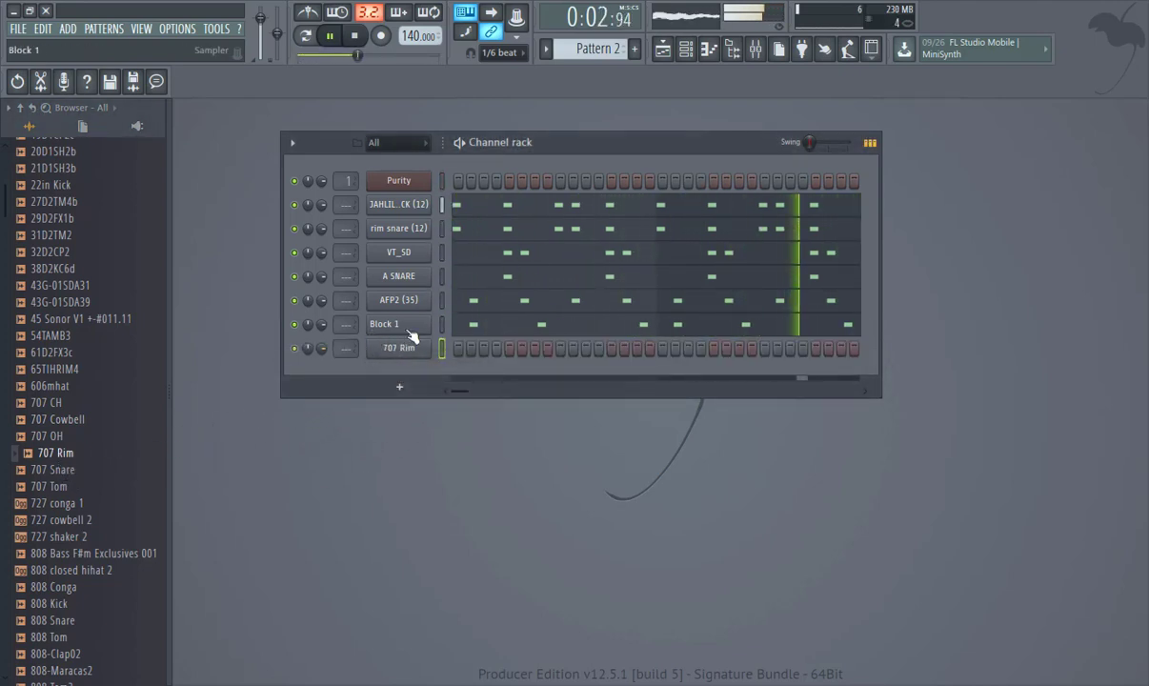
pyautogui.rightClick(426, 325)
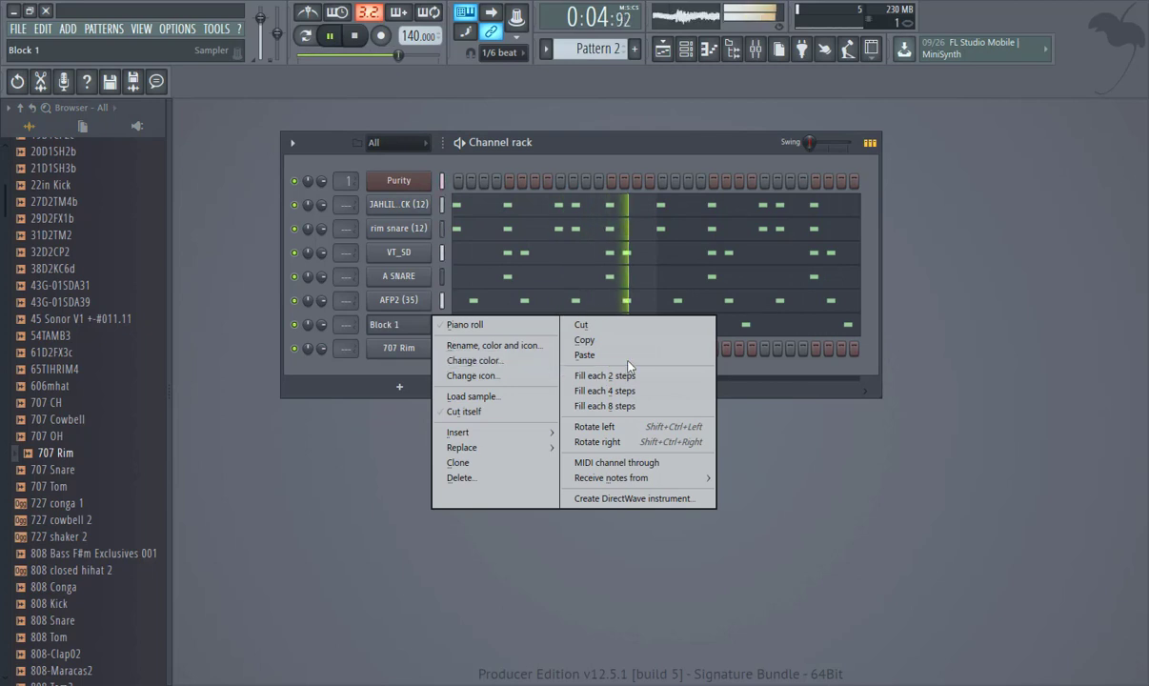
pyautogui.click(608, 345)
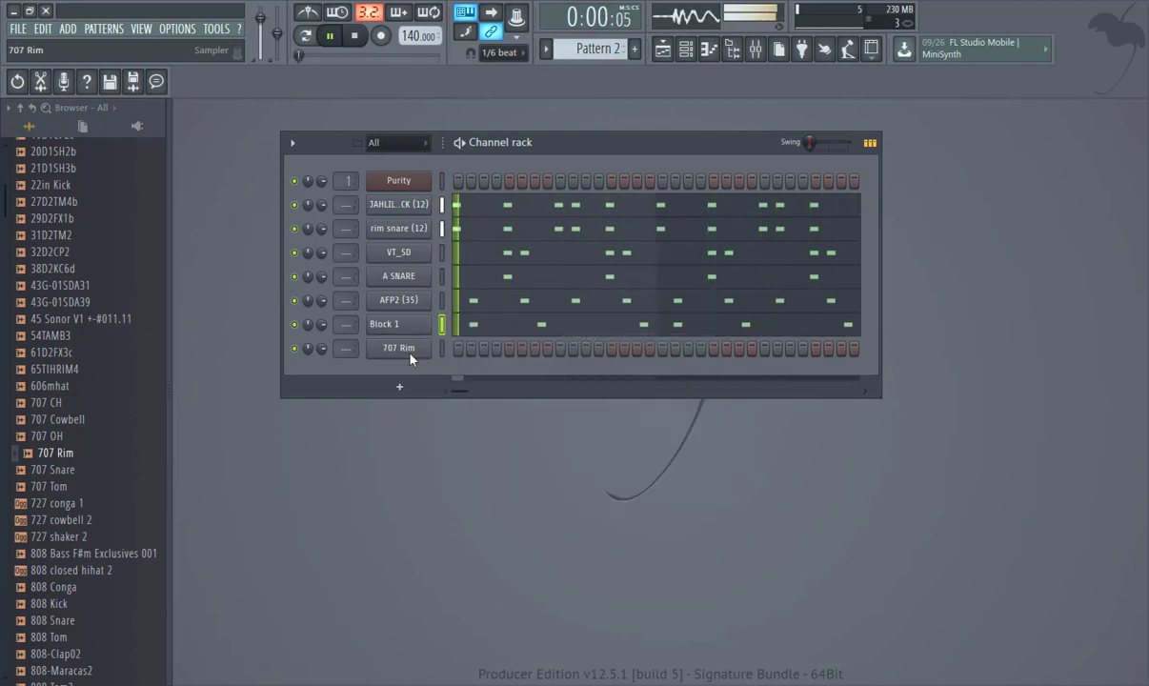
pyautogui.rightClick(412, 357)
pyautogui.click(612, 376)
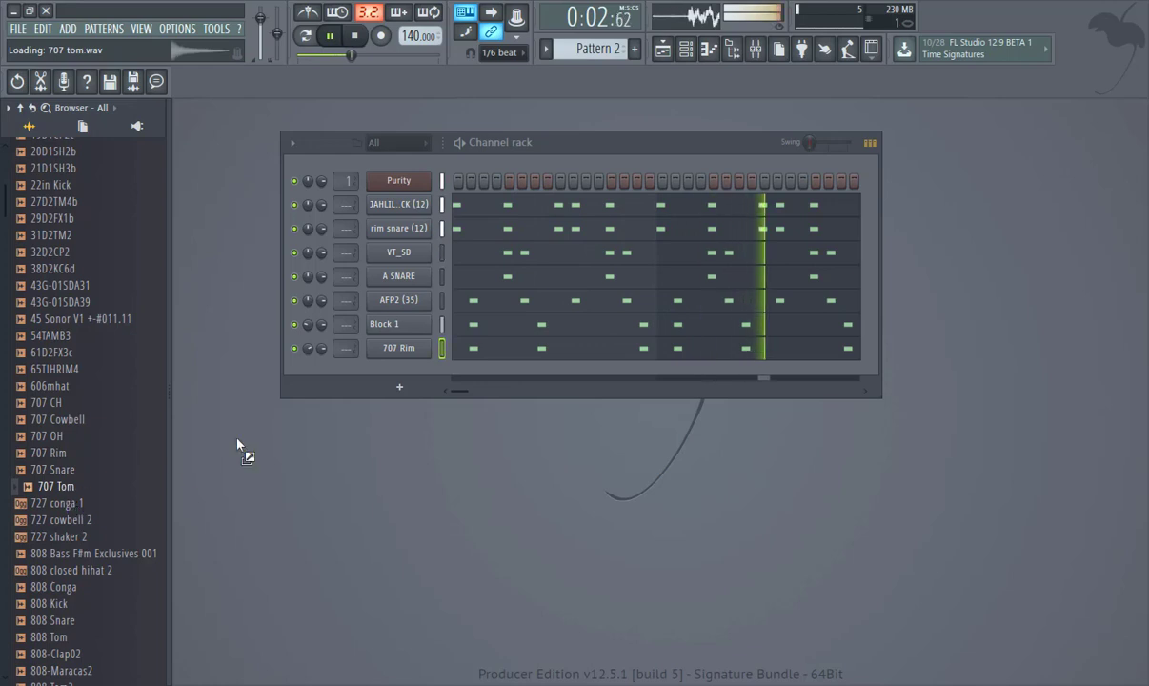
# Add 707 Tom as a new channel below 707 Rim and copy the AFP2 (35) notes into it.
pyautogui.moveTo(420, 375); pyautogui.dragTo(419, 375)
pyautogui.rightClick(411, 301)
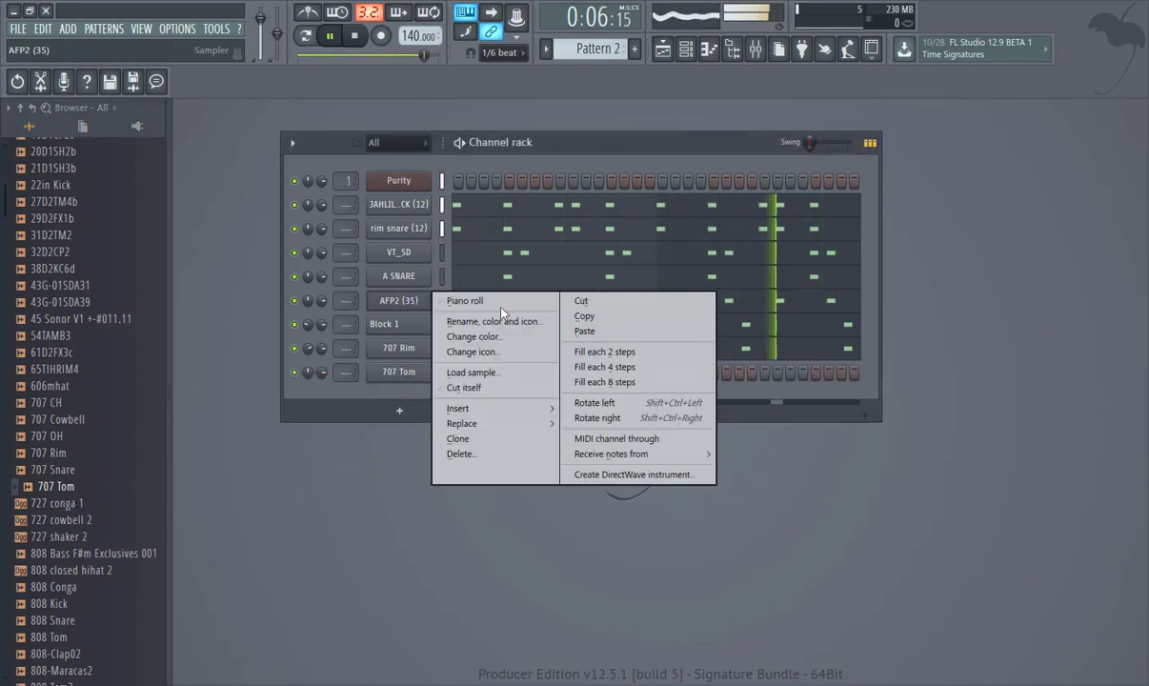
pyautogui.click(580, 317)
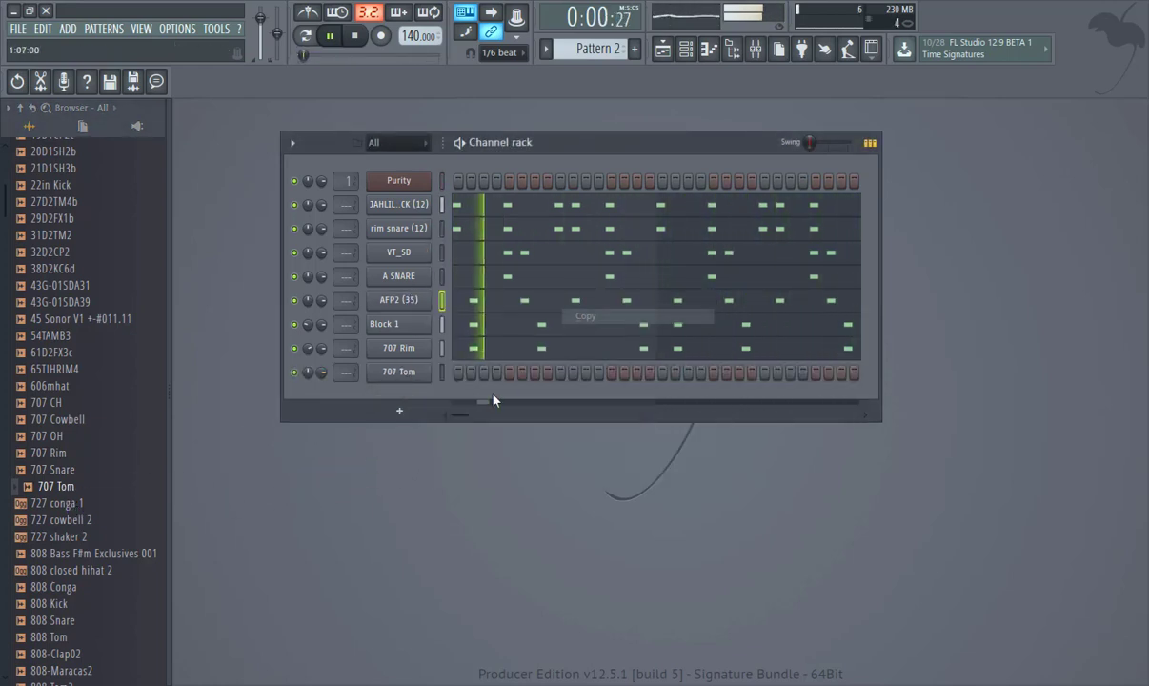
pyautogui.rightClick(397, 375)
pyautogui.click(583, 402)
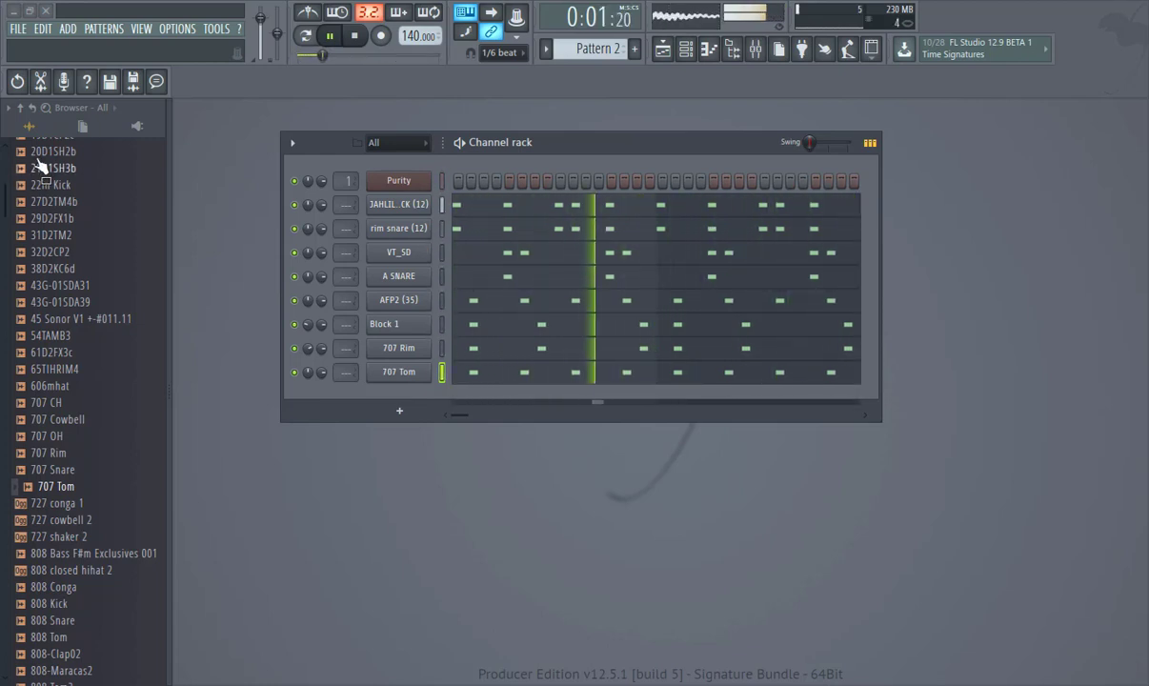
# Open the list of instruments for adding a new channel below 707 Tom.
pyautogui.click(399, 412)
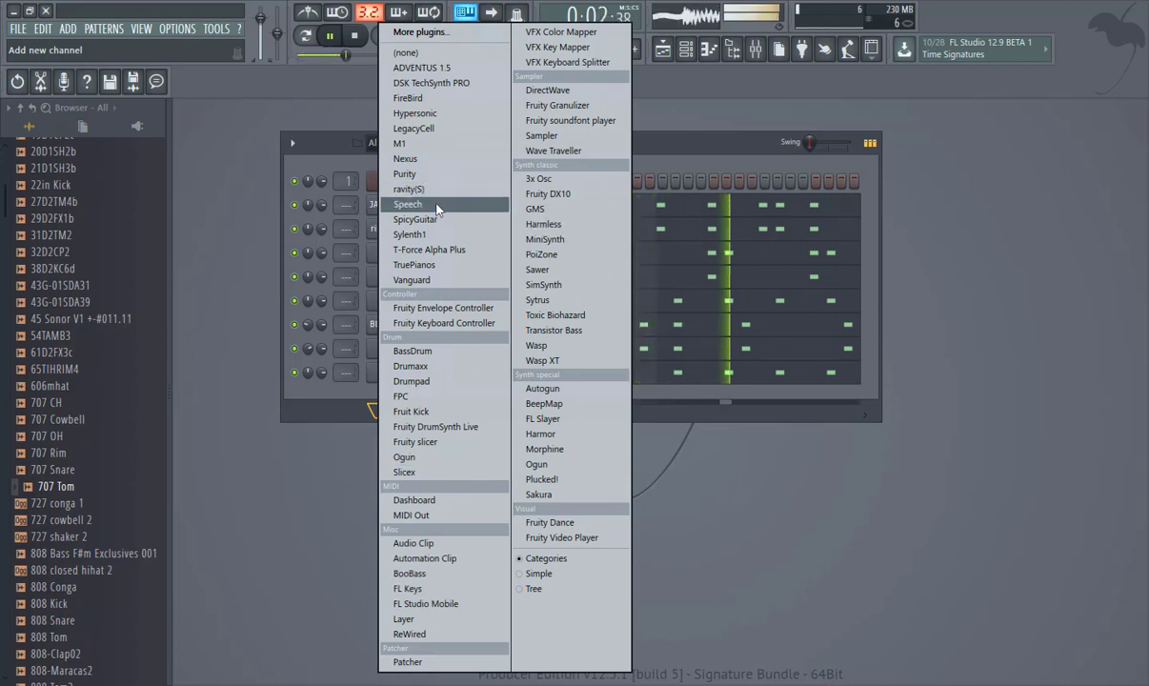
# Add a Purity synth channel, load its Lead Synth preset "PW for president" and close the plugin window.
pyautogui.click(450, 174)
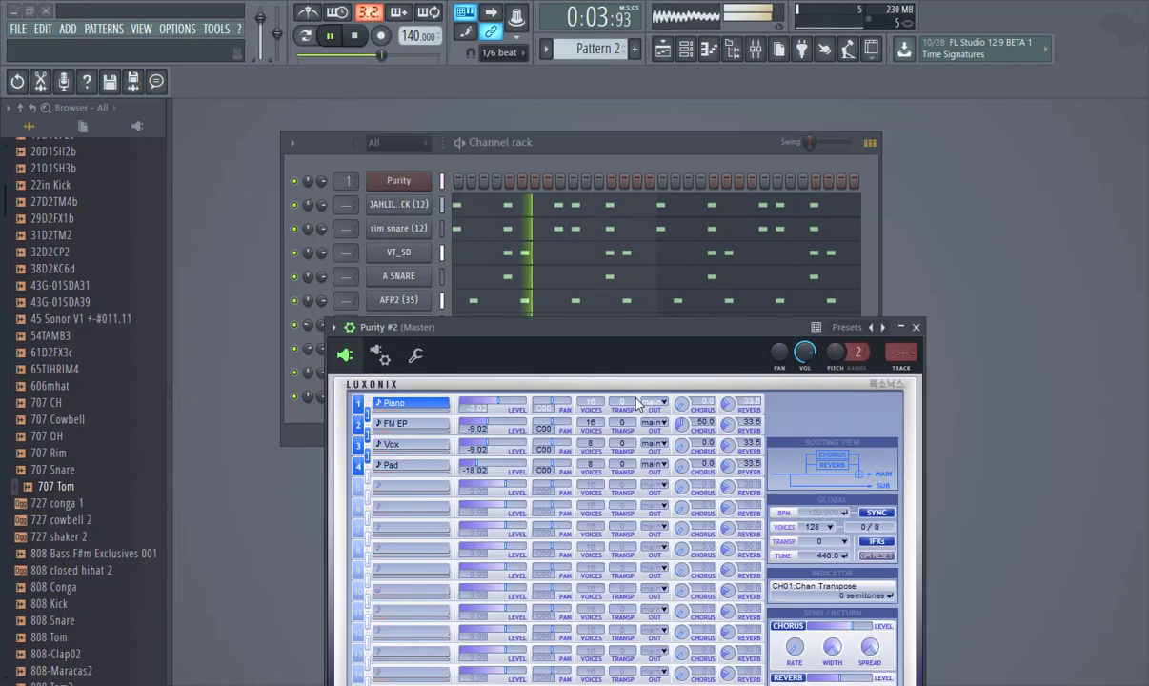
pyautogui.moveTo(593, 320); pyautogui.dragTo(588, 170)
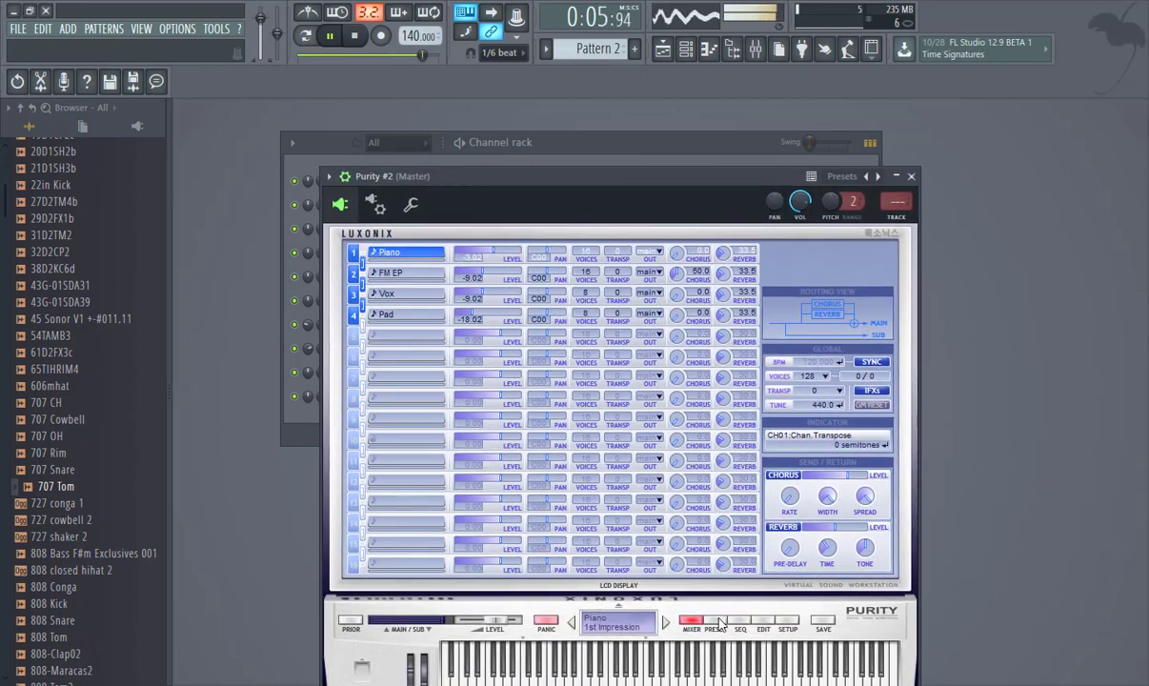
pyautogui.click(720, 621)
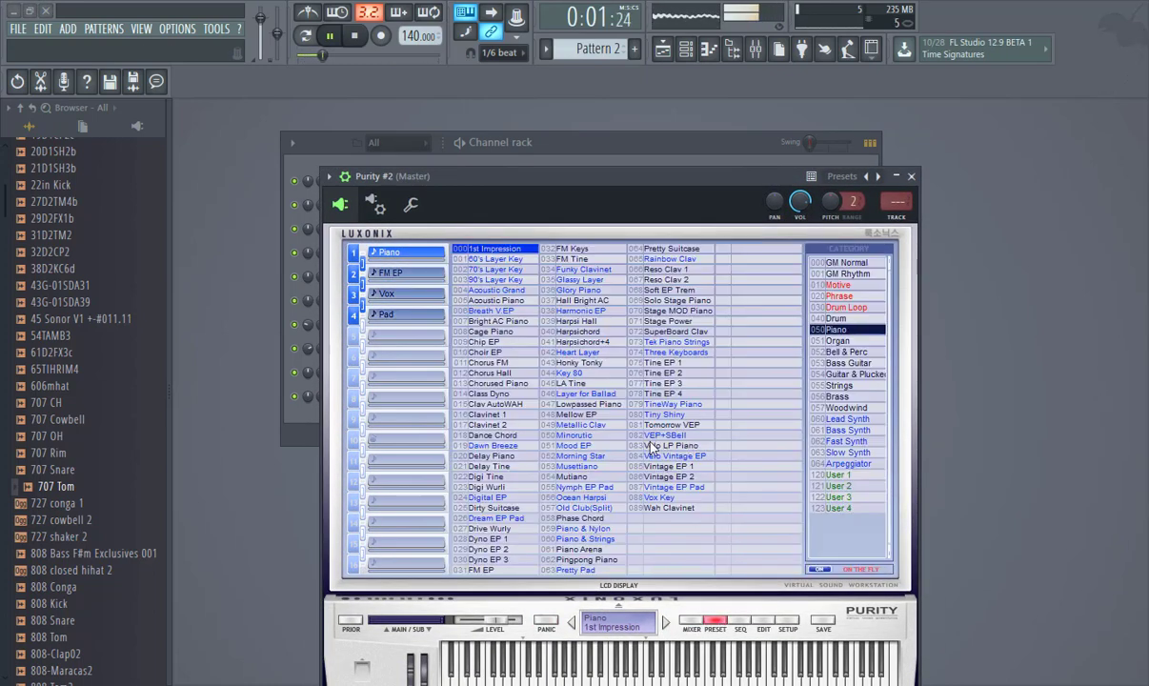
pyautogui.click(835, 419)
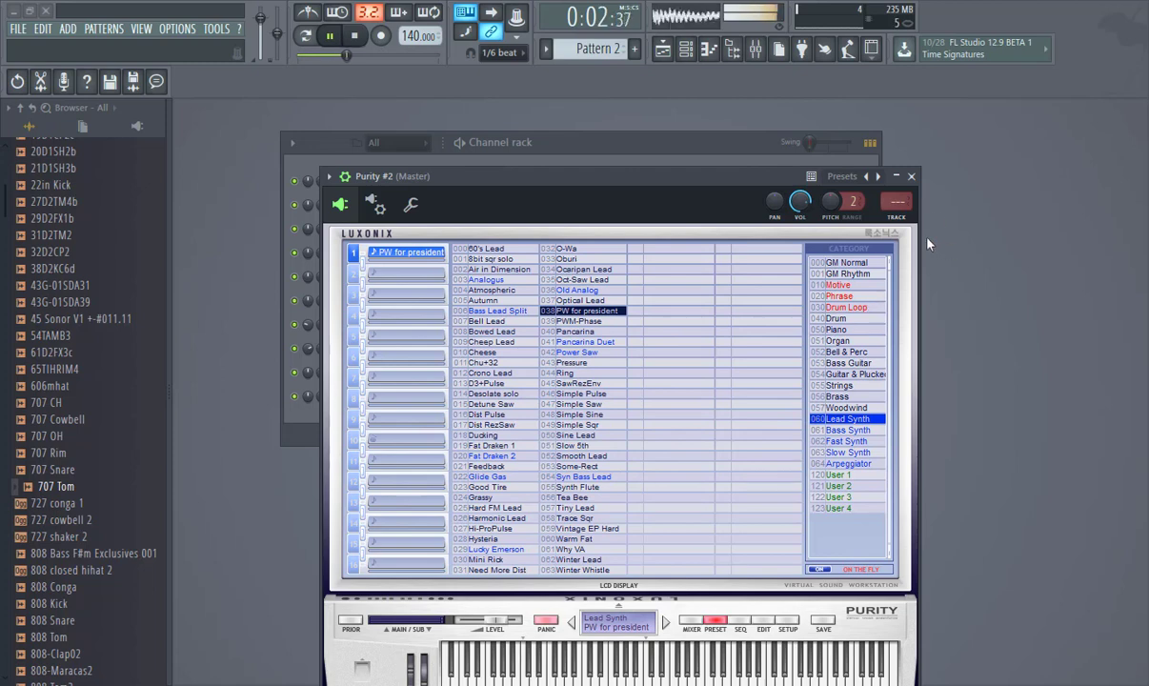
pyautogui.click(911, 176)
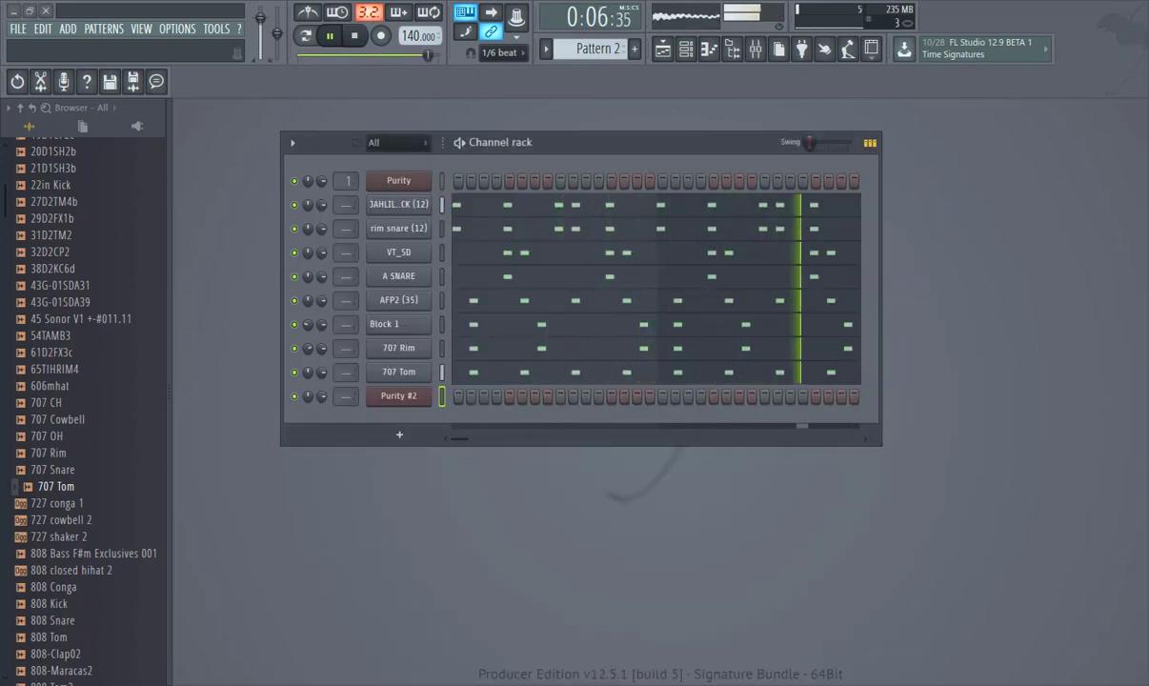
# Open the piano roll of the Purity #2 channel and audition the D5 and E5 keys.
pyautogui.rightClick(413, 397)
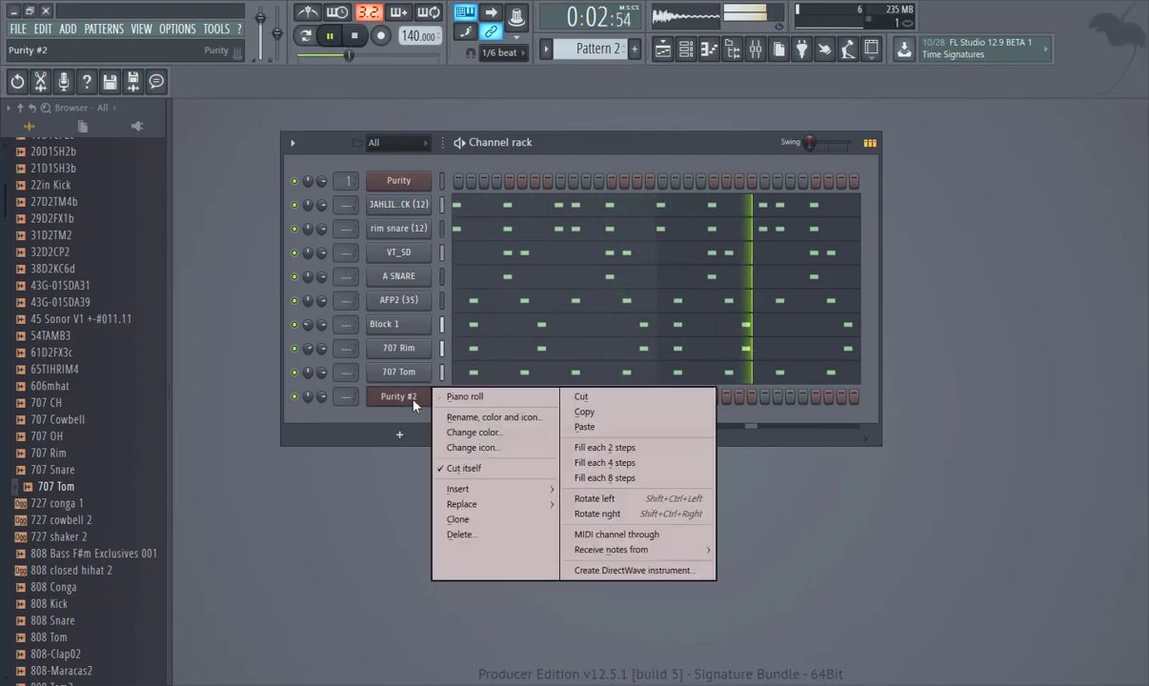
pyautogui.click(513, 402)
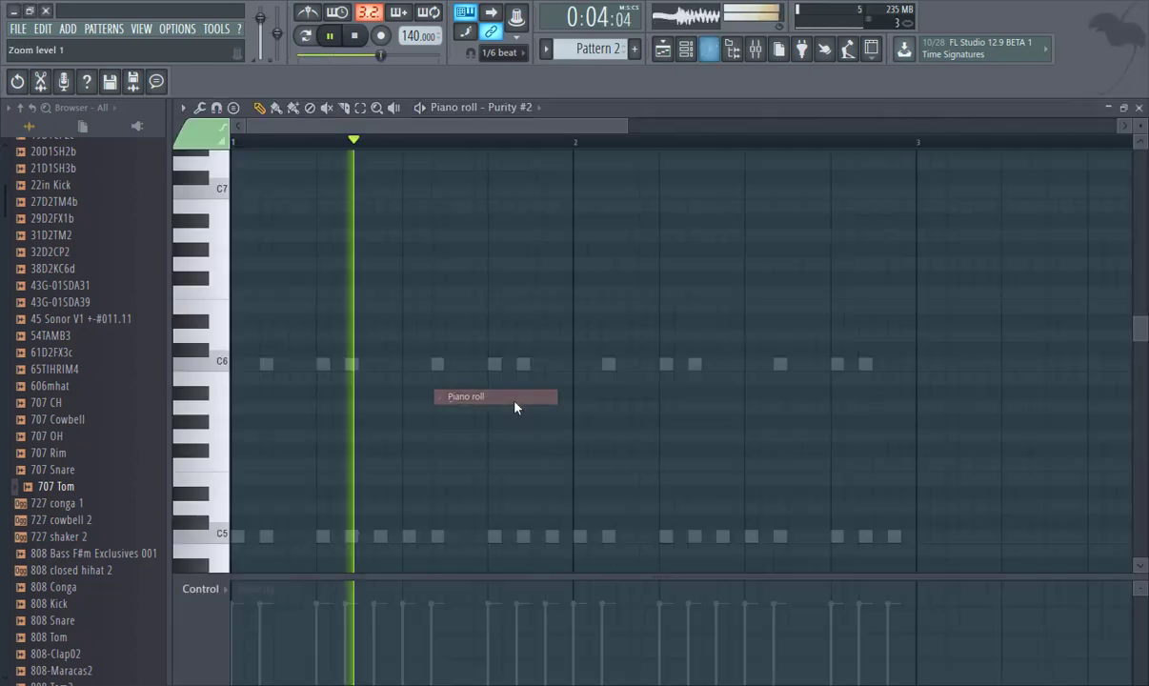
pyautogui.click(229, 510)
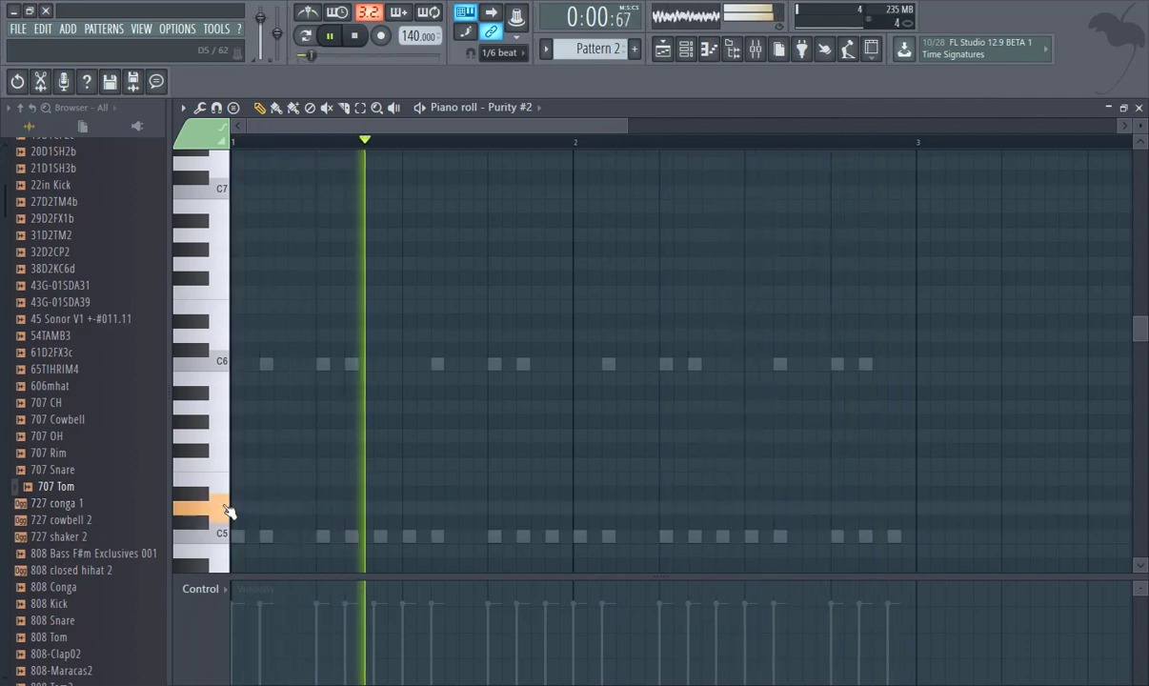
pyautogui.click(232, 469)
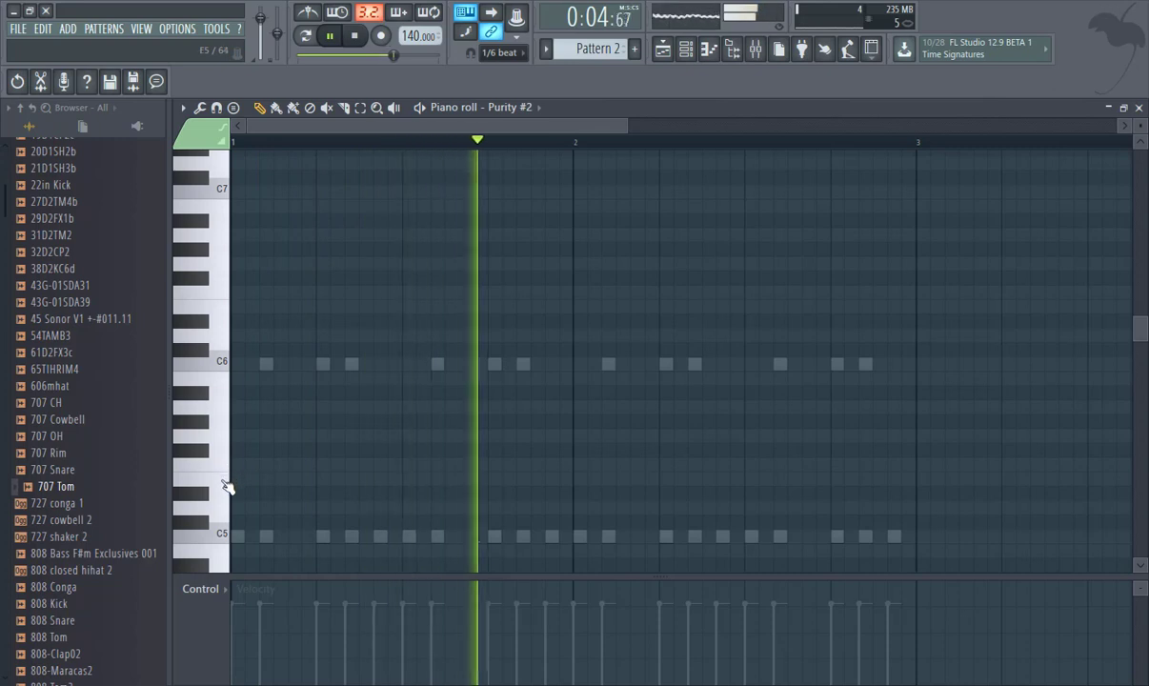
pyautogui.click(227, 486)
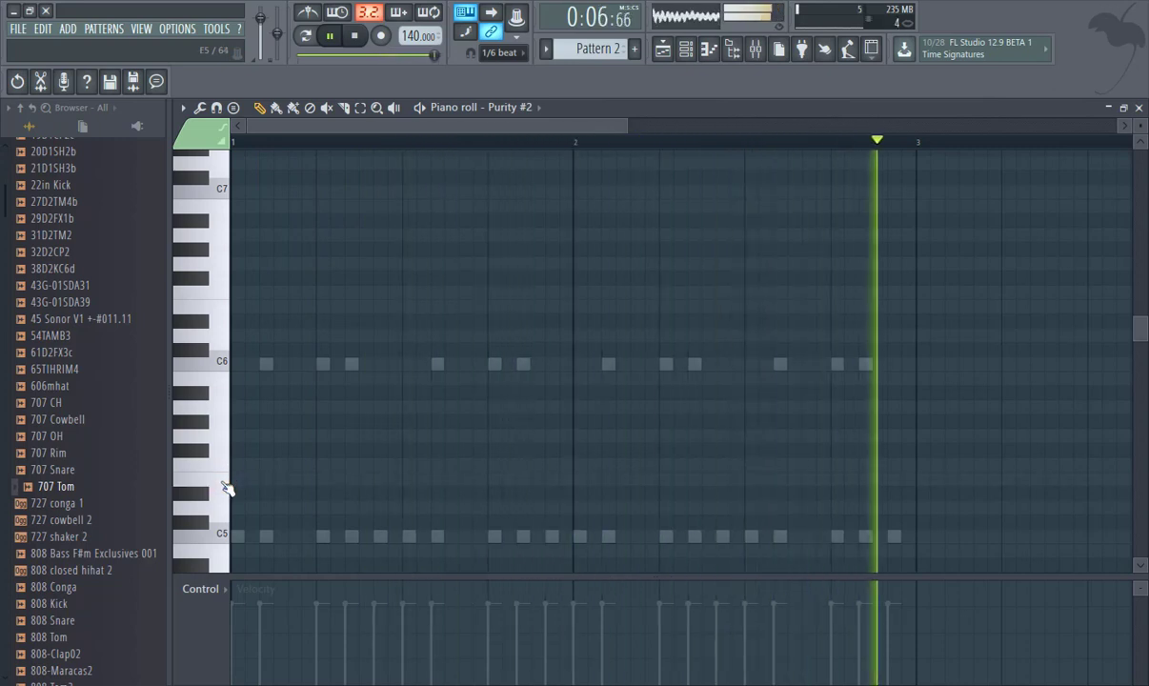
pyautogui.click(228, 486)
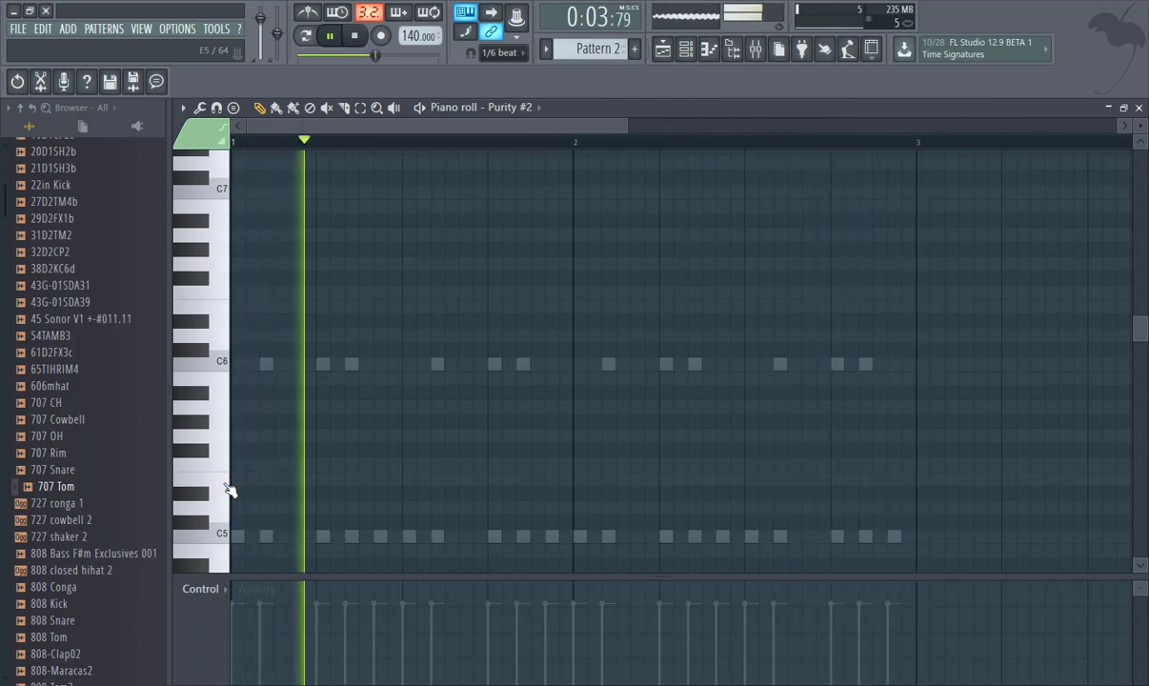
# Draw four E5 notes, each two grid cells long and half a bar apart across bars 1 and 2, and close the piano roll.
pyautogui.click(350, 481)
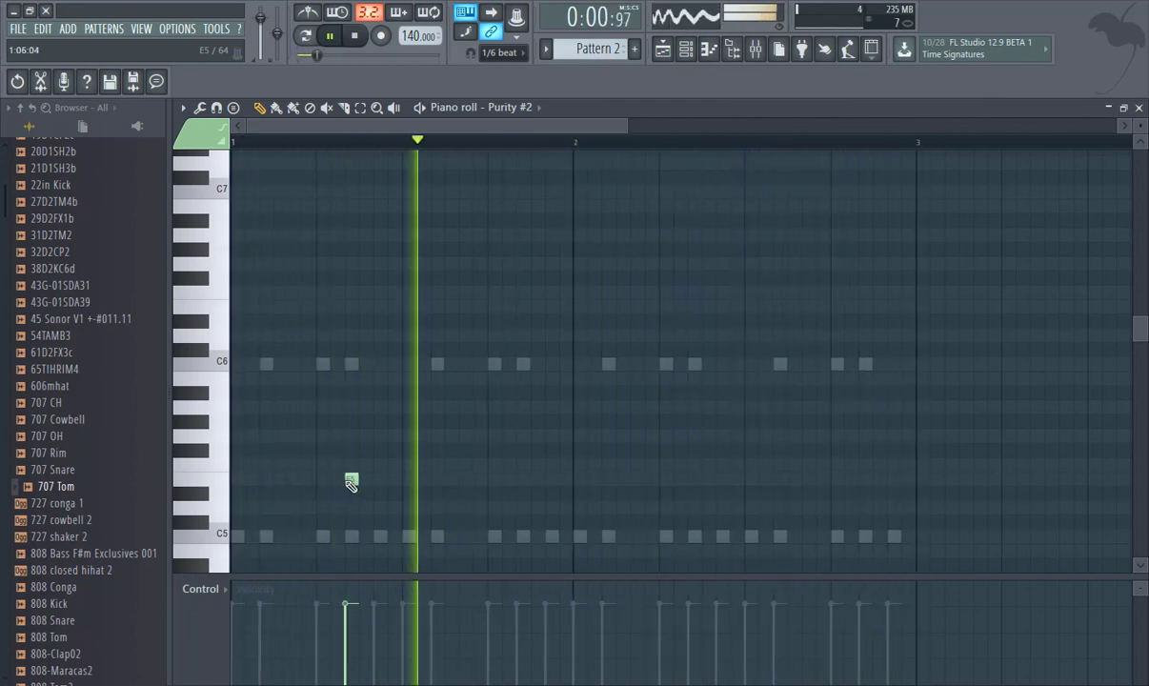
pyautogui.moveTo(359, 481); pyautogui.dragTo(365, 482)
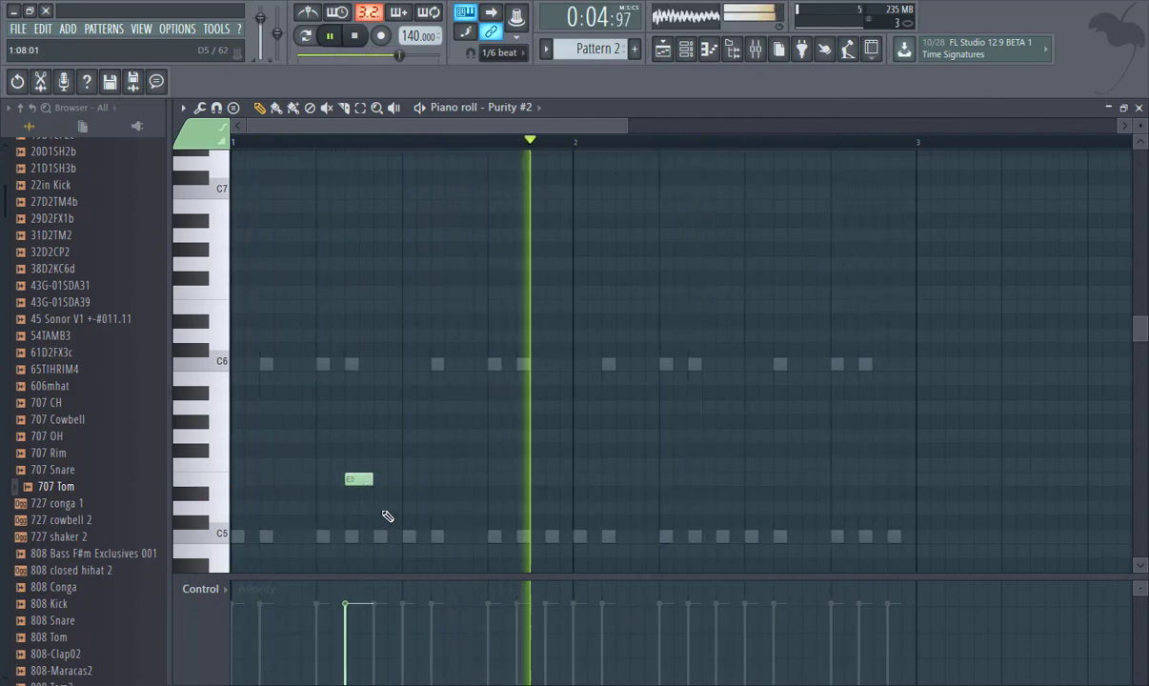
pyautogui.click(523, 479)
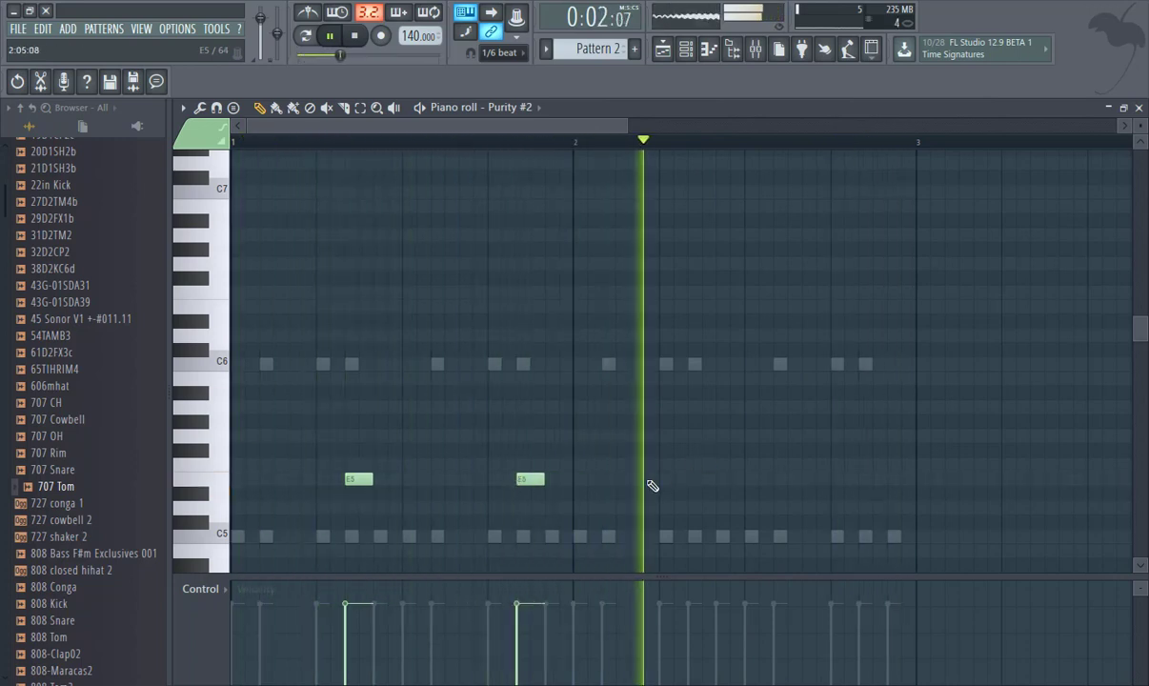
pyautogui.click(696, 479)
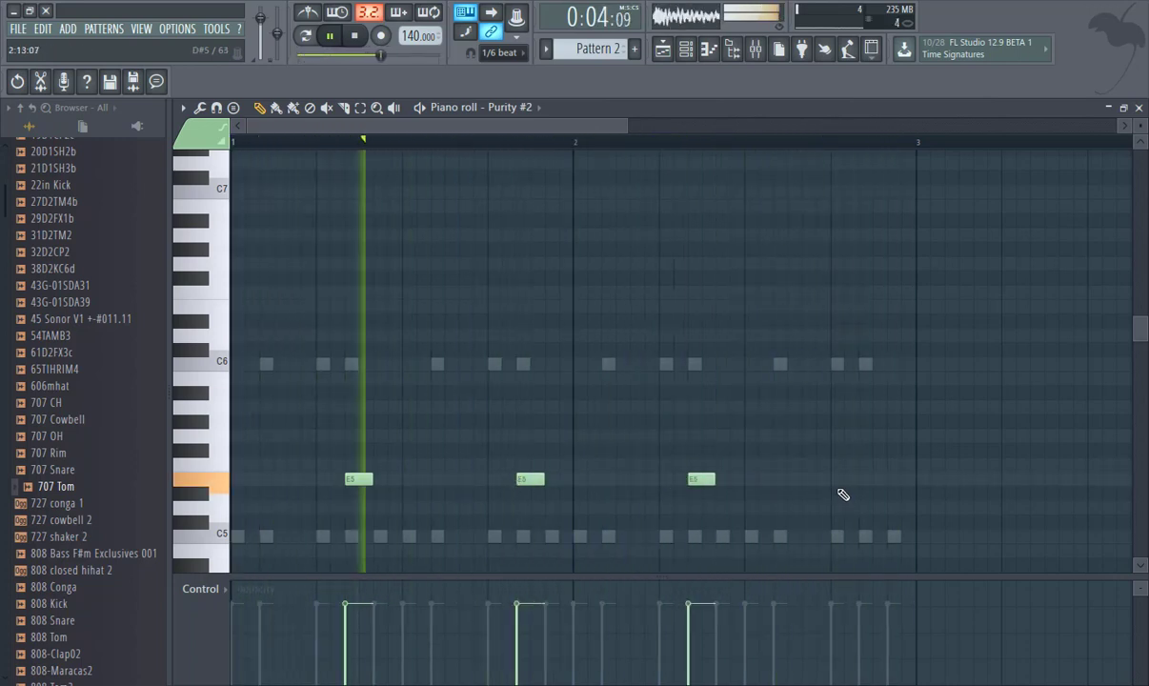
pyautogui.click(867, 479)
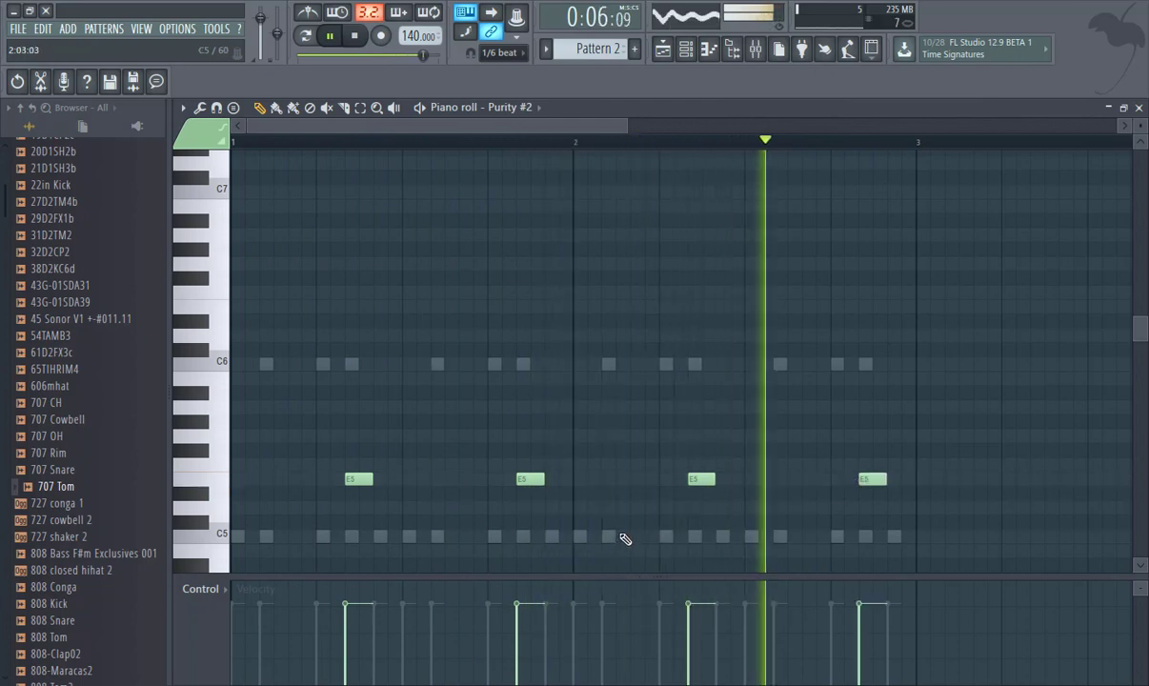
pyautogui.click(1140, 109)
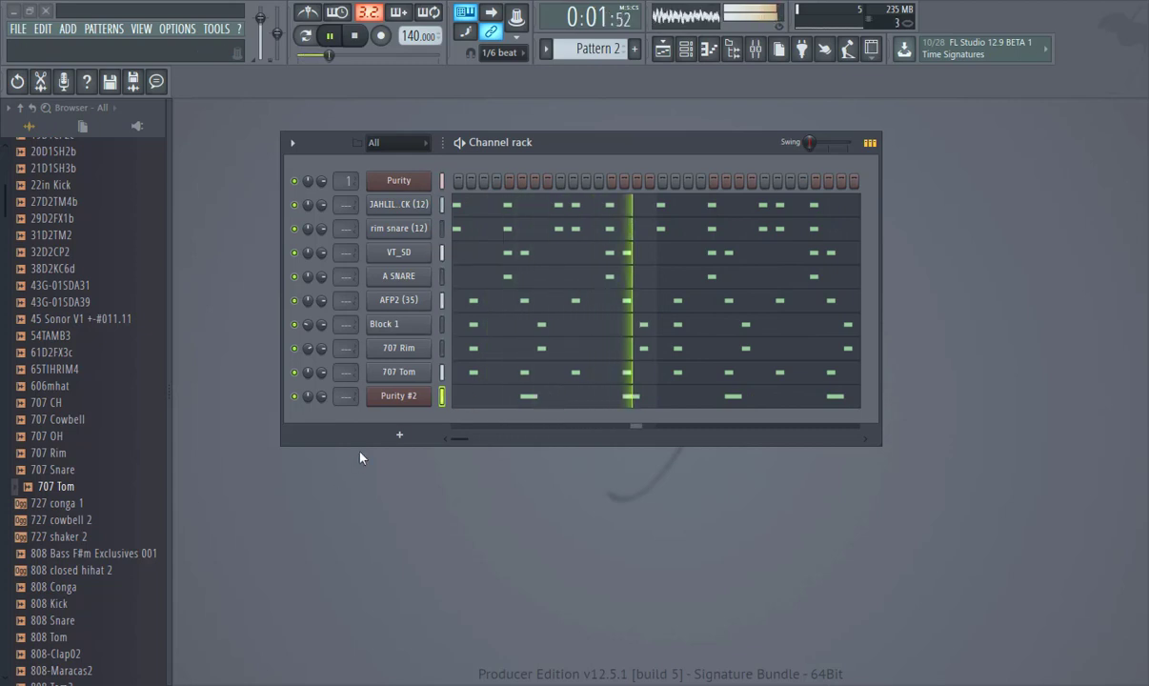
# Add another Purity channel to the channel rack, keeping its default Piano sound, and close its plugin window.
pyautogui.click(402, 434)
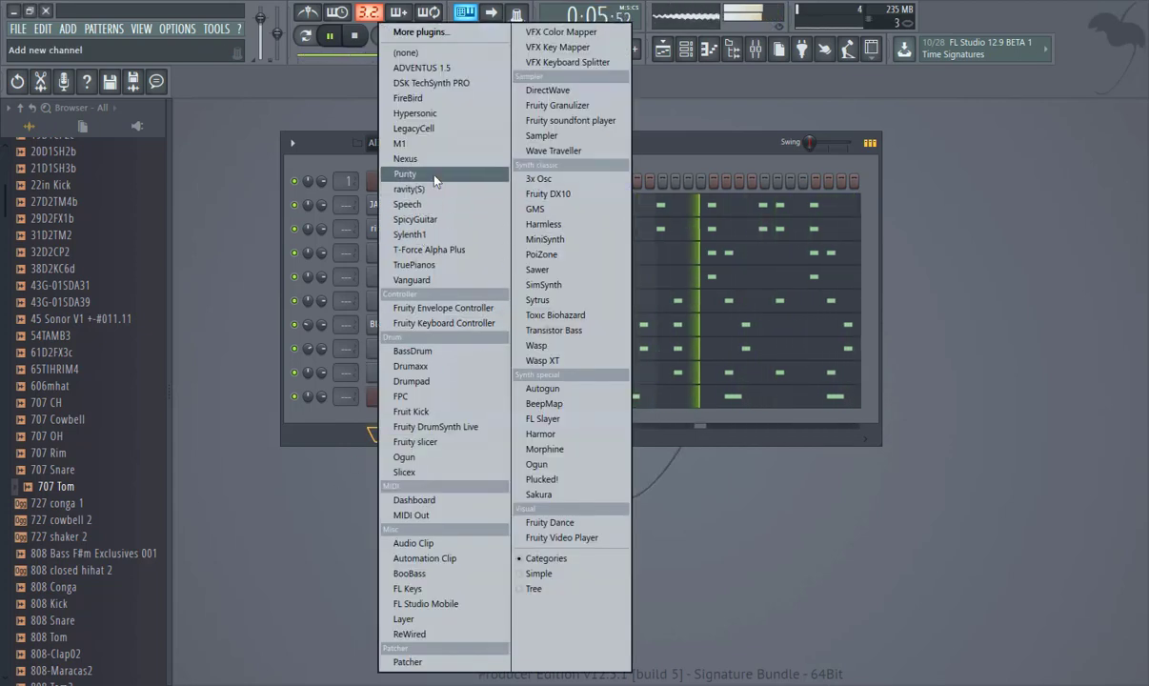
pyautogui.click(405, 173)
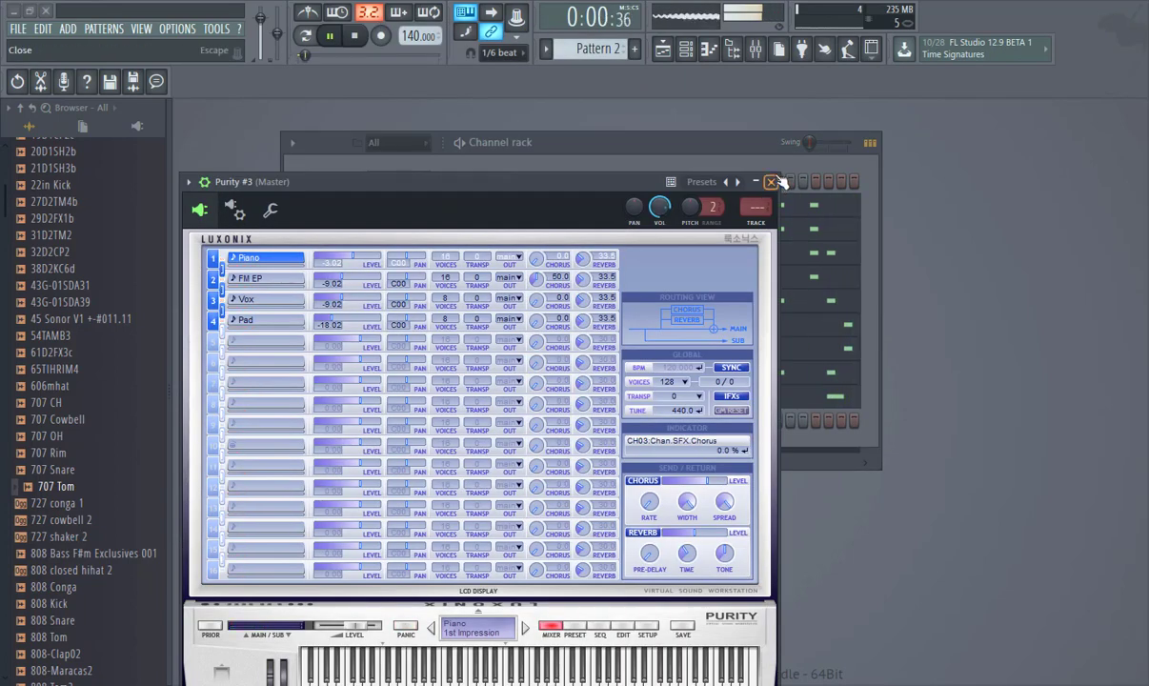
pyautogui.click(771, 181)
# In the Purity #3 piano roll, draw five one-cell E5 notes in the first half of bar 1, aligned with the C5 ghost notes.
pyautogui.rightClick(413, 426)
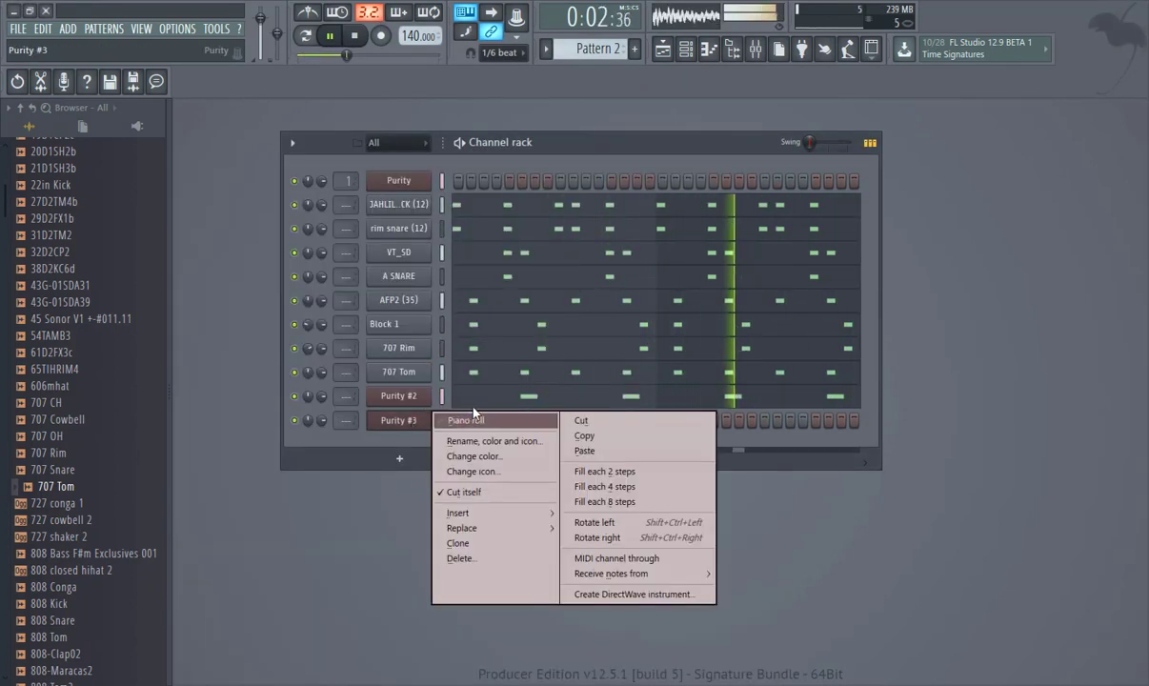
pyautogui.click(467, 418)
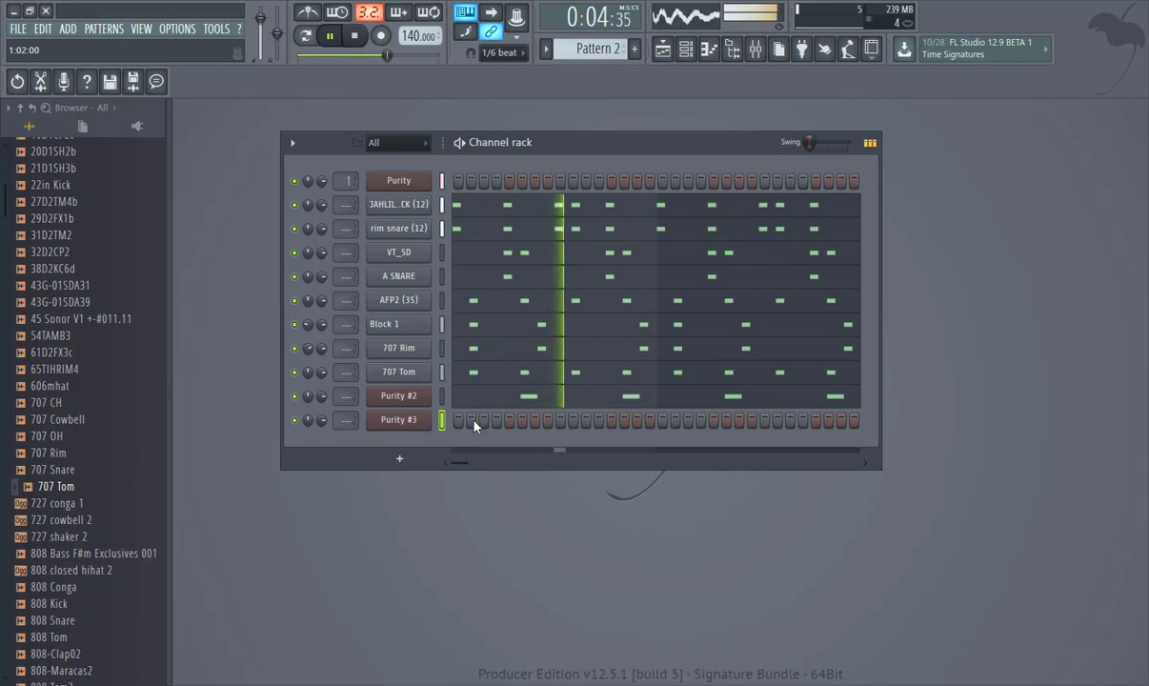
pyautogui.rightClick(429, 422)
pyautogui.click(465, 420)
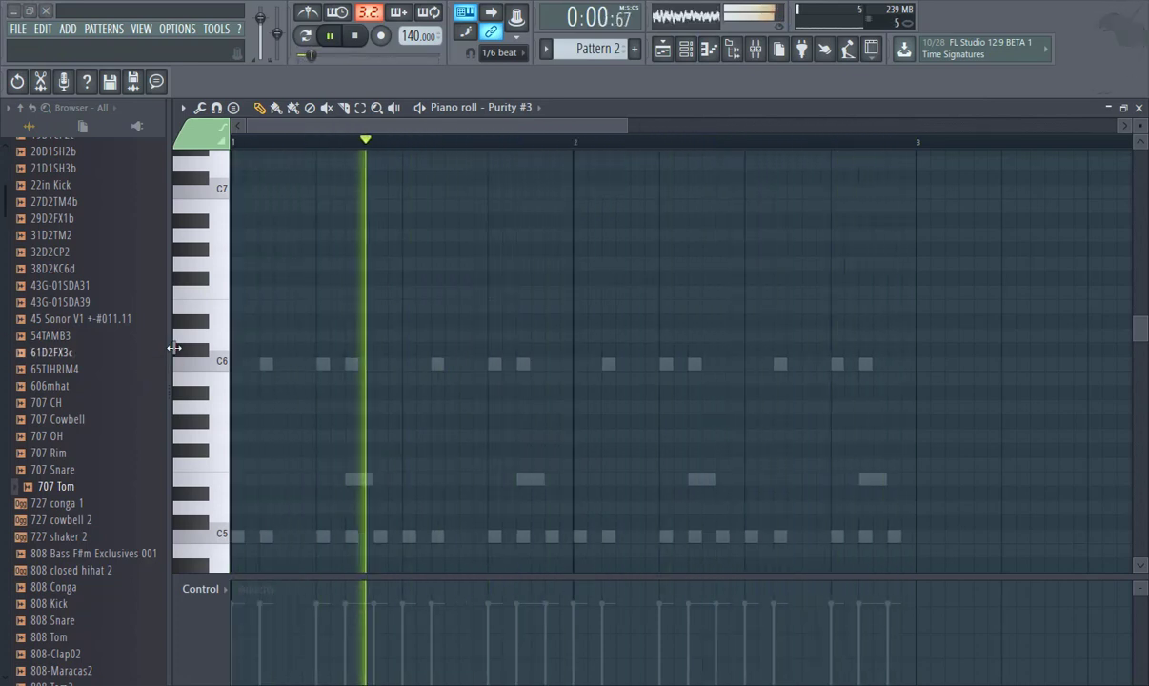
pyautogui.click(234, 479)
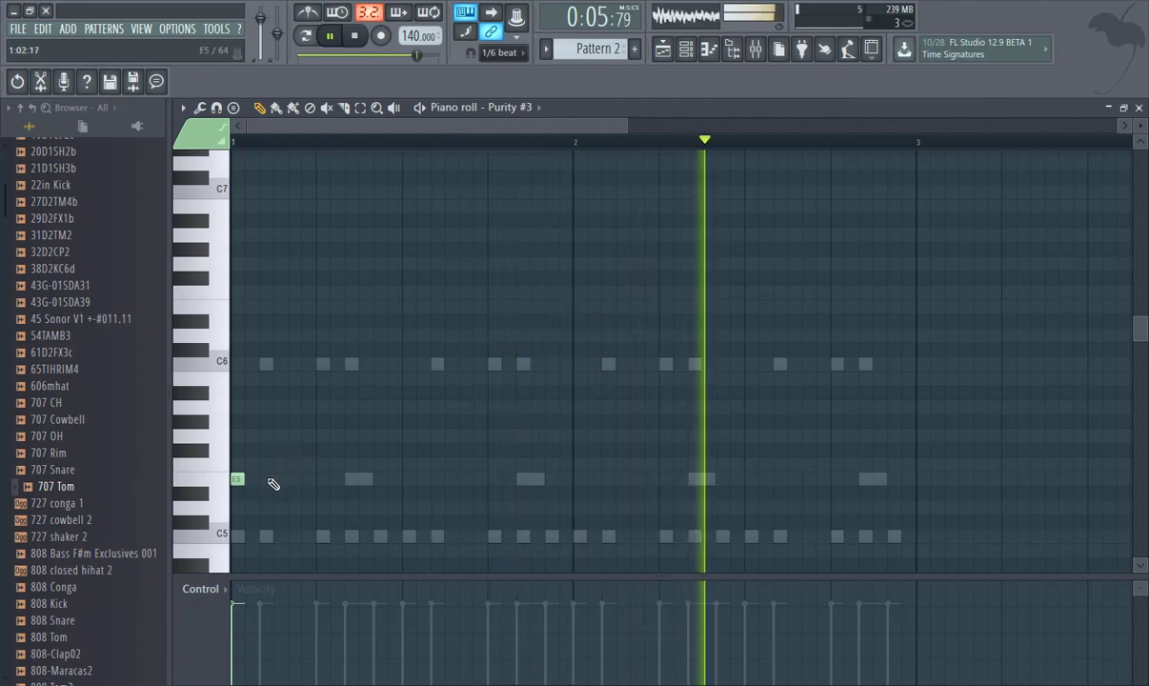
pyautogui.click(267, 479)
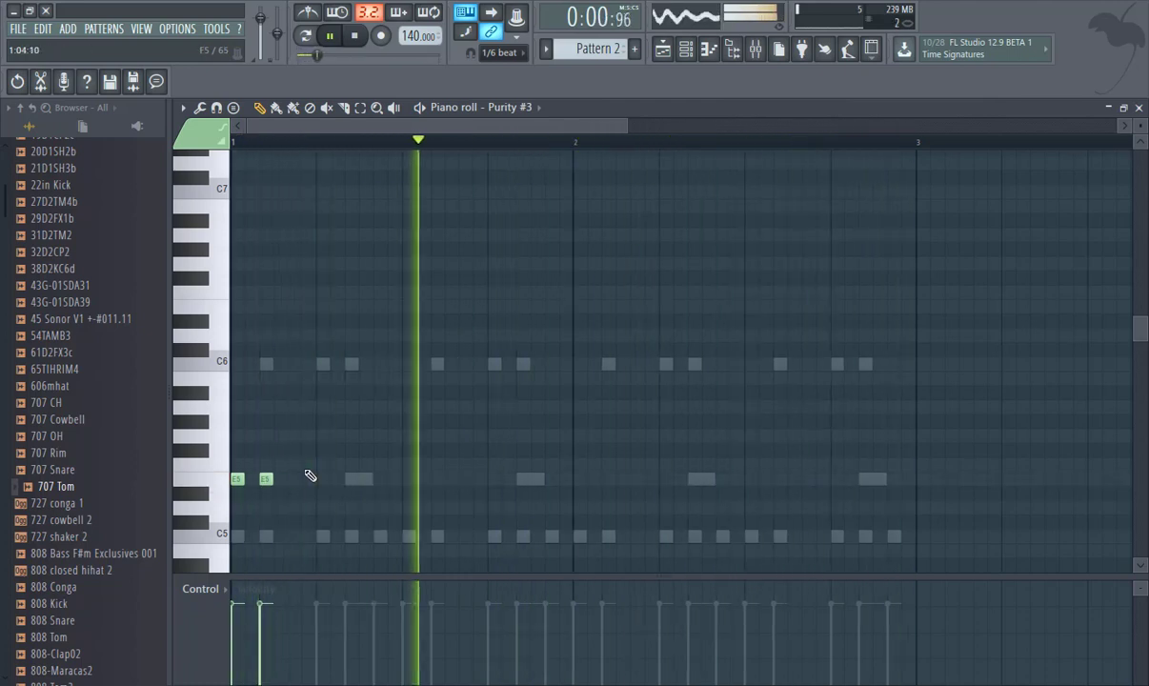
pyautogui.click(324, 480)
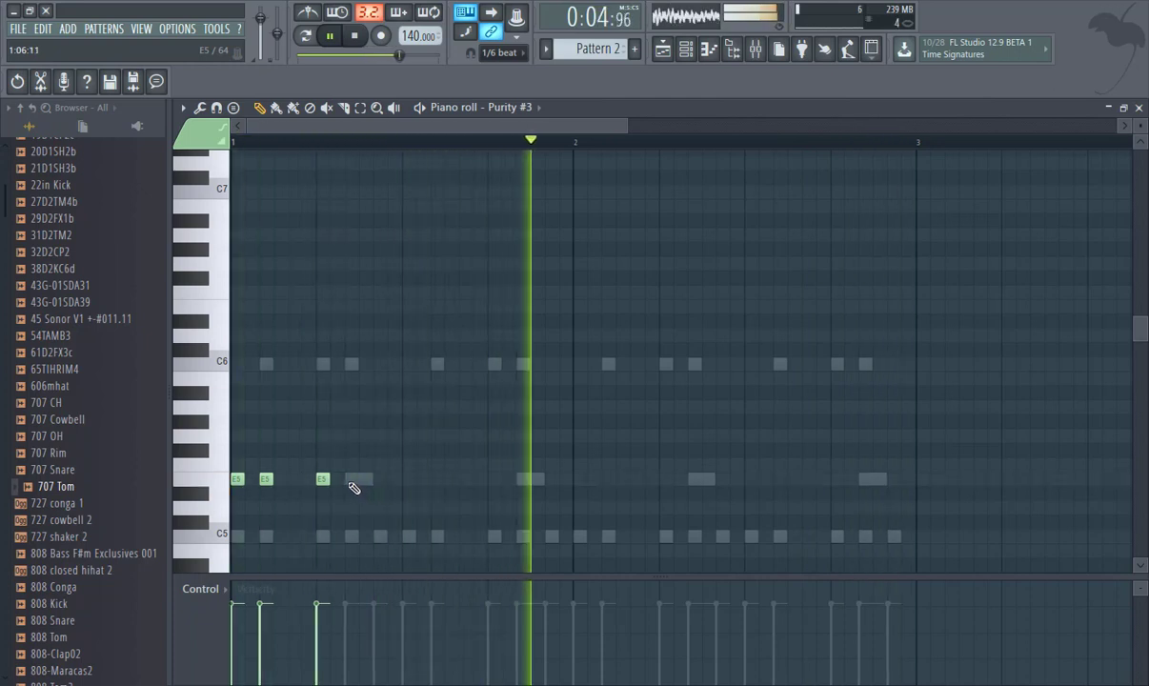
pyautogui.click(353, 480)
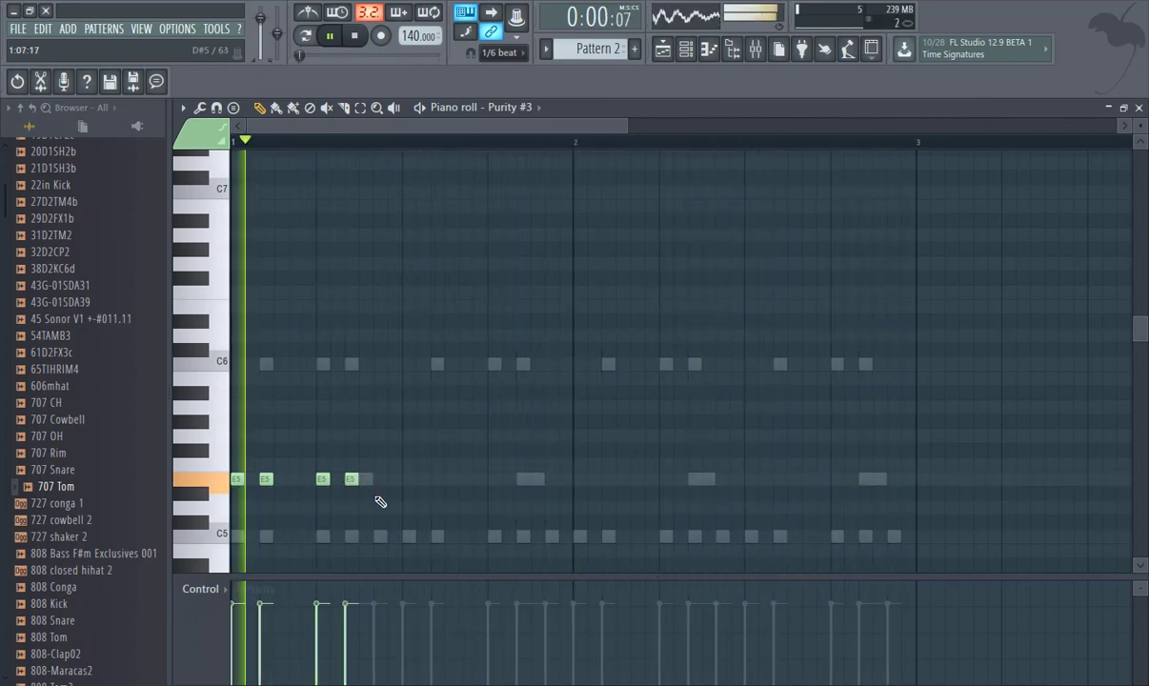
pyautogui.click(381, 480)
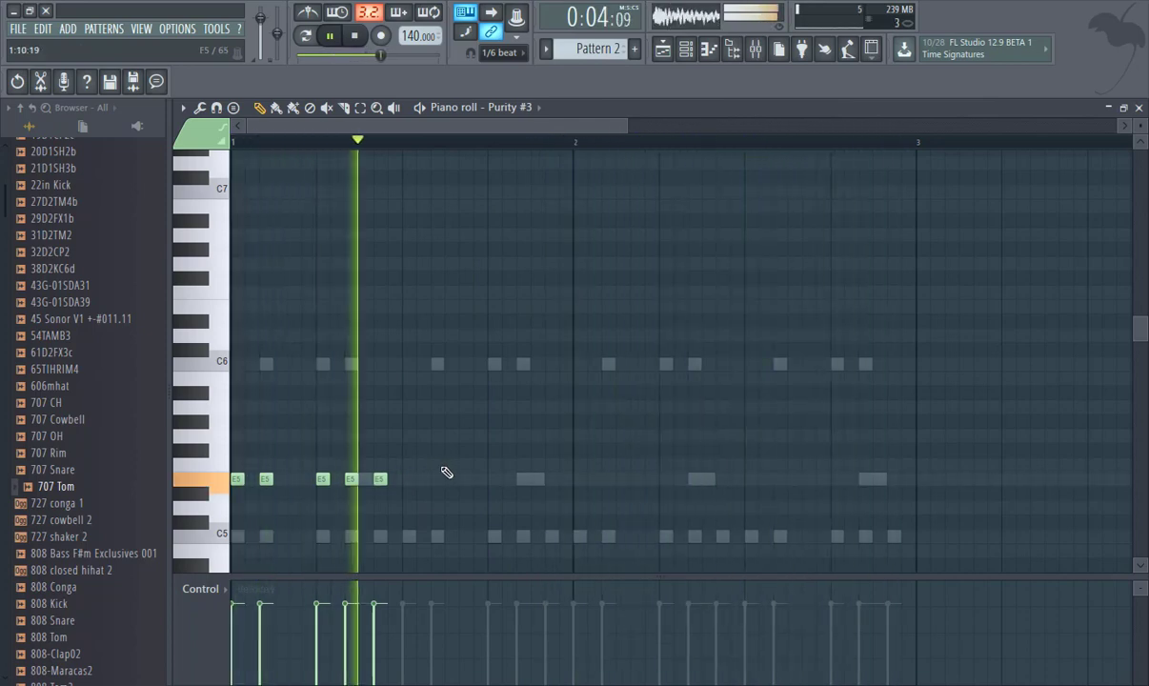
# Add two G5 notes and then two D5 notes in the second half of bar 1, aligned with the C5 ghost notes.
pyautogui.click(409, 435)
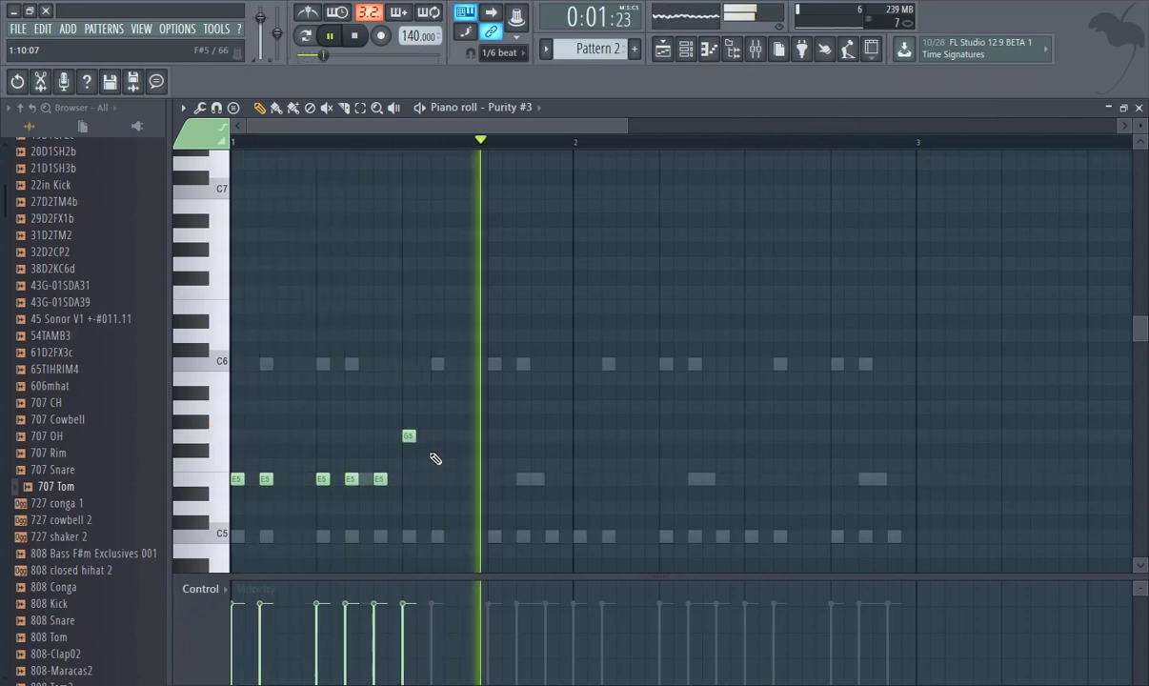
pyautogui.click(438, 435)
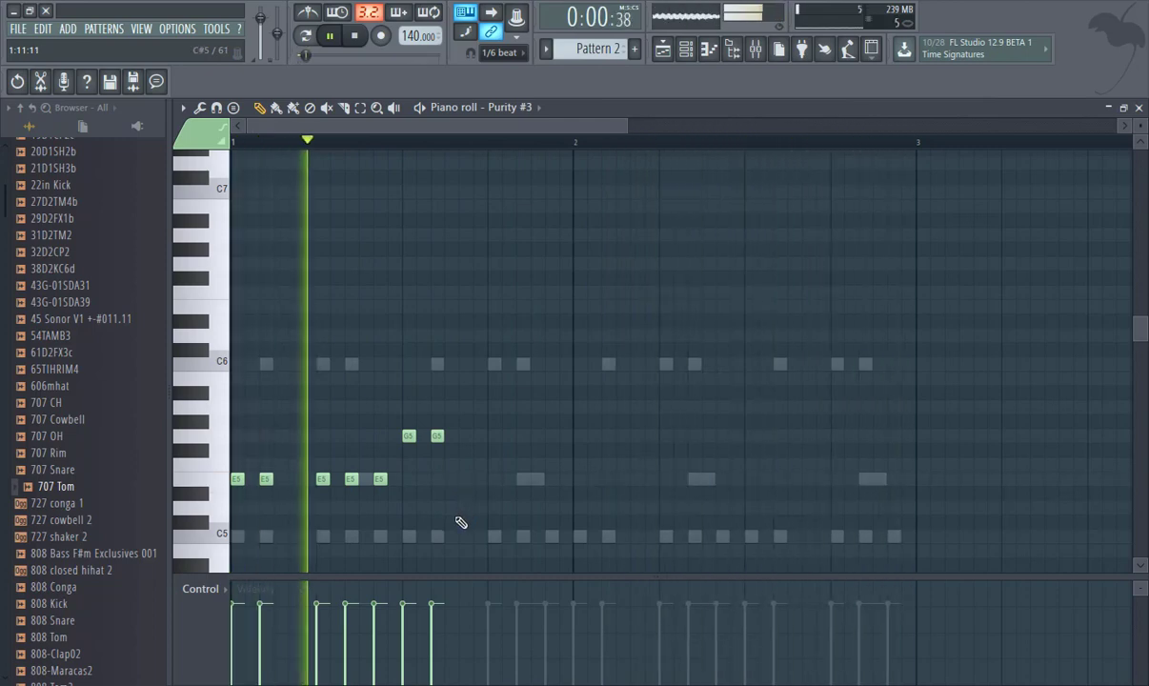
pyautogui.click(493, 507)
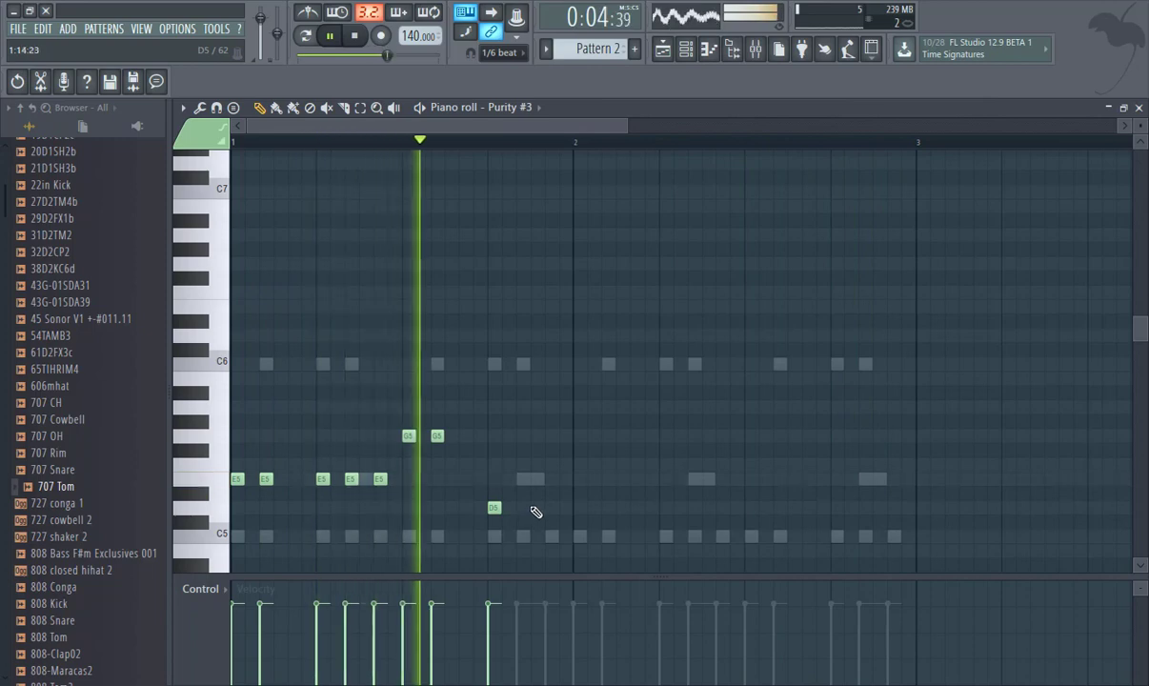
pyautogui.click(534, 507)
pyautogui.moveTo(535, 506); pyautogui.dragTo(523, 505)
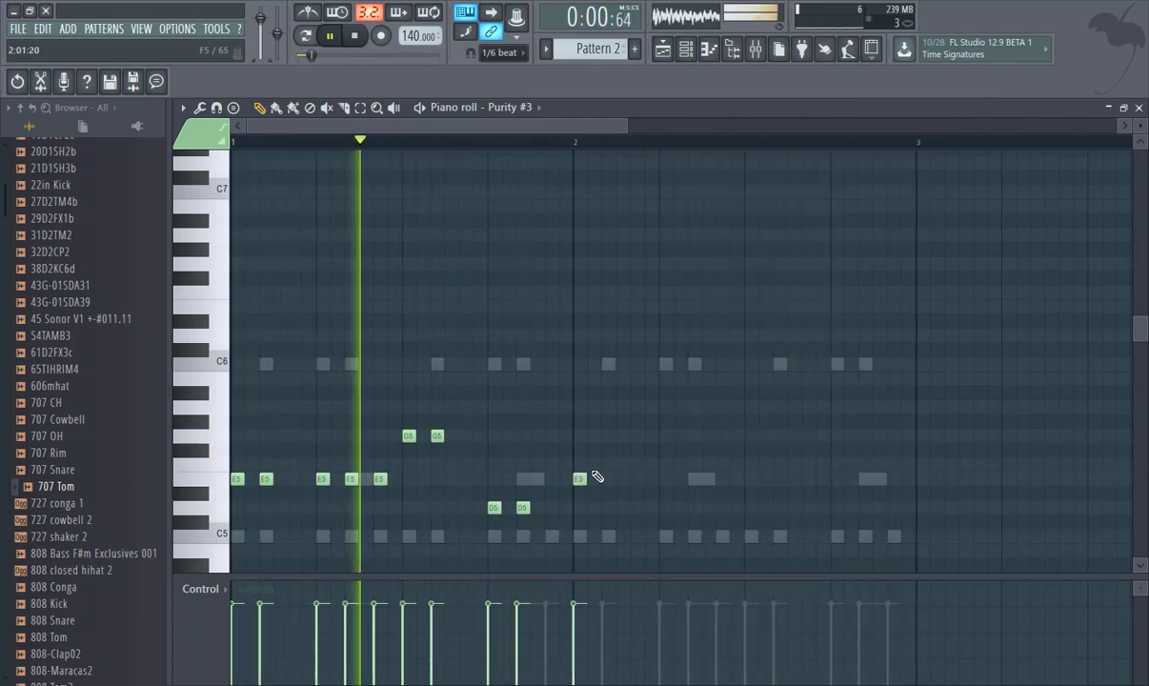
# Repeat the bar 1 melody in bar 2 with five E5, two G5 and two D5 notes.
pyautogui.click(581, 478)
pyautogui.click(609, 478)
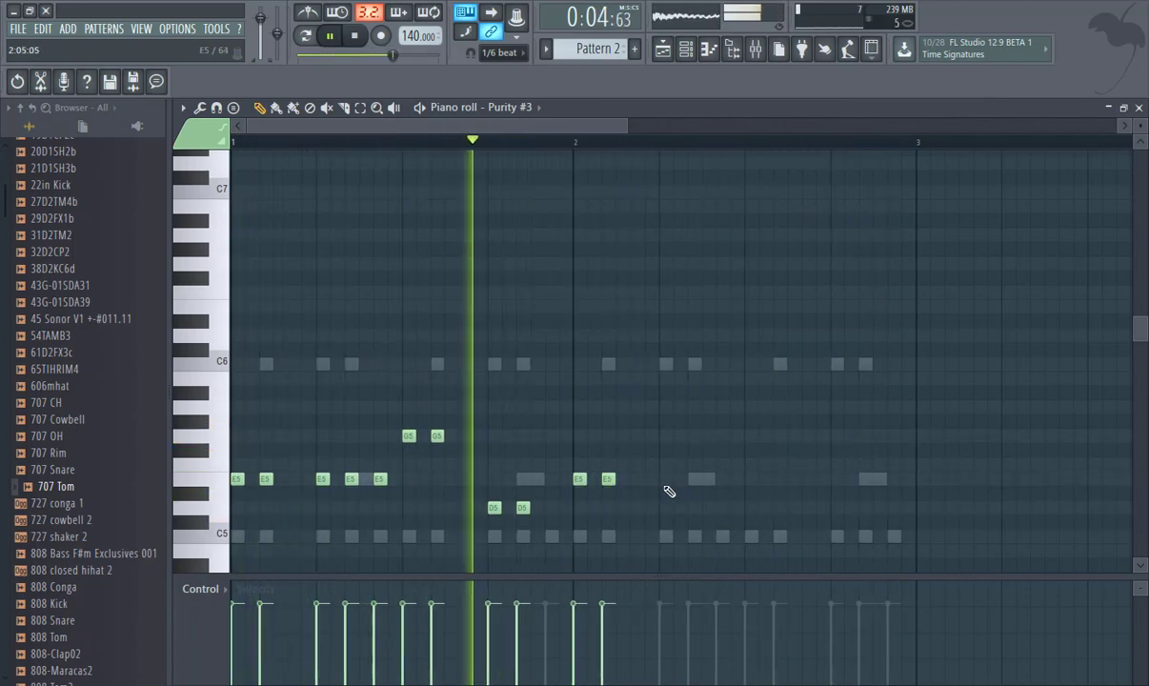
pyautogui.click(667, 479)
pyautogui.click(694, 478)
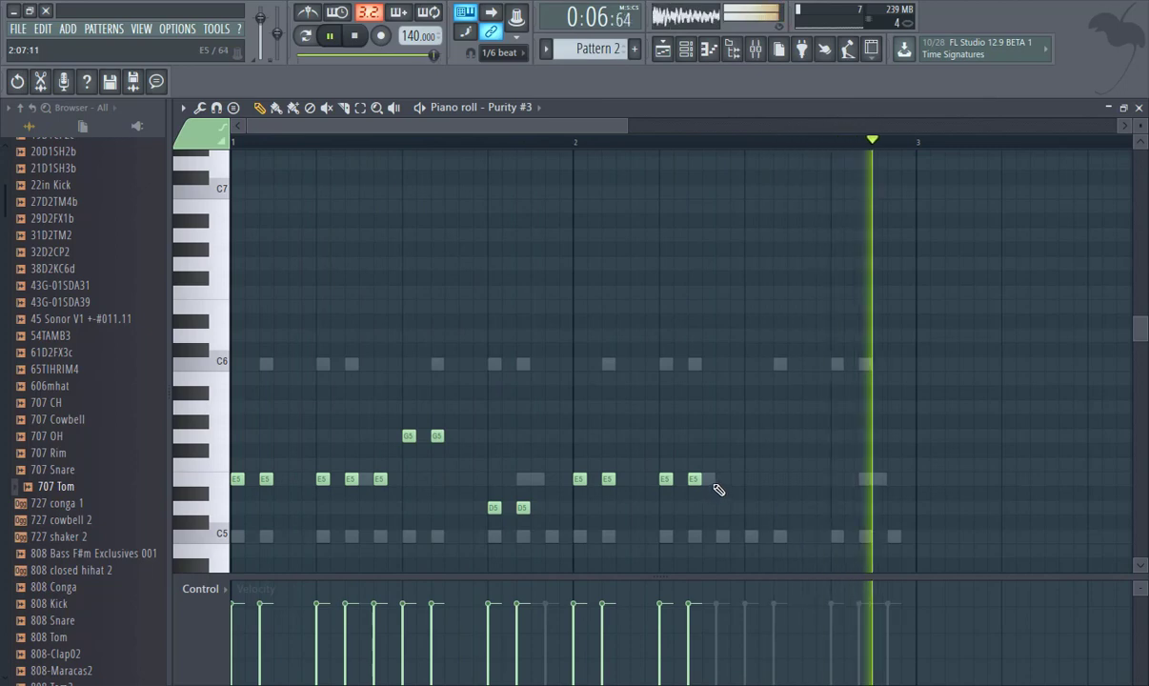
pyautogui.click(751, 435)
pyautogui.click(780, 437)
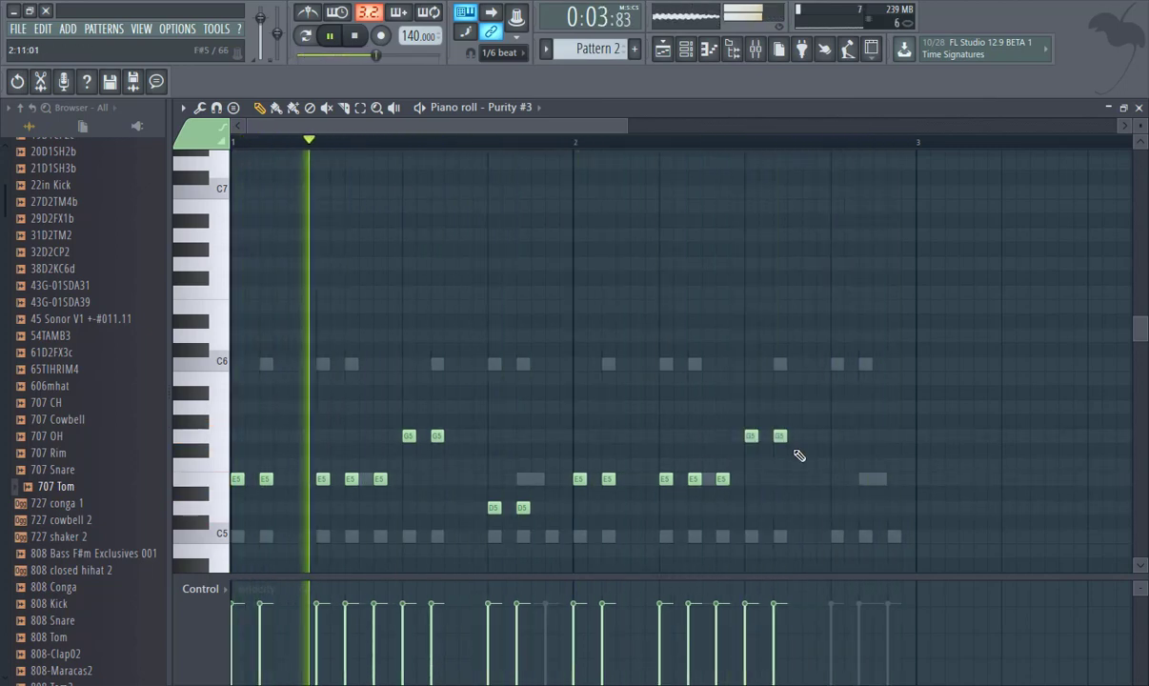
pyautogui.click(836, 508)
pyautogui.click(864, 508)
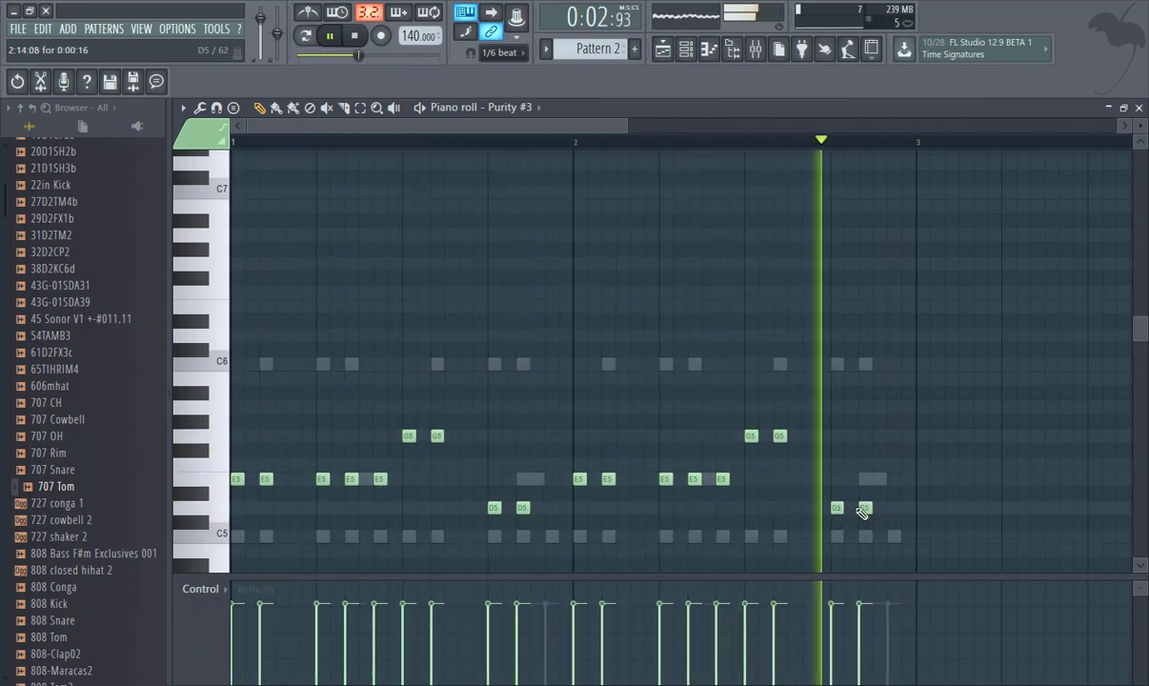
# Add a closing E5 note at the end of bar 2 in the Purity #3 melody and close the piano roll.
pyautogui.click(893, 479)
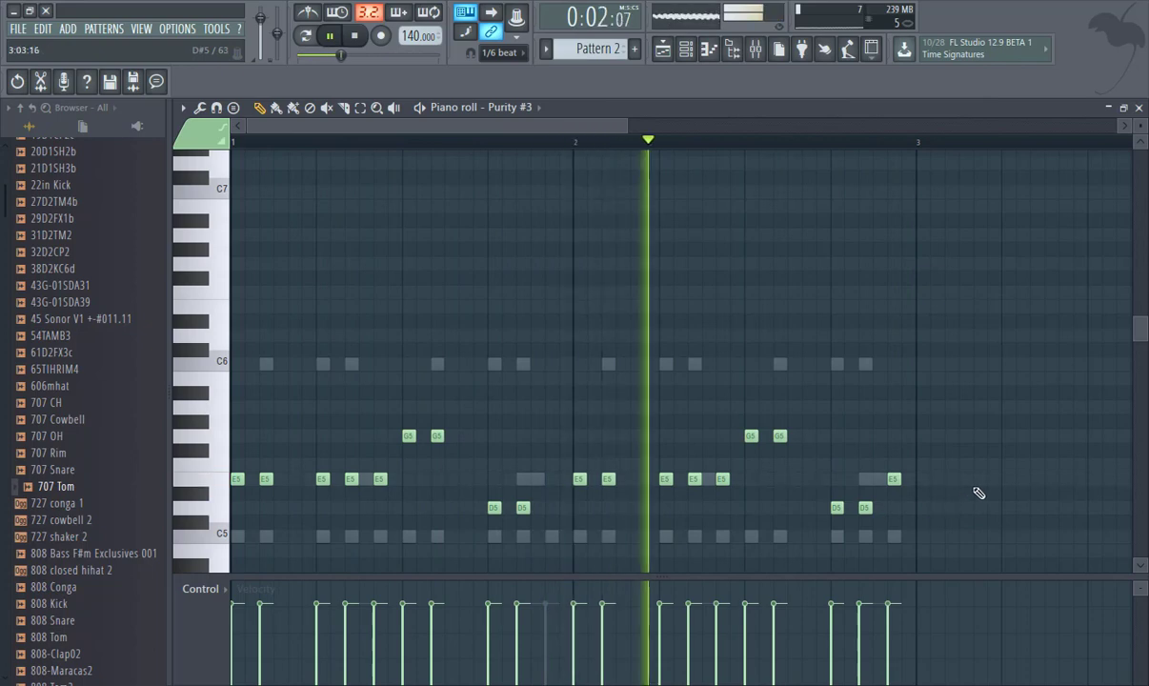
pyautogui.moveTo(962, 531); pyautogui.dragTo(162, 374)
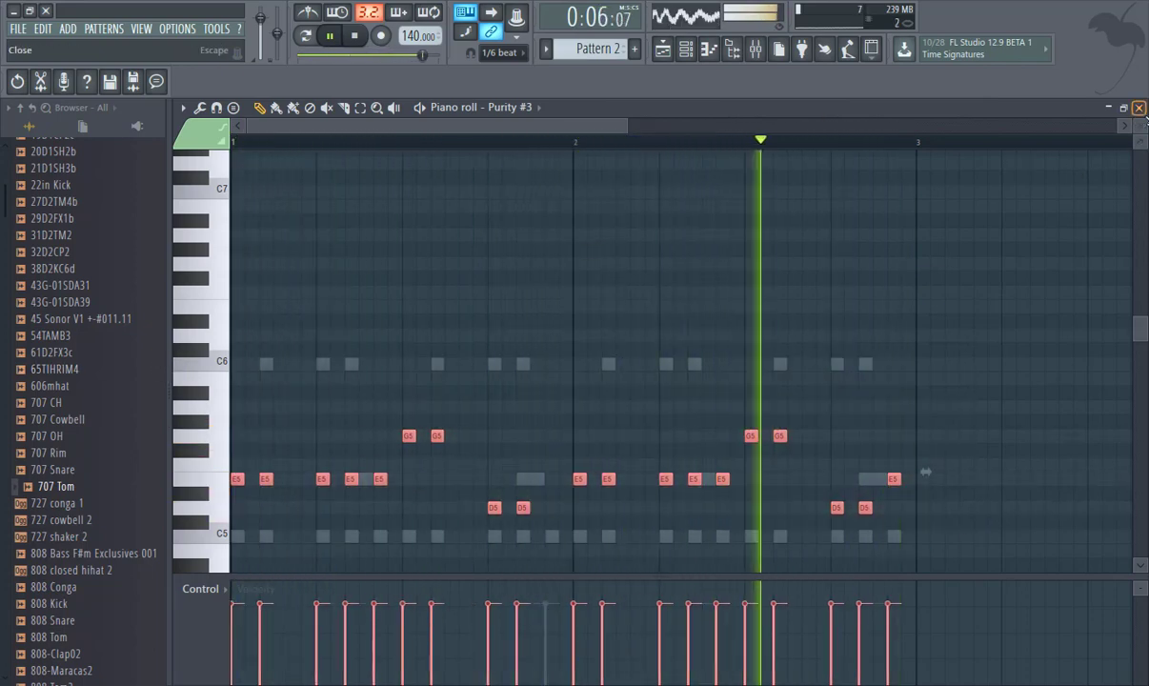
pyautogui.press('F7')
pyautogui.press('F7')
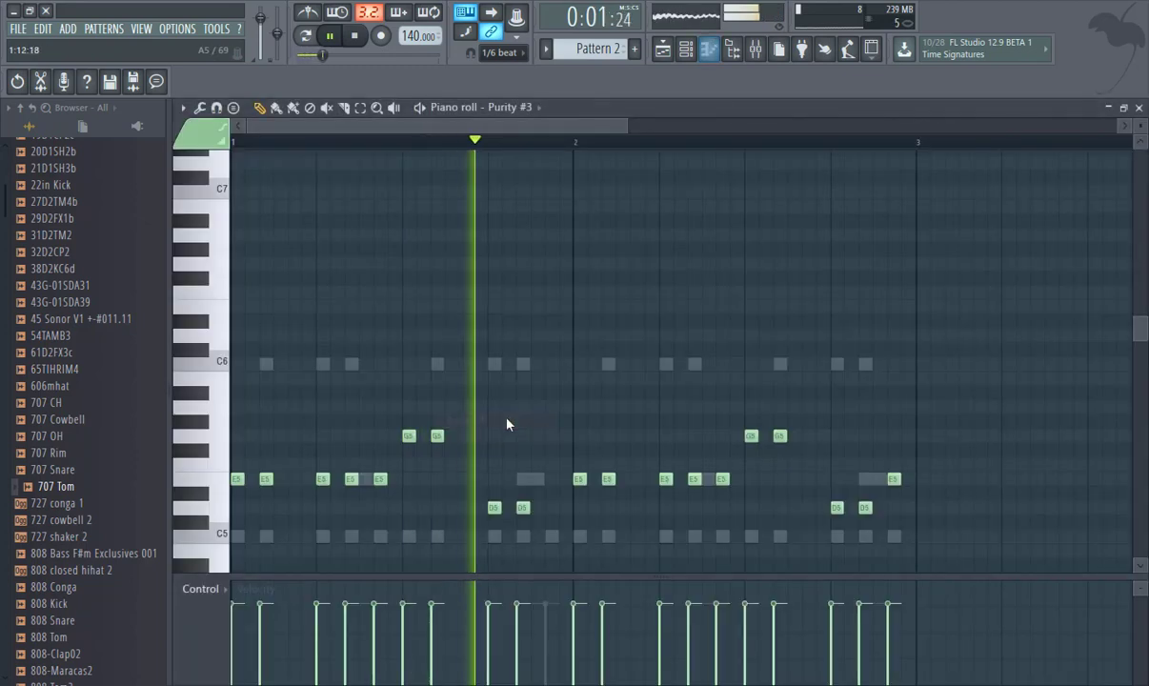
pyautogui.click(1138, 109)
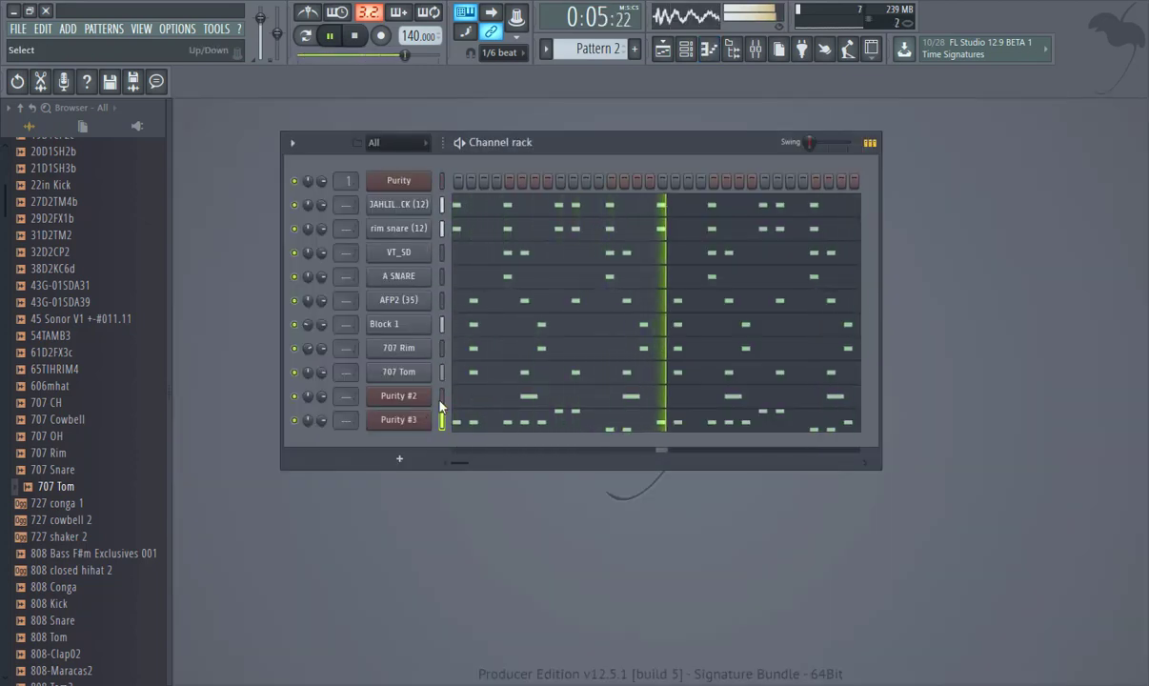
# Move the notes of the Purity #2 and Purity #3 channels from Pattern 2 into Pattern 1.
pyautogui.click(52, 28)
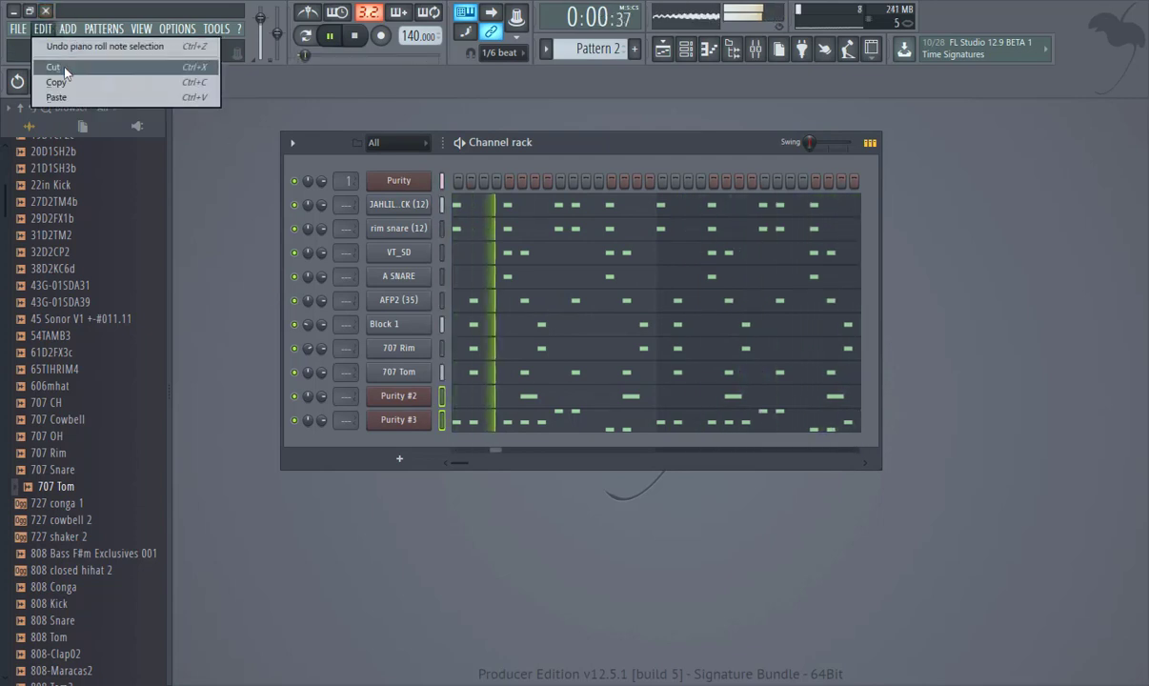
pyautogui.click(64, 67)
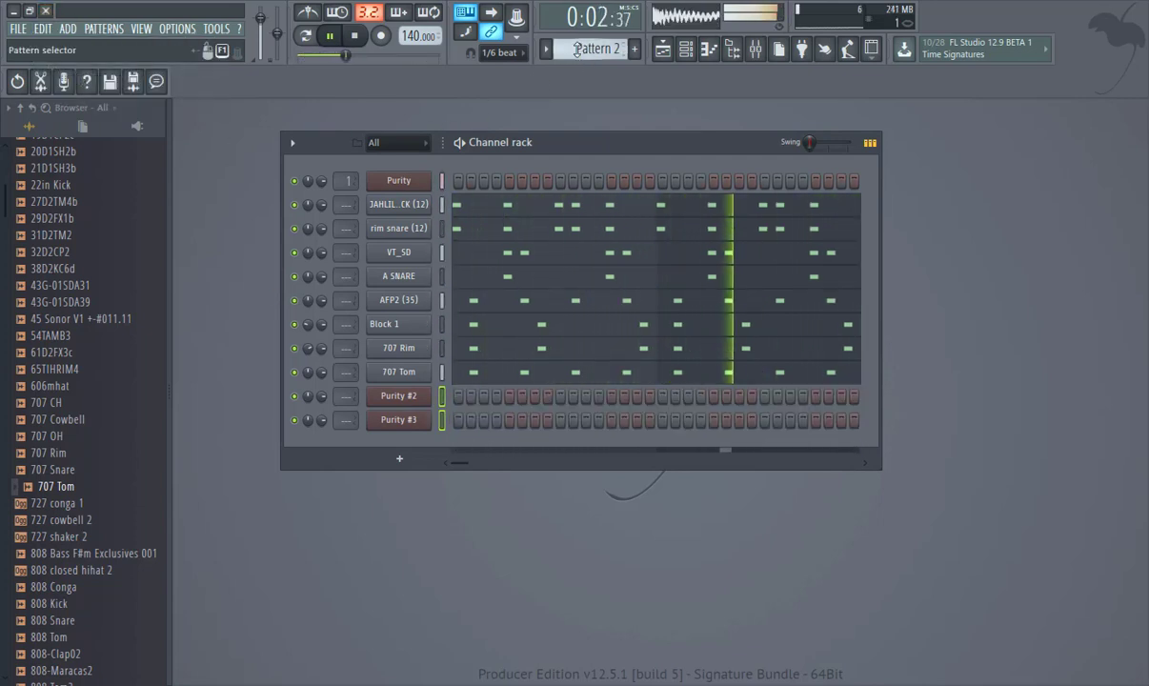
pyautogui.scroll(1, 576, 50)
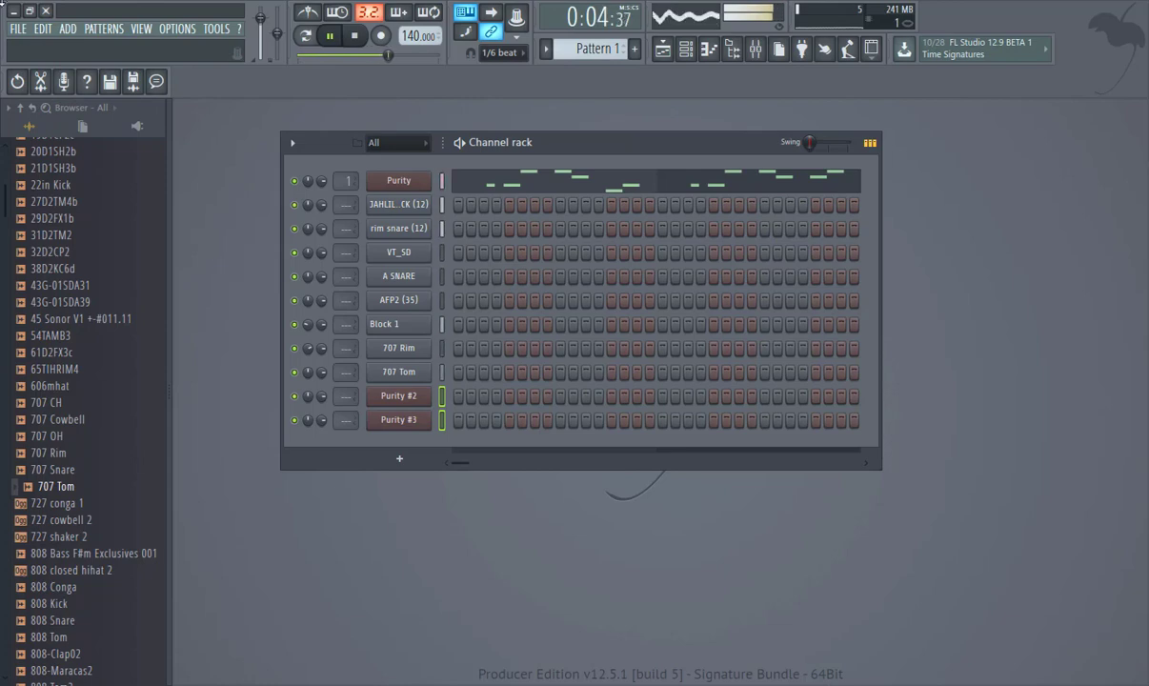
pyautogui.click(68, 28)
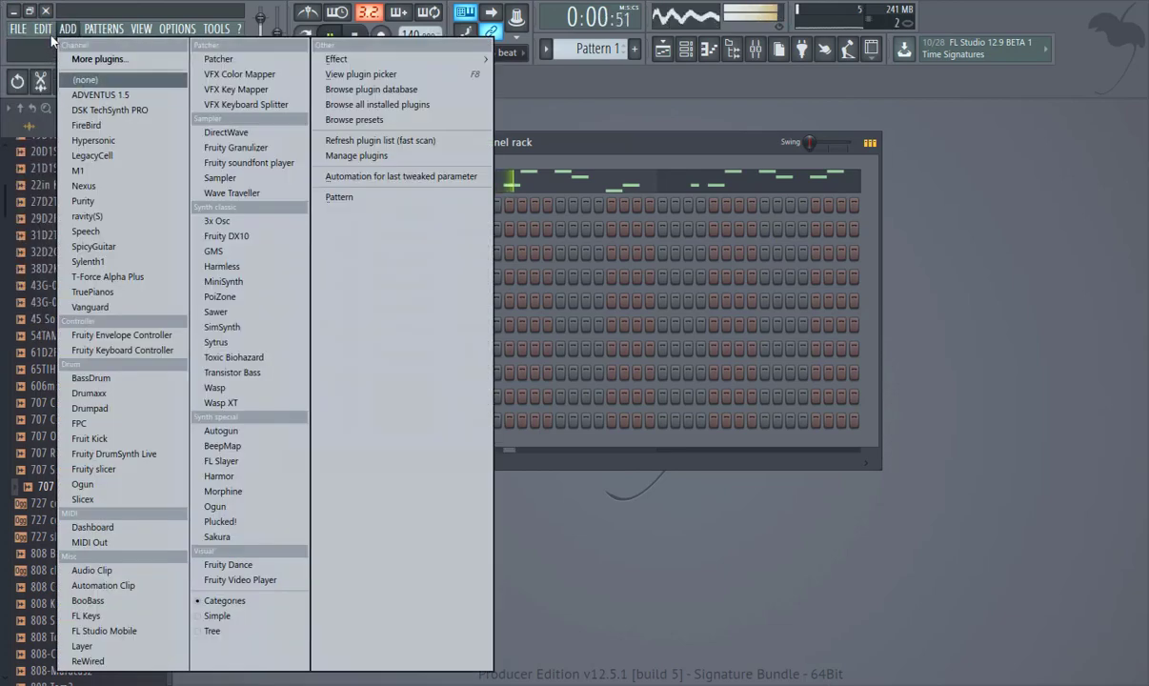
pyautogui.moveTo(43, 29)
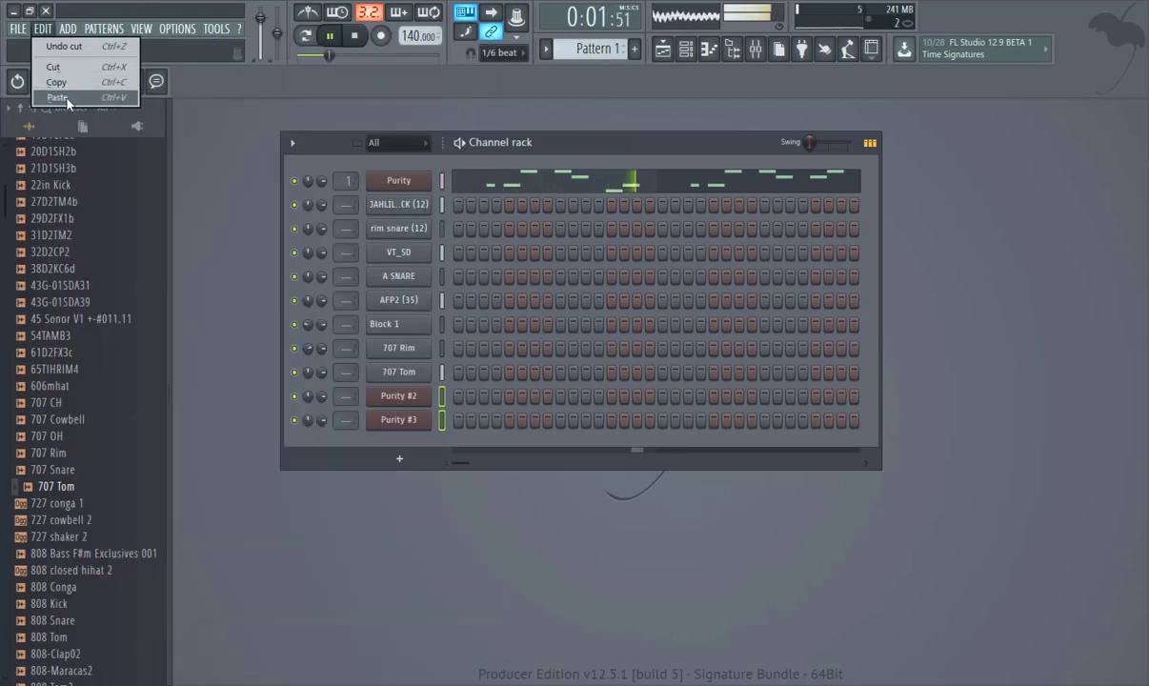
pyautogui.click(58, 98)
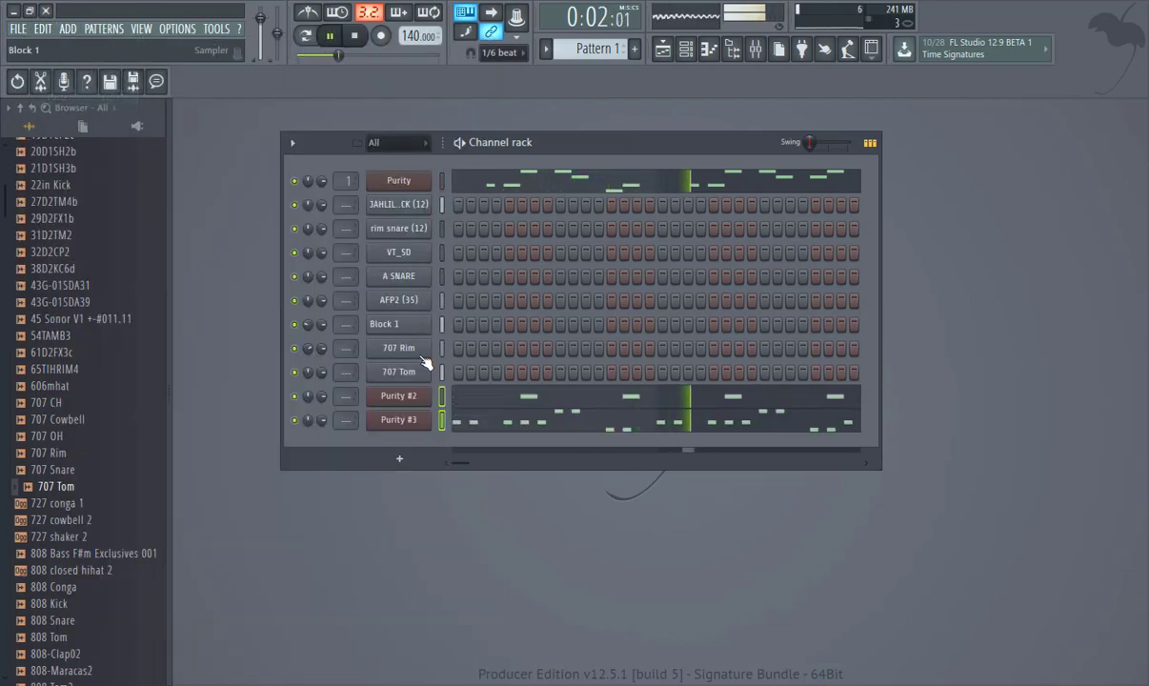
# In the Purity #2 piano roll, duplicate the four E5 notes of bars 1–2 into bars 3–4, and close it.
pyautogui.click(581, 404)
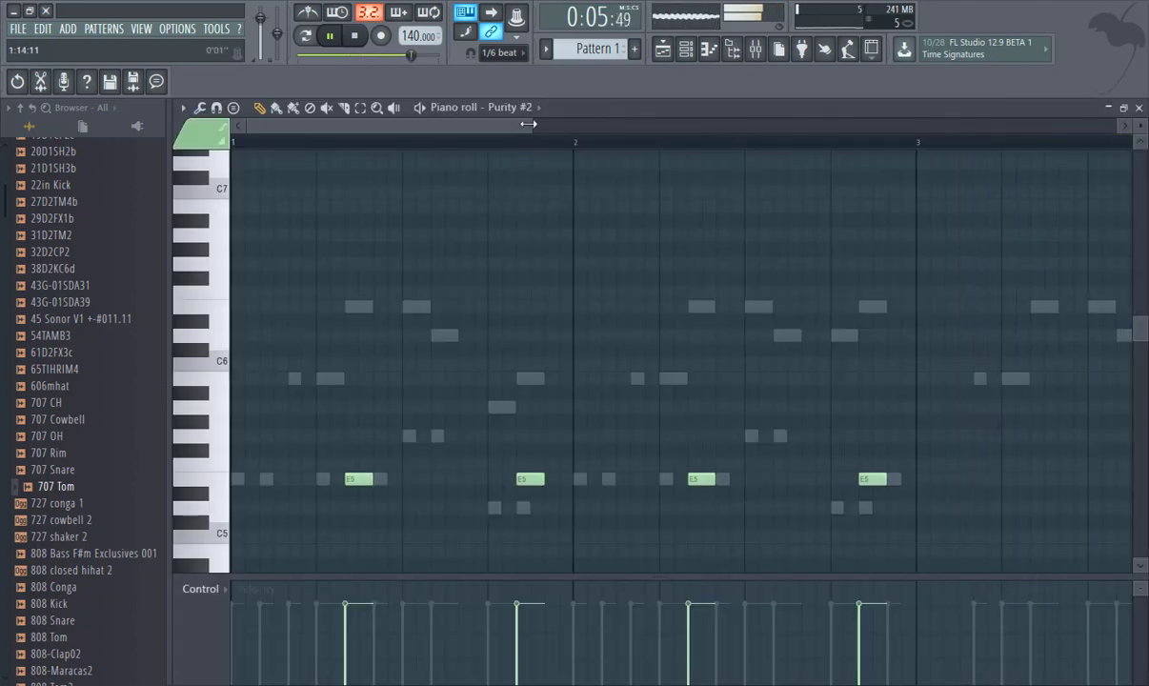
pyautogui.moveTo(527, 124); pyautogui.dragTo(733, 124)
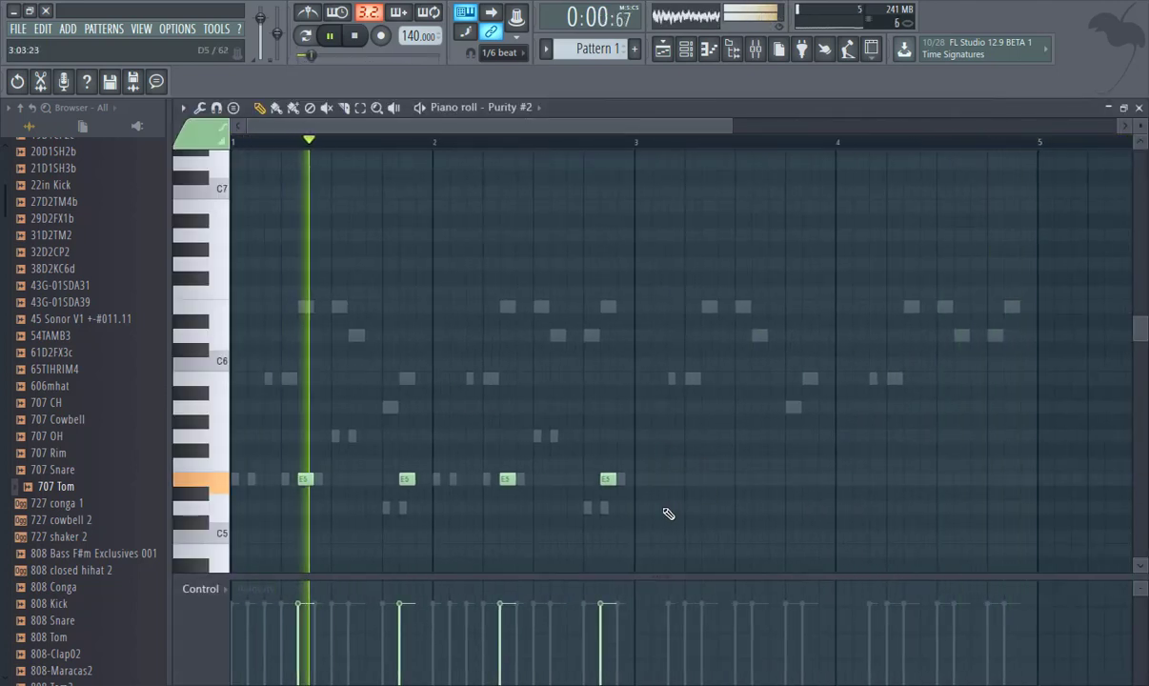
pyautogui.moveTo(664, 526); pyautogui.dragTo(709, 509)
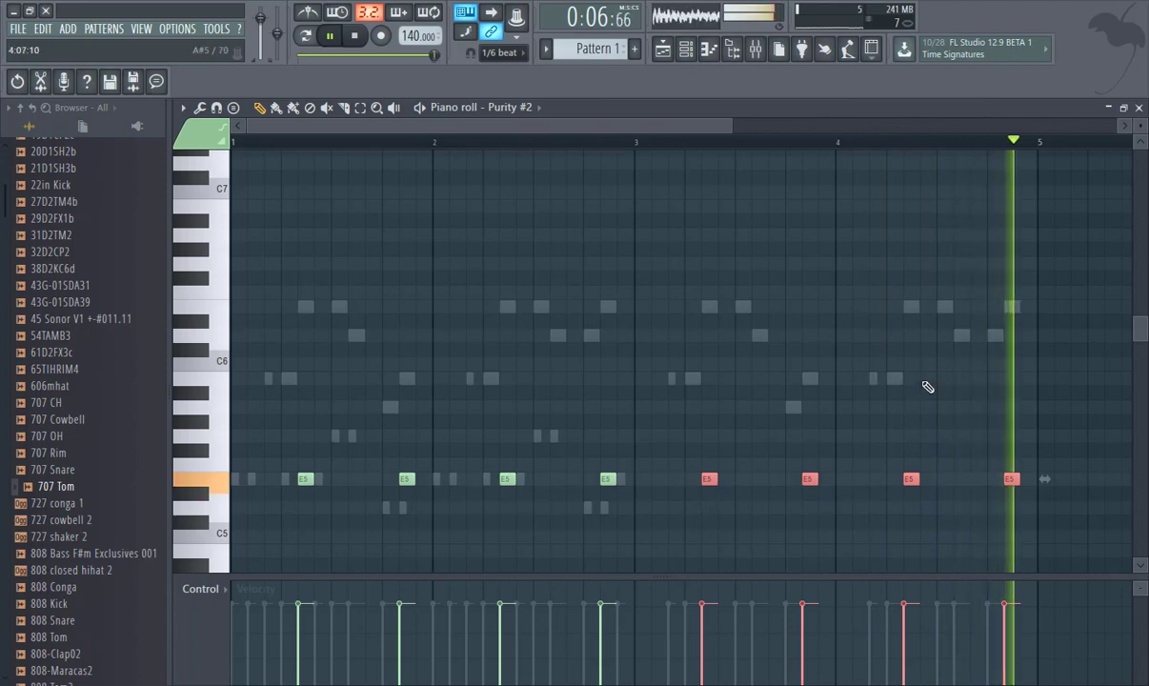
pyautogui.click(1139, 107)
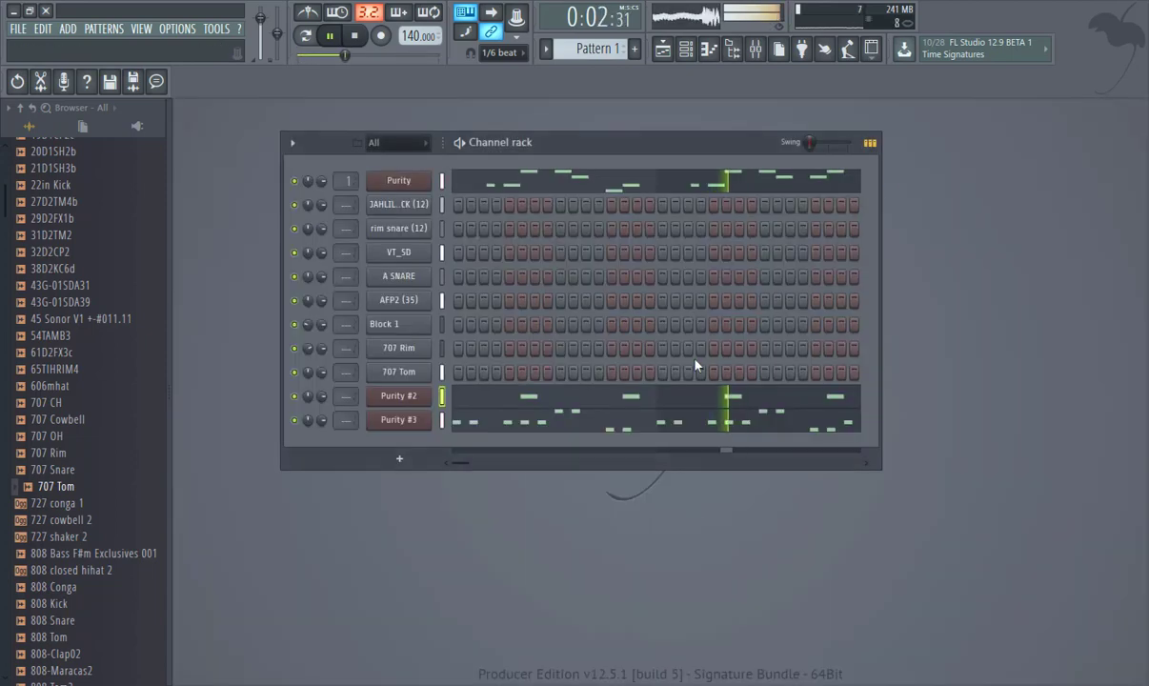
# Duplicate the two-bar Purity #3 melody into bars 3–4, align the copy with the start of bar 3, and close the piano roll.
pyautogui.click(421, 421)
pyautogui.click(770, 182)
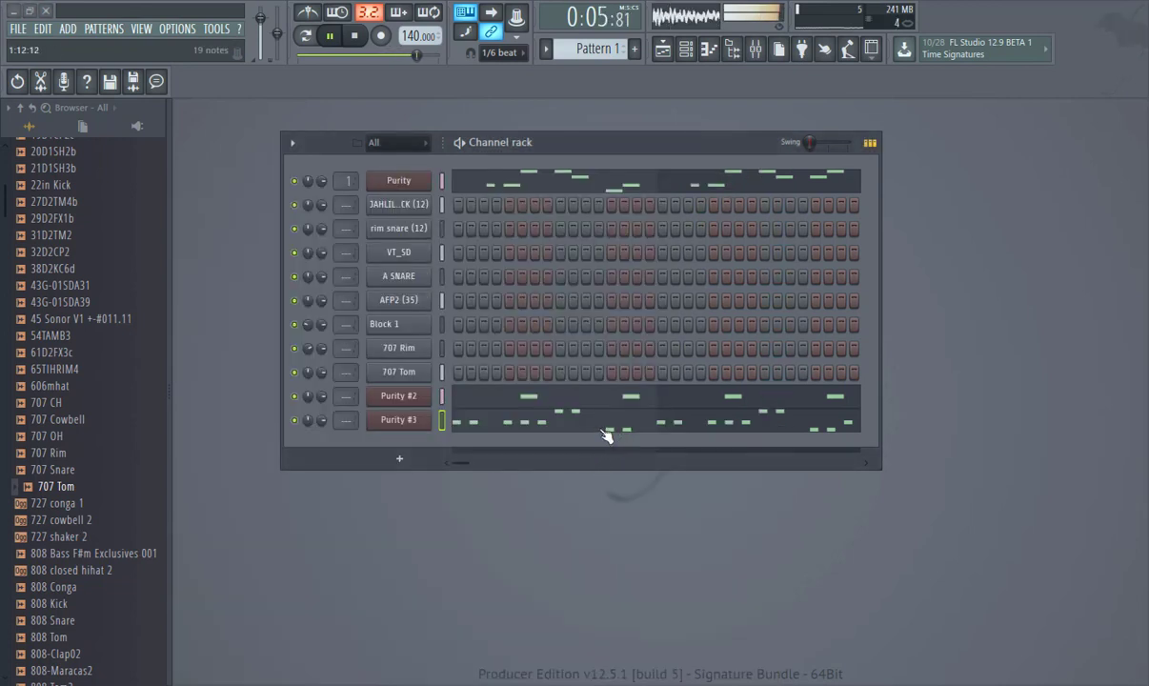
pyautogui.click(606, 435)
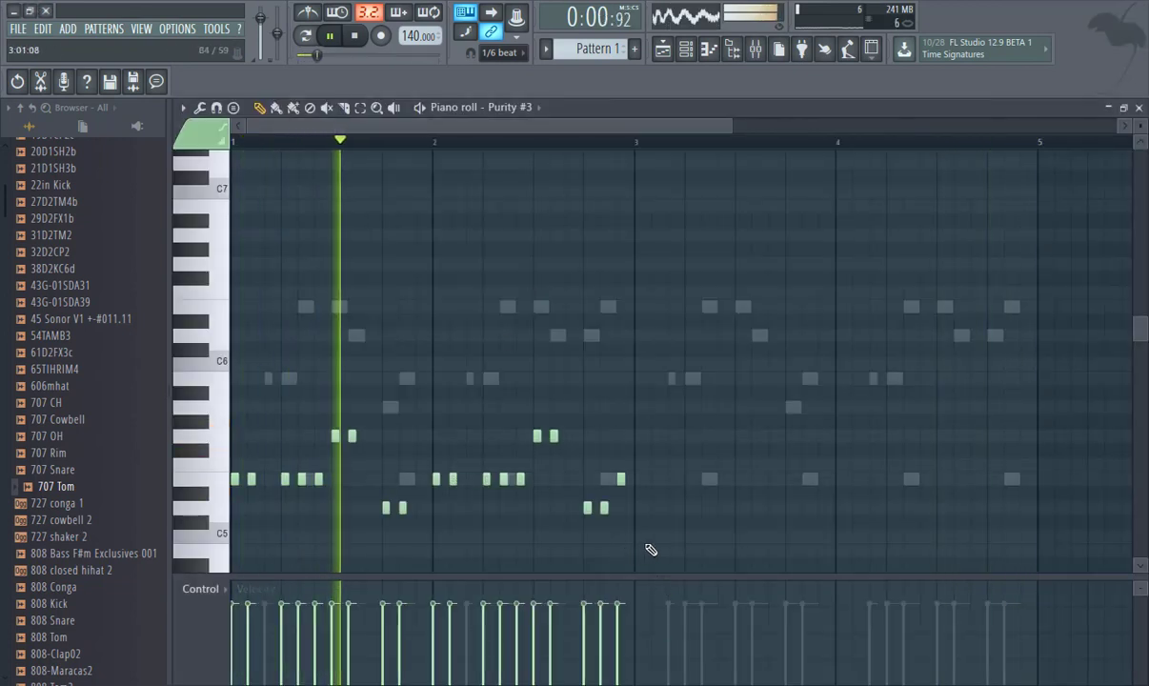
pyautogui.moveTo(650, 550); pyautogui.dragTo(236, 477)
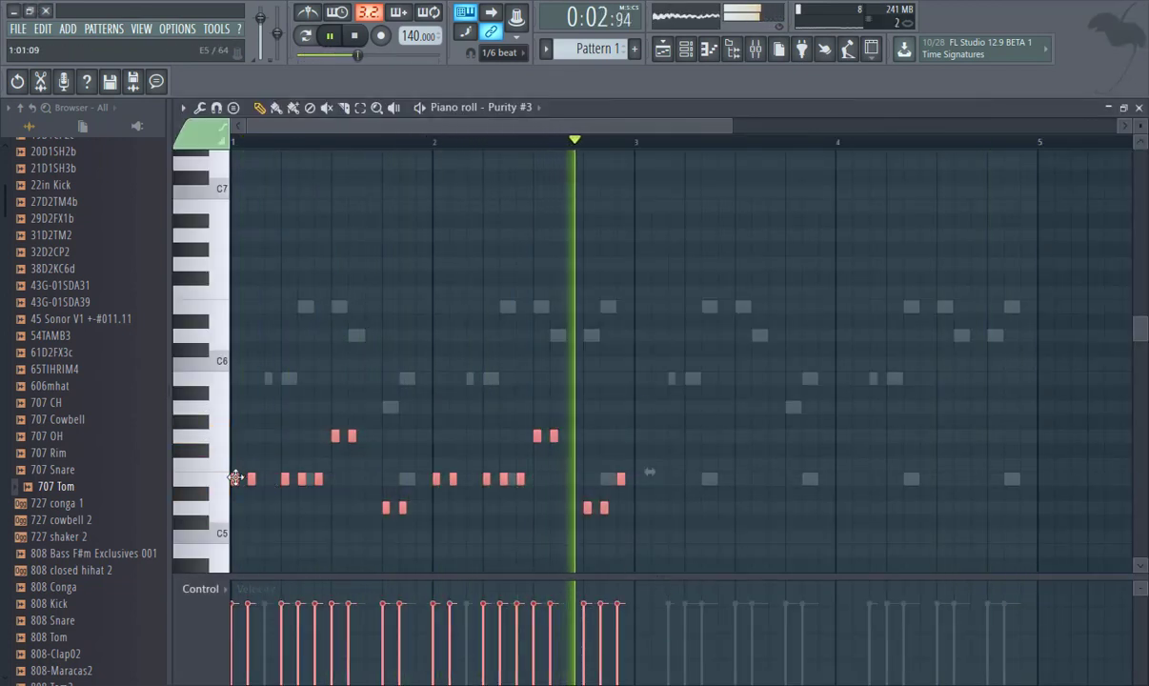
pyautogui.hotkey('ctrl', 'b')
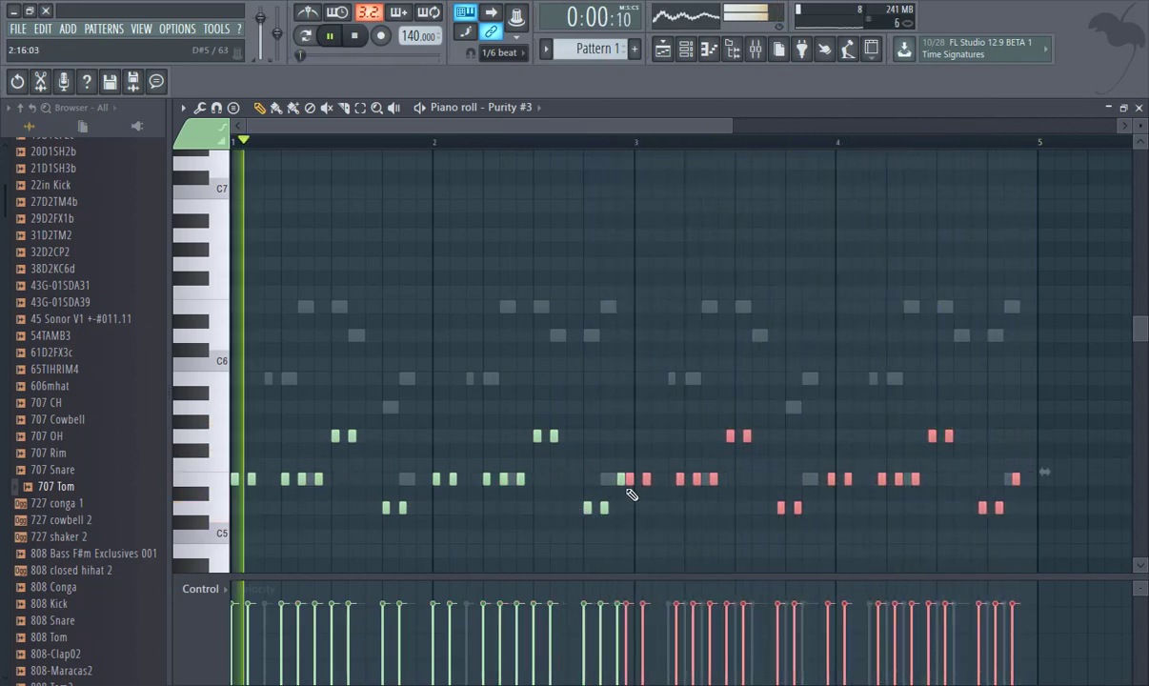
pyautogui.moveTo(625, 477); pyautogui.dragTo(633, 477)
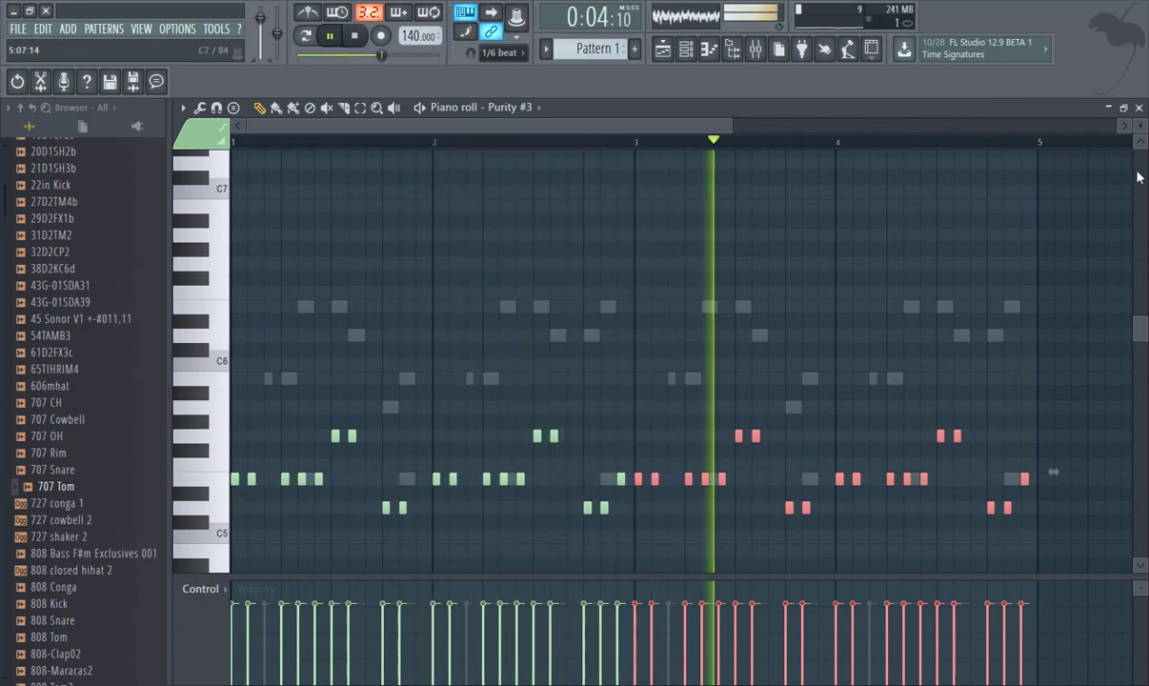
pyautogui.click(1139, 108)
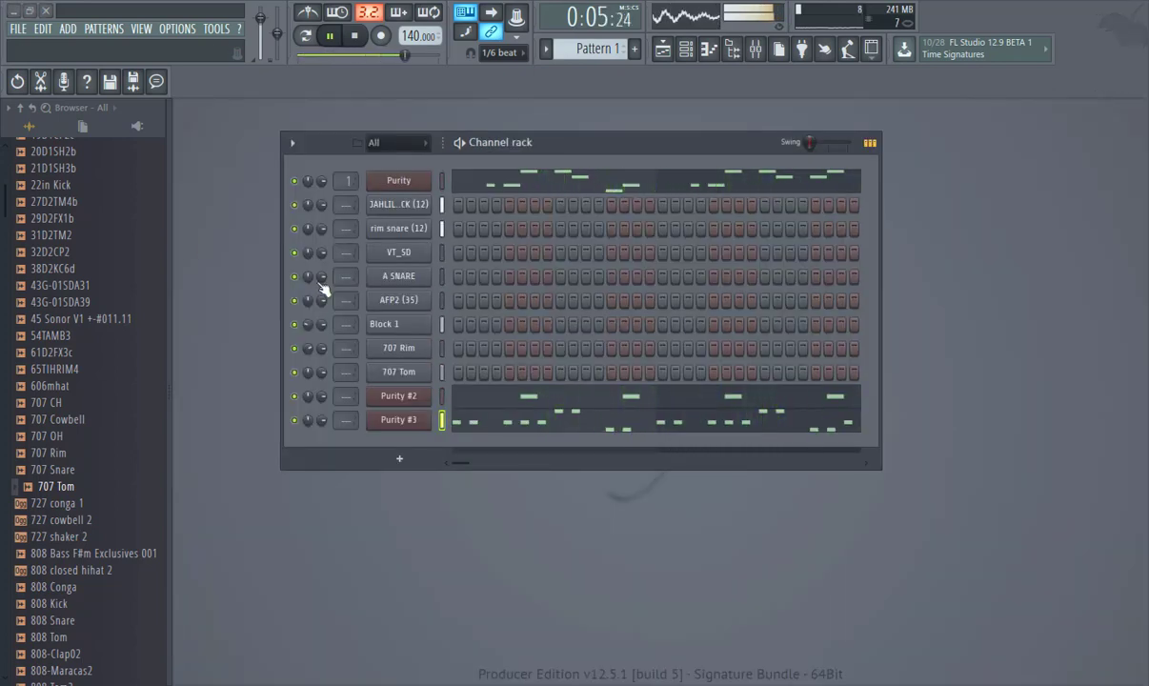
# Change the Purity #3 sound to the Breath Harmonics preset from the Bell & Perc category and close the plugin window.
pyautogui.click(395, 421)
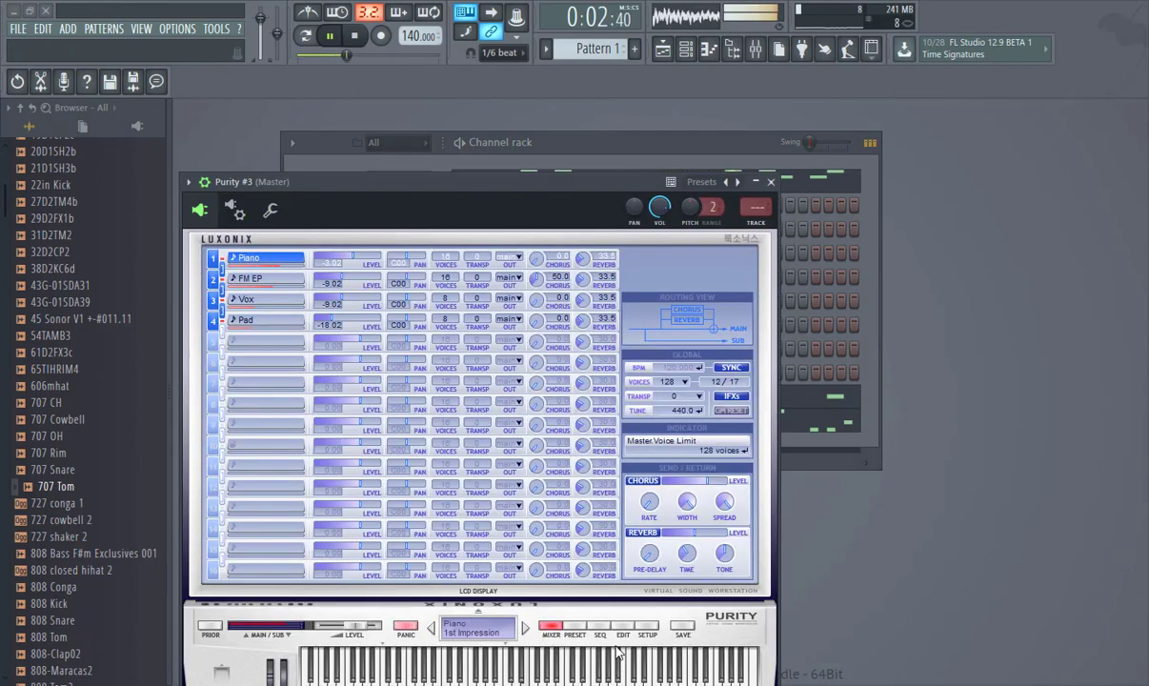
pyautogui.click(576, 633)
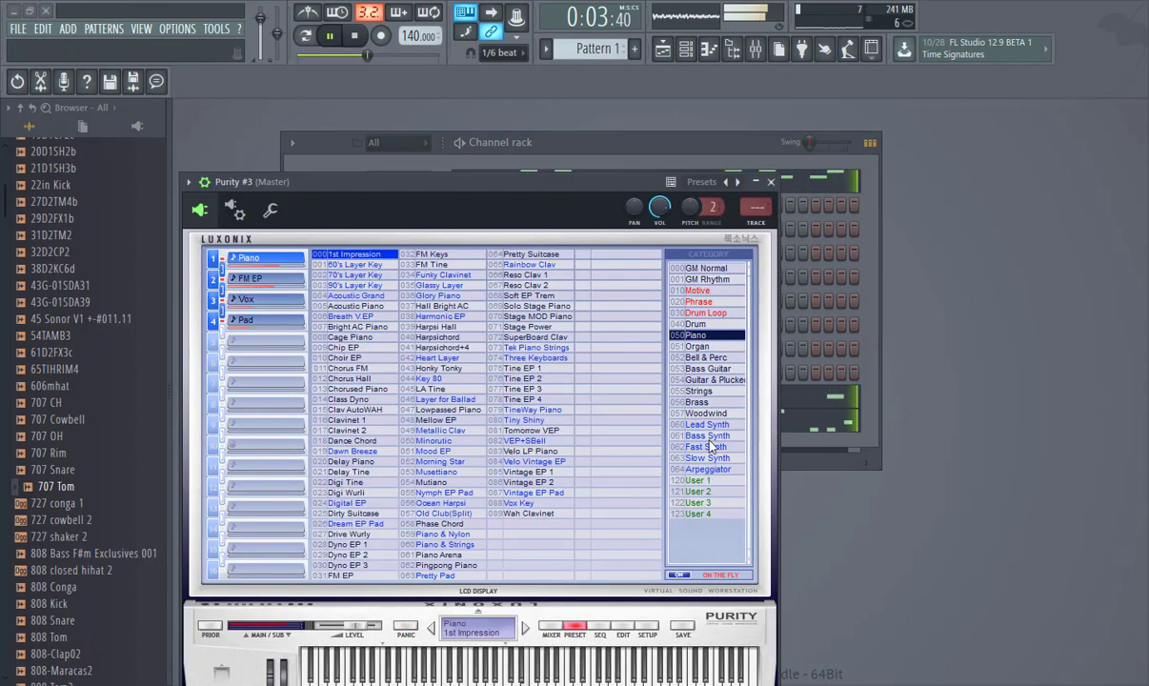
pyautogui.click(707, 357)
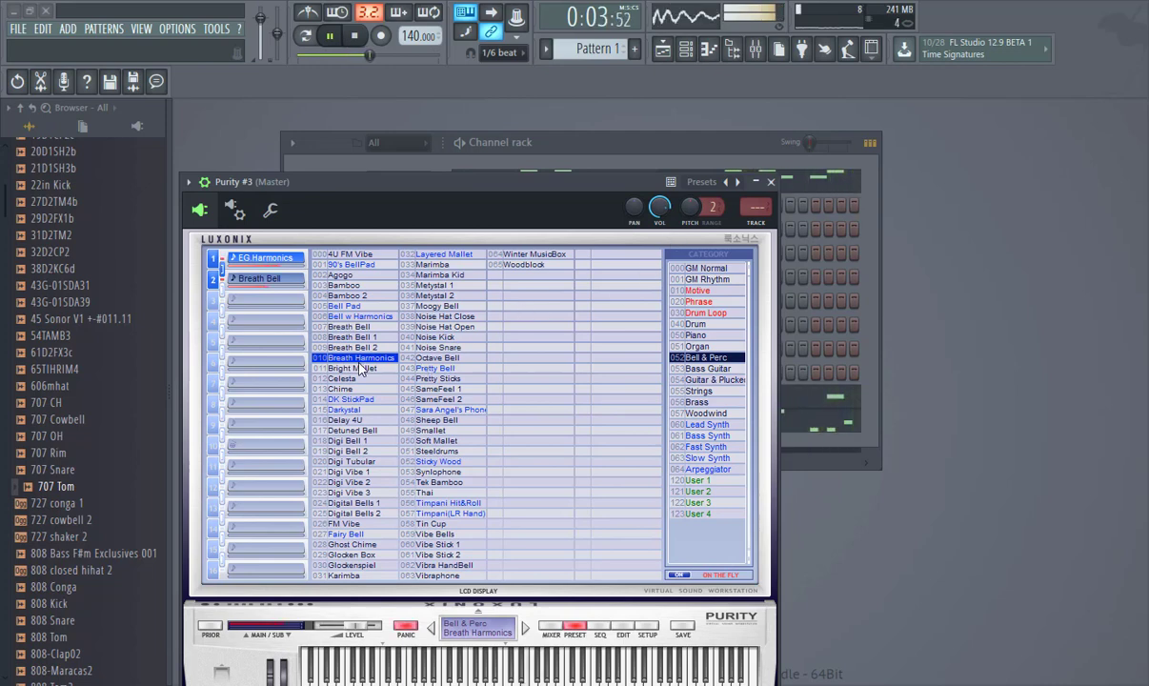
pyautogui.click(774, 182)
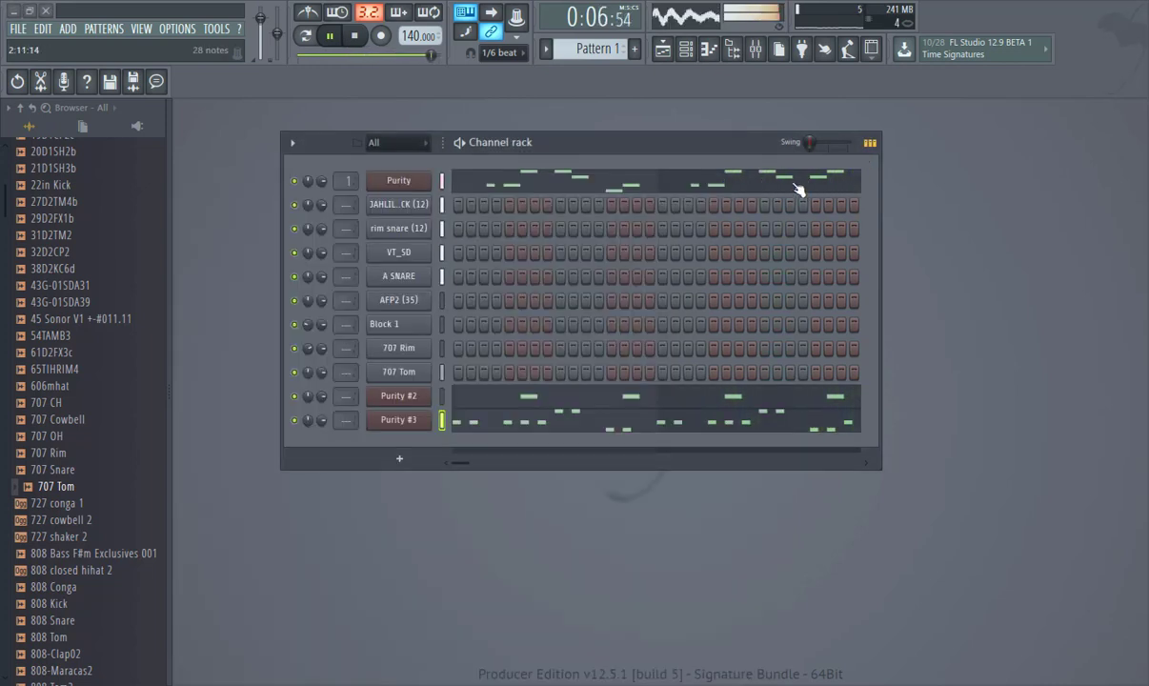
# Add a ravity(S) channel, load the factory Piano preset 70's Layer Key, and close the plugin window.
pyautogui.click(400, 455)
pyautogui.click(460, 191)
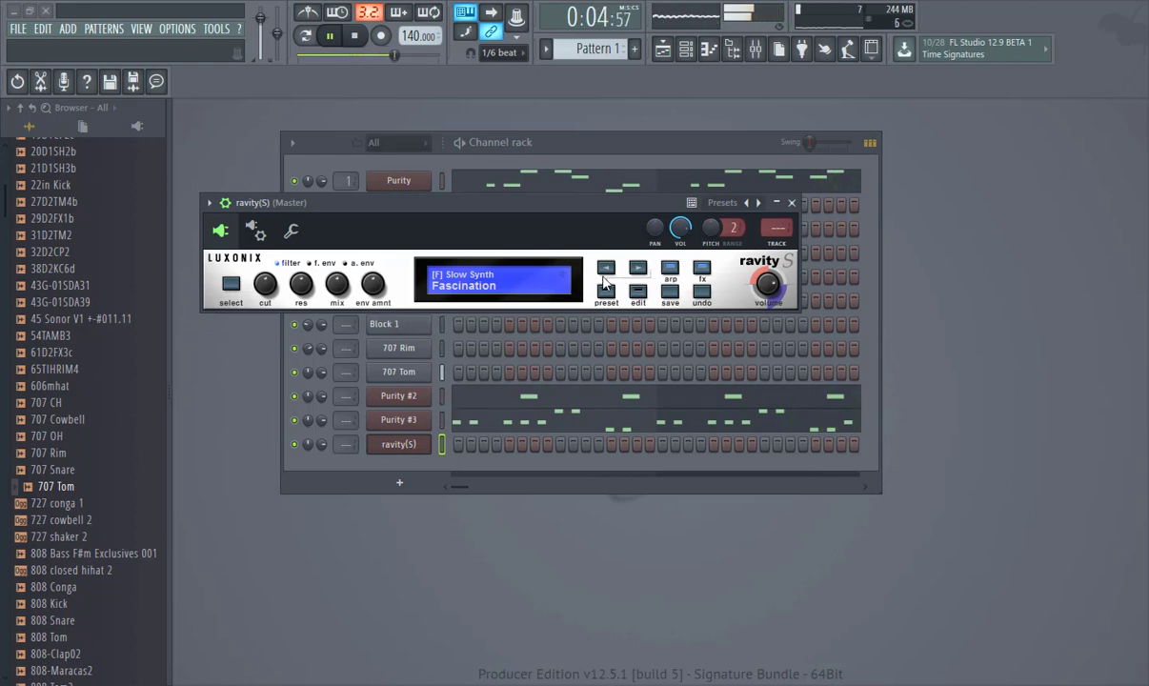
pyautogui.click(512, 266)
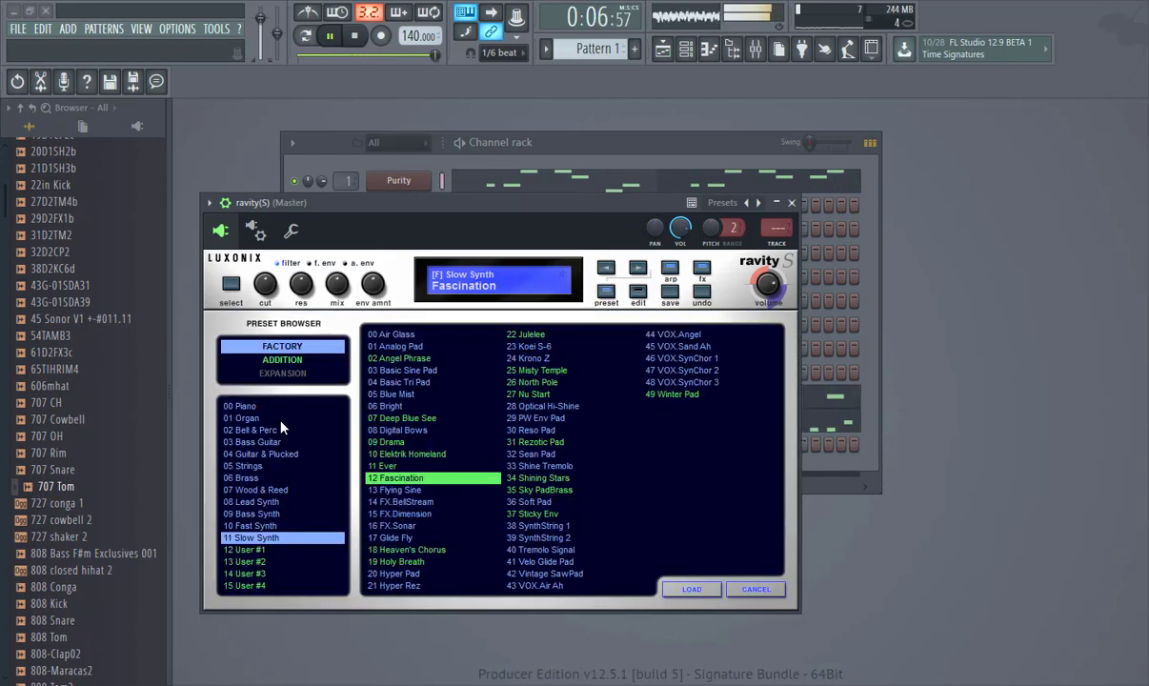
pyautogui.click(250, 406)
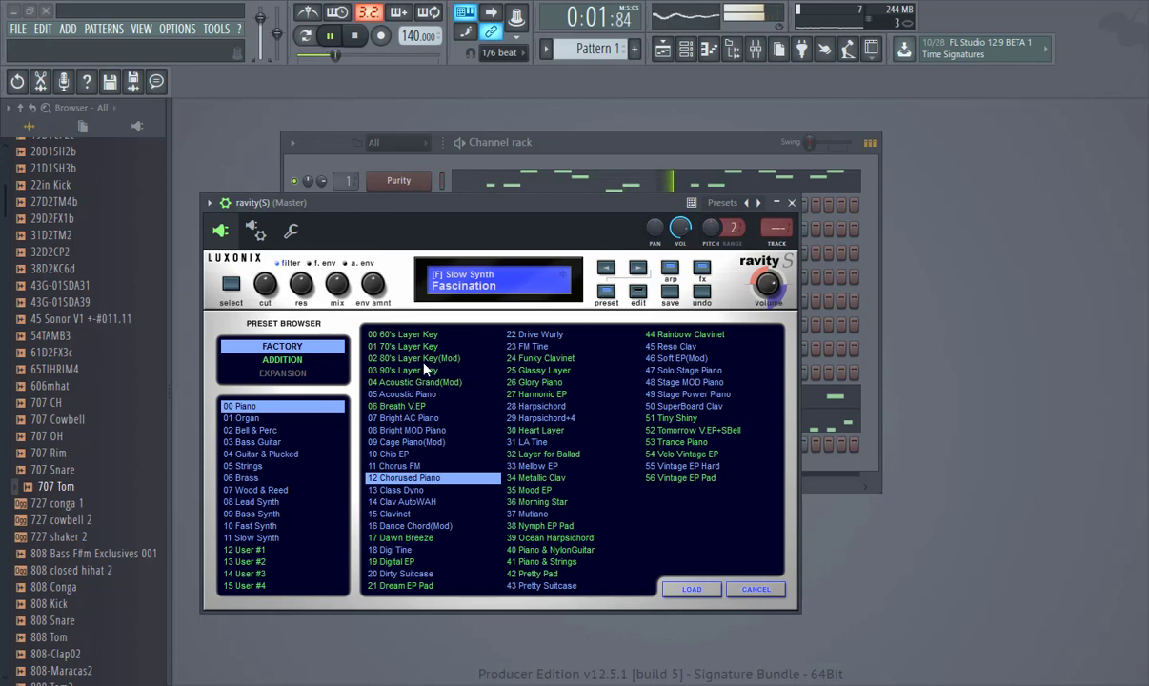
pyautogui.doubleClick(398, 349)
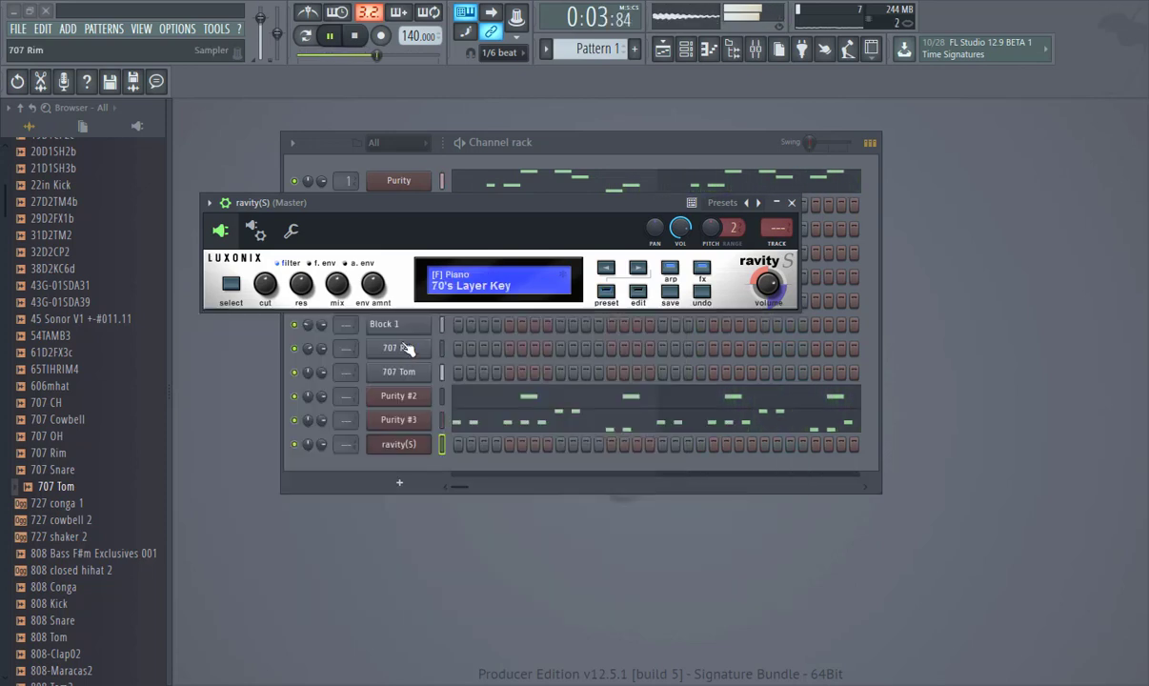
pyautogui.click(474, 278)
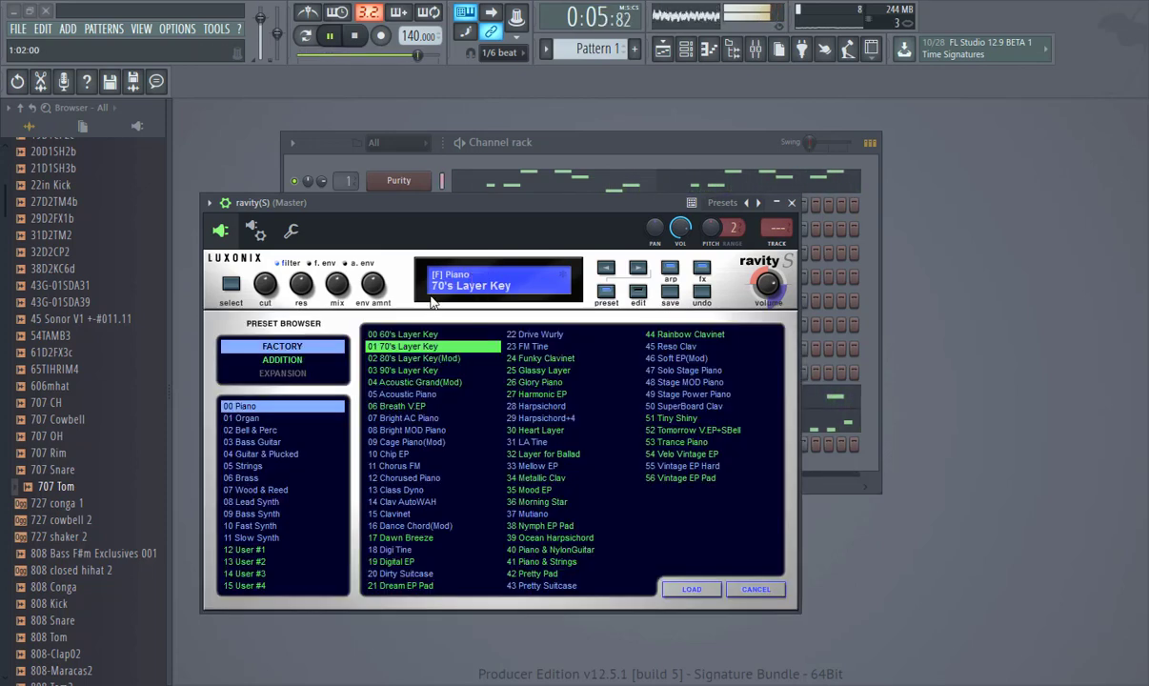
pyautogui.click(791, 203)
# In the ravity(S) piano roll, place short notes D5, F5, F5, D5 from beat 2 of bar 1, and move both F5 notes to E5.
pyautogui.rightClick(417, 446)
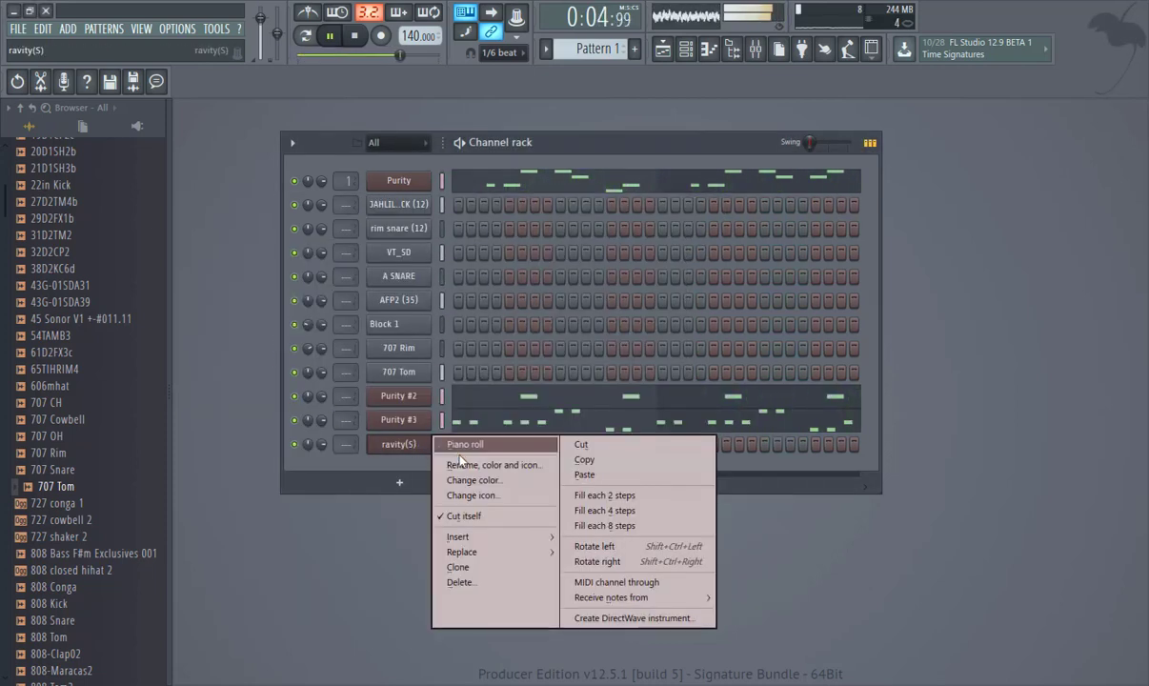
pyautogui.click(463, 445)
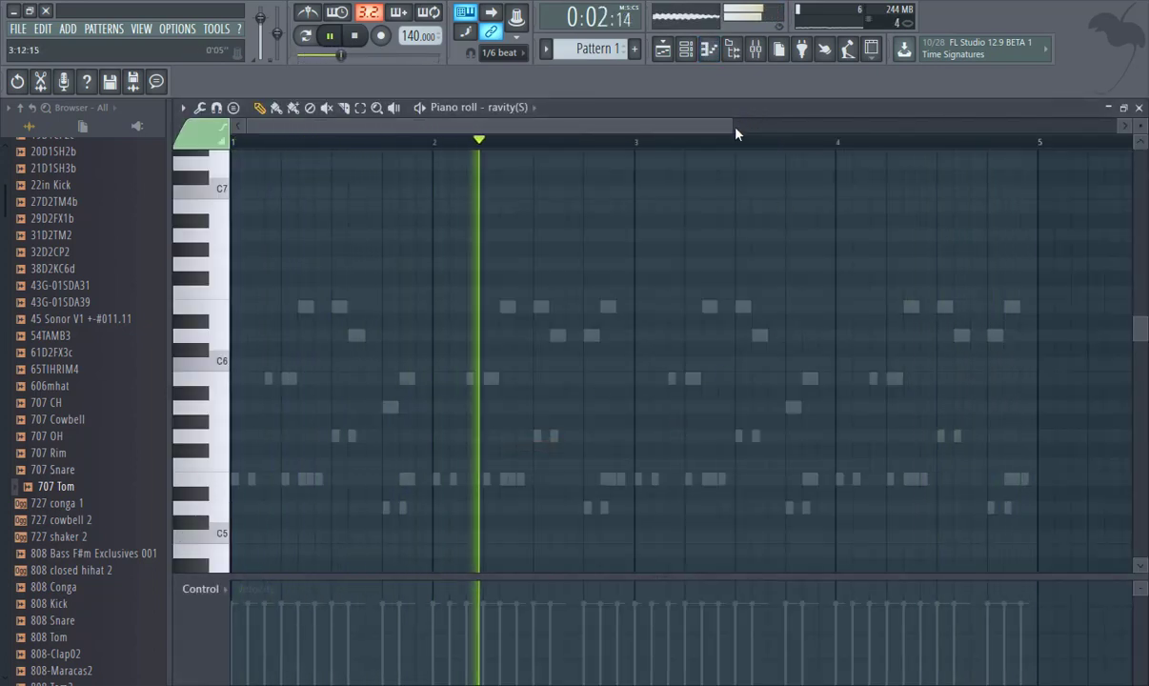
pyautogui.moveTo(736, 133); pyautogui.dragTo(678, 131)
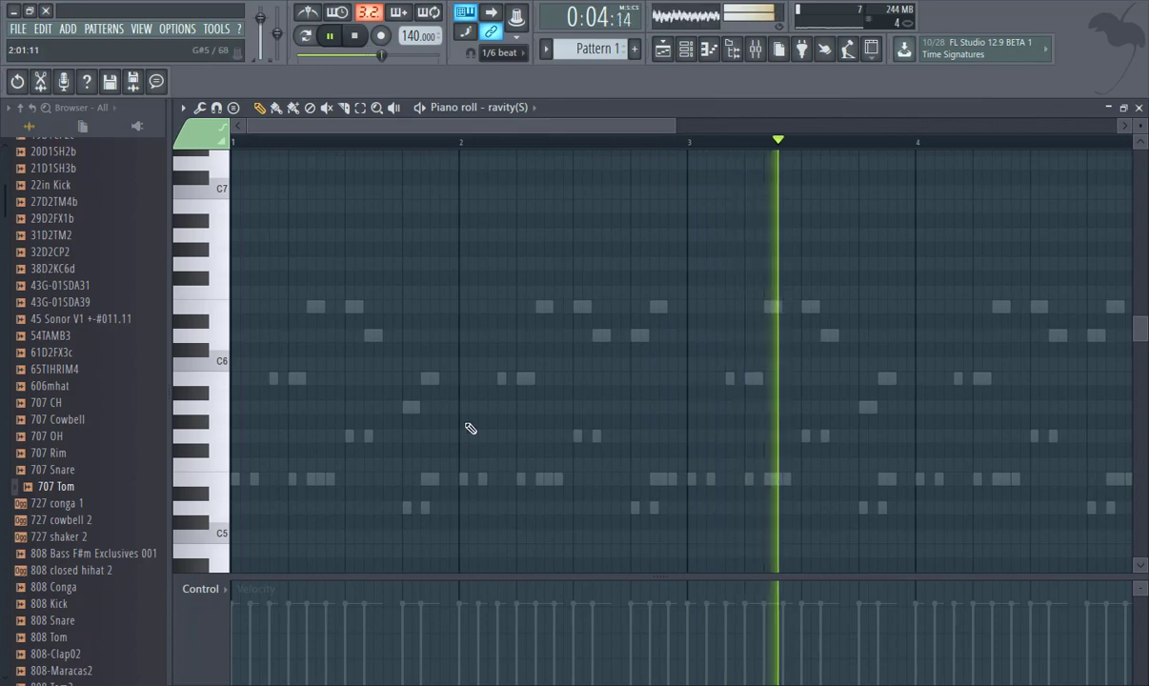
pyautogui.click(293, 508)
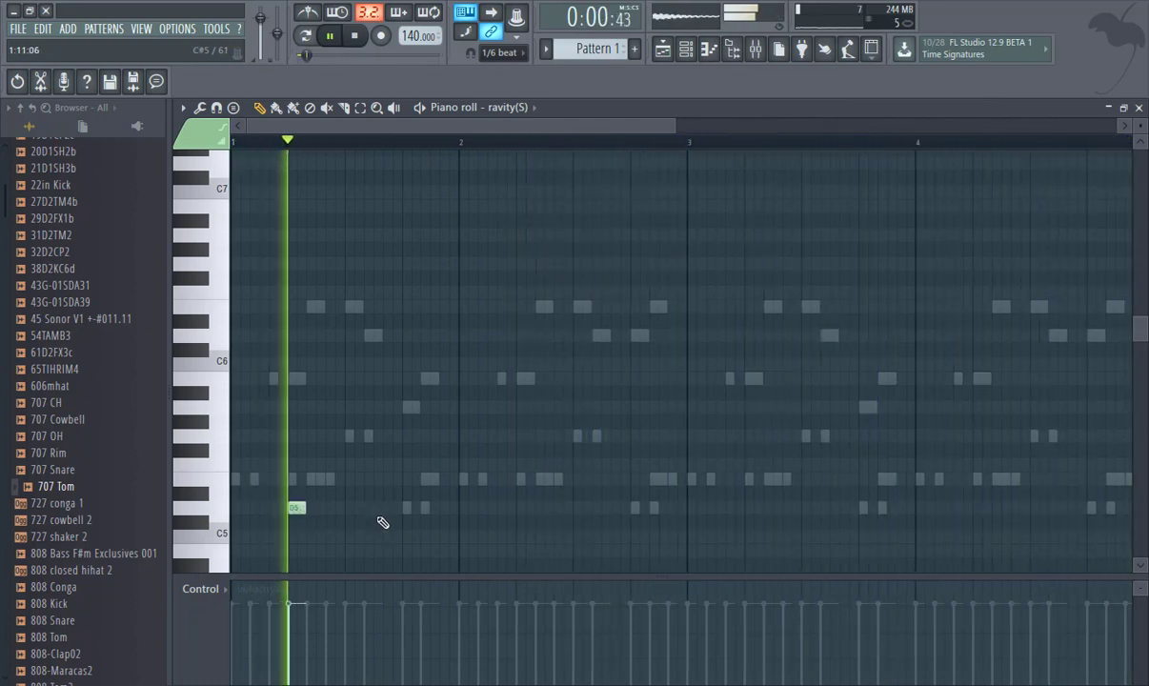
pyautogui.press('space')
pyautogui.press('space')
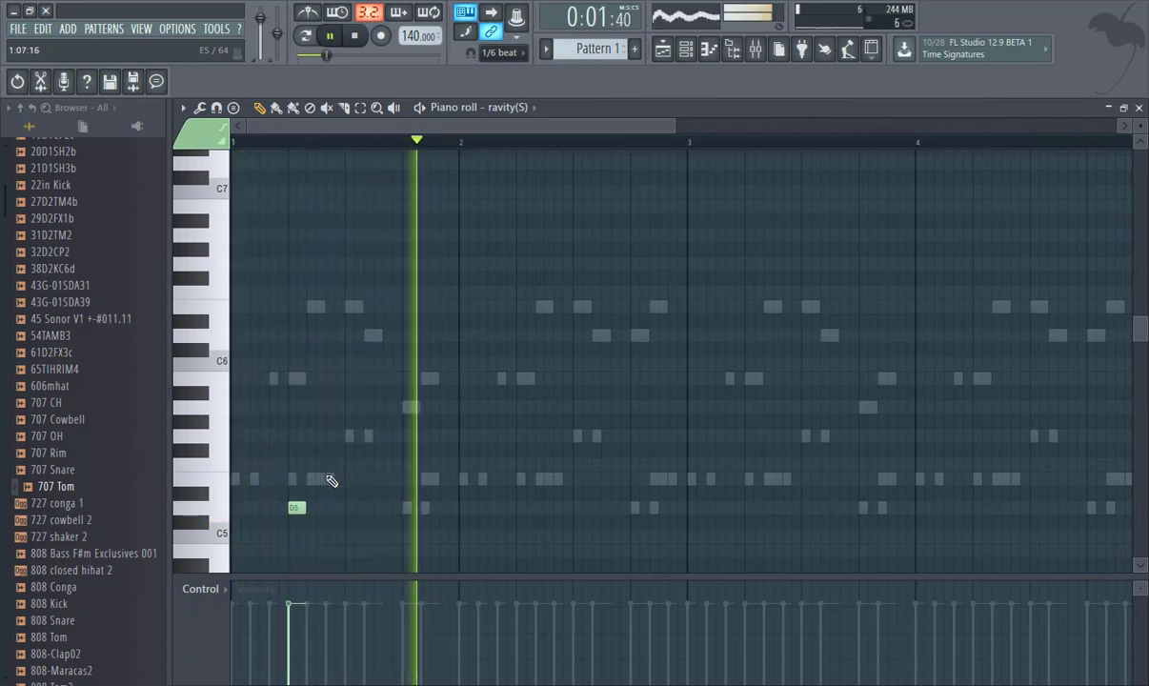
pyautogui.click(310, 464)
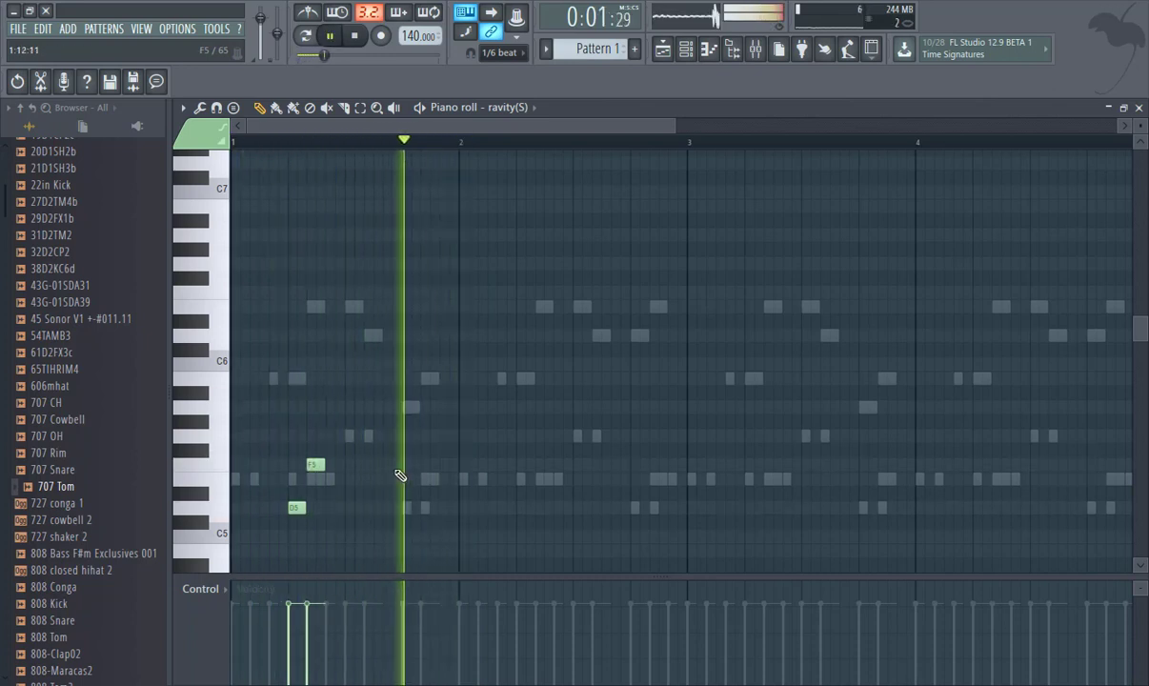
pyautogui.click(349, 465)
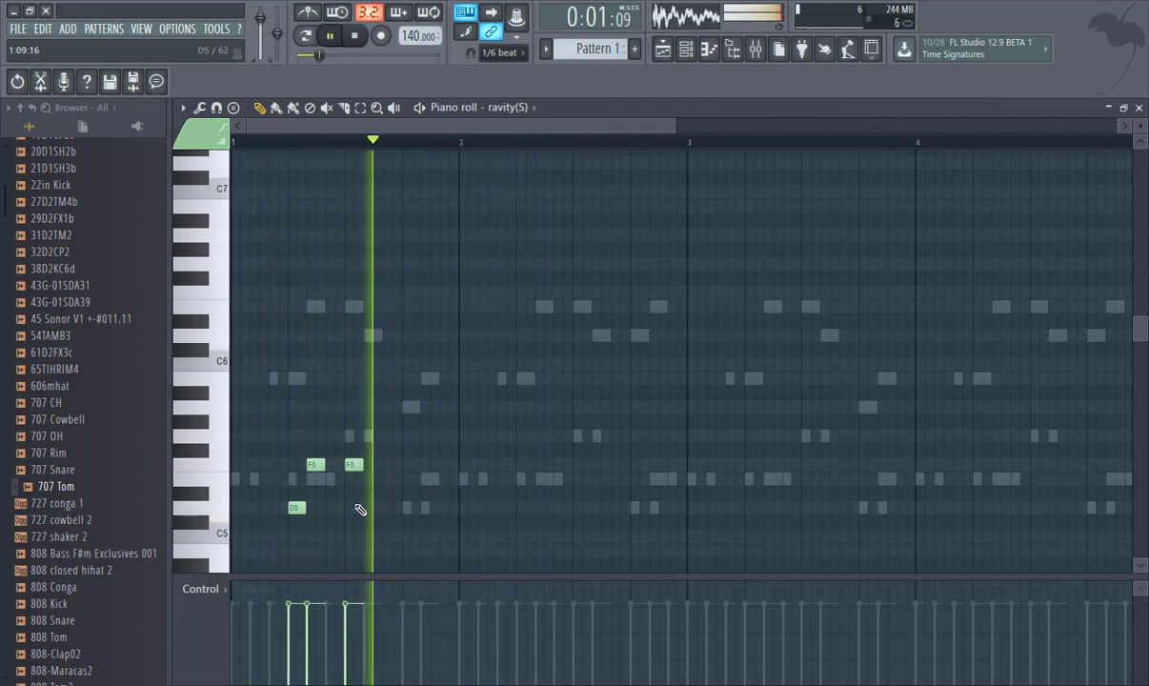
pyautogui.click(371, 508)
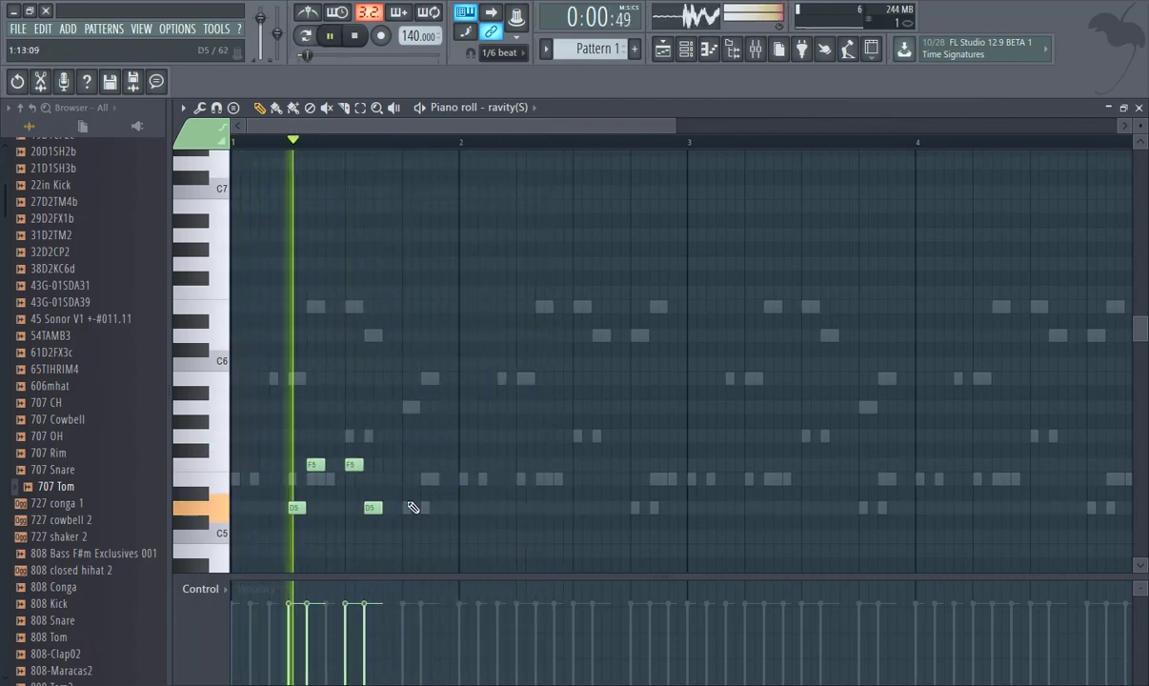
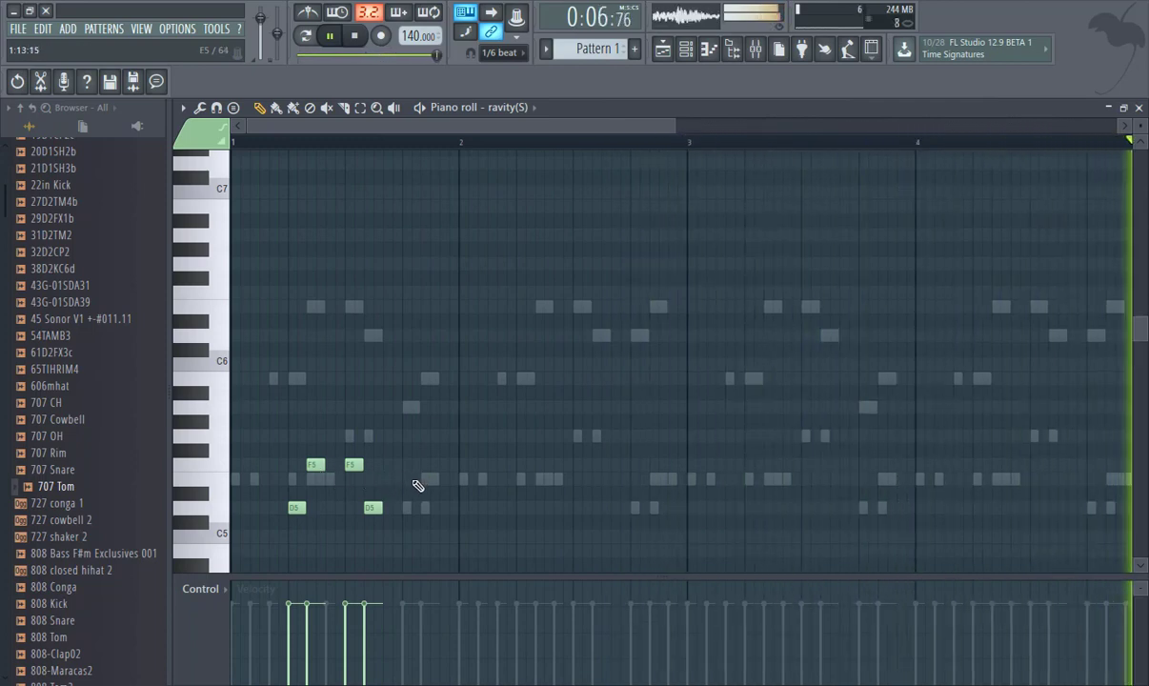
pyautogui.moveTo(375, 484); pyautogui.dragTo(317, 434)
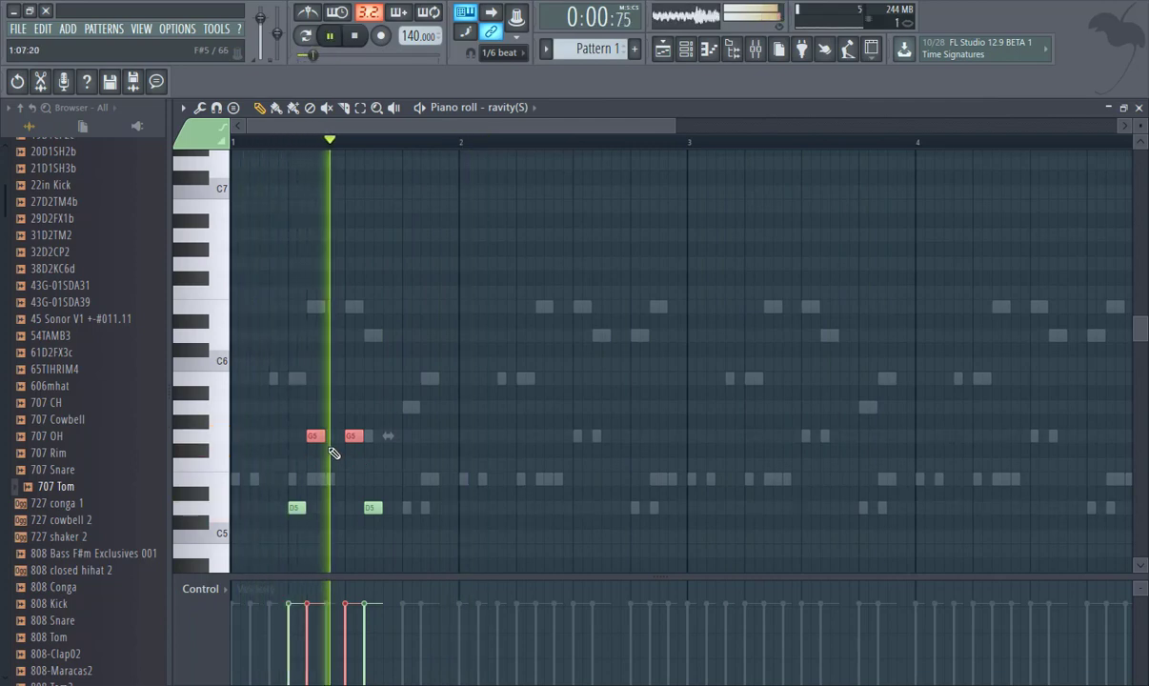
pyautogui.moveTo(316, 436); pyautogui.dragTo(315, 488)
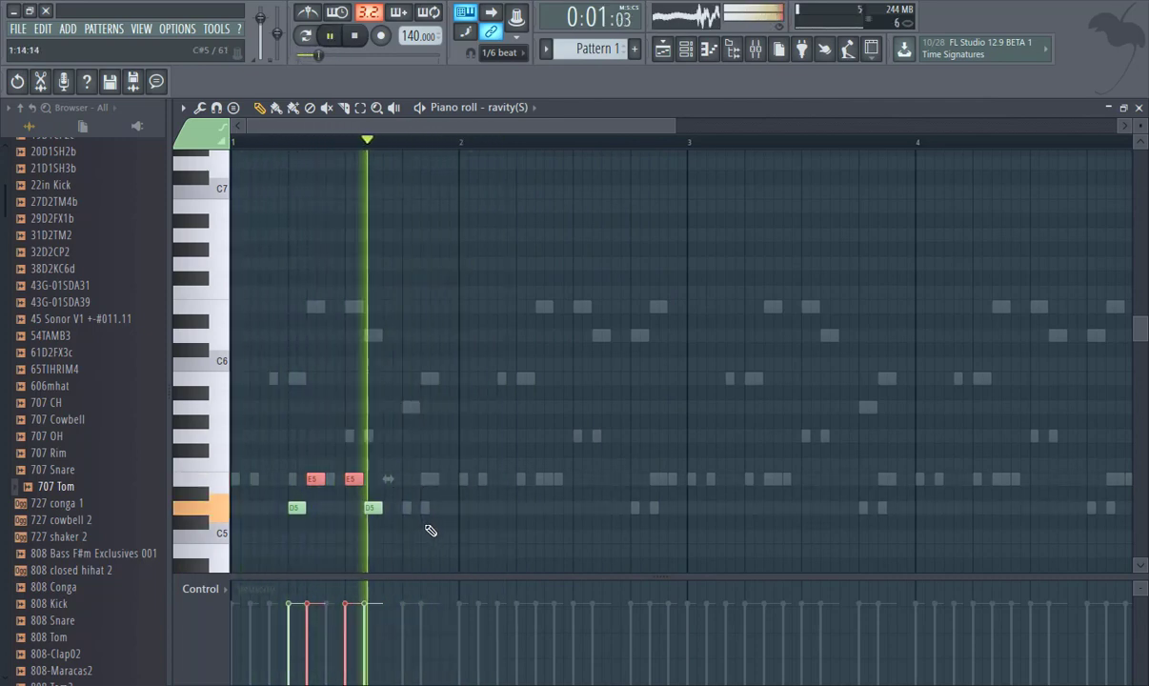
# Duplicate the four-note ravity(S) phrase into bar 2, copy both bars into bars 3–4, and close the piano roll.
pyautogui.moveTo(419, 537); pyautogui.dragTo(284, 464)
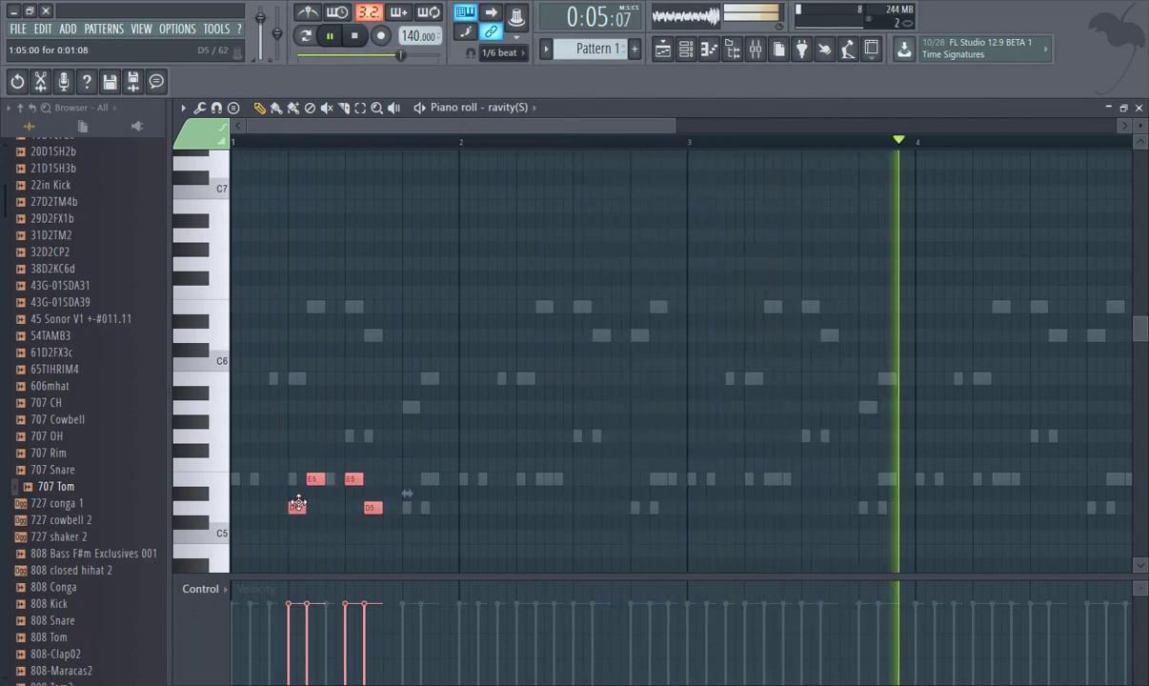
pyautogui.moveTo(299, 508); pyautogui.dragTo(526, 506)
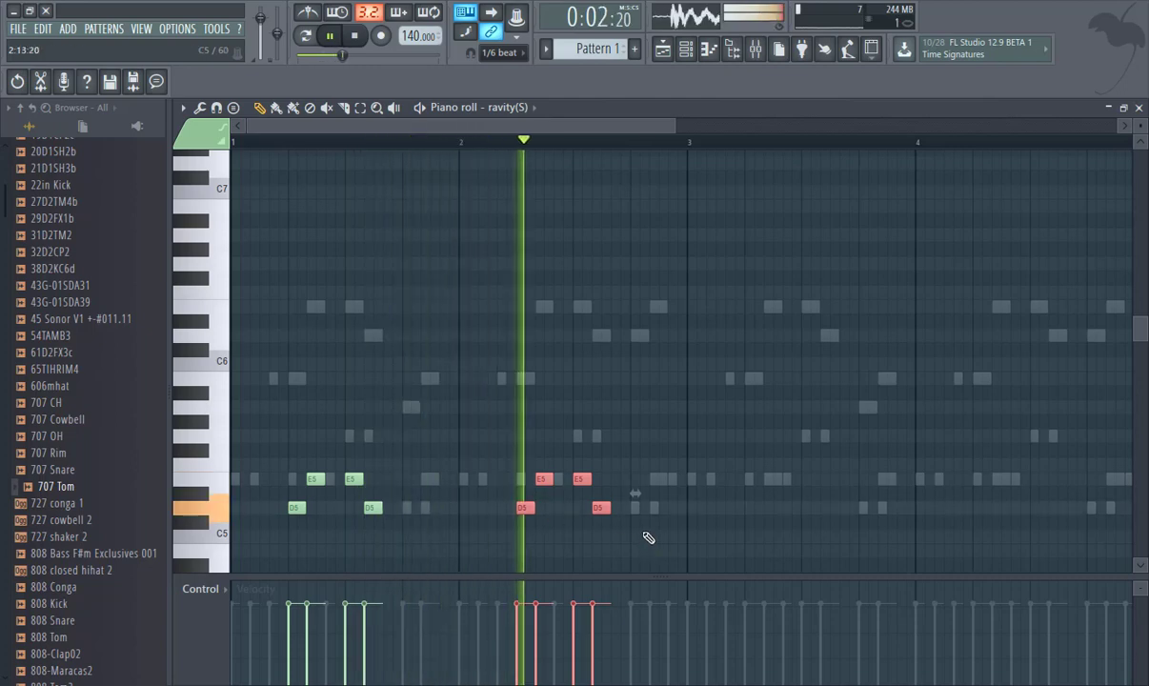
pyautogui.moveTo(650, 541); pyautogui.dragTo(284, 443)
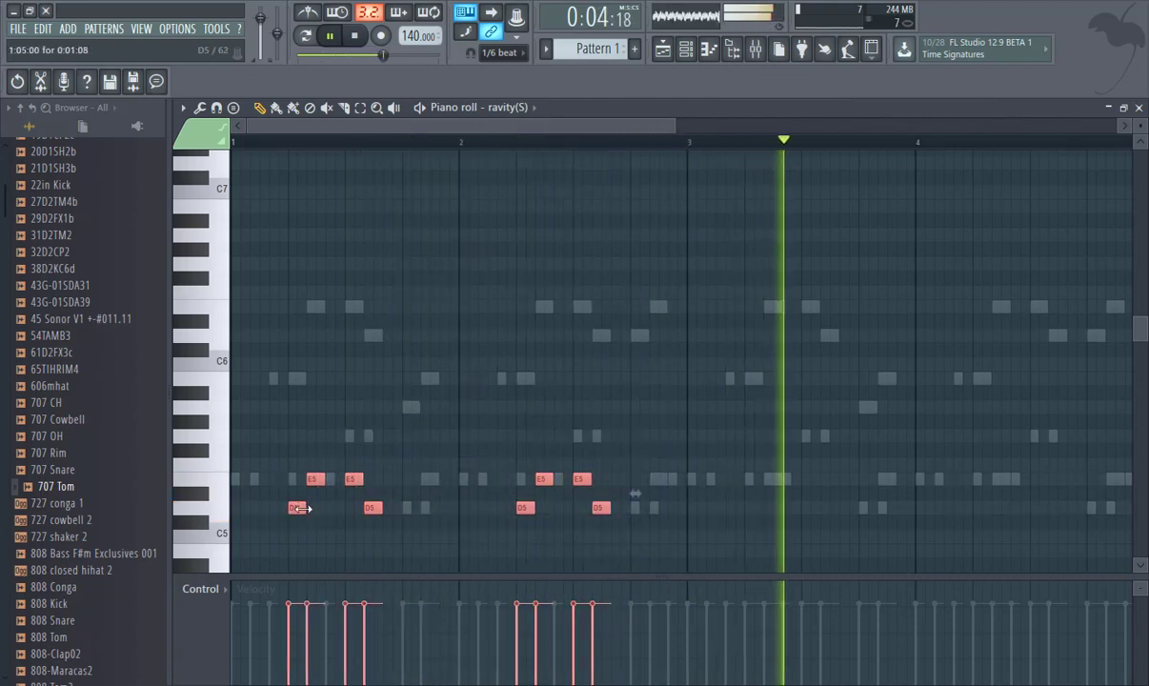
pyautogui.moveTo(294, 522); pyautogui.dragTo(755, 525)
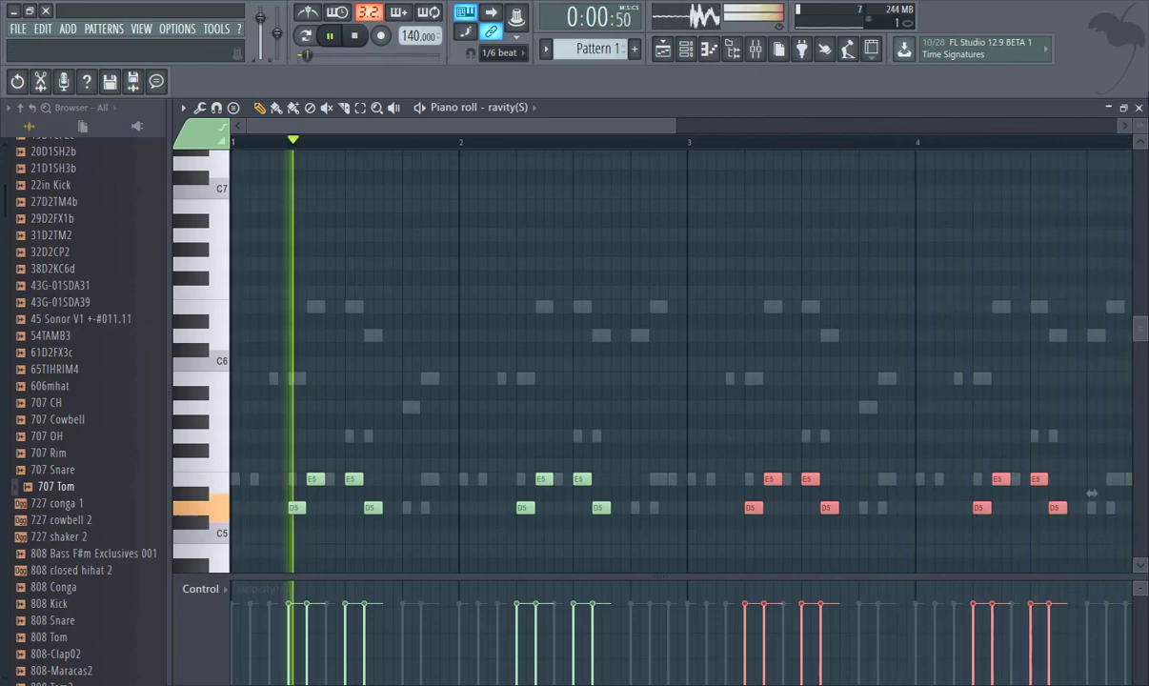
pyautogui.press('F7')
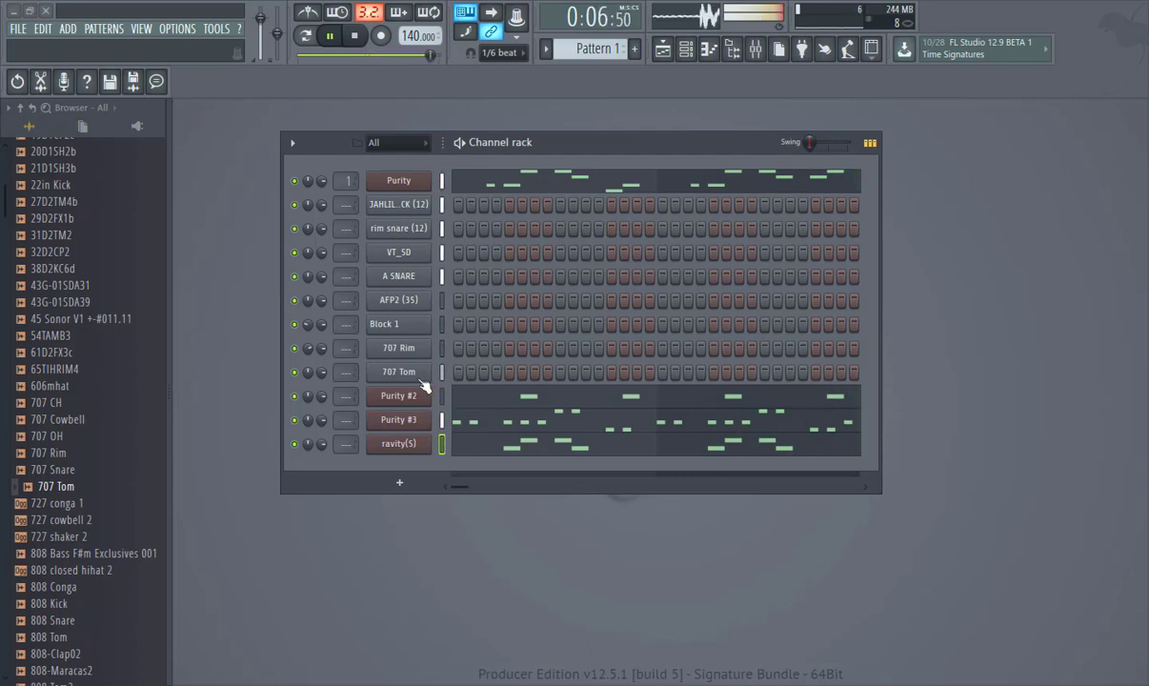
# Add another Purity channel, close its plugin window, and open the new channel's piano roll.
pyautogui.click(400, 484)
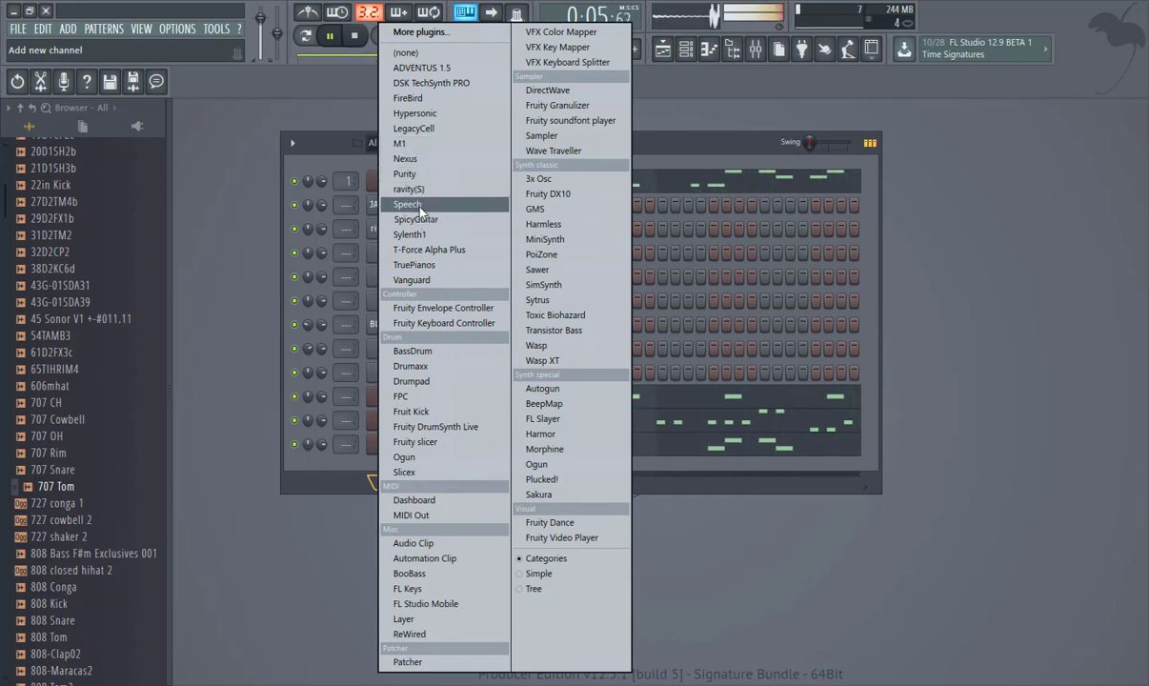
pyautogui.click(405, 175)
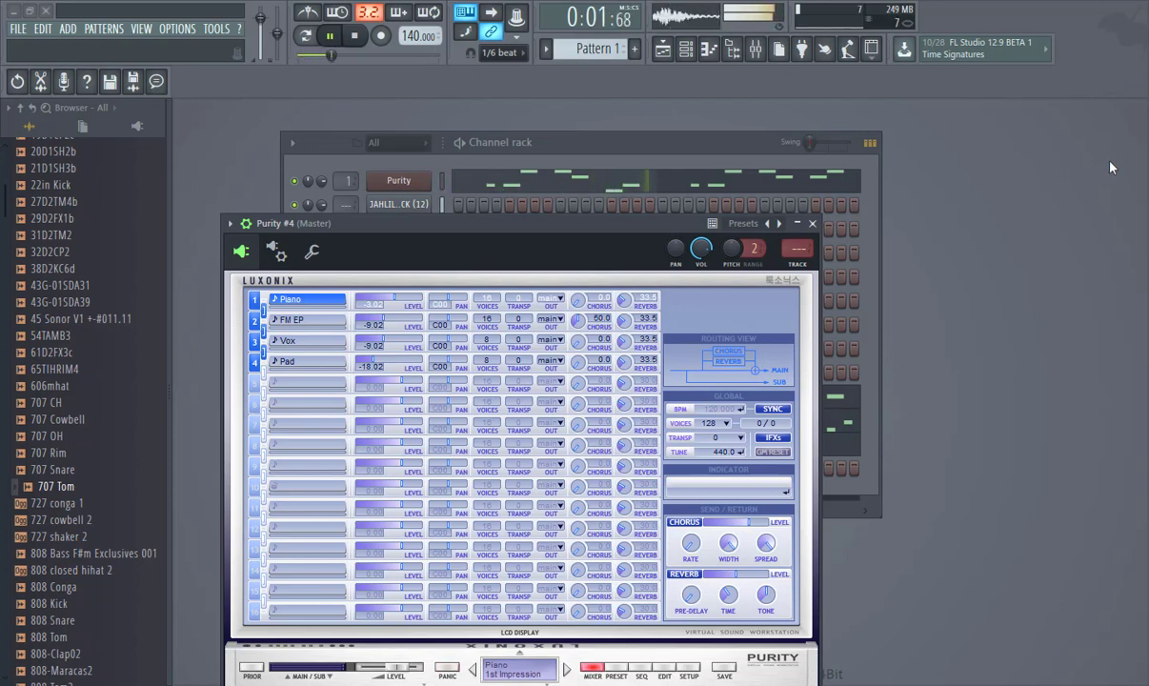
pyautogui.click(812, 225)
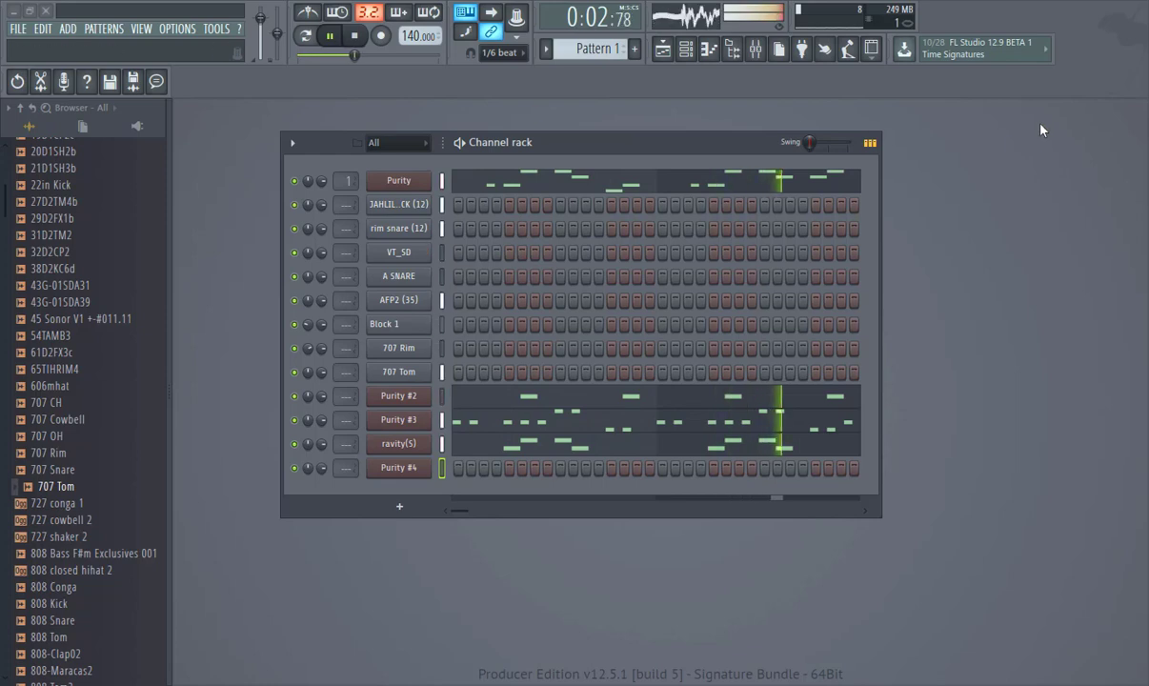
pyautogui.rightClick(427, 467)
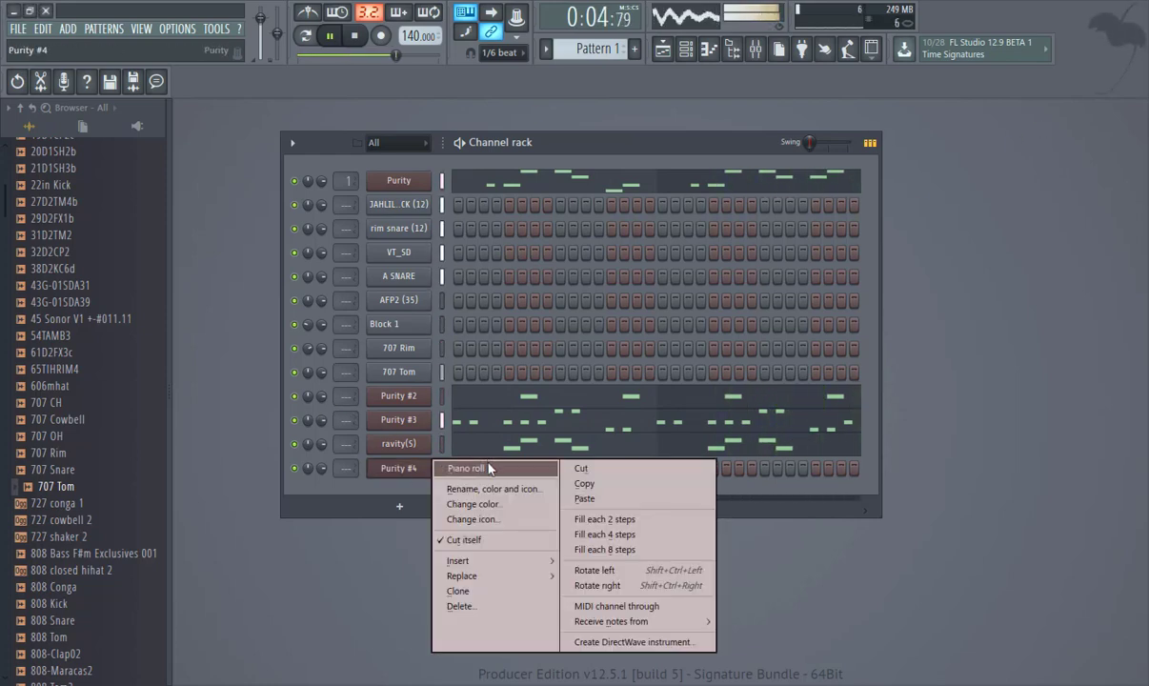
pyautogui.click(489, 469)
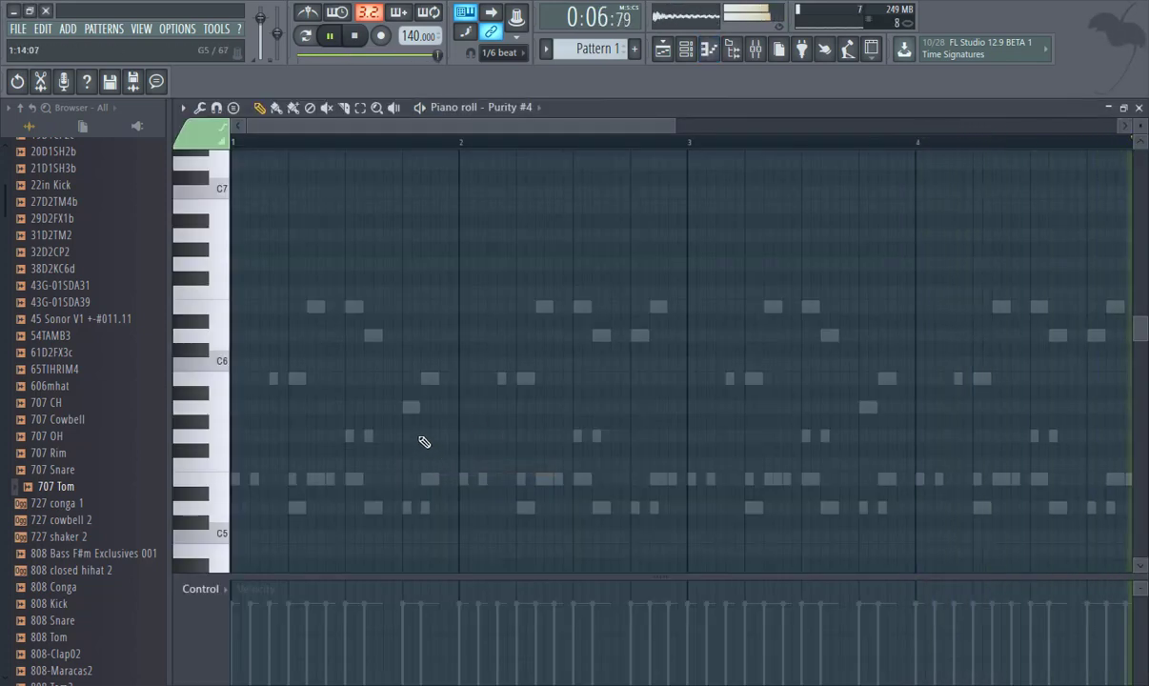
# Audition low keys such as C3, D2, E2, A2 and B2 against the playing pattern to find a bass starting pitch.
pyautogui.scroll(-5, 341, 482)
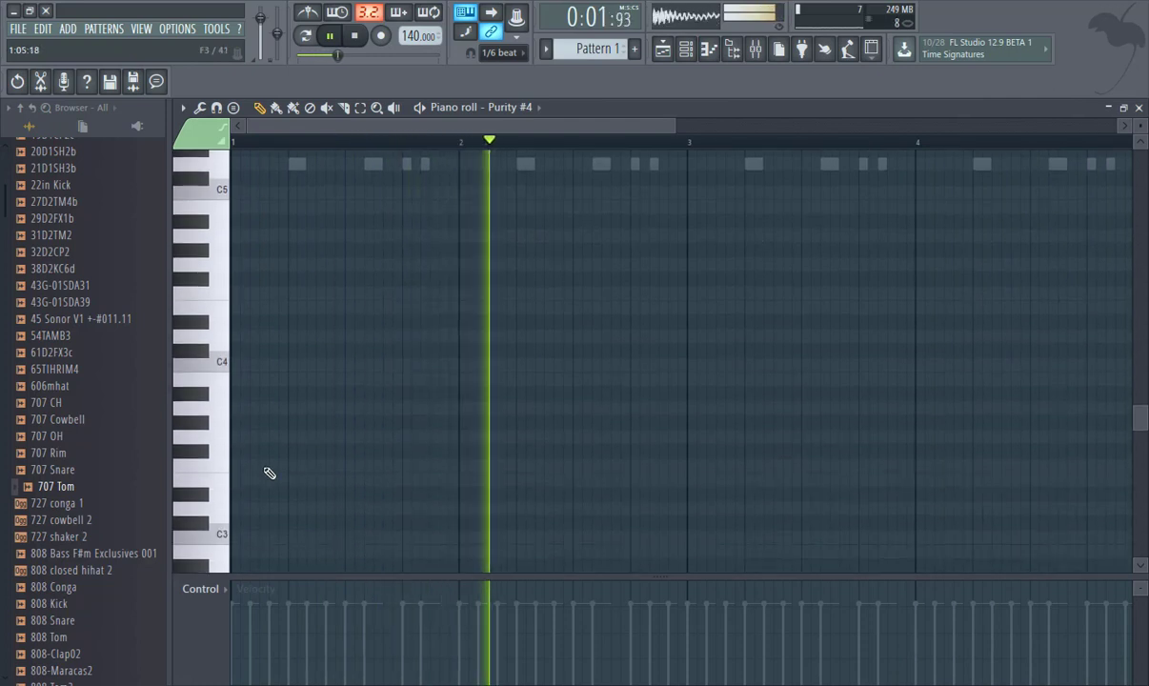
pyautogui.scroll(-3, 252, 474)
pyautogui.click(225, 404)
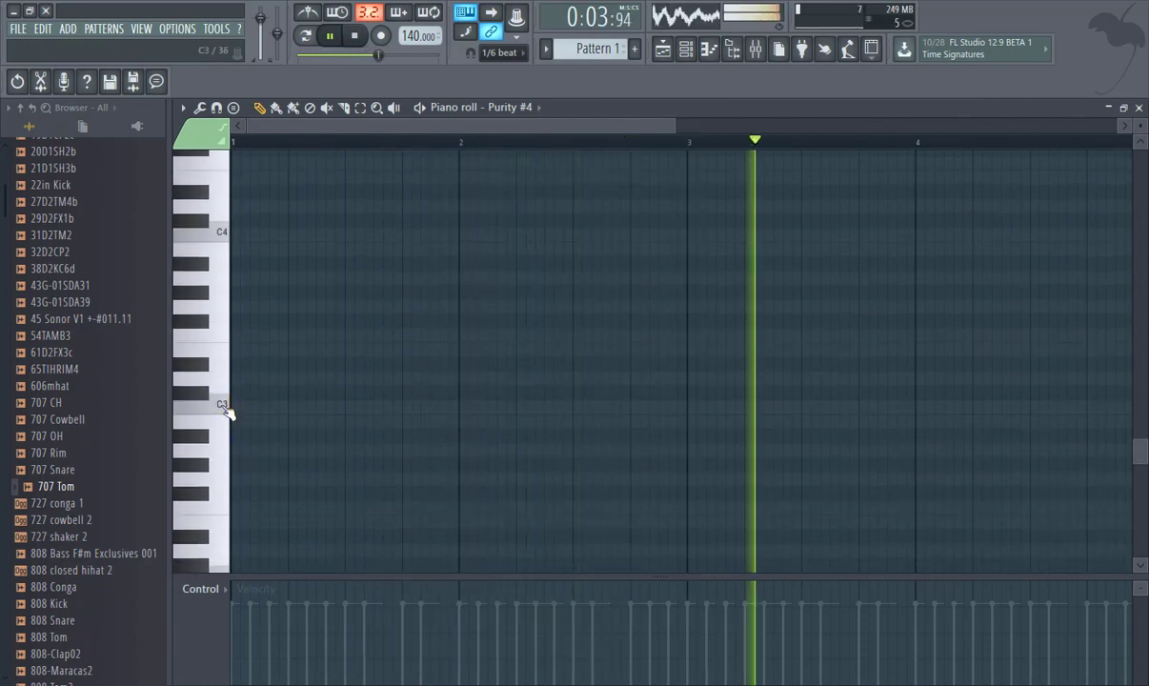
pyautogui.scroll(-3, 227, 408)
pyautogui.click(227, 422)
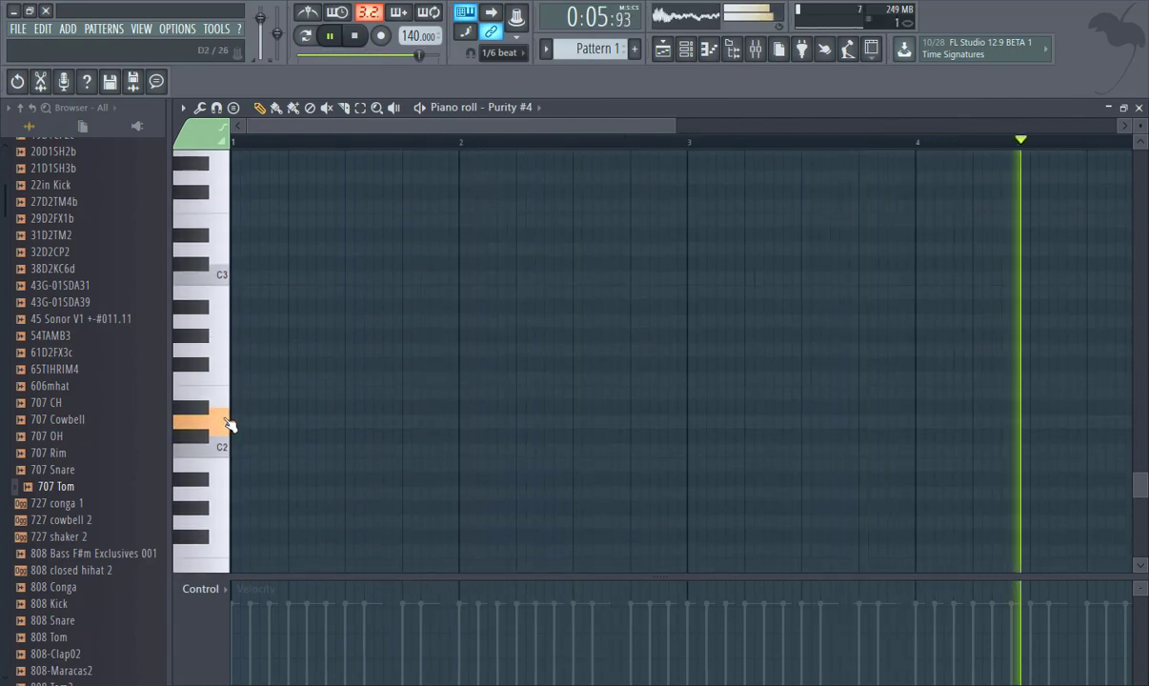
pyautogui.click(227, 401)
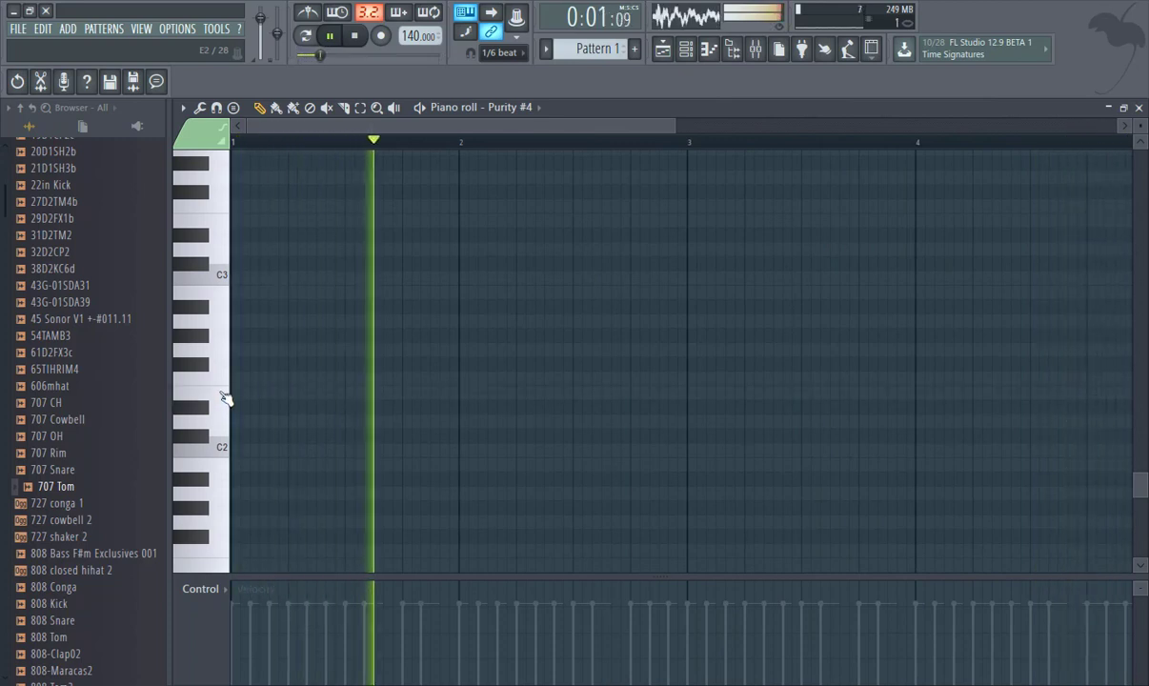
pyautogui.click(229, 324)
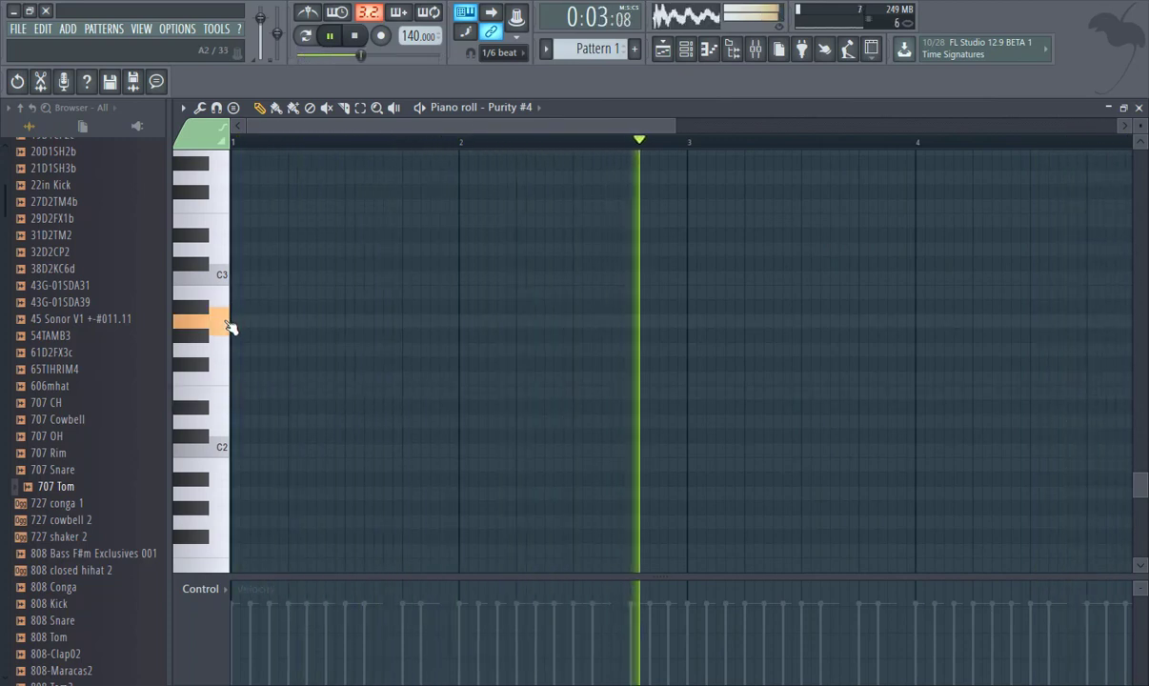
pyautogui.click(229, 299)
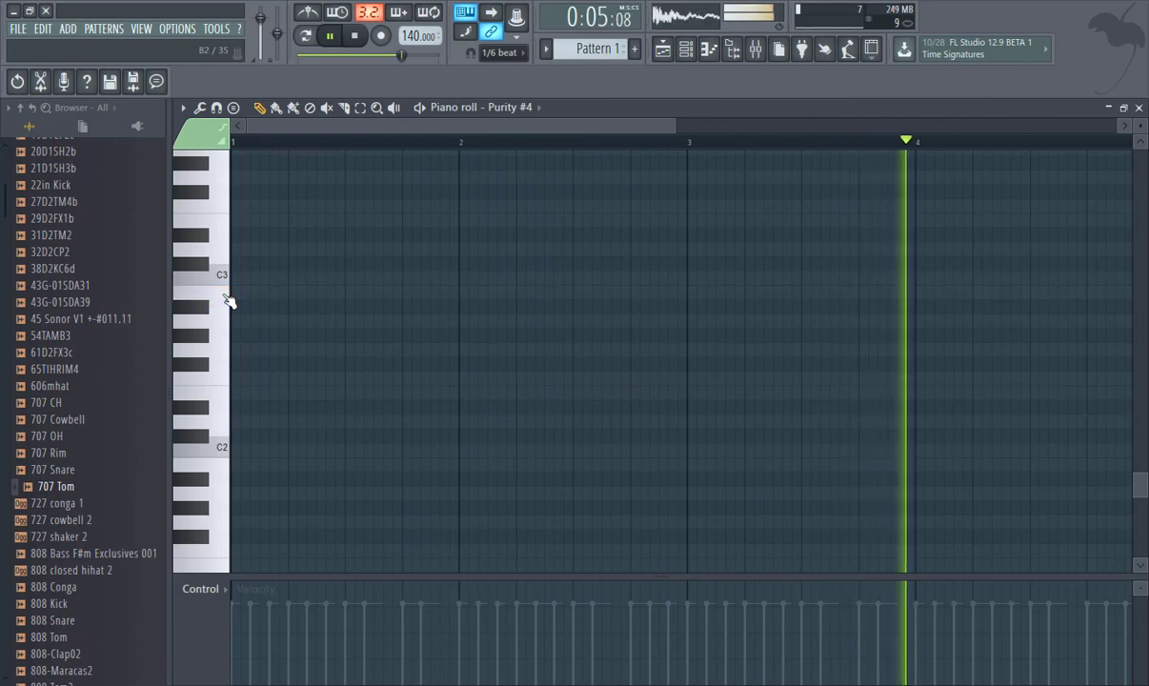
pyautogui.click(229, 299)
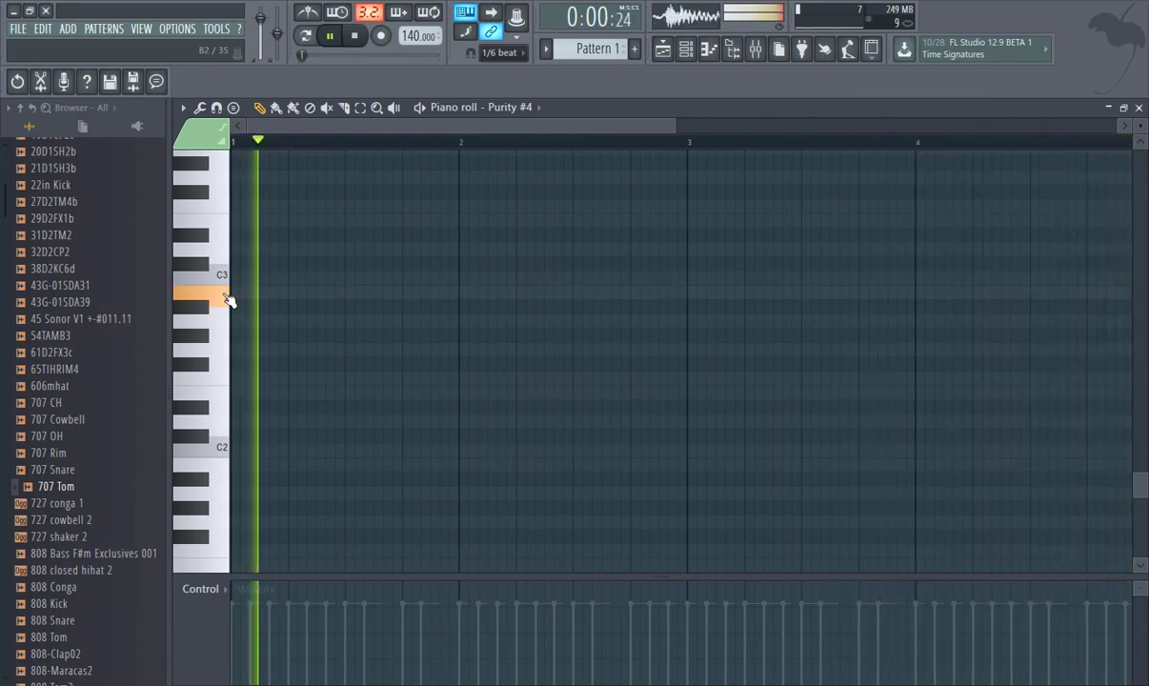
pyautogui.click(229, 299)
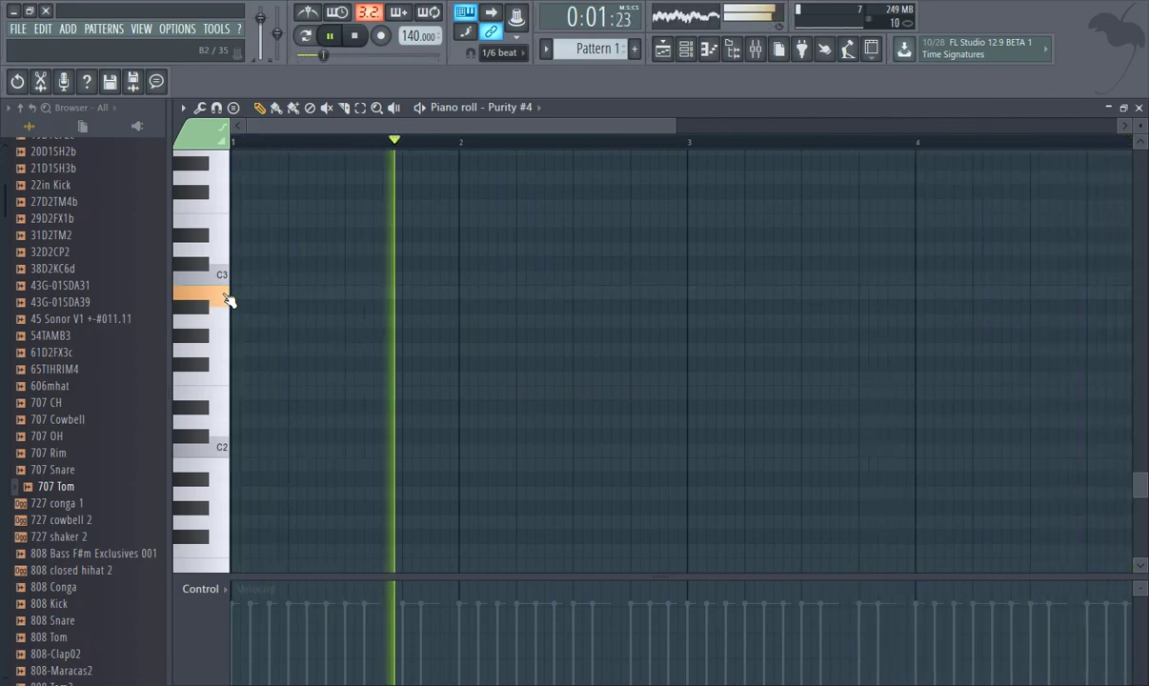
# Place short notes B2, D3, D3 from beat 2 of bar 1 in the Purity #4 piano roll, and raise both D3 notes to E3.
pyautogui.click(295, 293)
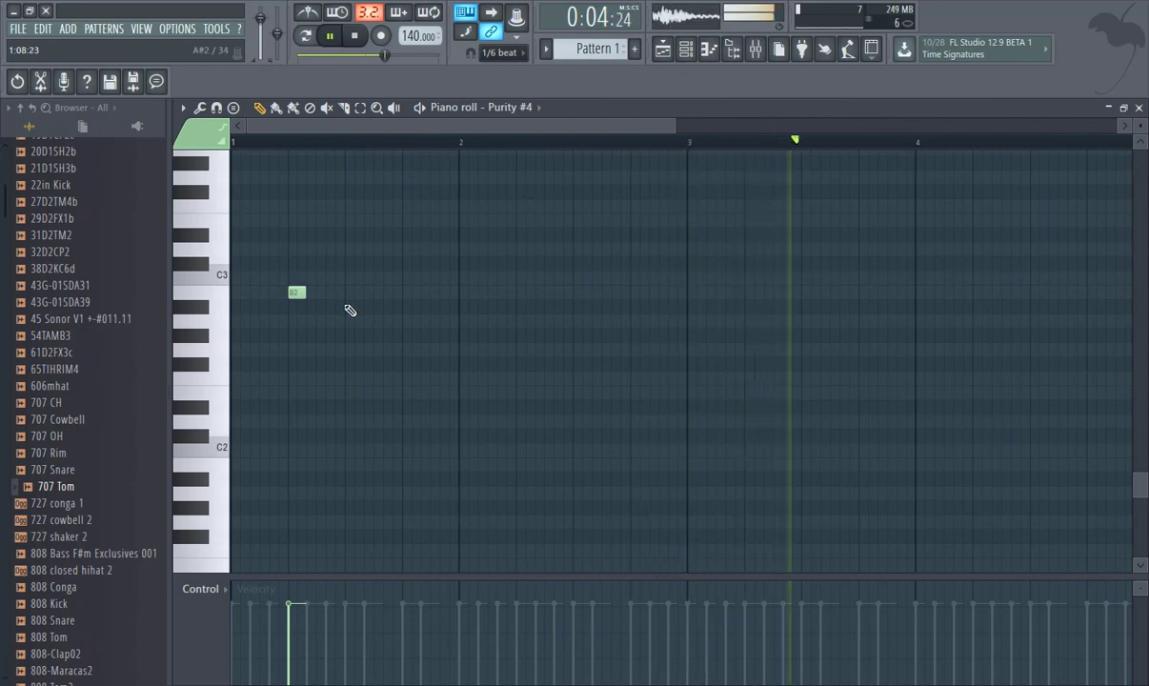
pyautogui.click(314, 251)
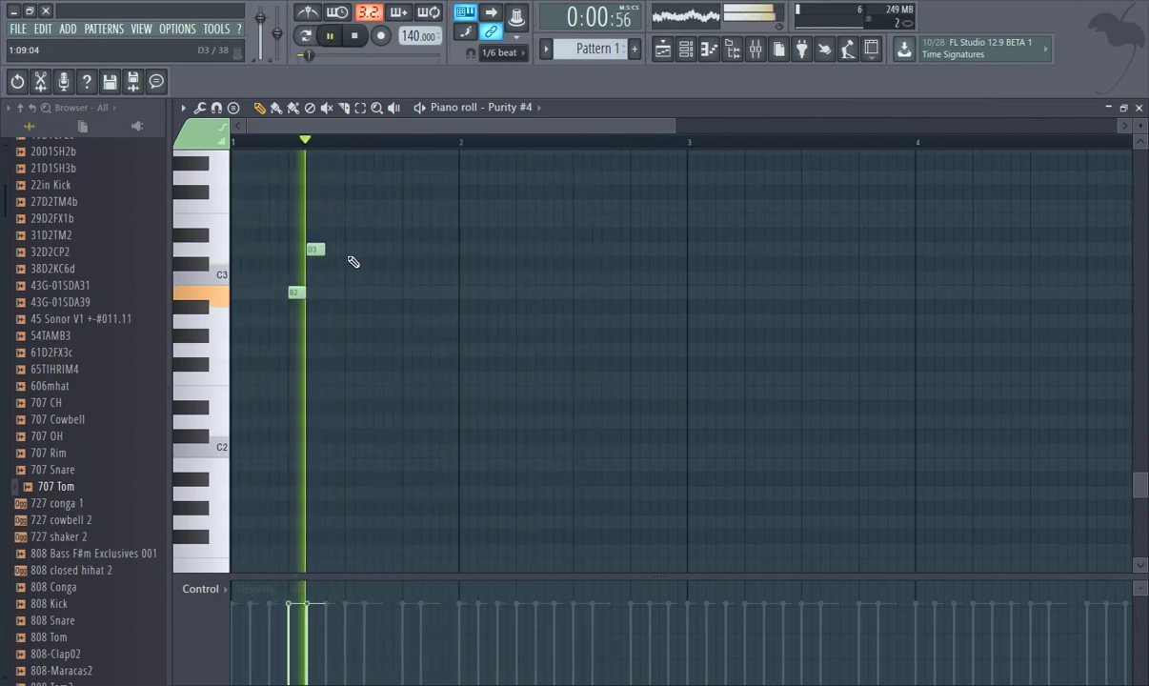
pyautogui.click(352, 250)
pyautogui.press('space')
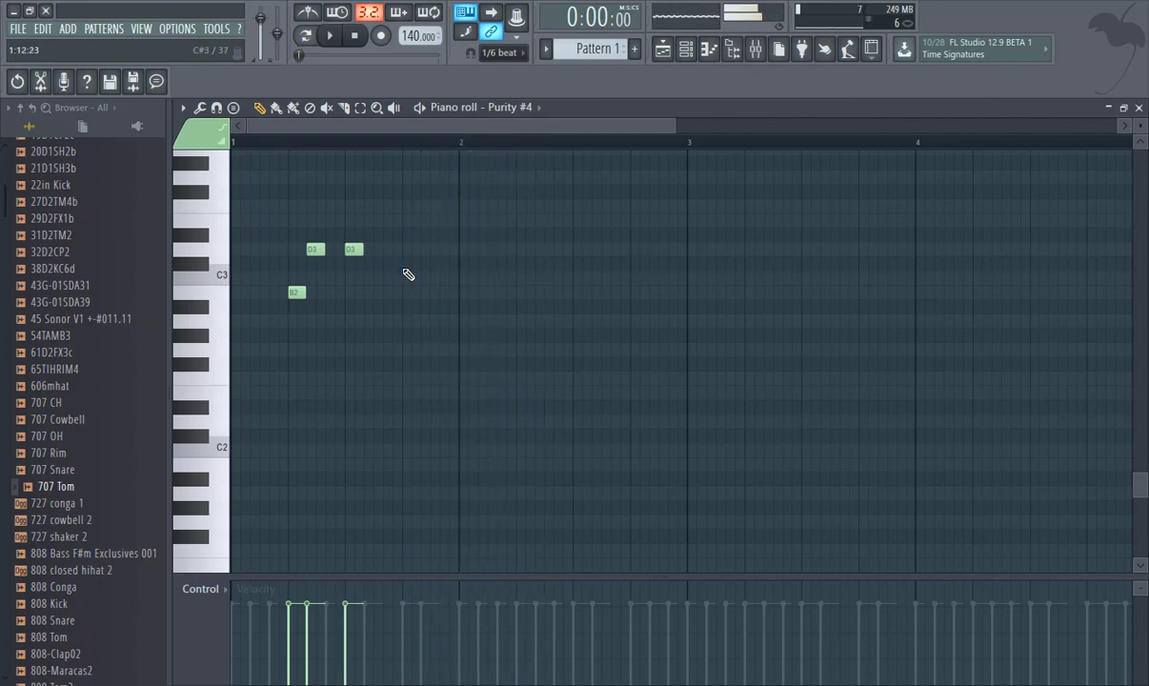
pyautogui.press('space')
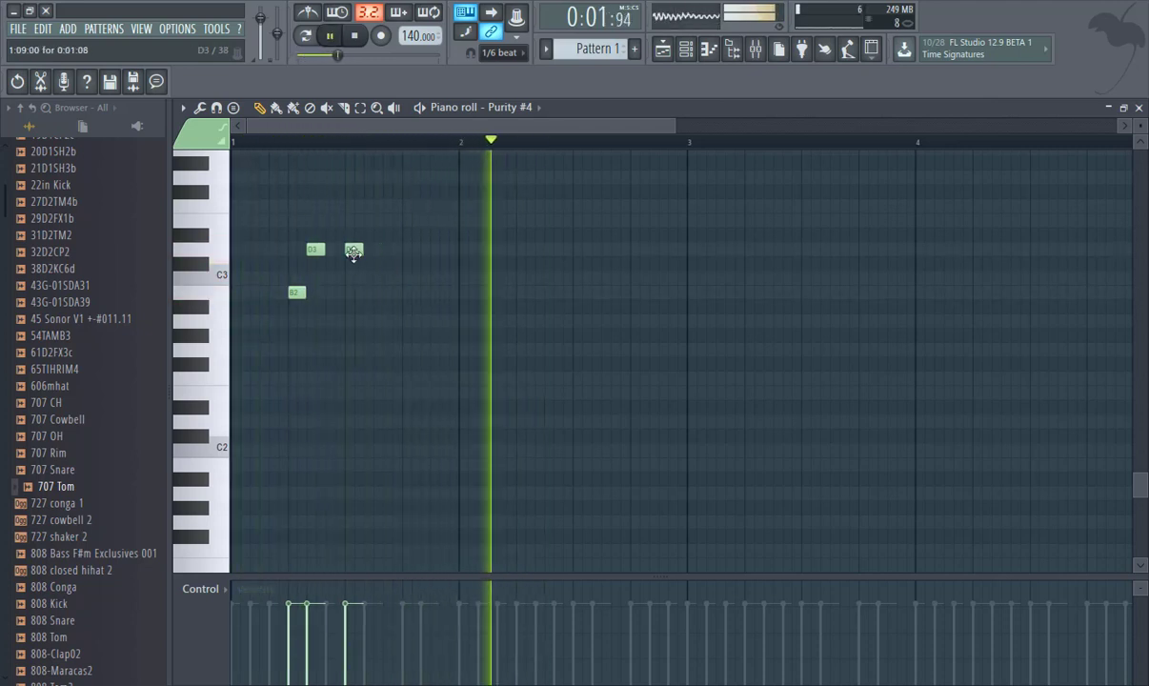
pyautogui.moveTo(422, 274); pyautogui.dragTo(310, 244)
pyautogui.press('Up')
pyautogui.press('Up')
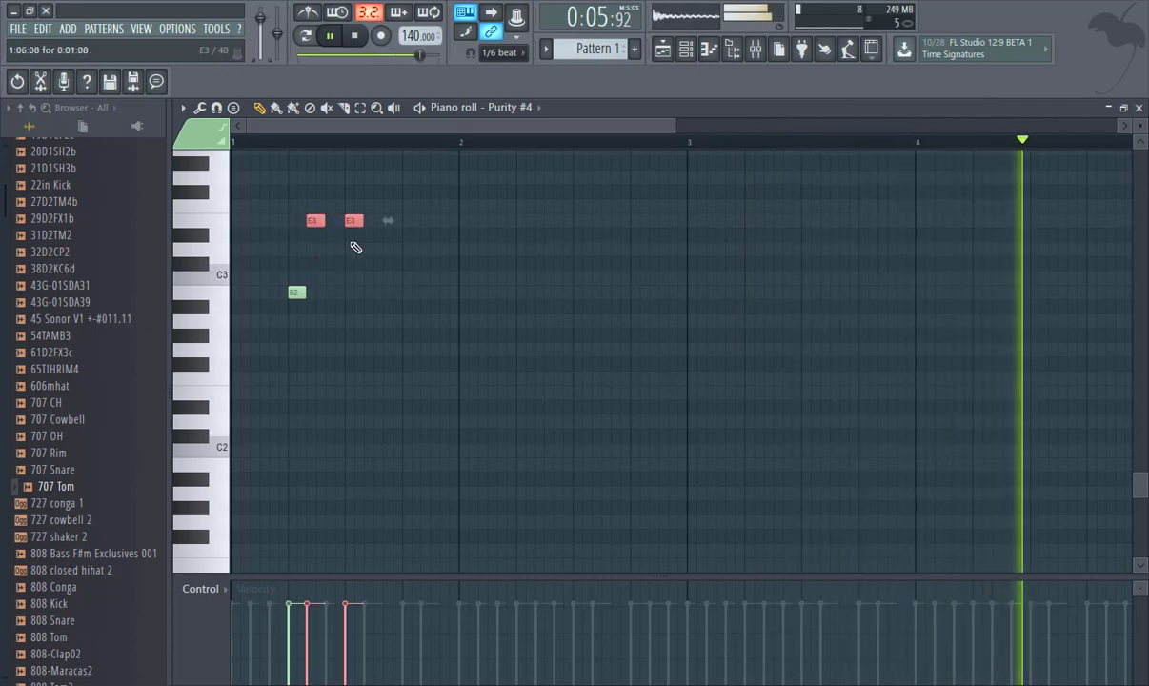
pyautogui.press('space')
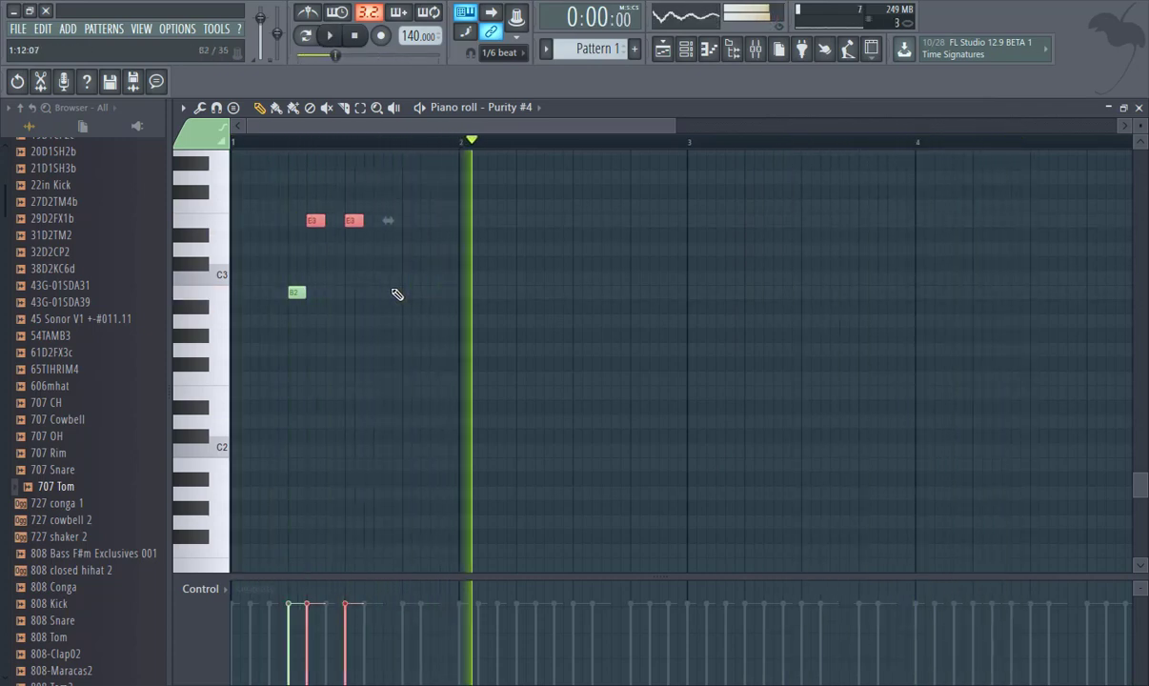
# Play the pattern and extend the bar 1 phrase with short notes D3 after the second E3, then A2 and B2 in beat 4.
pyautogui.press('space')
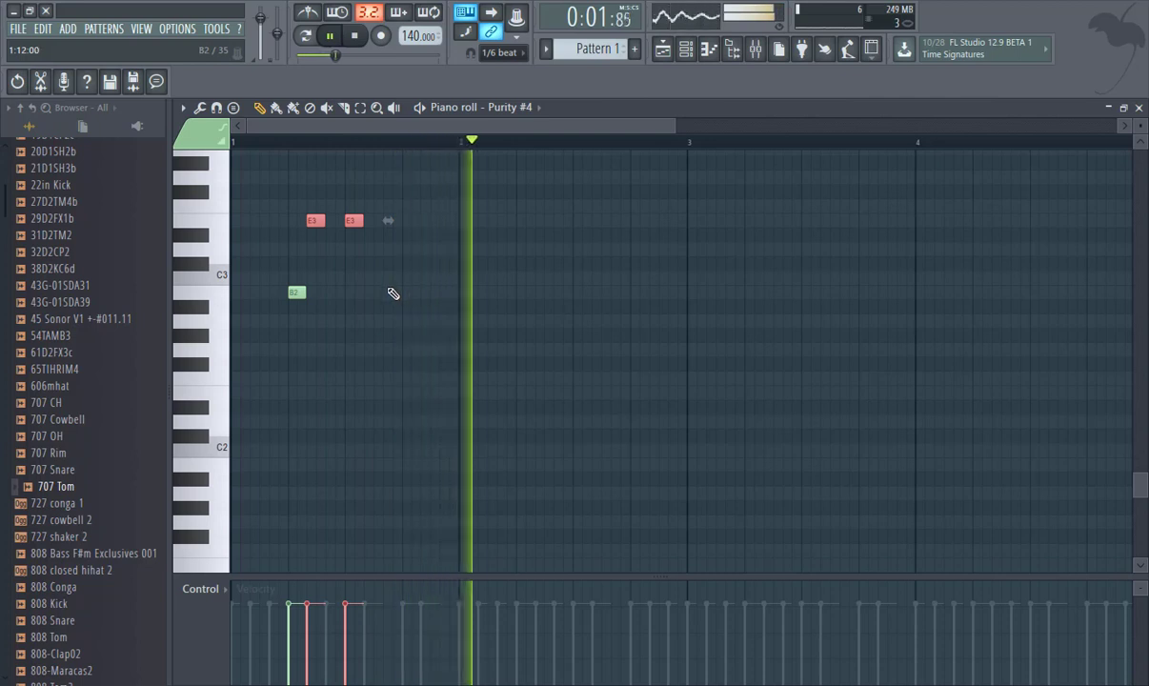
pyautogui.click(371, 250)
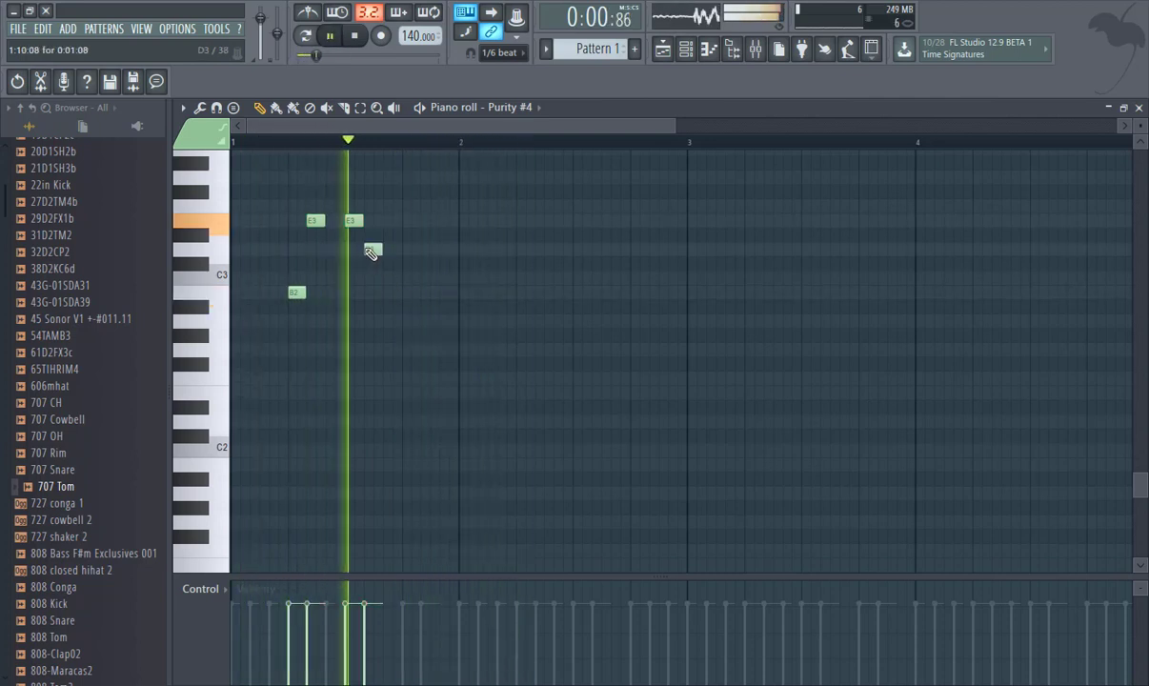
pyautogui.click(411, 321)
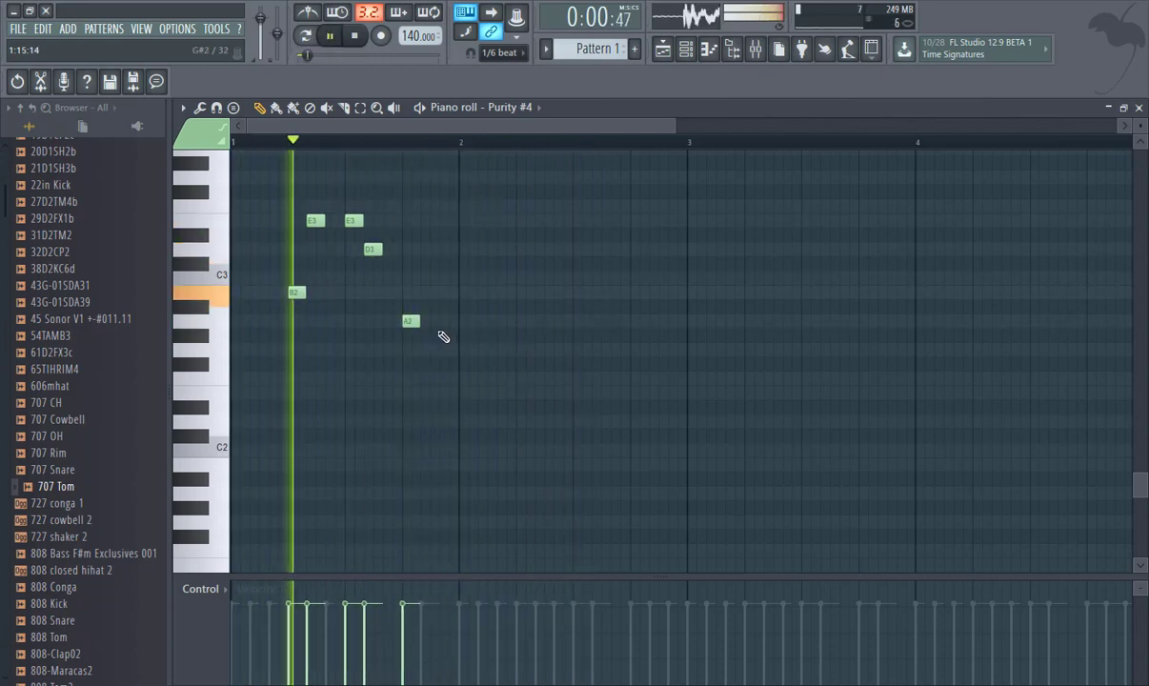
pyautogui.click(426, 296)
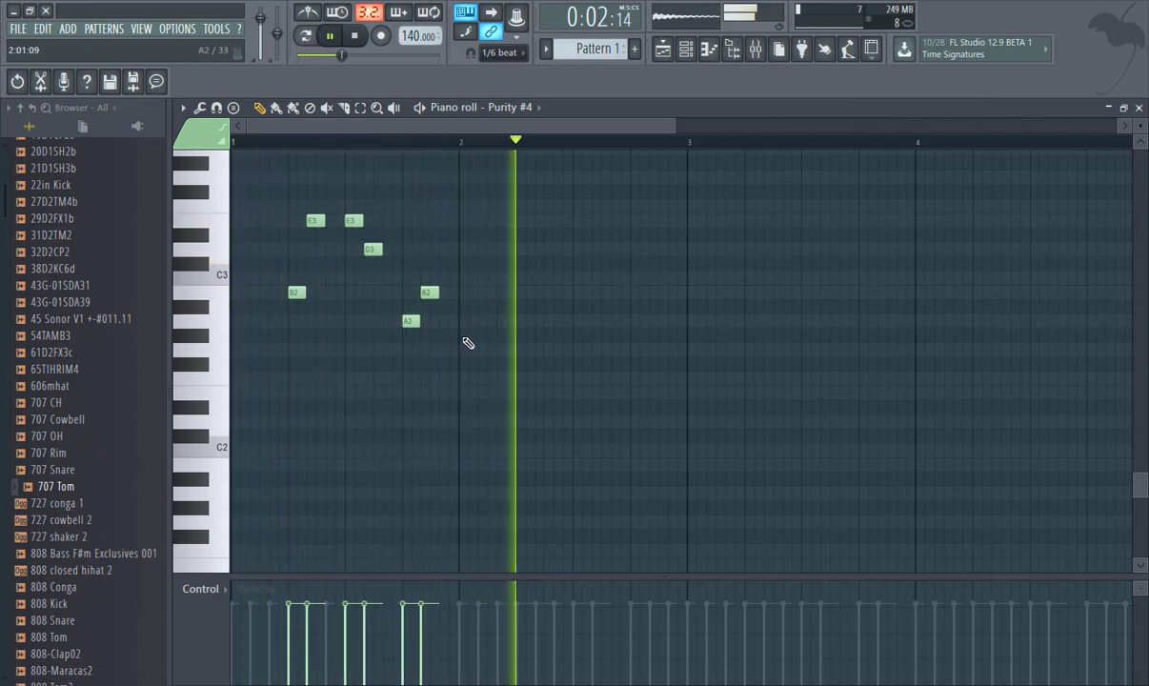
# Duplicate the six-note Purity #4 phrase from bar 1 into bar 2 at the same pitches and deselect it.
pyautogui.moveTo(498, 381); pyautogui.dragTo(241, 200)
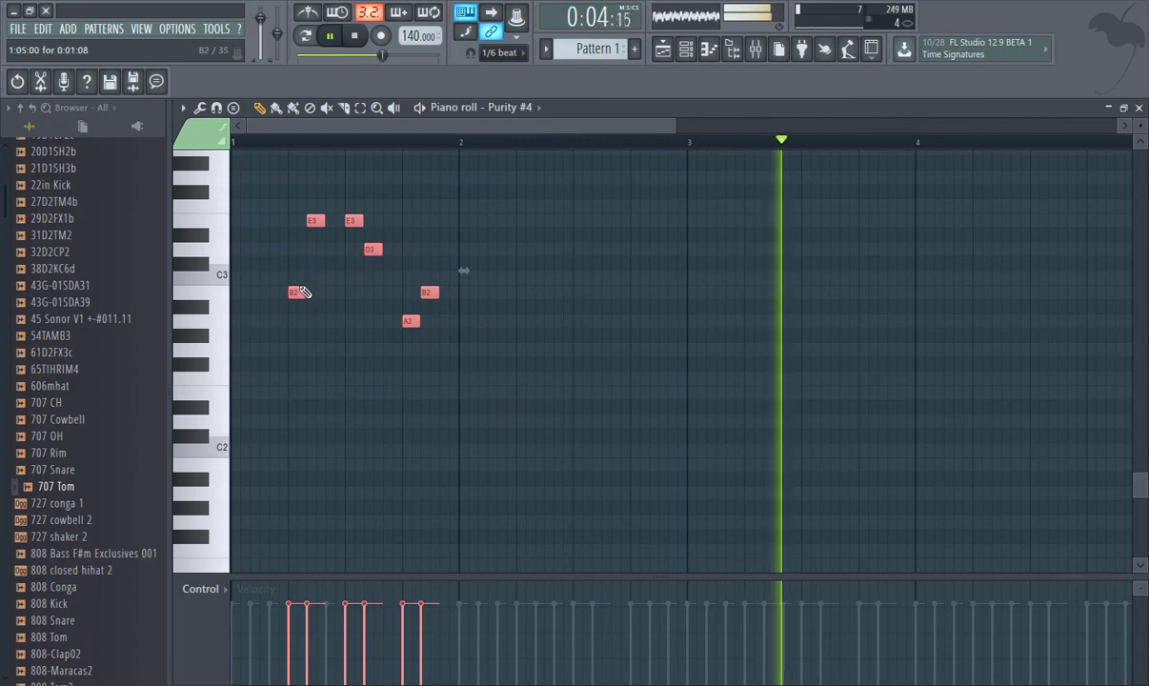
pyautogui.moveTo(294, 289); pyautogui.dragTo(520, 312)
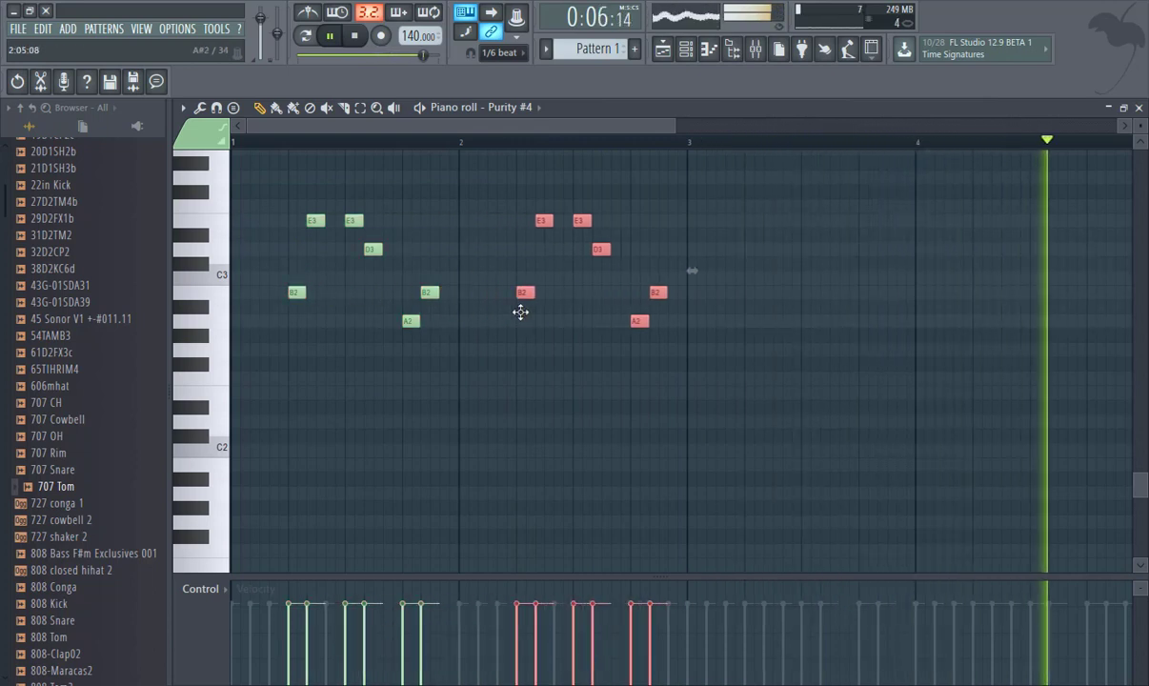
pyautogui.click(631, 331)
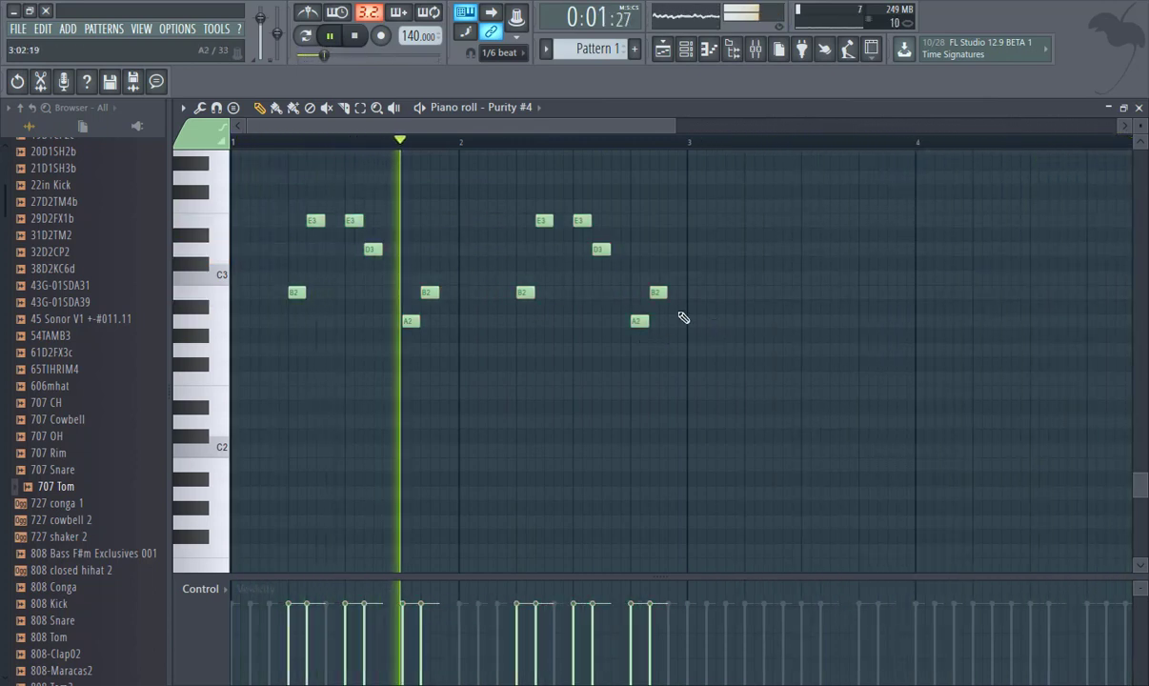
# Change the last two notes of bar 2 to D3 and E3, removing the extra B2 and keeping the E3 at its original timing.
pyautogui.moveTo(637, 321); pyautogui.dragTo(636, 247)
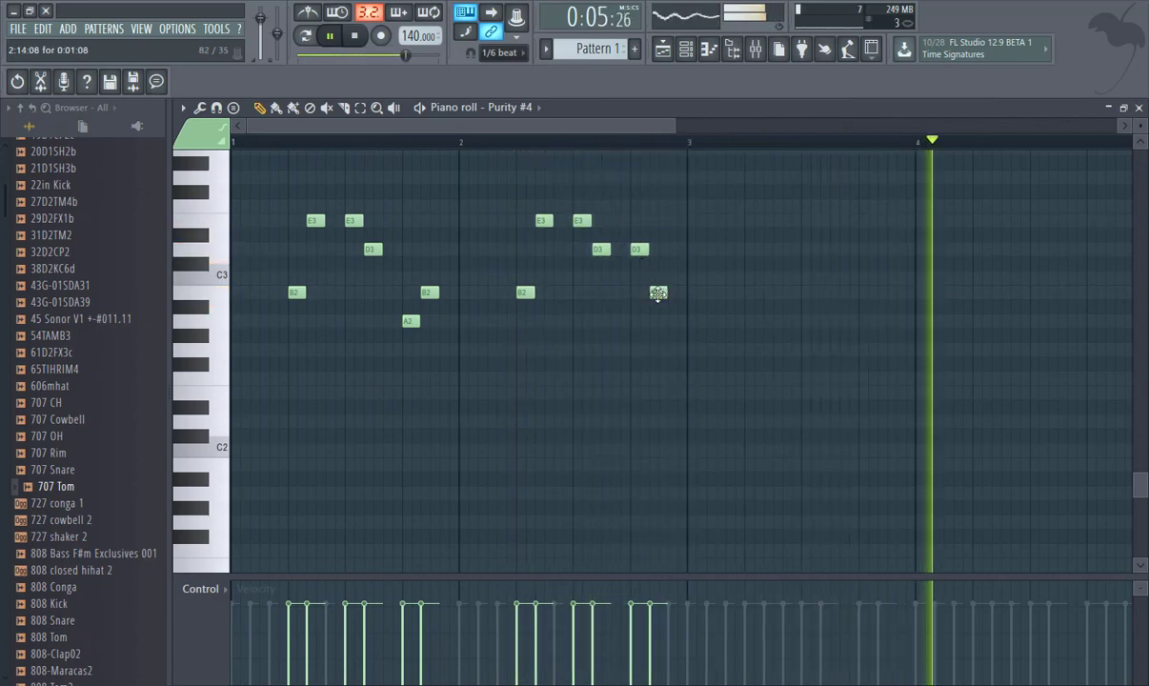
pyautogui.moveTo(657, 294); pyautogui.dragTo(666, 221)
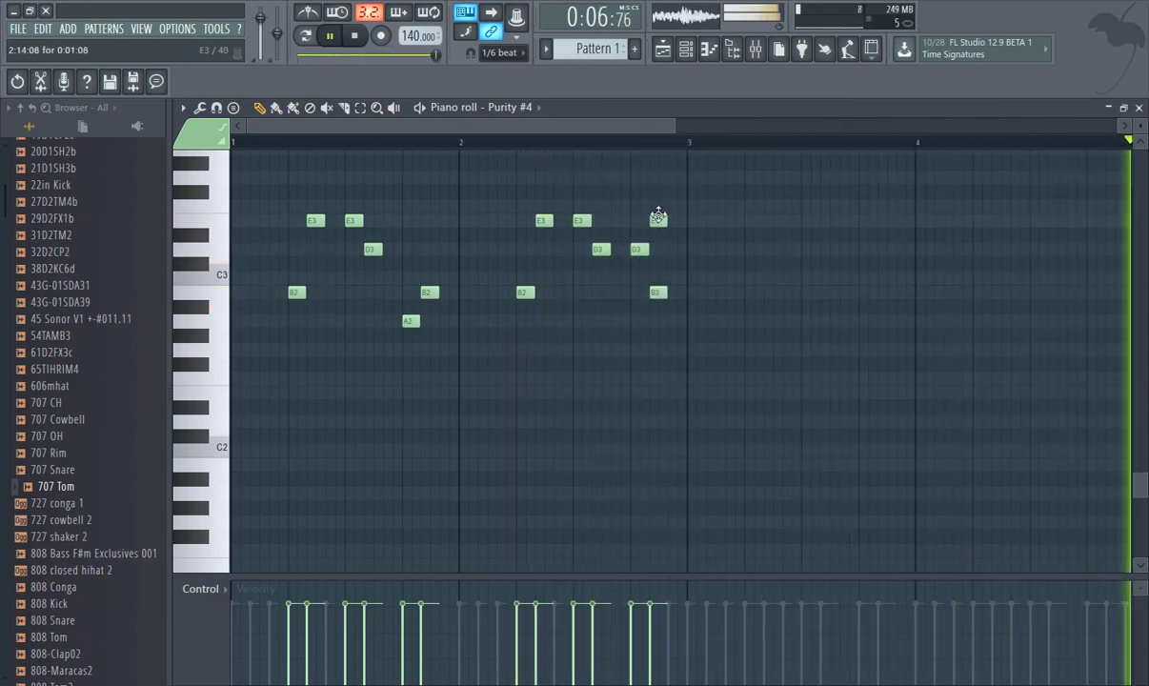
pyautogui.rightClick(658, 293)
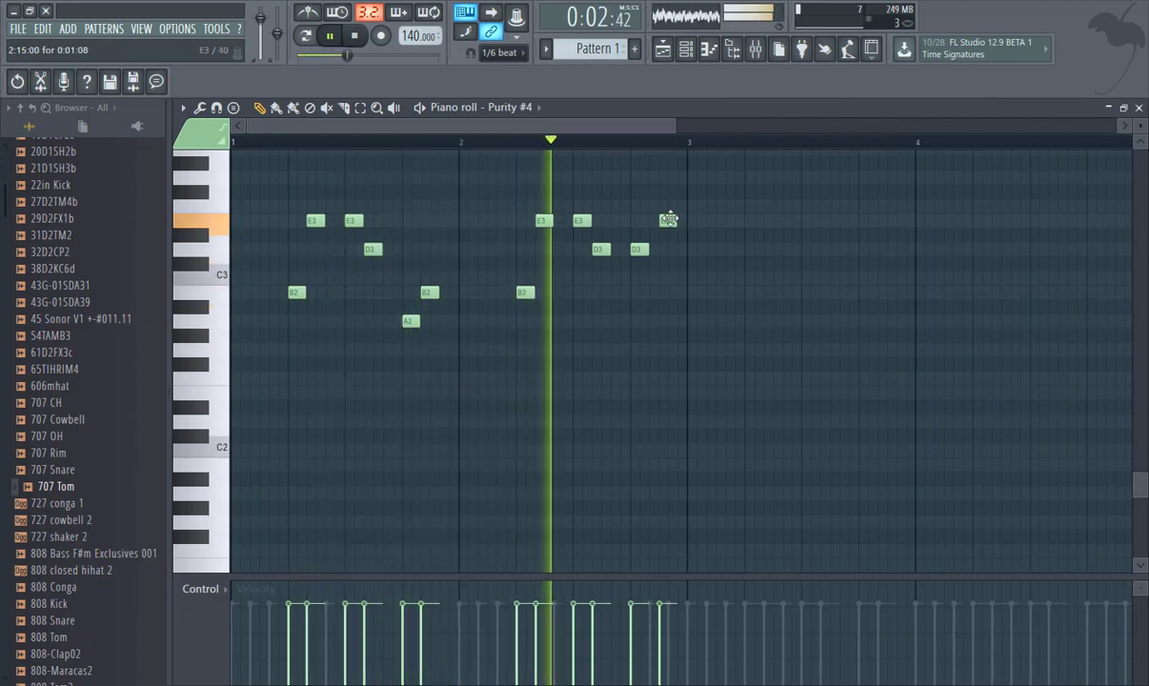
pyautogui.moveTo(669, 221); pyautogui.dragTo(658, 220)
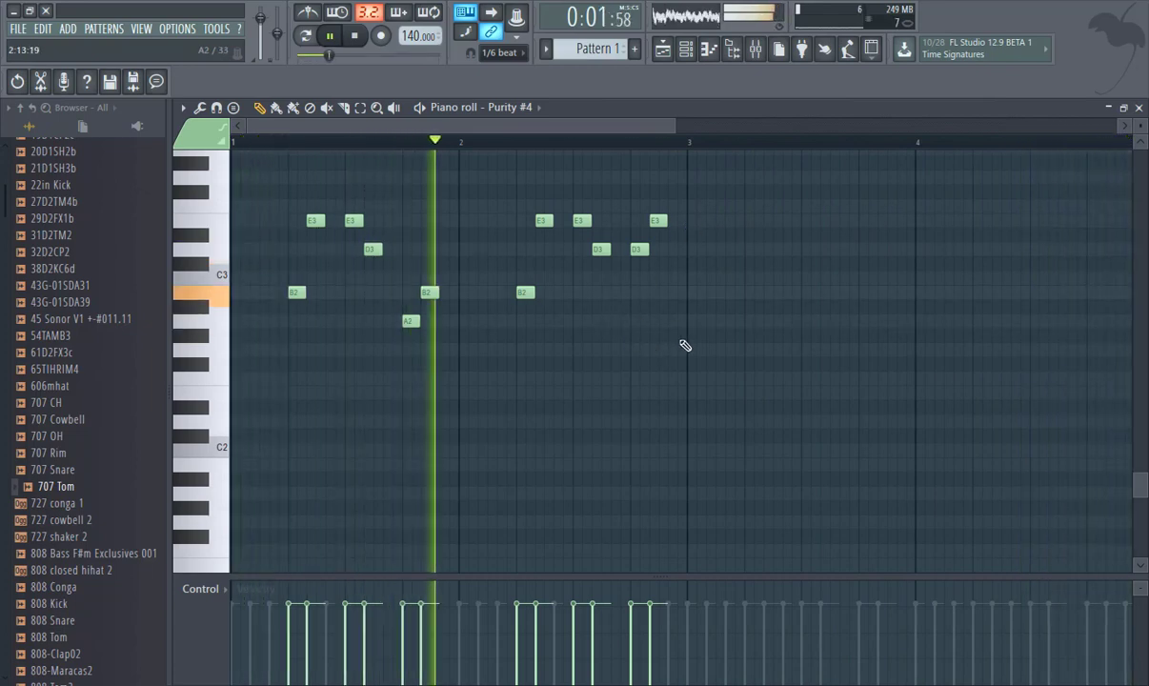
# Copy the two-bar Purity #4 phrase into bars 3–4 and close the piano roll.
pyautogui.moveTo(687, 411); pyautogui.dragTo(262, 185)
pyautogui.scroll(3, 349, 364)
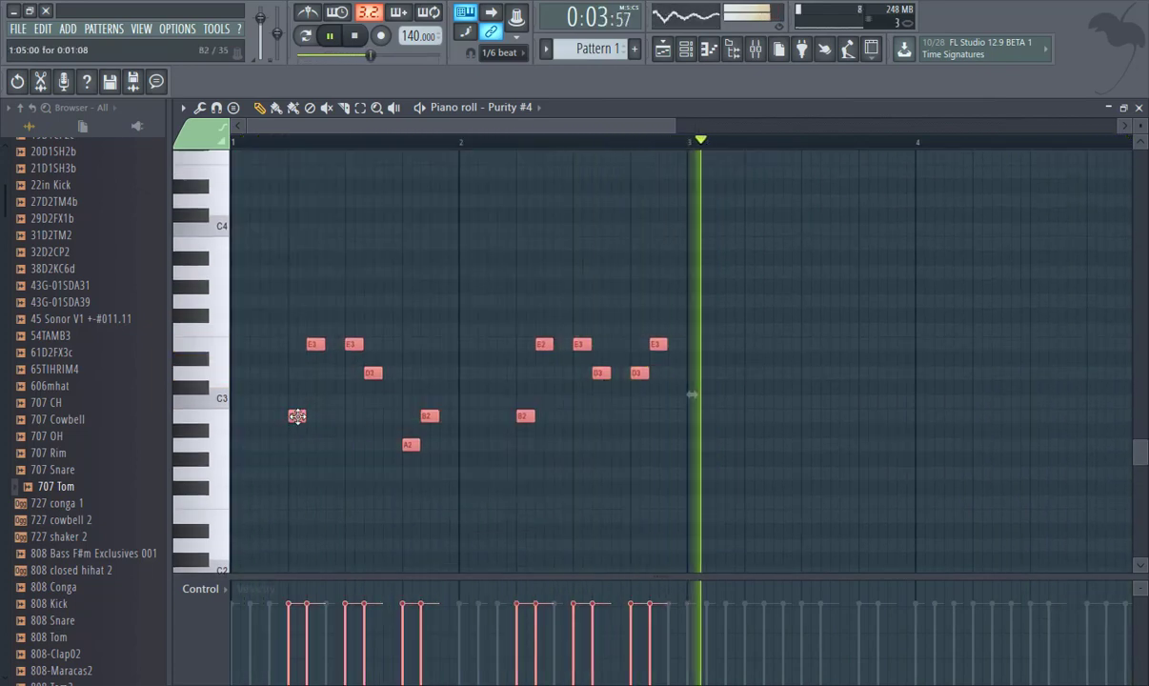
pyautogui.moveTo(297, 416); pyautogui.dragTo(758, 415)
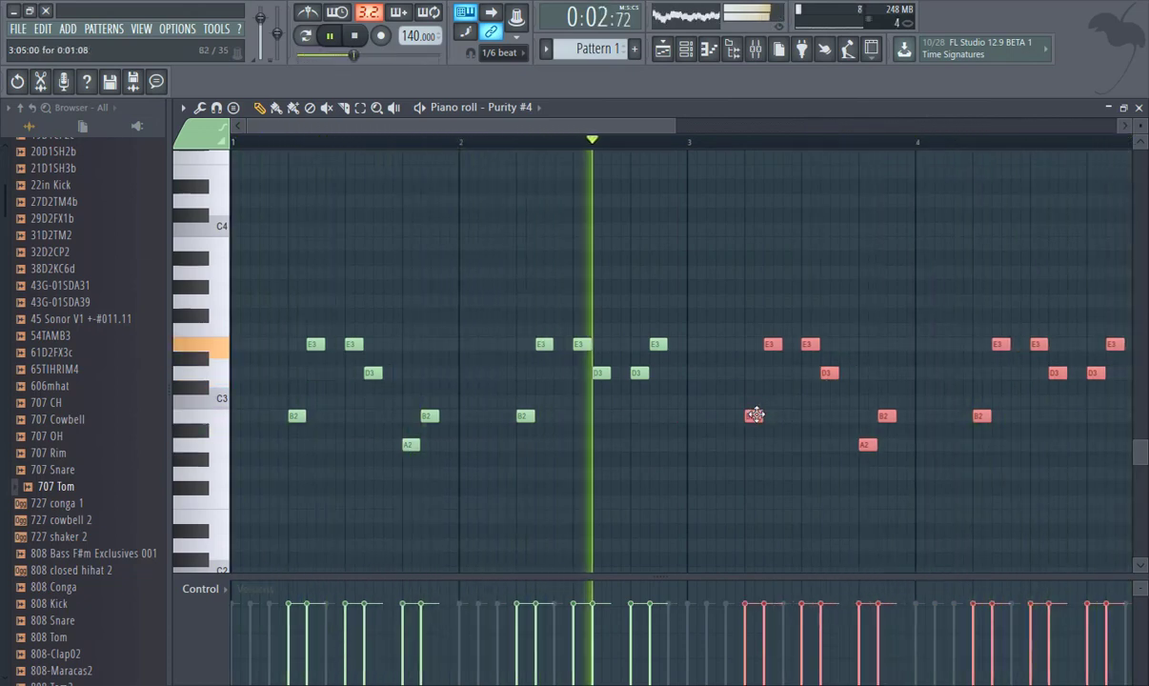
pyautogui.click(1139, 107)
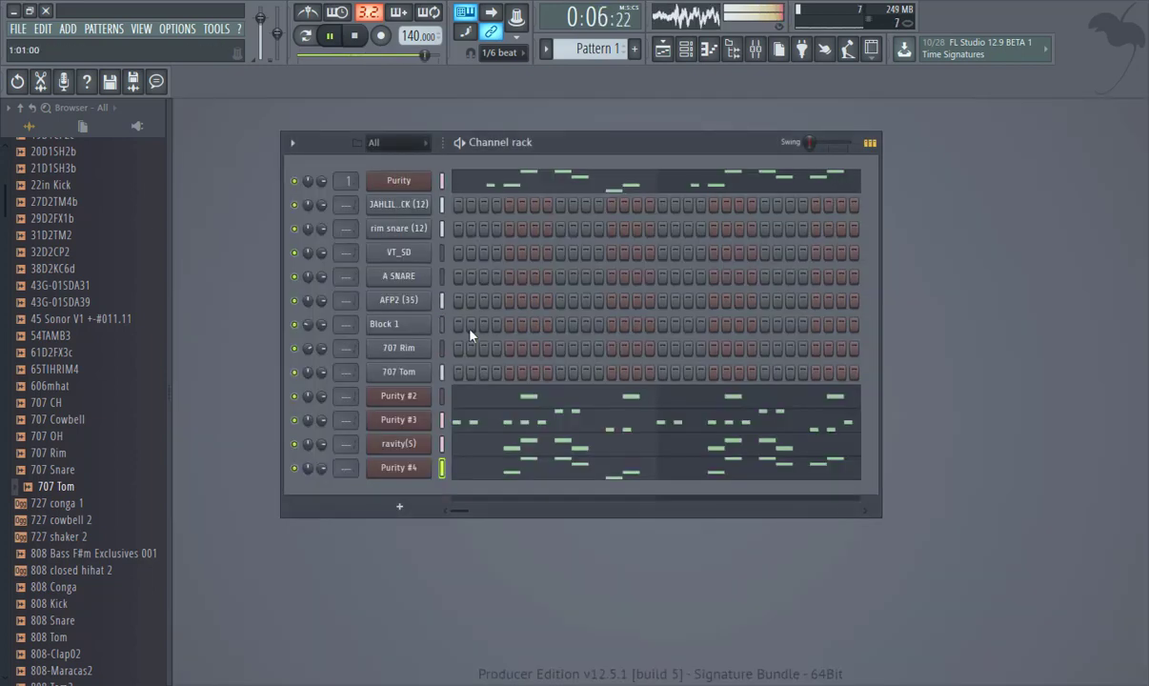
# Load the E.Organ 2 preset from the Organ category on Purity #4 and close its plugin window.
pyautogui.click(416, 467)
pyautogui.moveTo(576, 221); pyautogui.dragTo(623, 95)
pyautogui.click(667, 541)
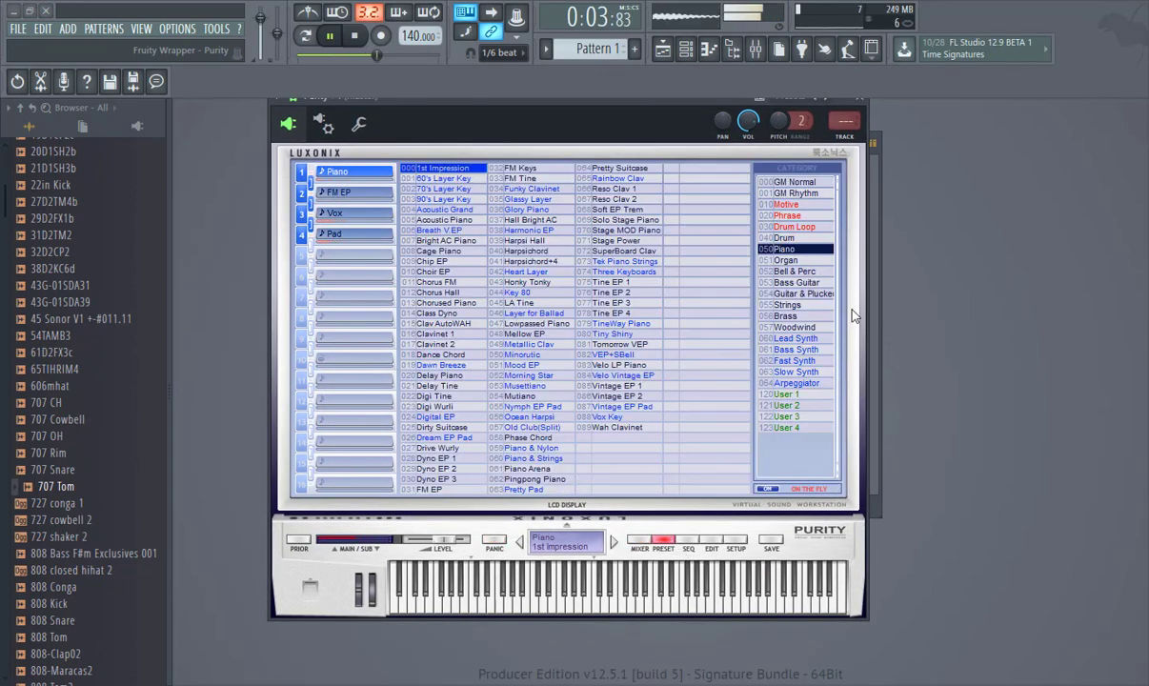
pyautogui.click(796, 272)
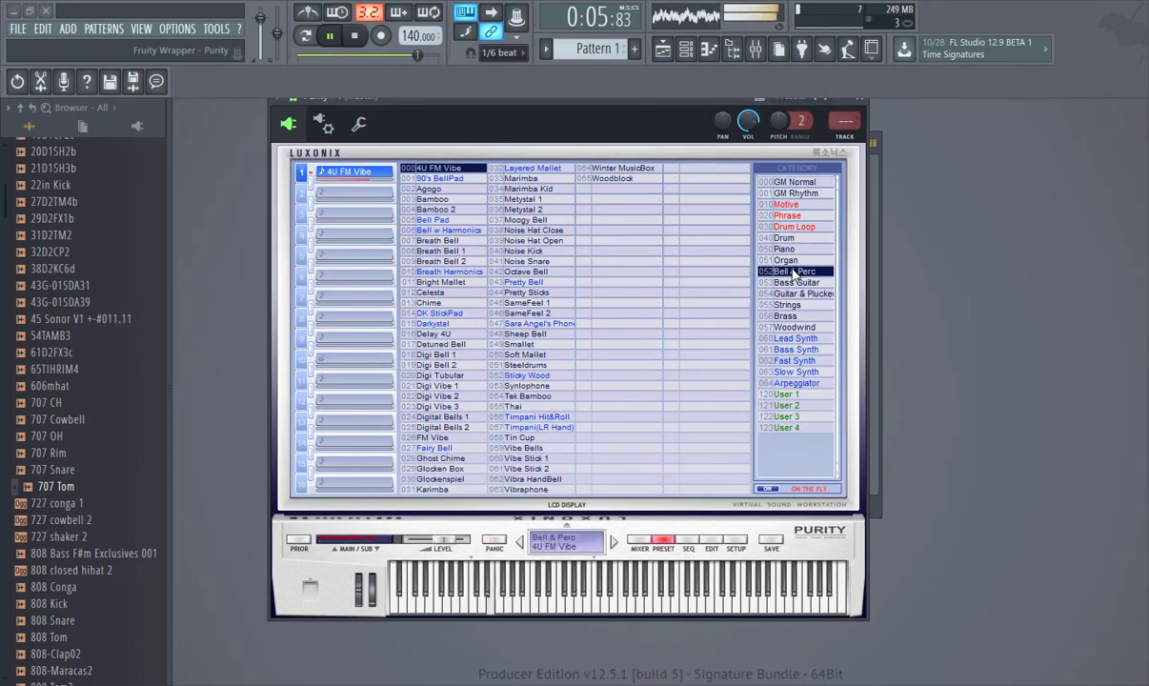
pyautogui.click(791, 260)
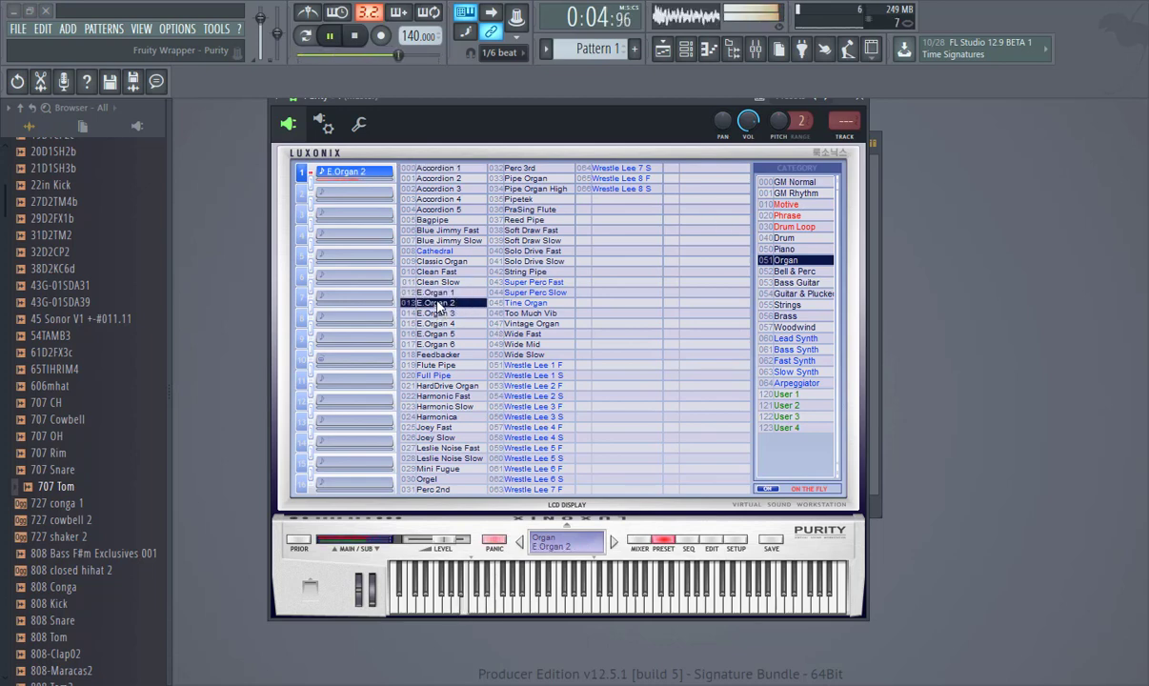
pyautogui.click(860, 97)
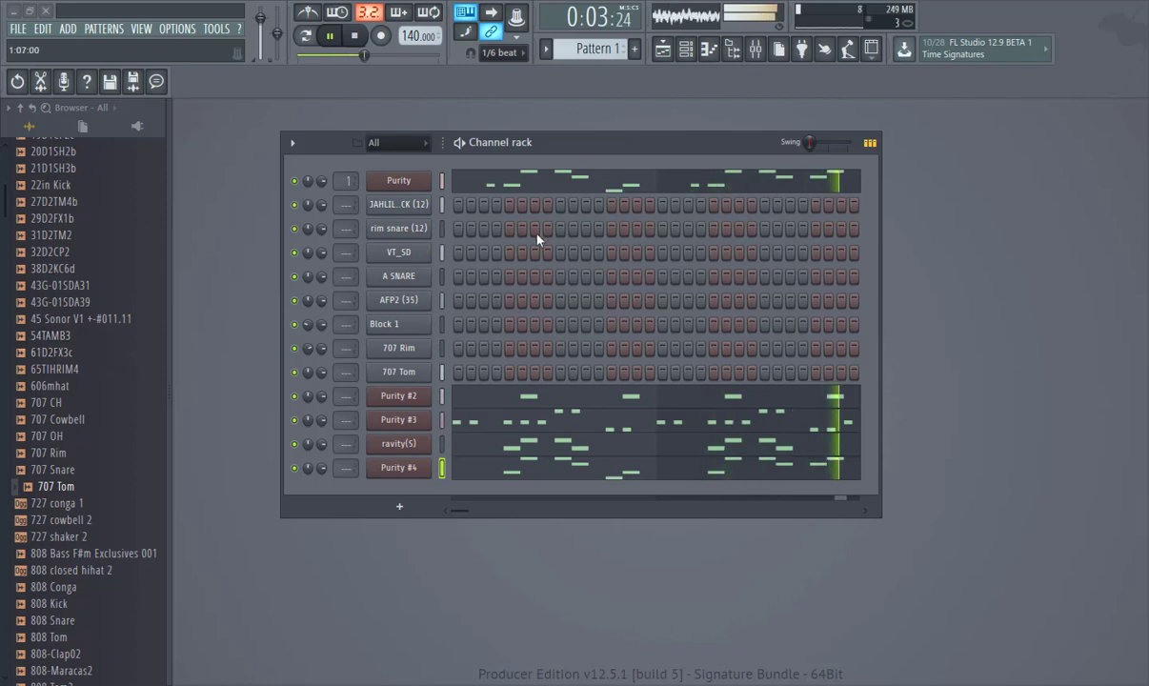
# Add another Purity channel and copy the Purity #4 notes into it.
pyautogui.click(420, 506)
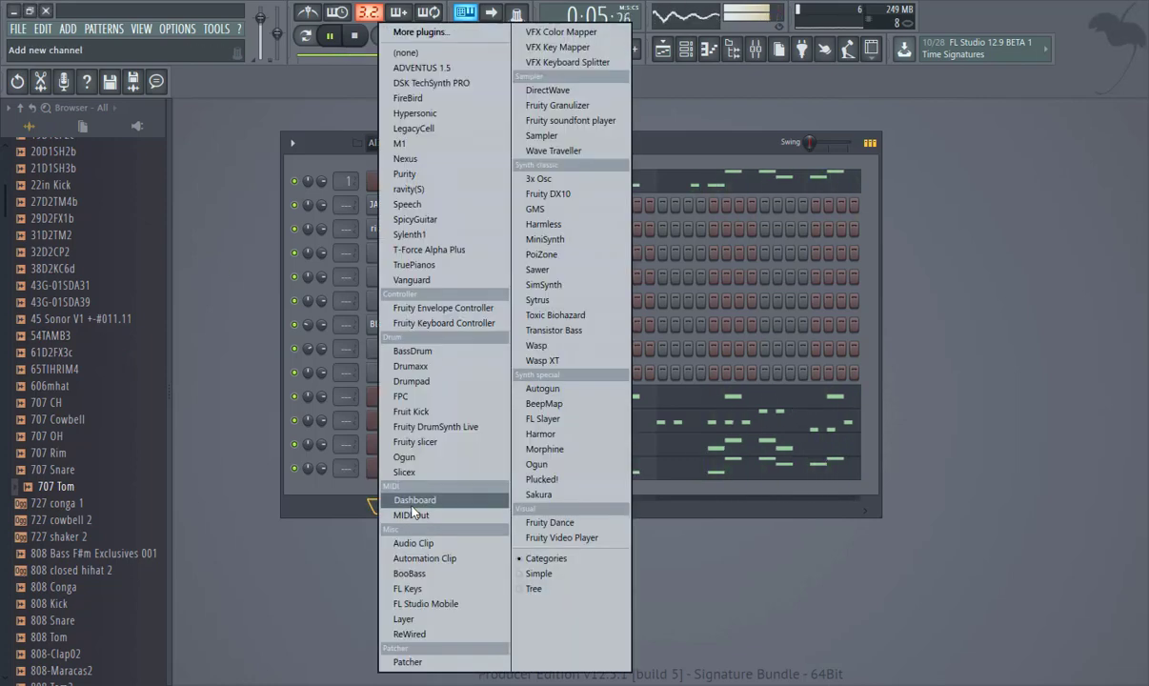
pyautogui.click(419, 174)
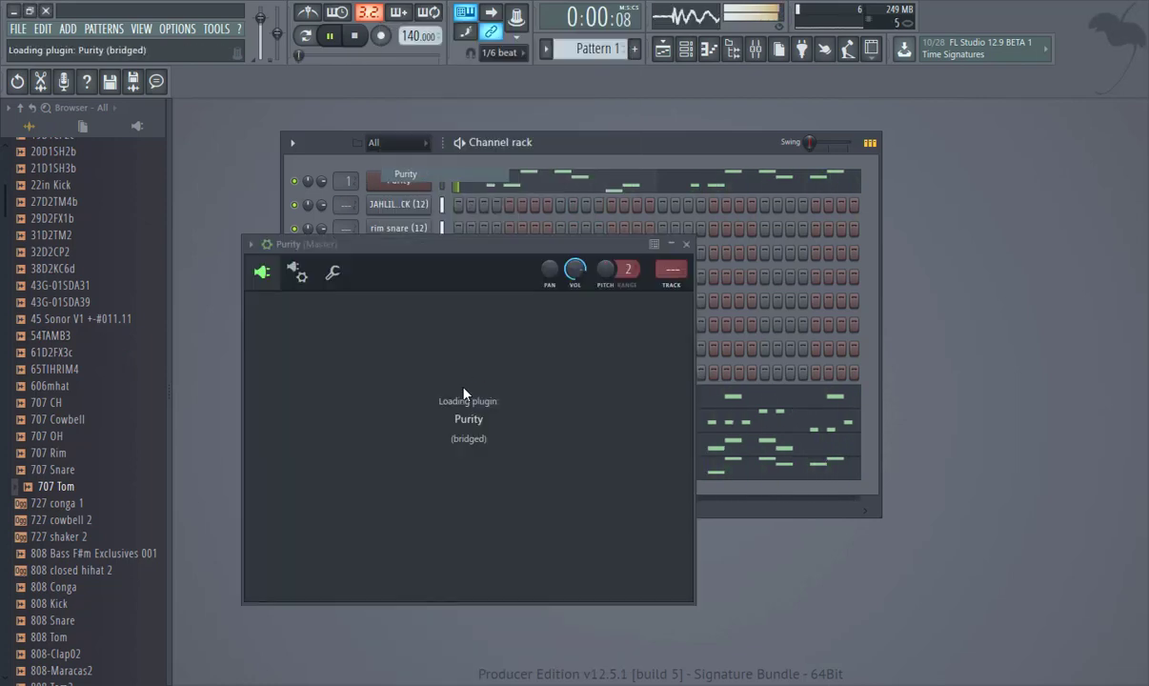
pyautogui.click(834, 246)
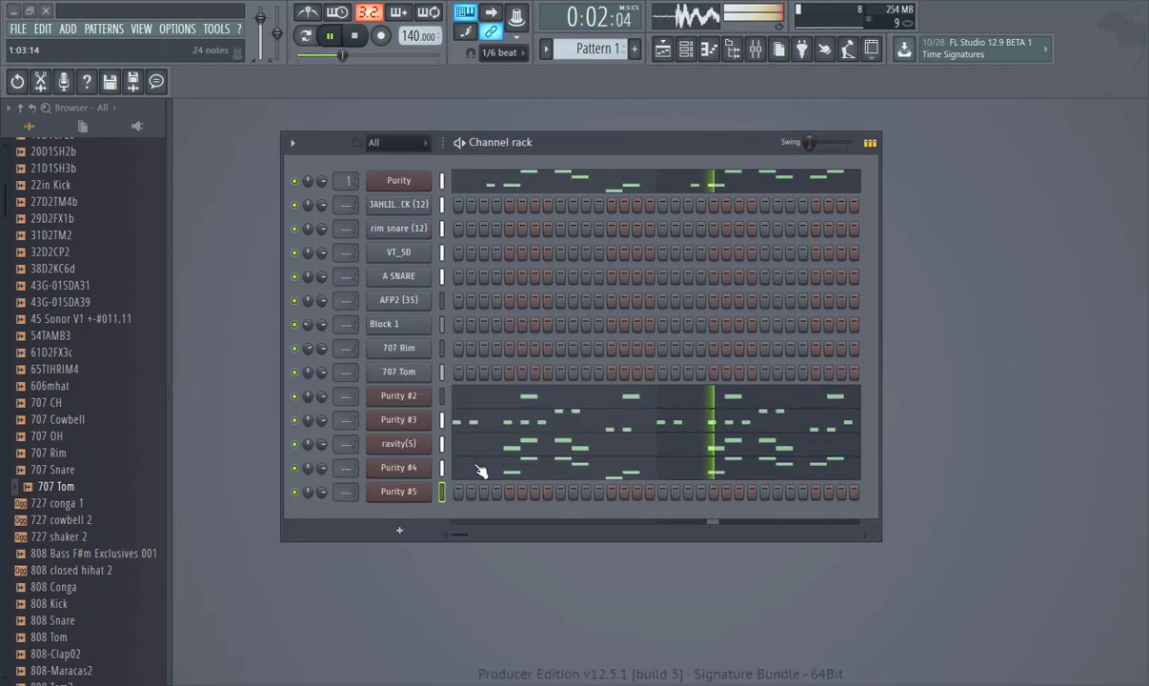
pyautogui.rightClick(427, 466)
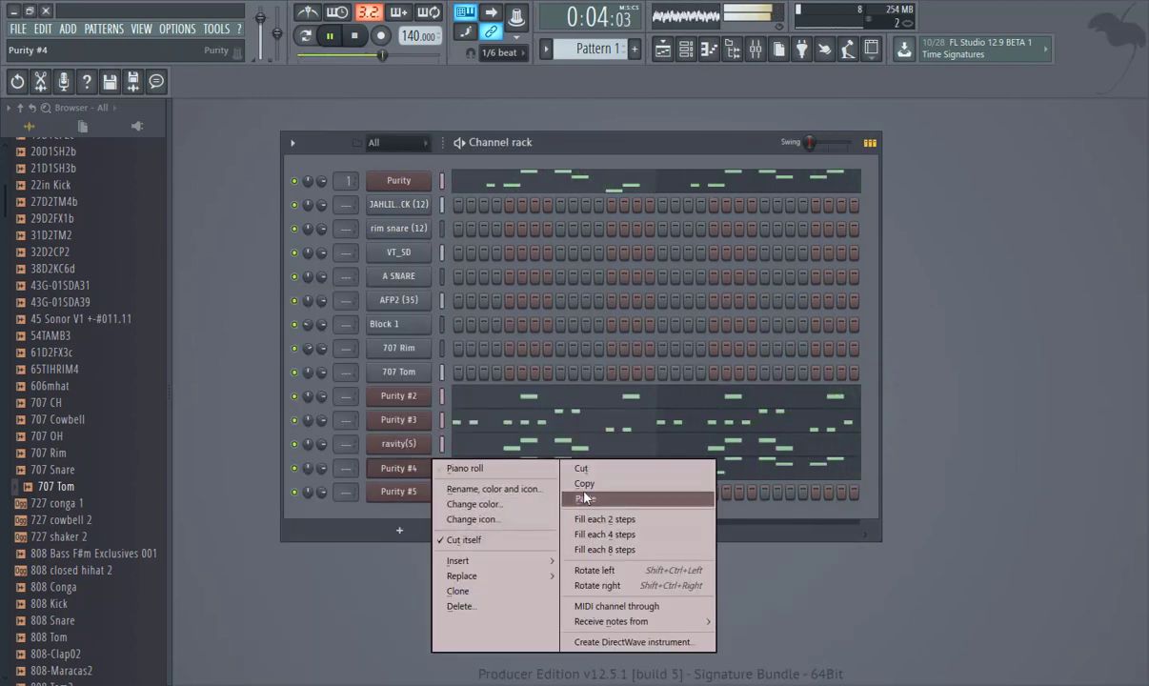
pyautogui.click(585, 496)
pyautogui.rightClick(420, 494)
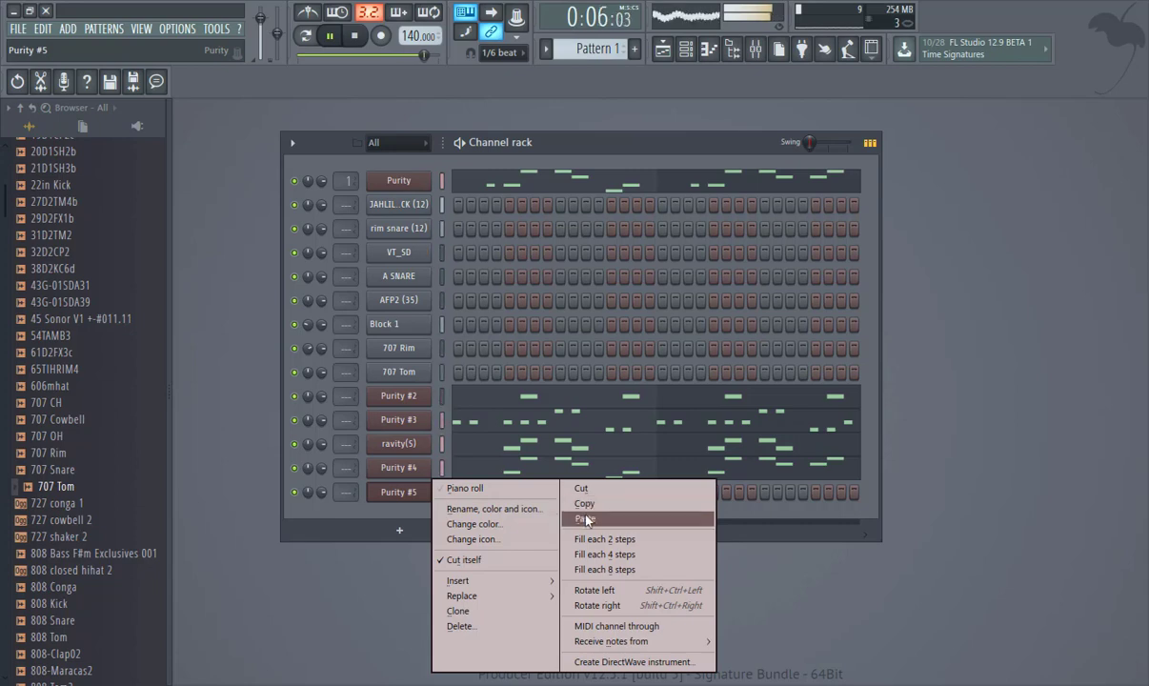
pyautogui.click(585, 519)
# Load the Cathedral preset from the Organ category on Purity #5 and close its plugin window.
pyautogui.click(420, 492)
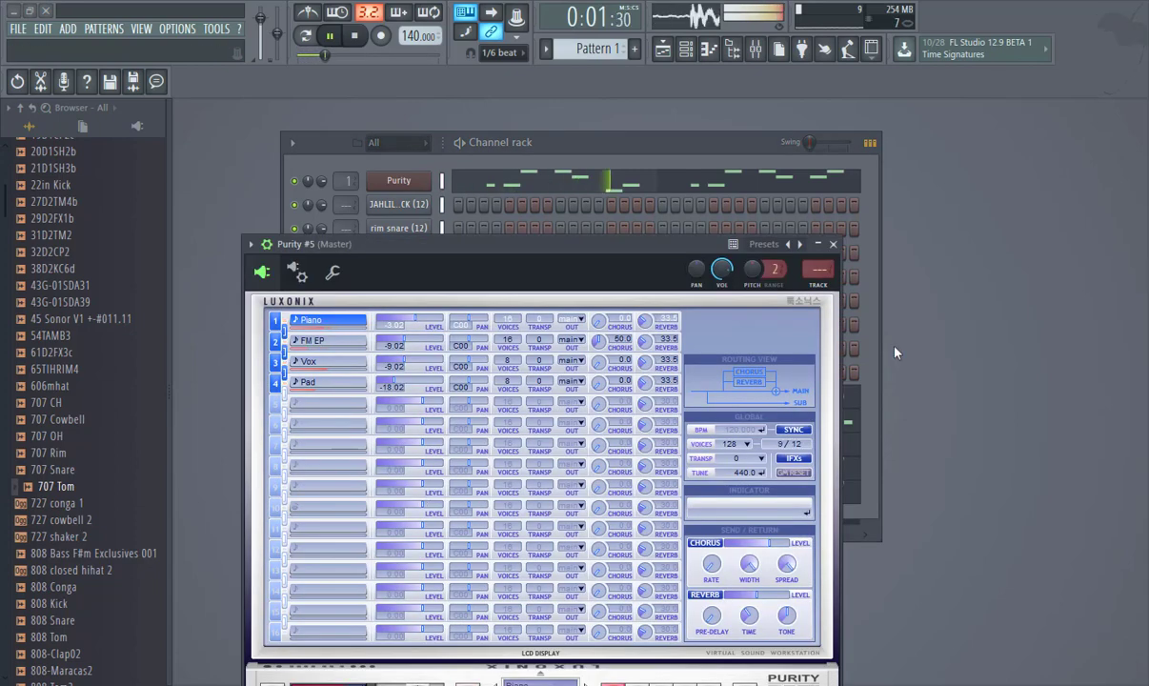
pyautogui.moveTo(665, 253); pyautogui.dragTo(683, 84)
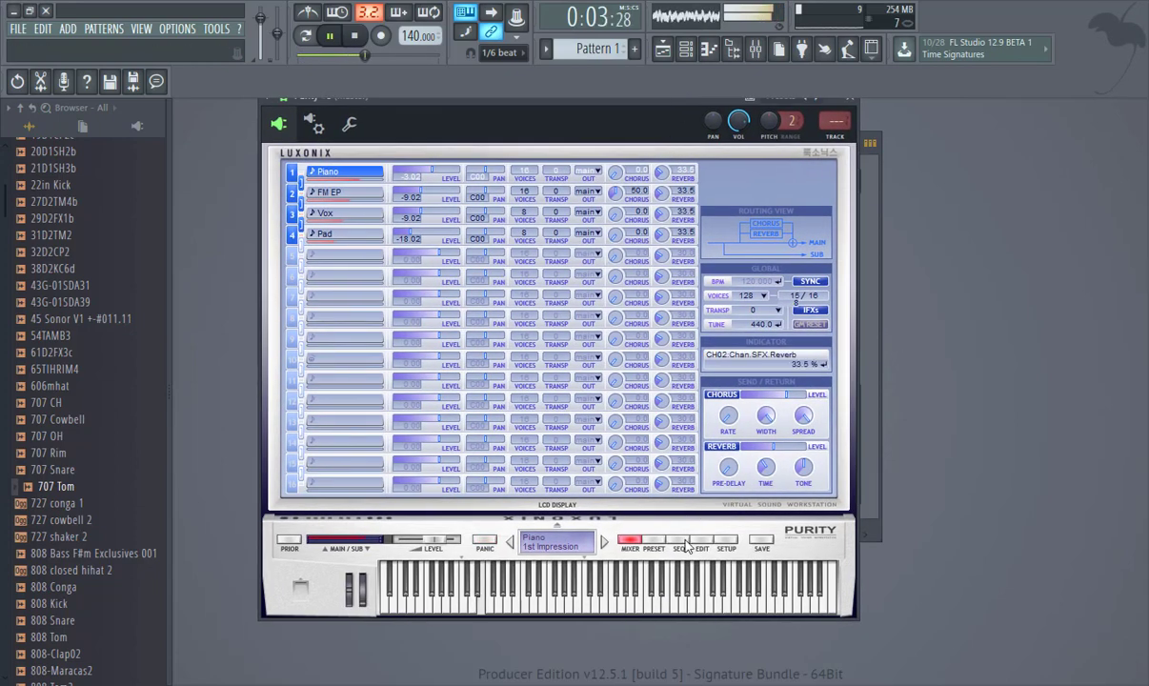
pyautogui.click(653, 540)
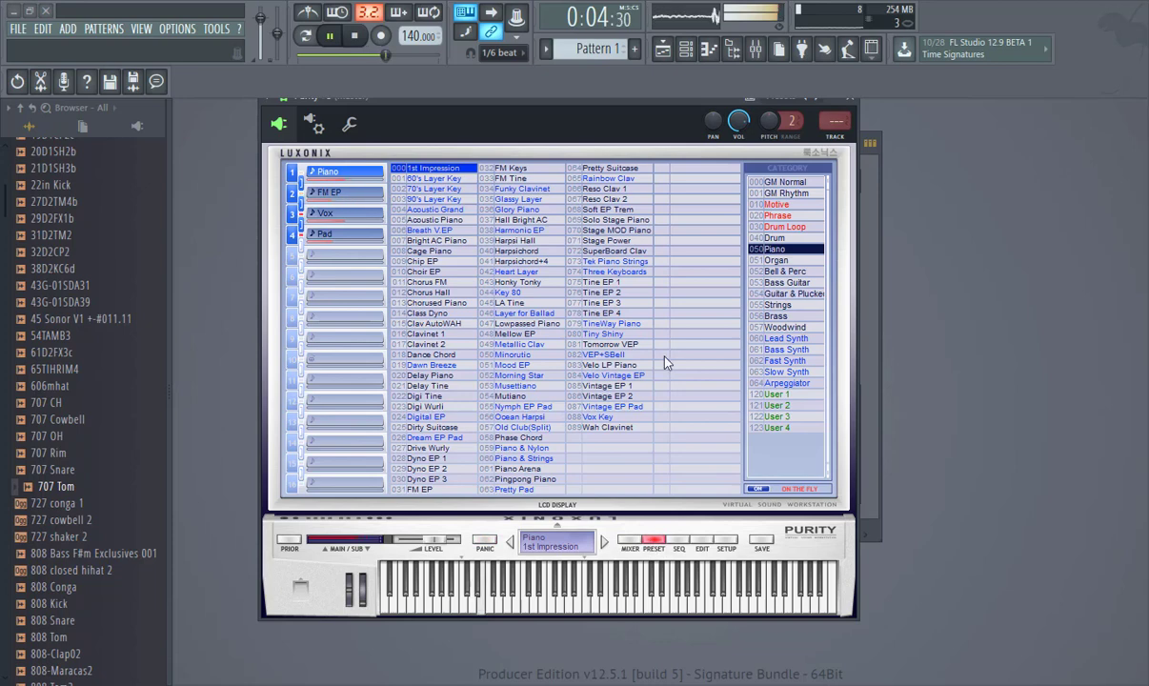
pyautogui.click(793, 284)
pyautogui.click(776, 260)
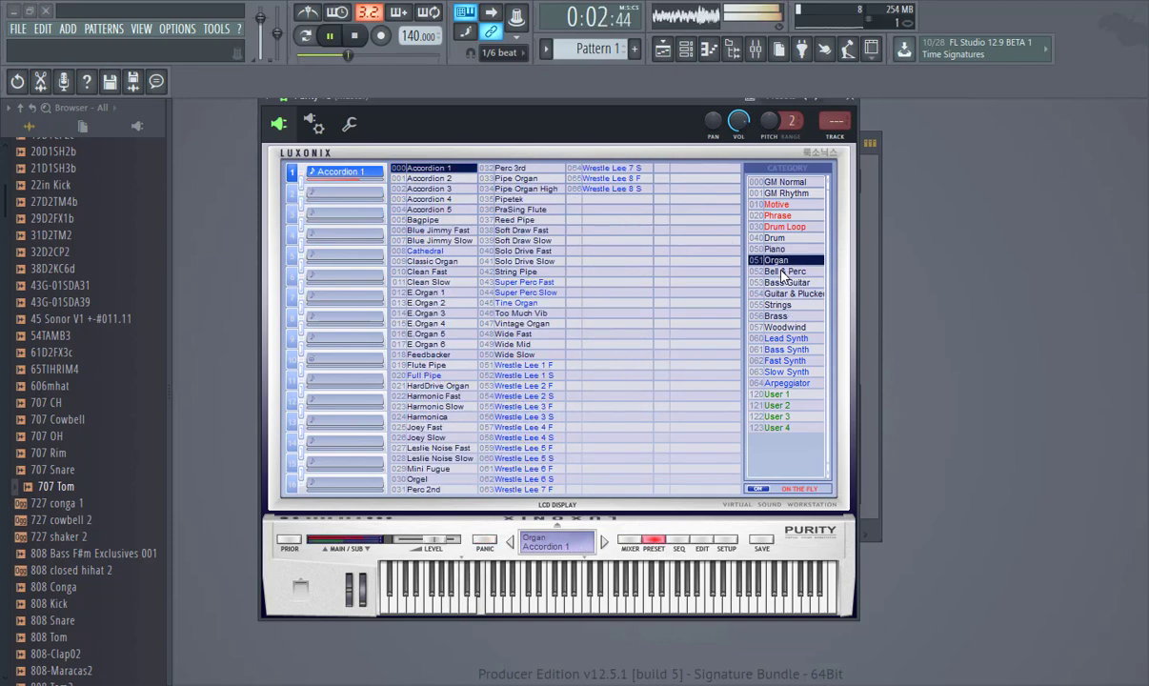
pyautogui.click(429, 253)
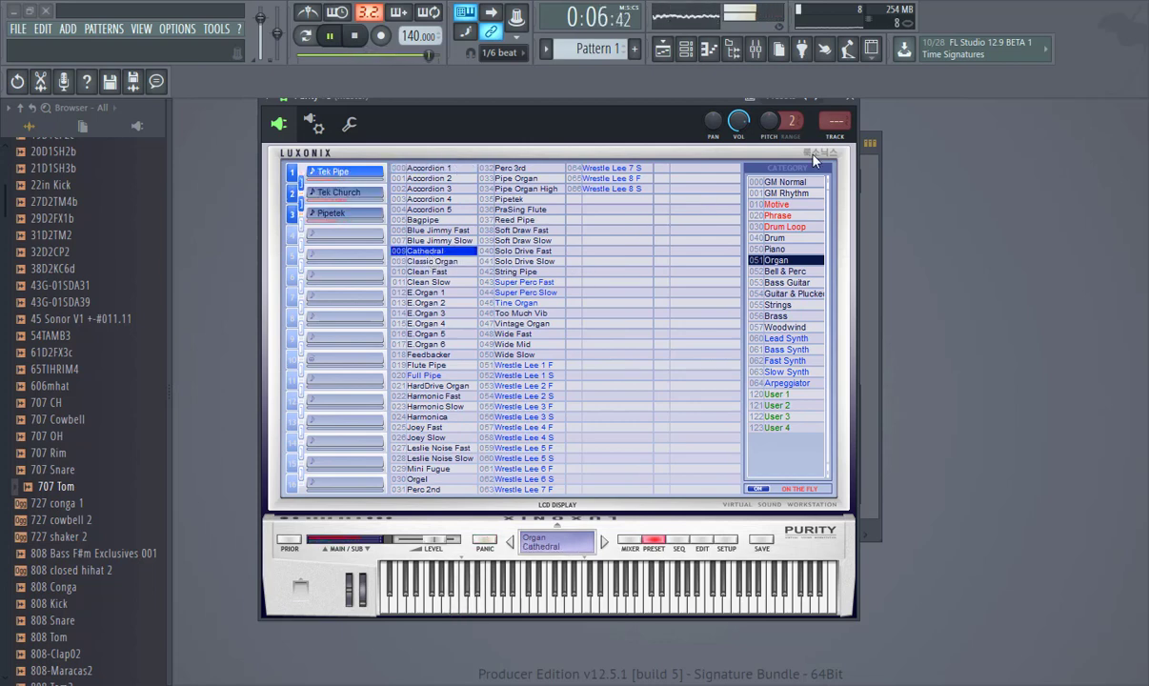
pyautogui.click(851, 99)
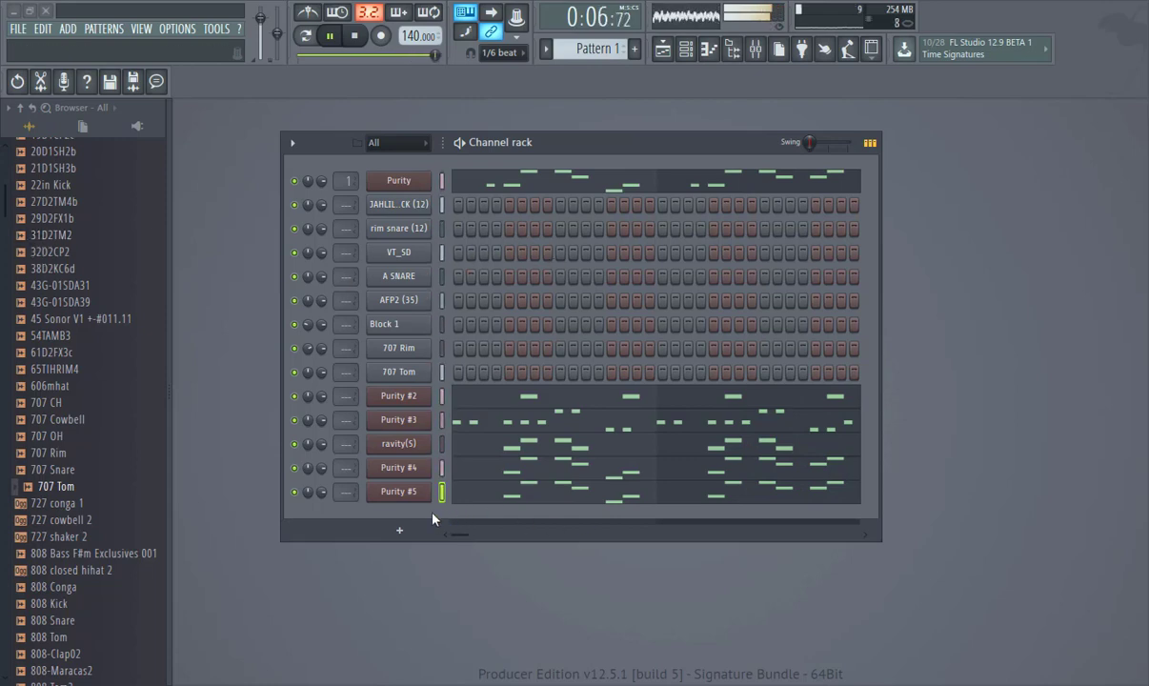
# Add a Nexus channel with a copy of the first Purity channel's notes, and bring its plugin window to the front.
pyautogui.click(399, 532)
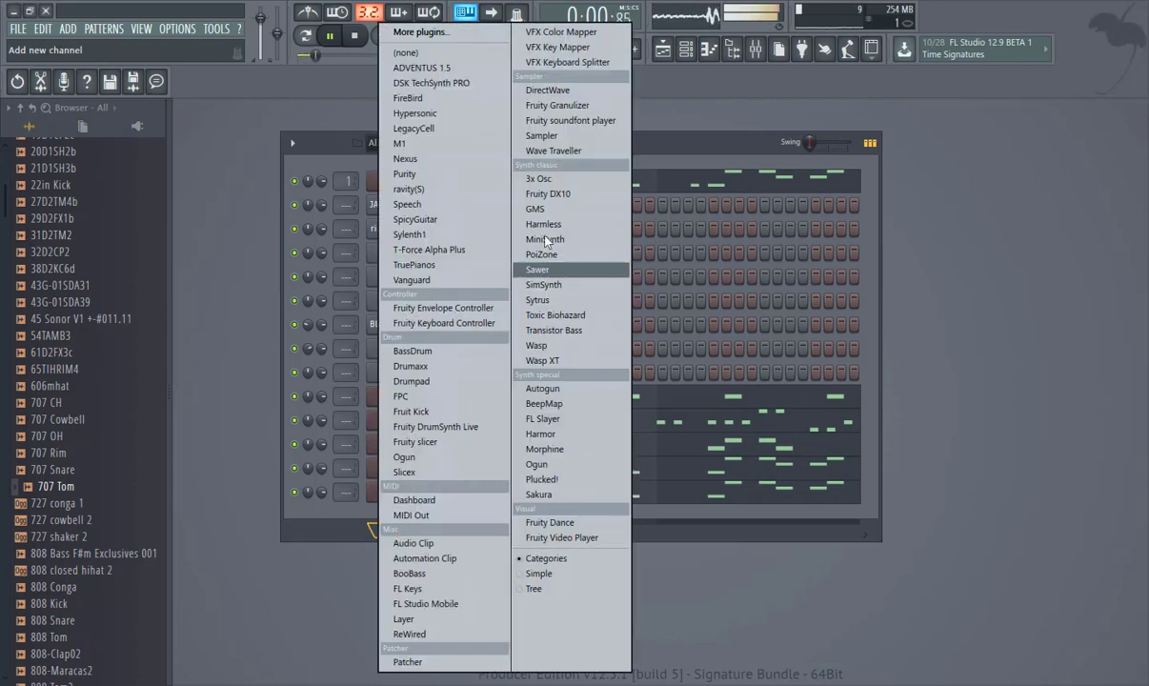
pyautogui.click(439, 159)
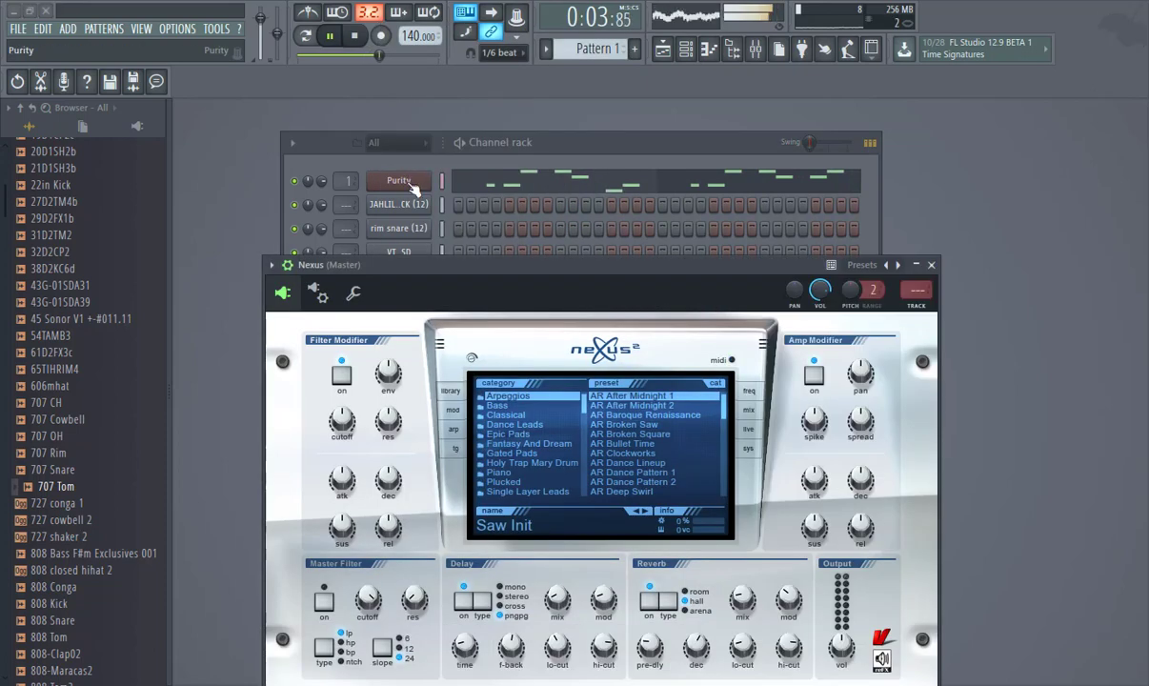
pyautogui.rightClick(412, 181)
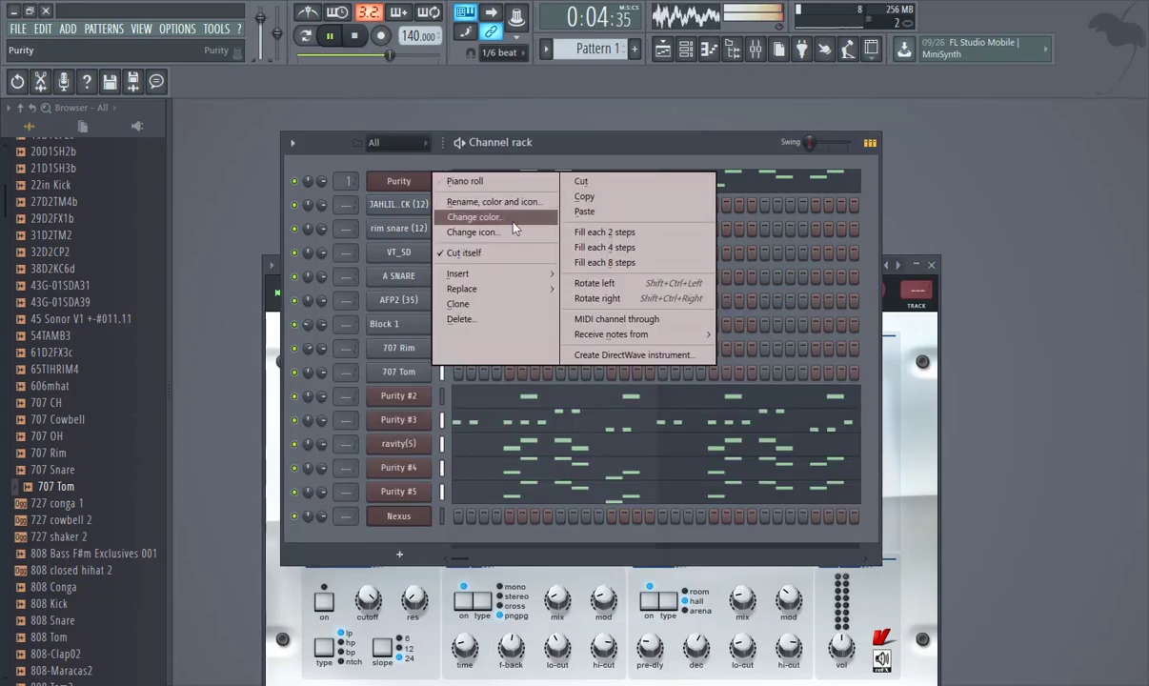
pyautogui.click(584, 197)
pyautogui.rightClick(420, 518)
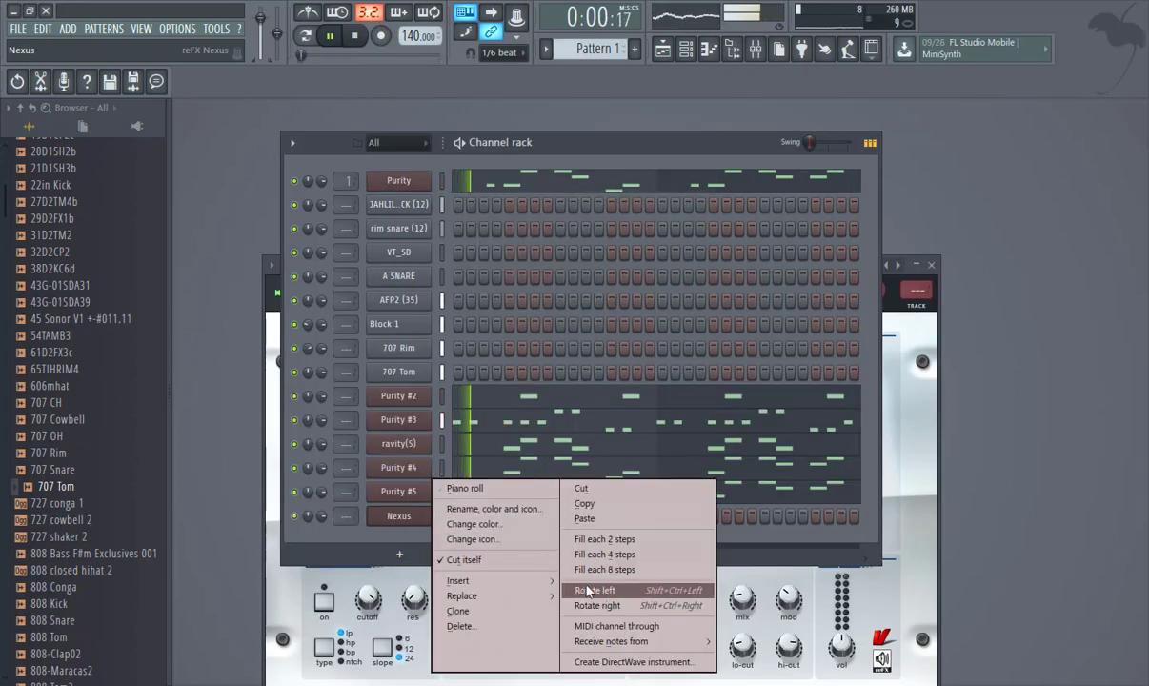
pyautogui.click(585, 519)
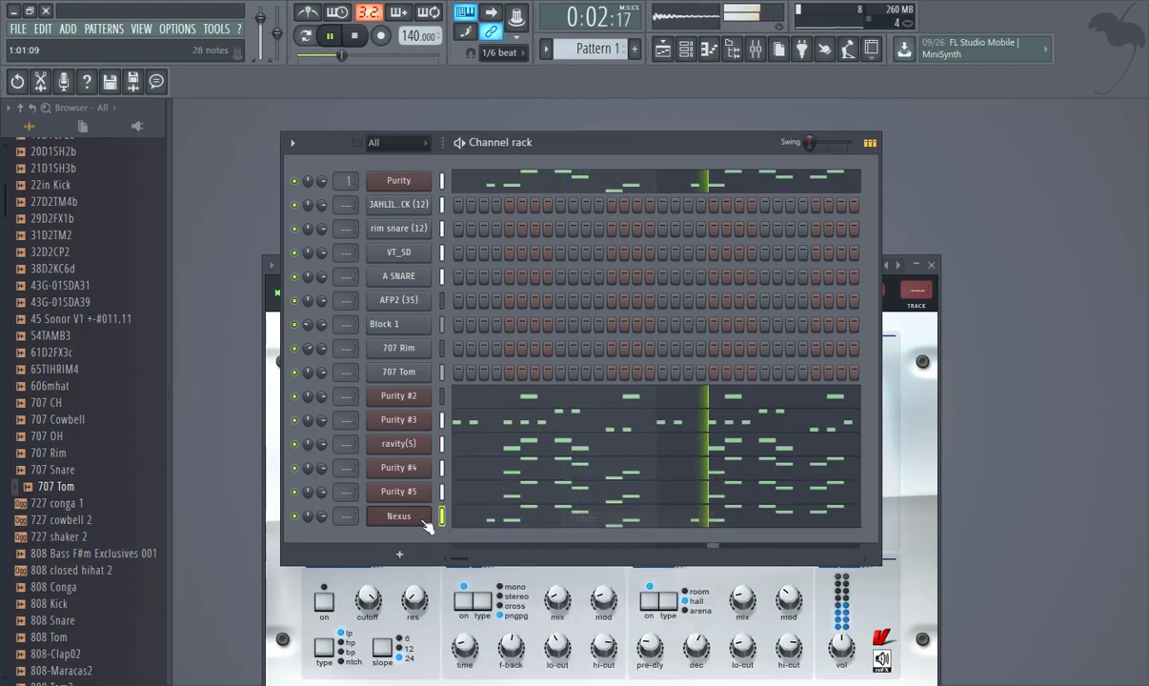
pyautogui.click(400, 517)
pyautogui.click(431, 511)
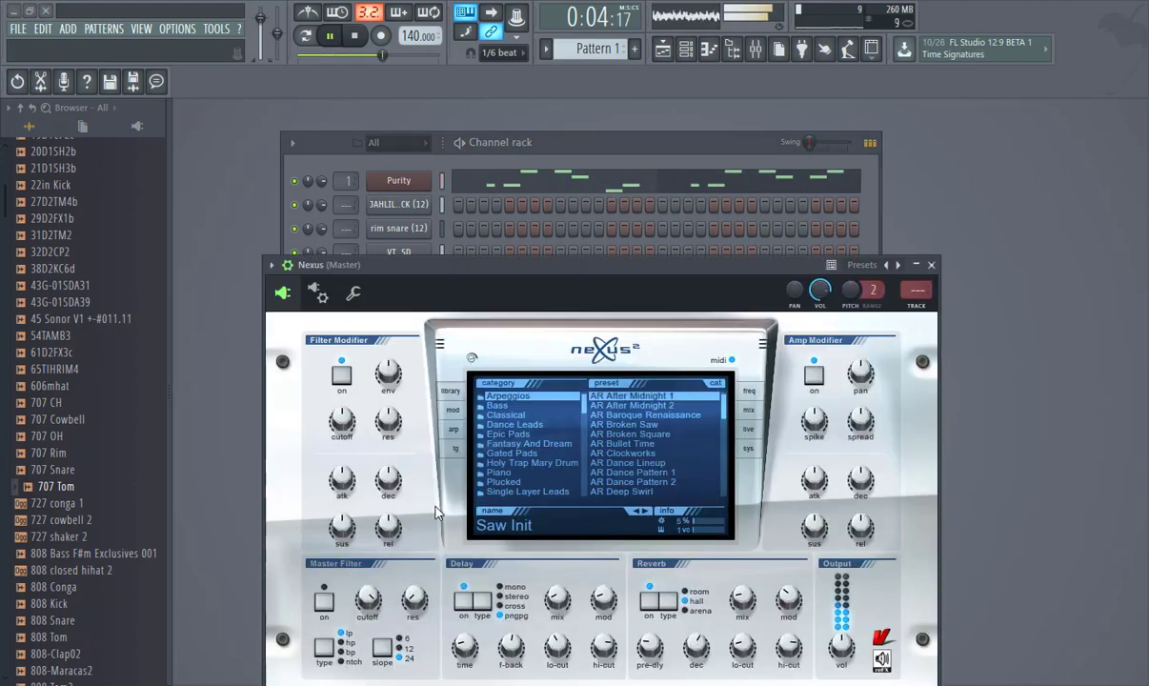
# Load the BA Basic Sine preset from the Bass category on Nexus, and adjust the channel panning of Purity #4.
pyautogui.click(501, 404)
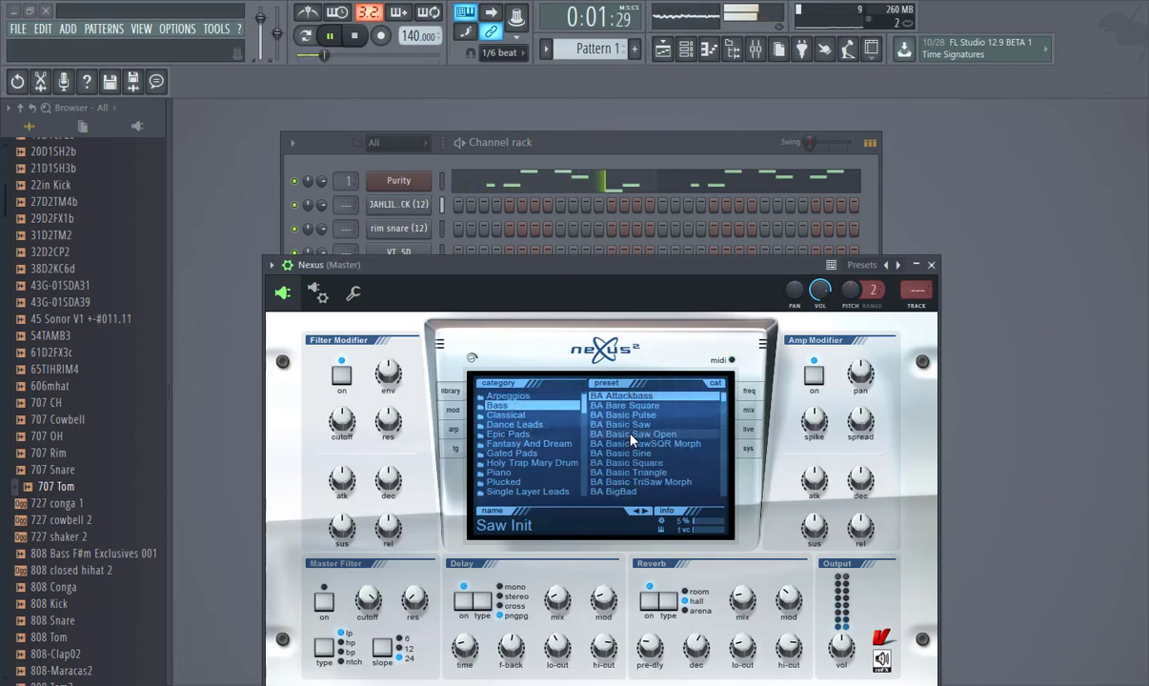
pyautogui.click(636, 426)
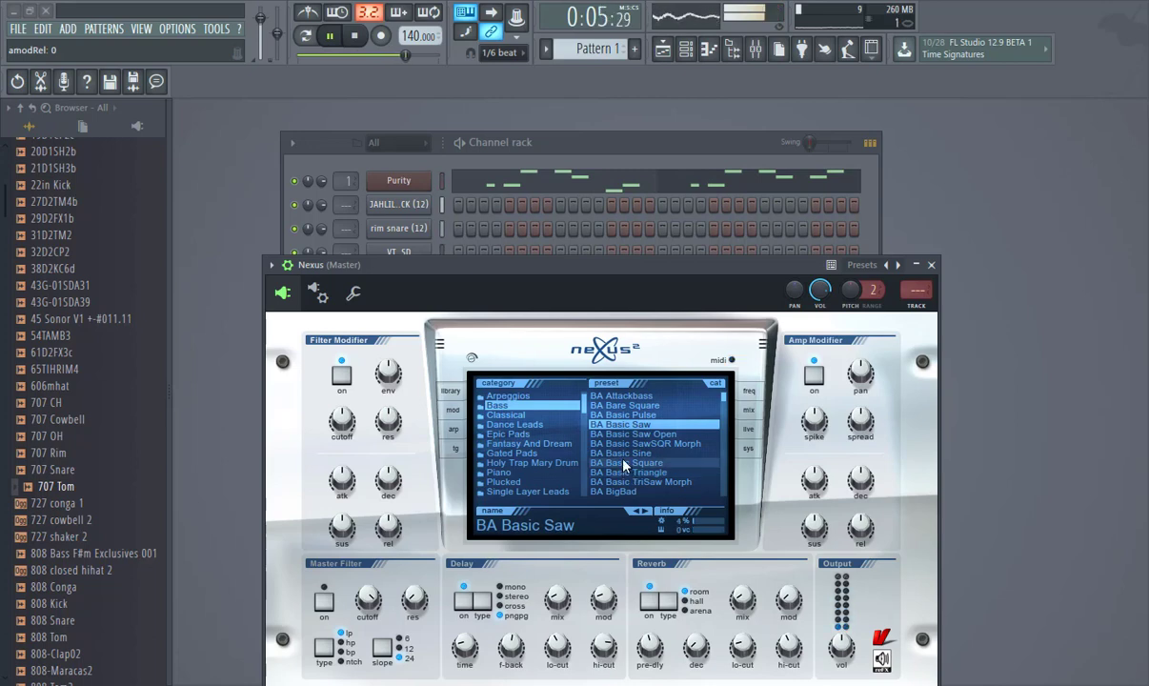
pyautogui.click(615, 455)
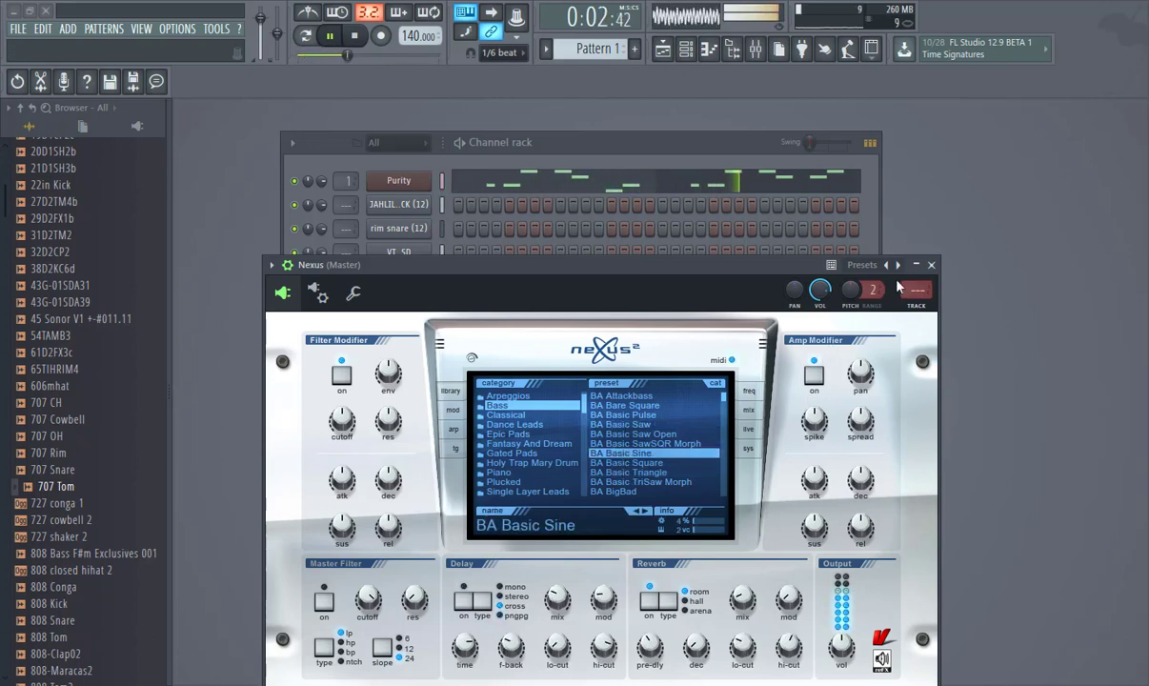
pyautogui.click(932, 266)
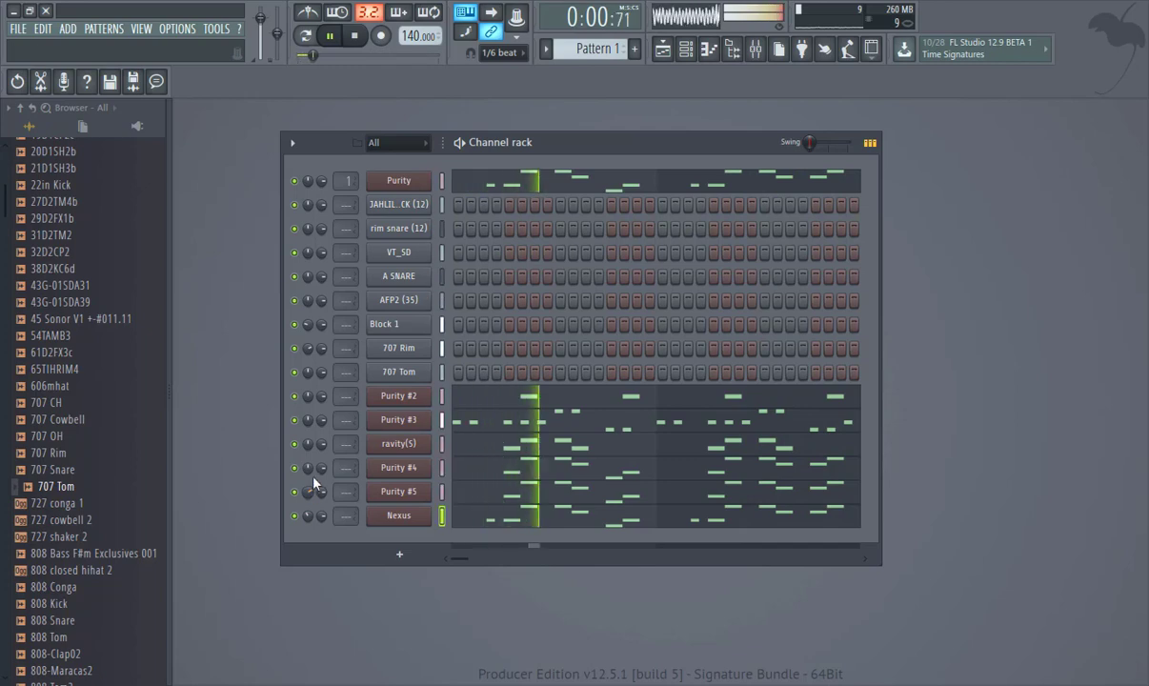
pyautogui.moveTo(307, 489); pyautogui.dragTo(308, 495)
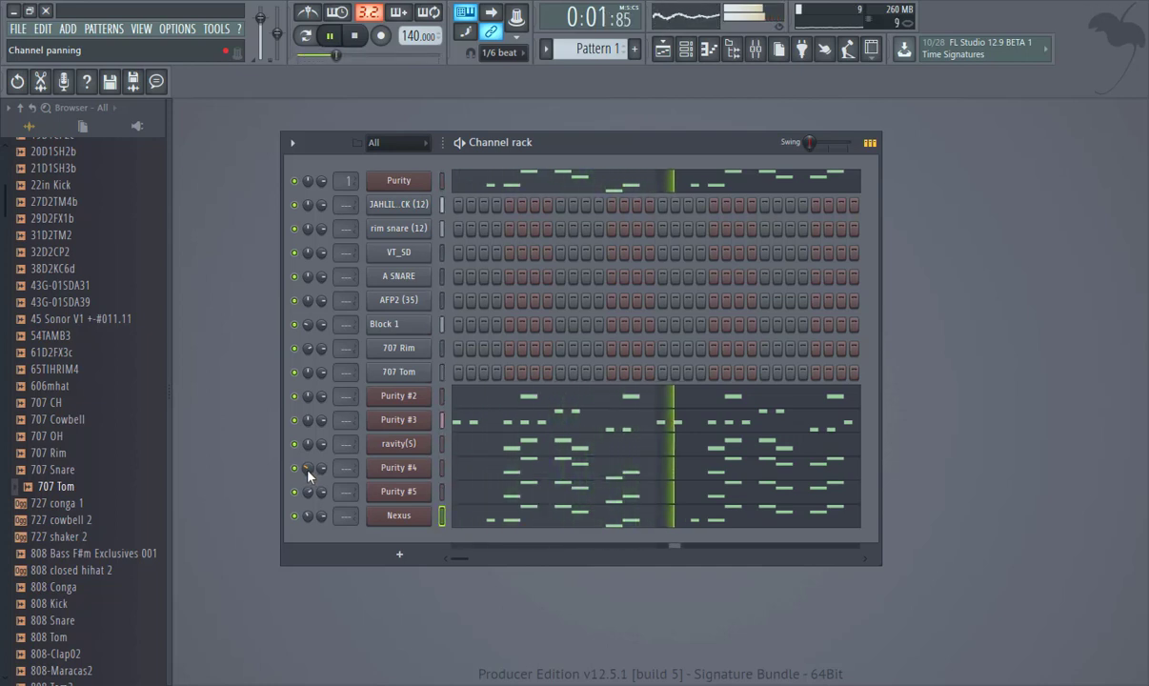
# Show the playlist and split Pattern 1 into separate patterns by channel.
pyautogui.click(672, 55)
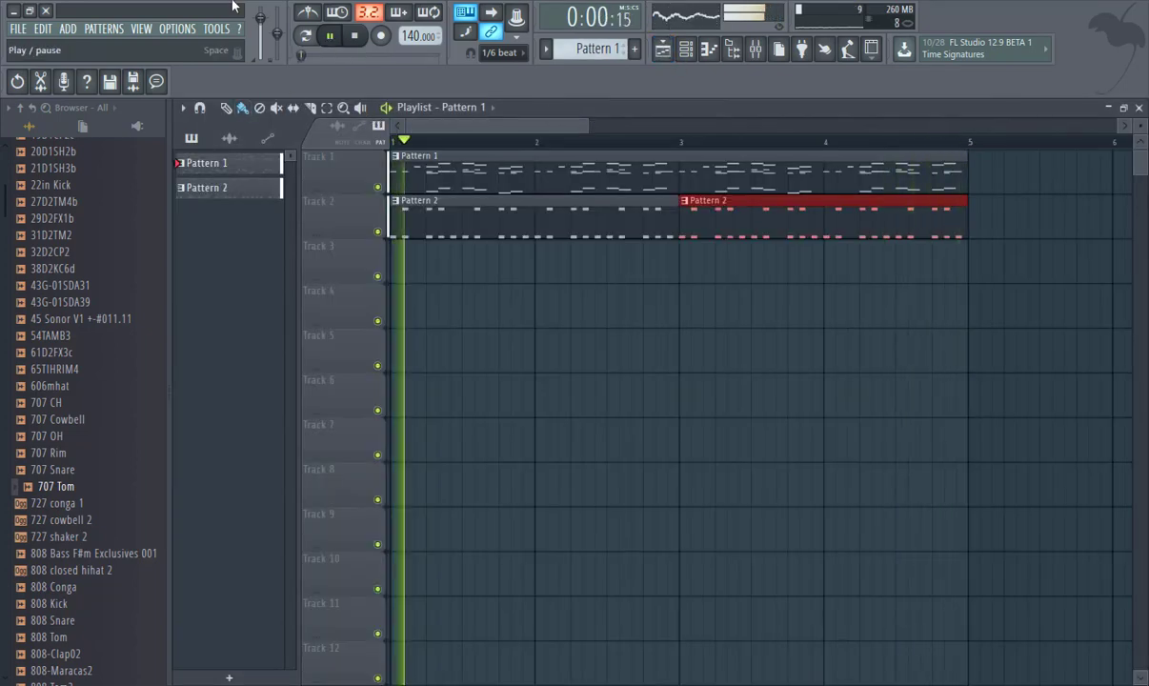
pyautogui.click(84, 30)
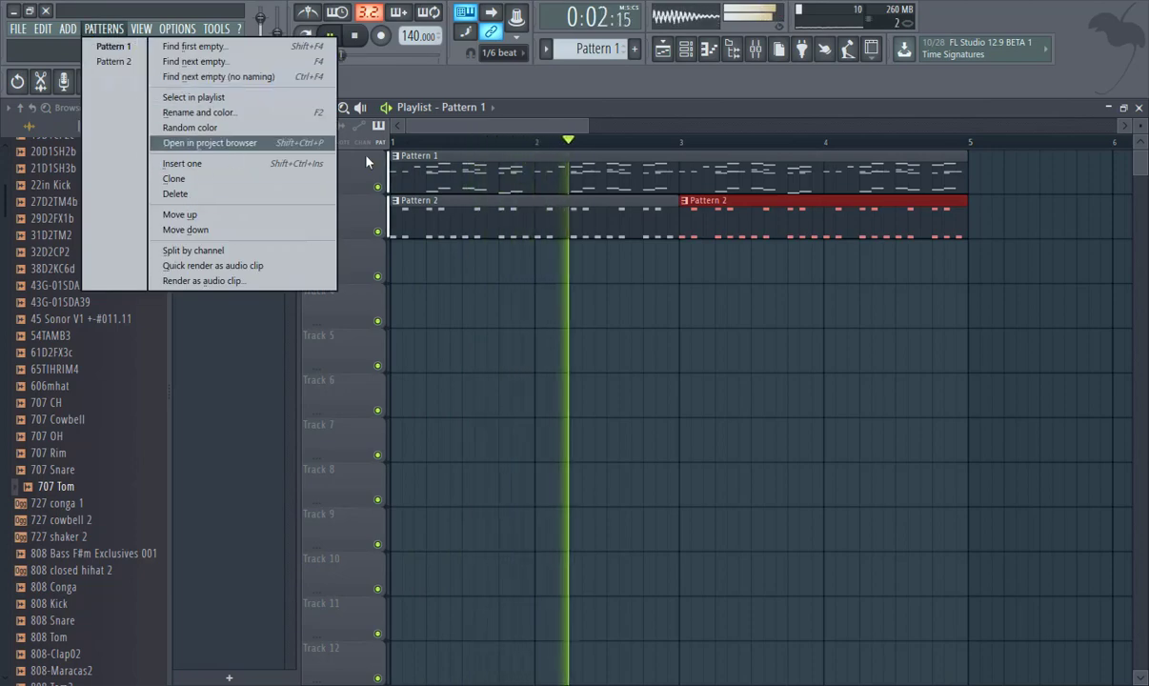
pyautogui.click(686, 53)
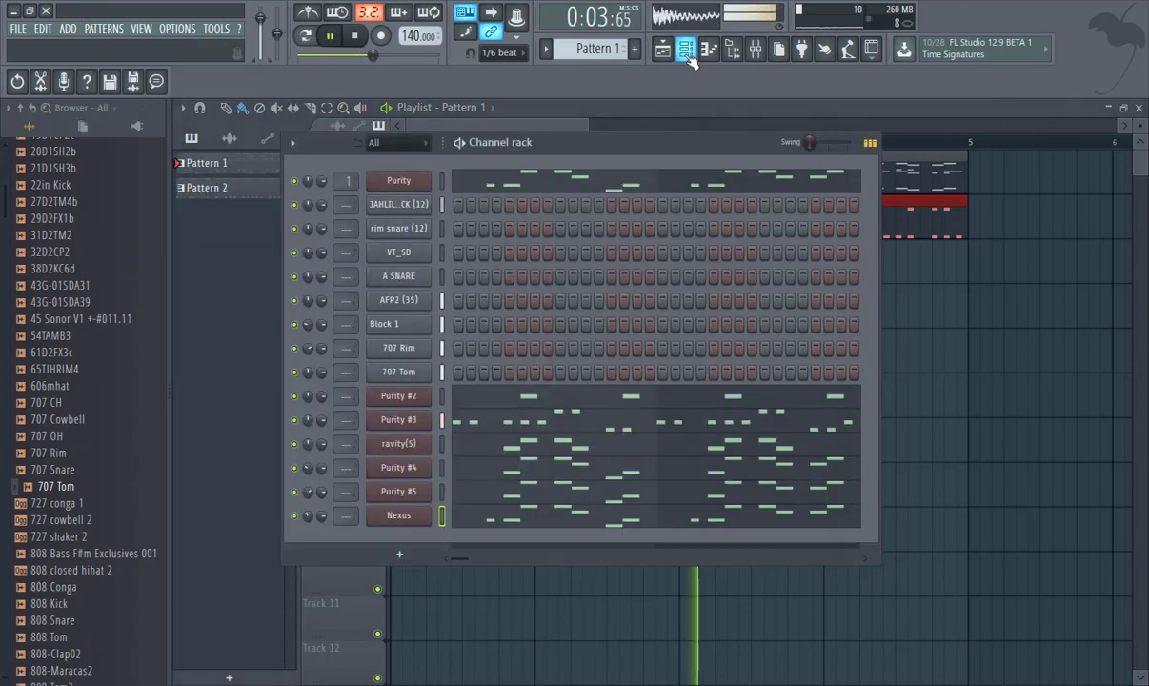
pyautogui.click(113, 30)
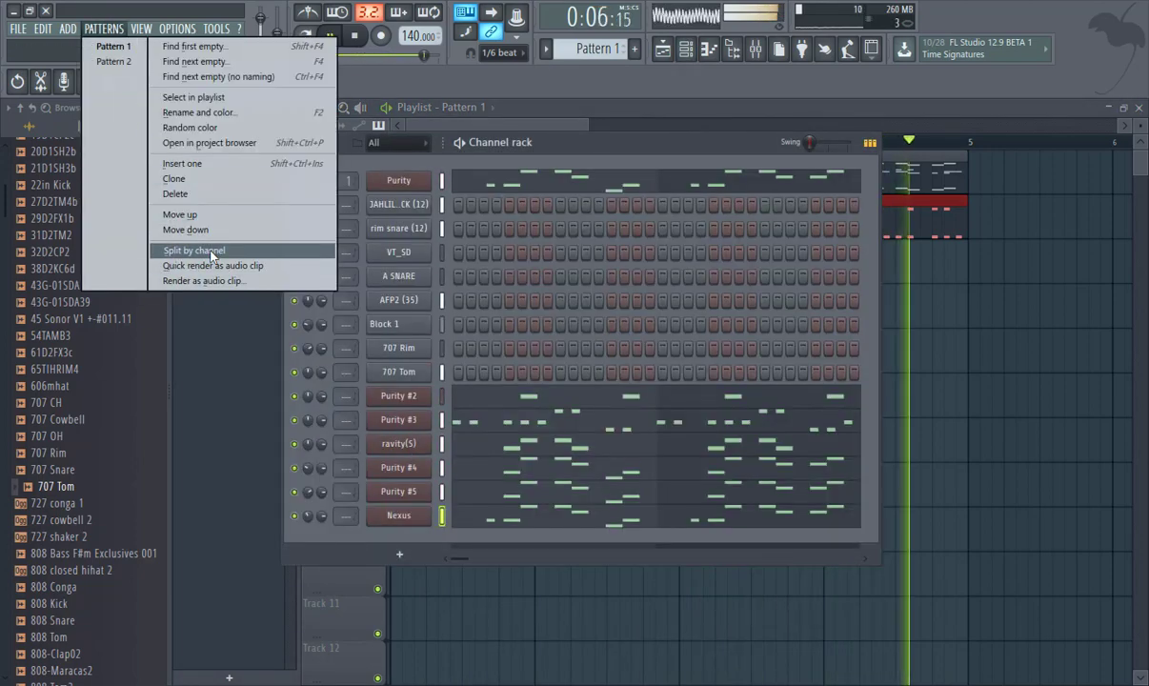
pyautogui.click(253, 247)
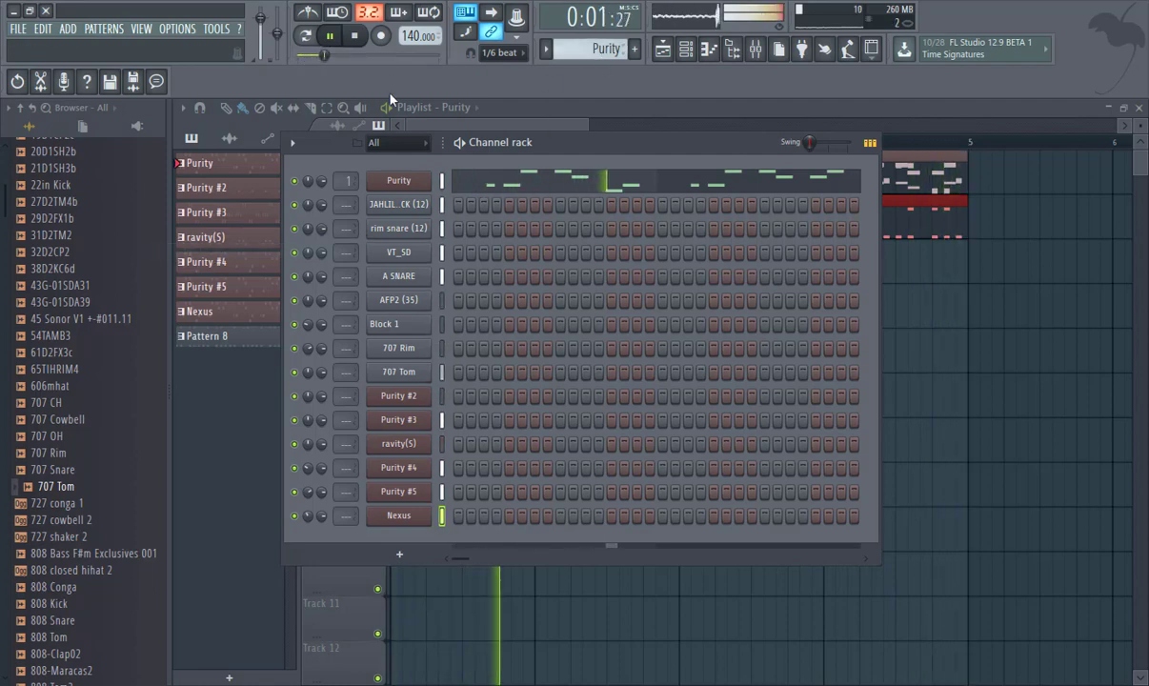
# Select the drum pattern, Pattern 8, and split it into separate patterns by channel.
pyautogui.click(218, 341)
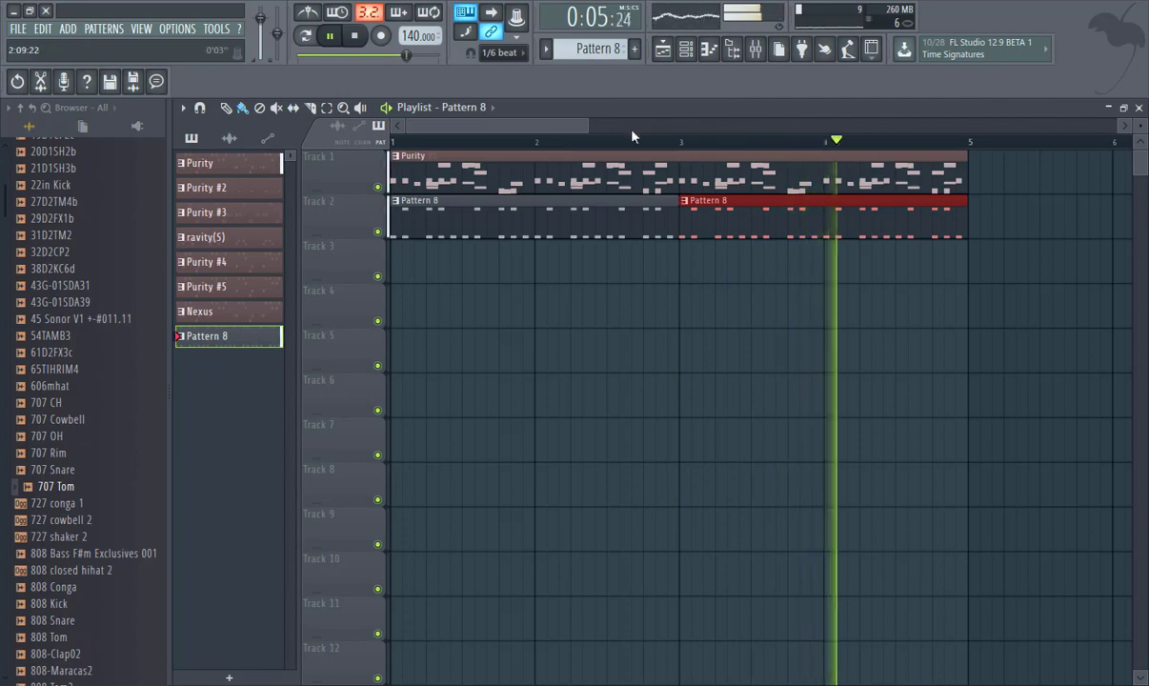
pyautogui.click(686, 50)
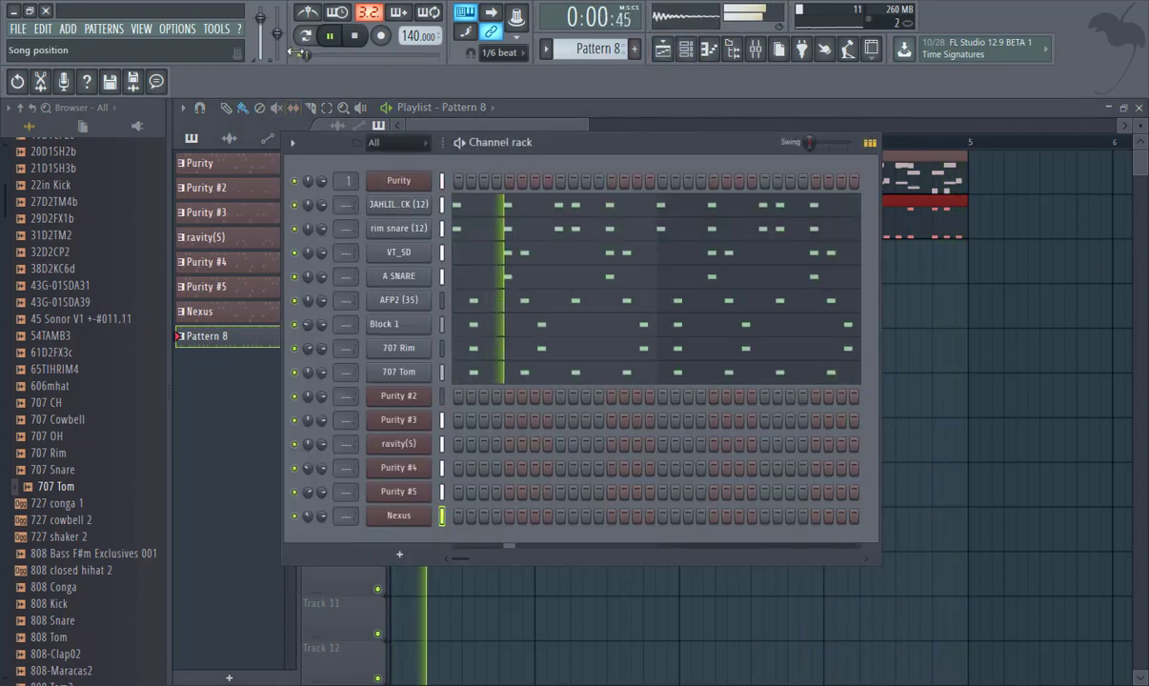
pyautogui.click(103, 28)
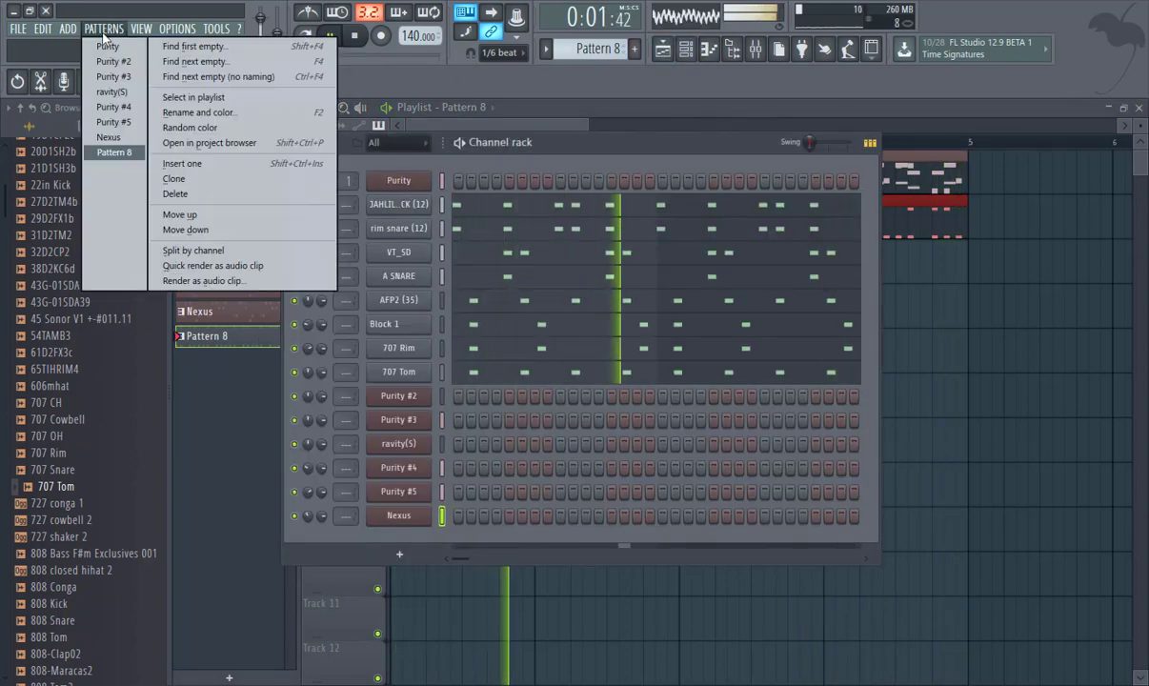
pyautogui.click(218, 249)
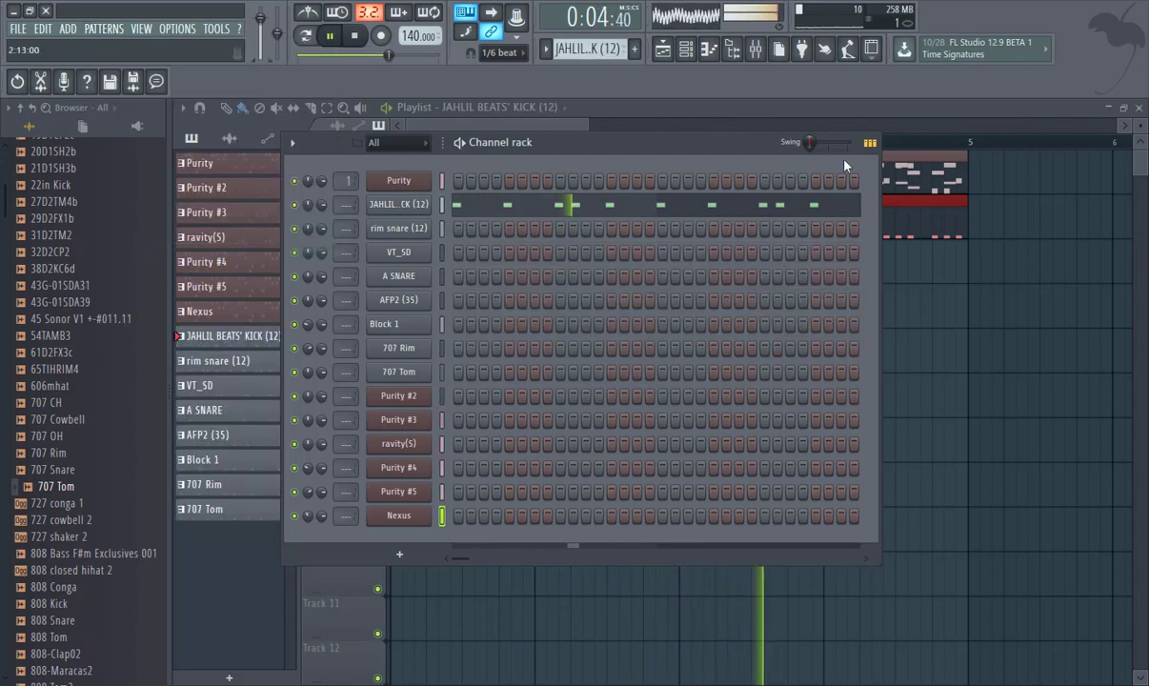
# Delete all existing clips from the playlist and place the Purity pattern at bar 1 of Track 1.
pyautogui.click(548, 117)
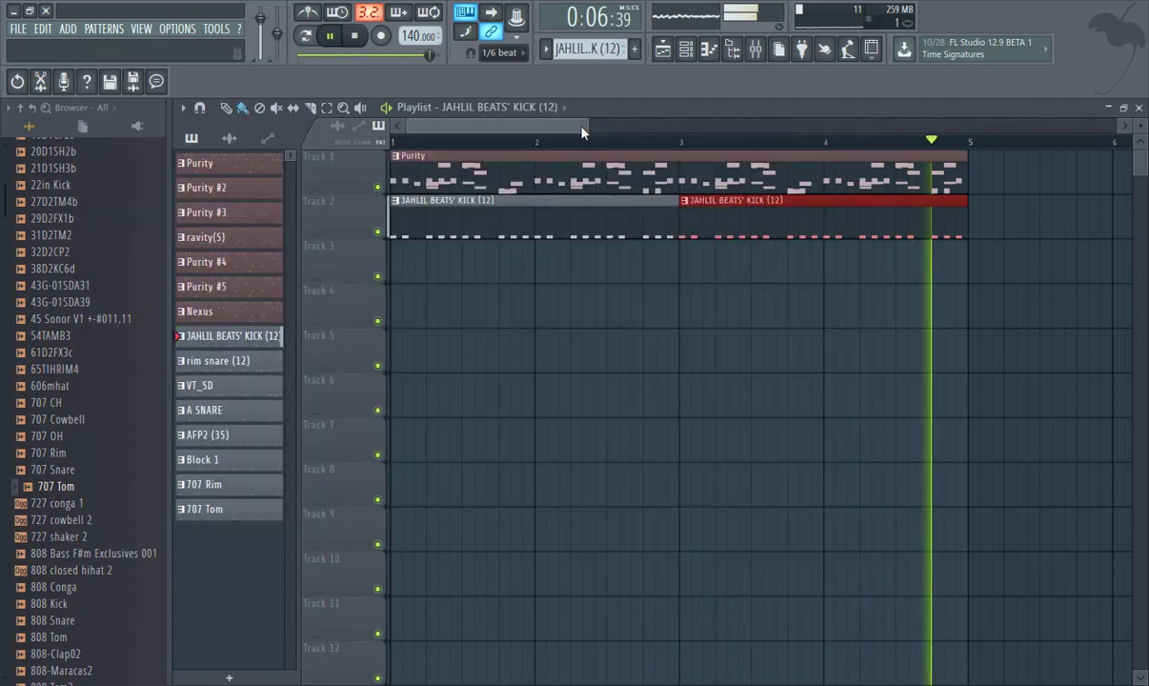
pyautogui.rightClick(574, 194)
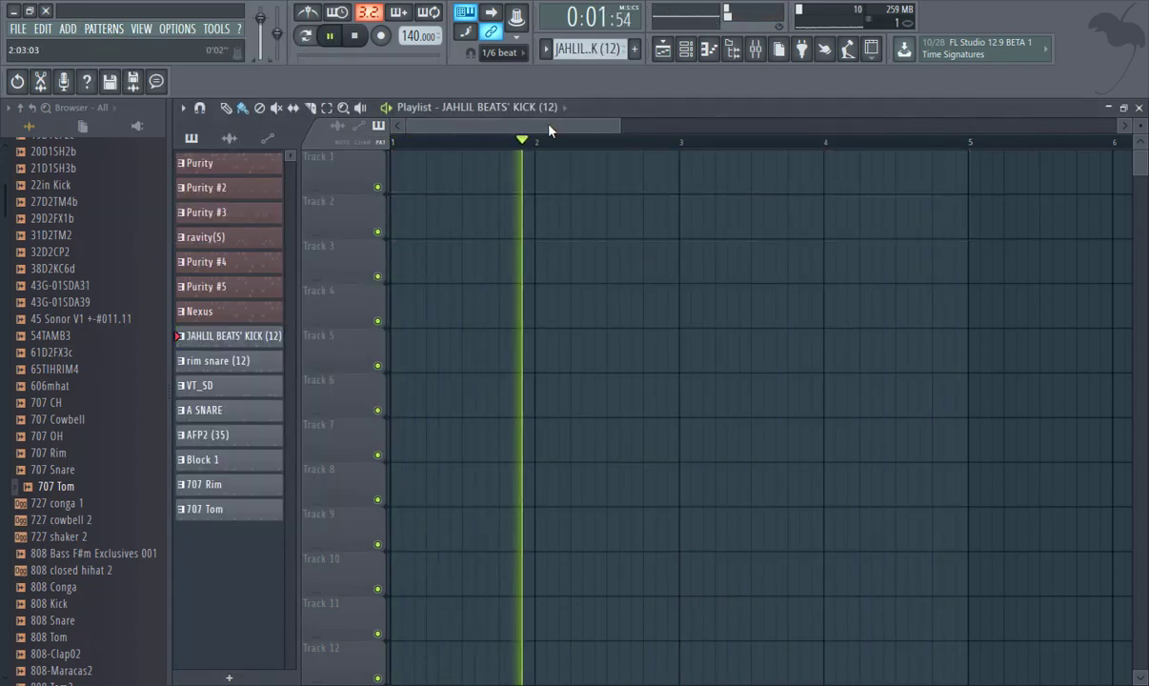
pyautogui.click(455, 111)
pyautogui.click(462, 138)
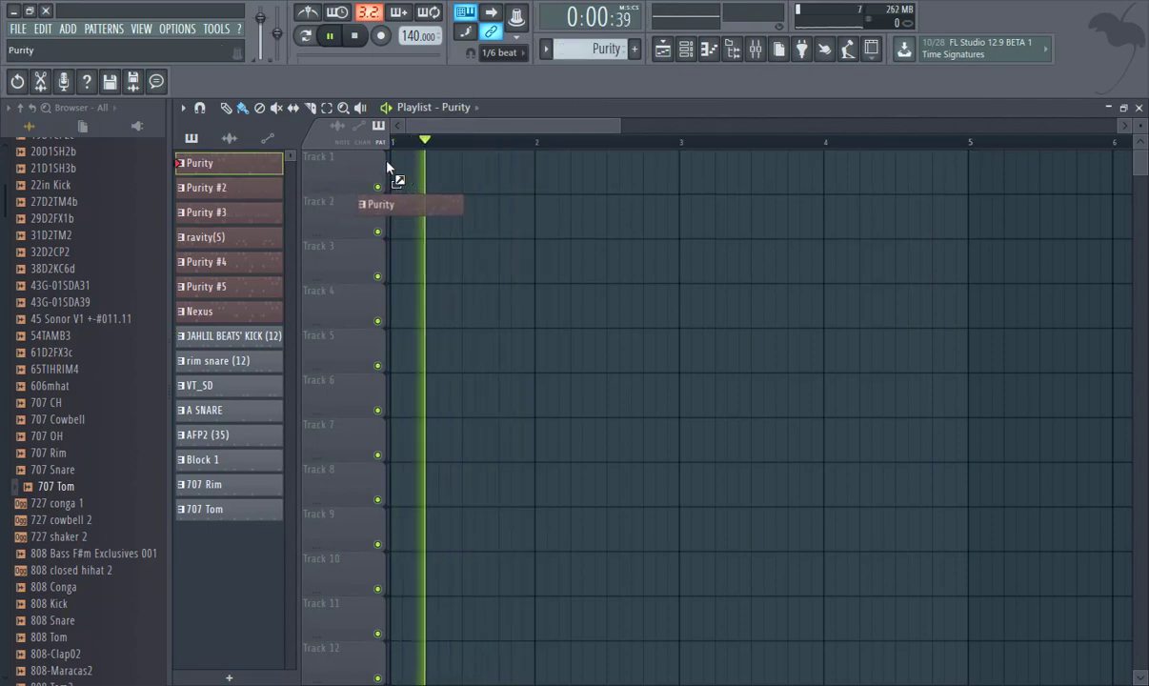
pyautogui.click(411, 155)
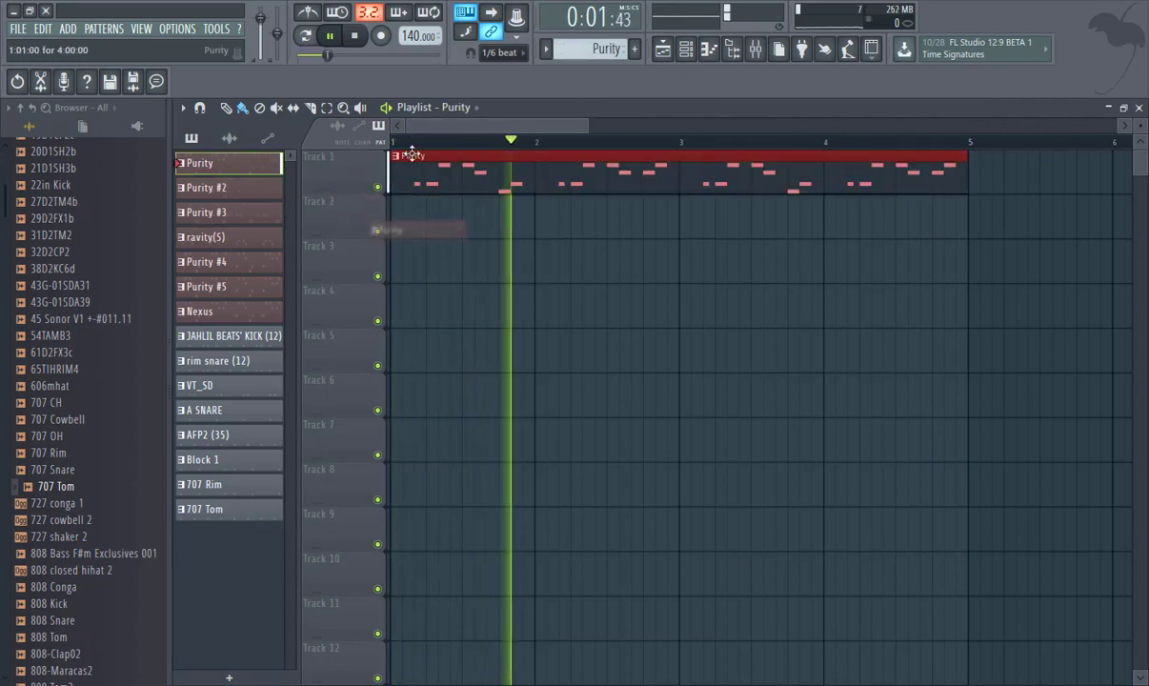
# Set the snap to Line and place the Purity #2 and Purity #3 patterns at bar 1 of Tracks 2 and 3.
pyautogui.click(499, 53)
pyautogui.click(505, 70)
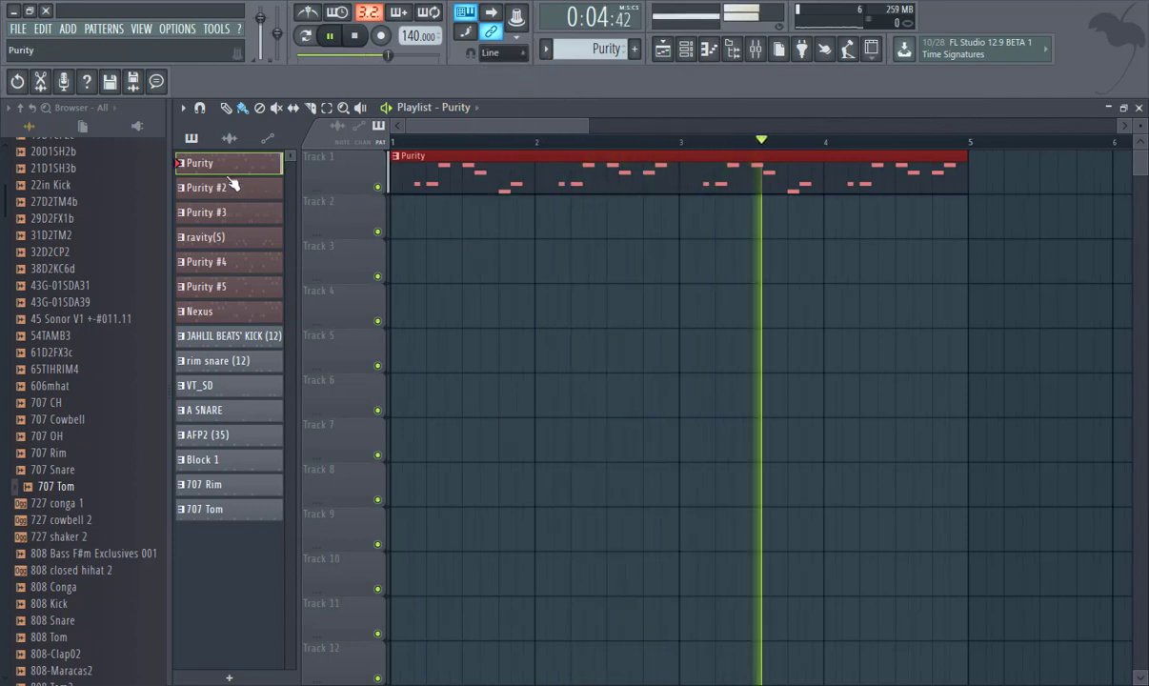
pyautogui.click(229, 188)
pyautogui.moveTo(408, 234); pyautogui.dragTo(405, 238)
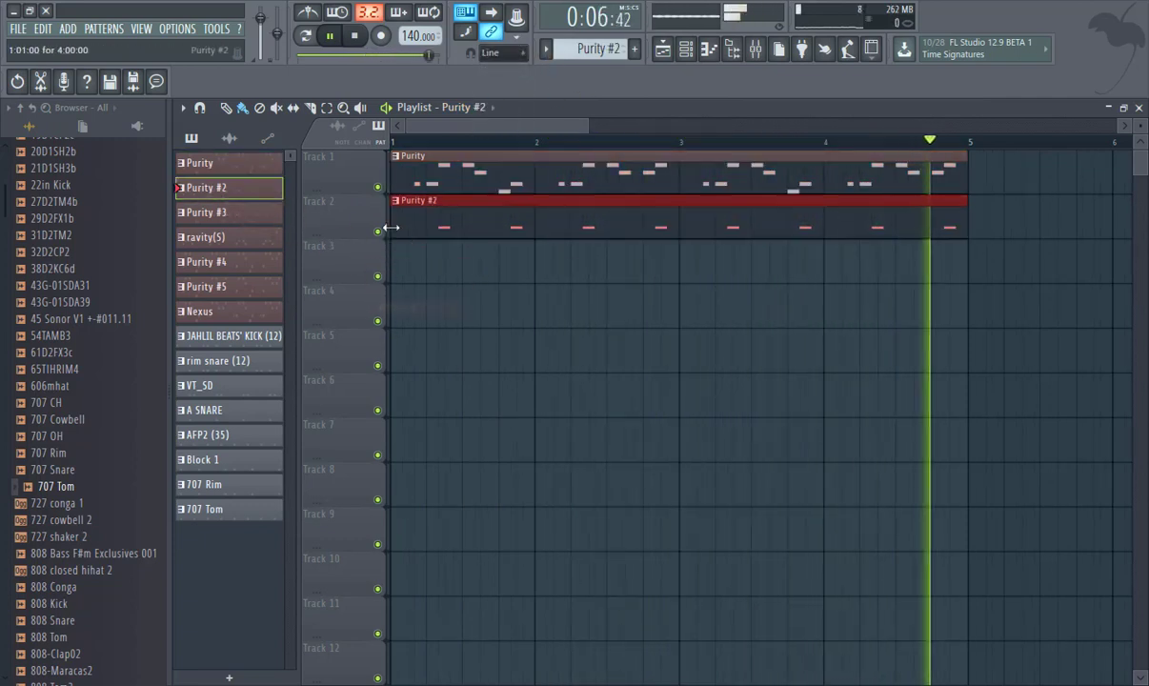
pyautogui.moveTo(214, 211); pyautogui.dragTo(394, 269)
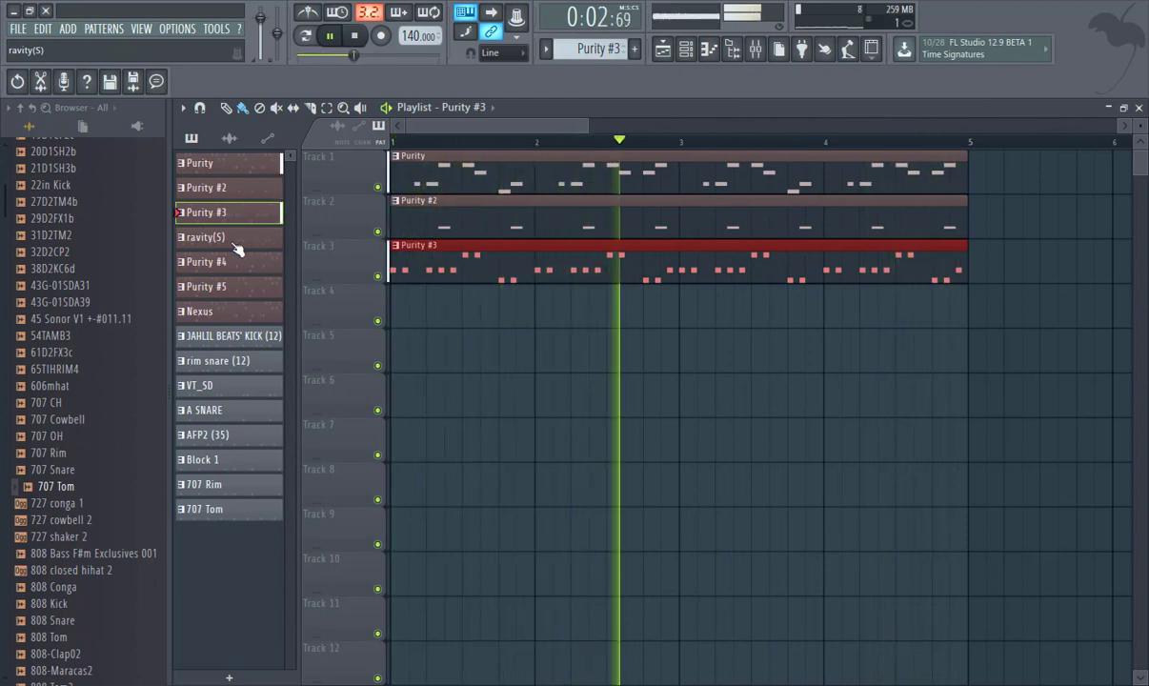
# Place the ravity(S), Purity #4, Purity #5 and Nexus patterns at bar 1 of Tracks 4 to 7.
pyautogui.moveTo(260, 245); pyautogui.dragTo(395, 307)
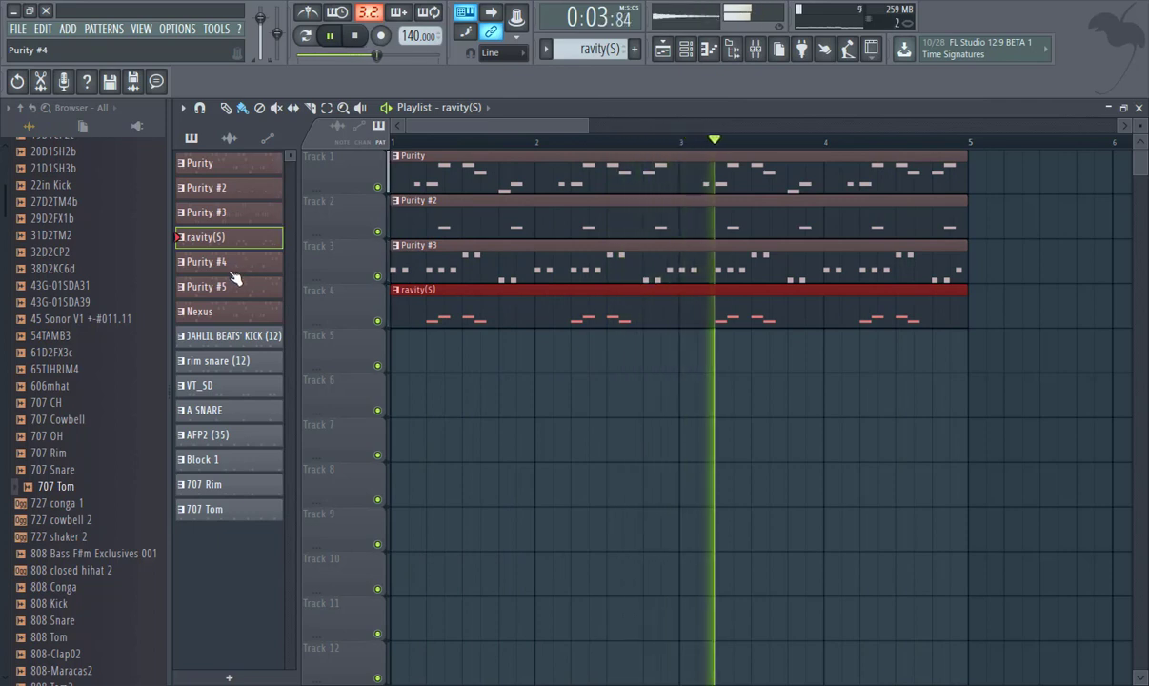
pyautogui.moveTo(229, 274); pyautogui.dragTo(394, 350)
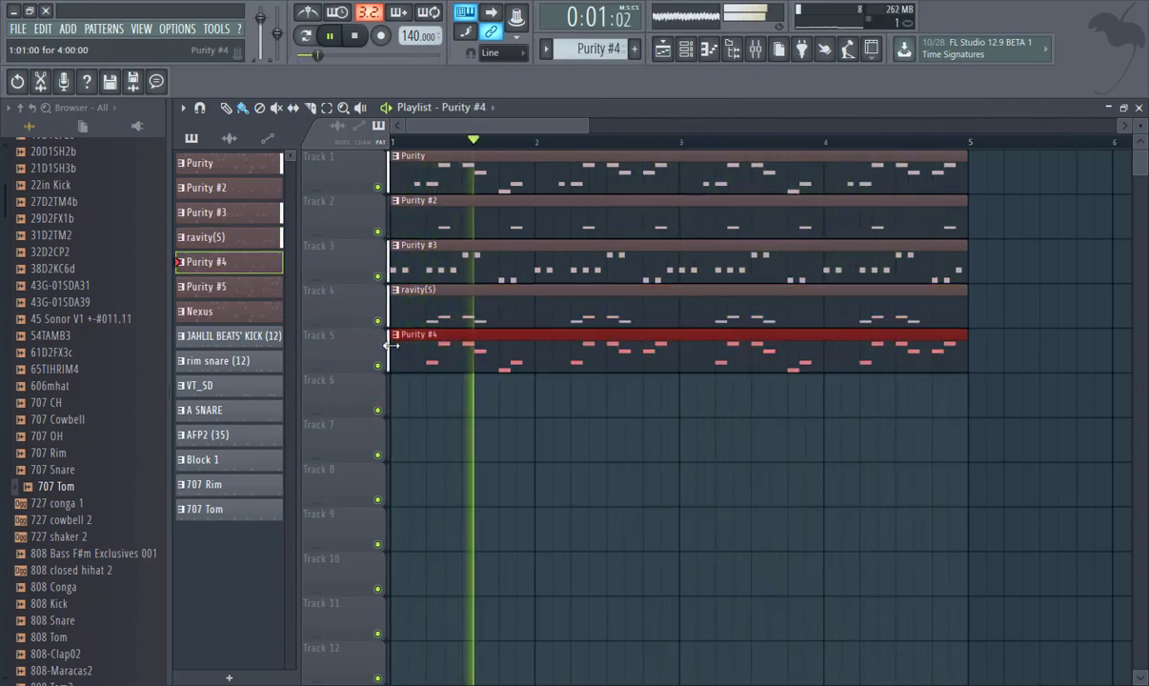
pyautogui.moveTo(259, 294); pyautogui.dragTo(393, 407)
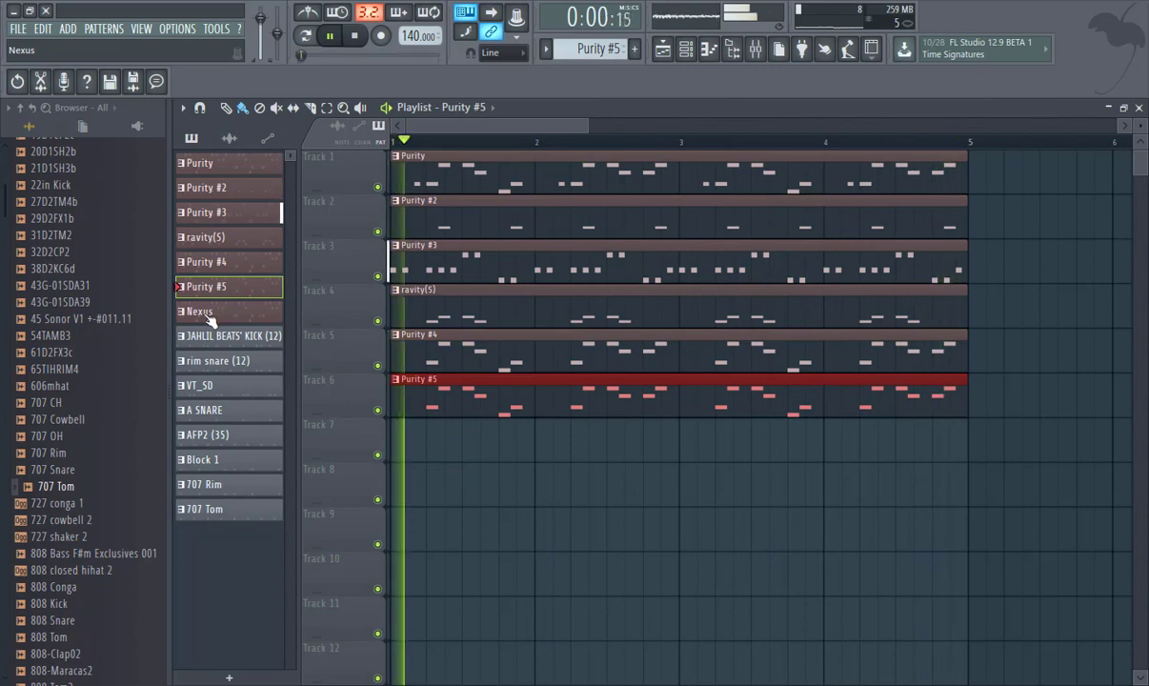
pyautogui.moveTo(226, 321); pyautogui.dragTo(393, 439)
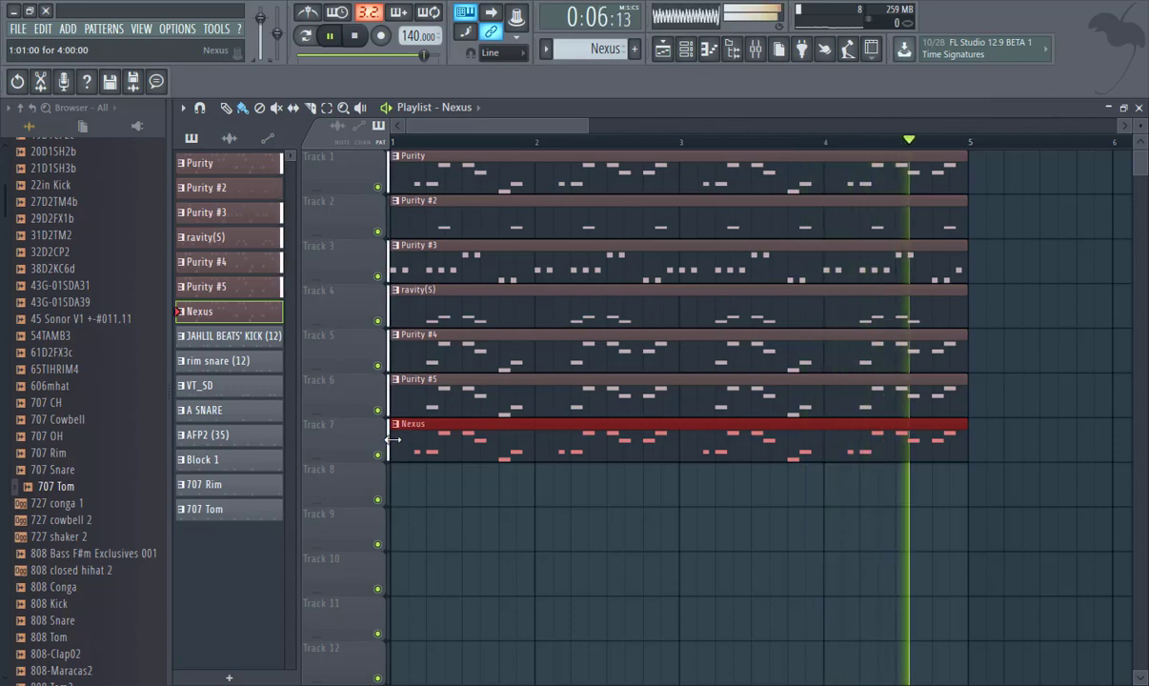
# Place JAHLIL BEATS' KICK (12) on Track 8 and rim snare (12) on Track 9, each at bars 1 and 3.
pyautogui.moveTo(229, 335); pyautogui.dragTo(396, 495)
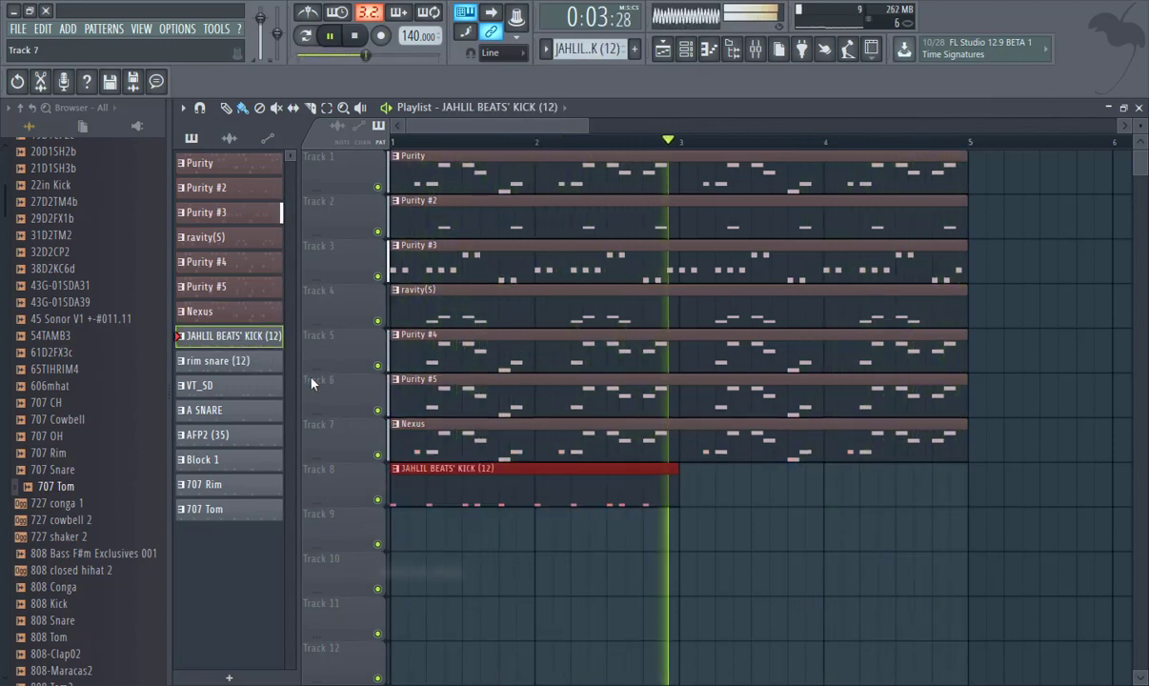
pyautogui.moveTo(244, 335); pyautogui.dragTo(690, 505)
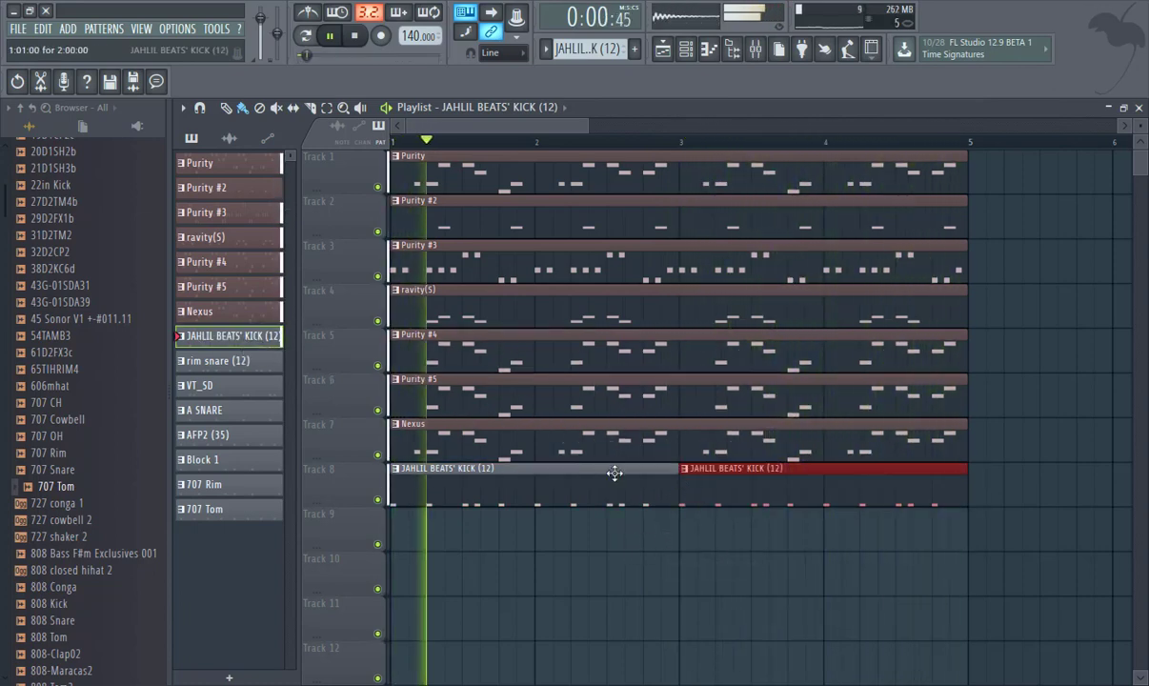
pyautogui.moveTo(241, 372); pyautogui.dragTo(395, 541)
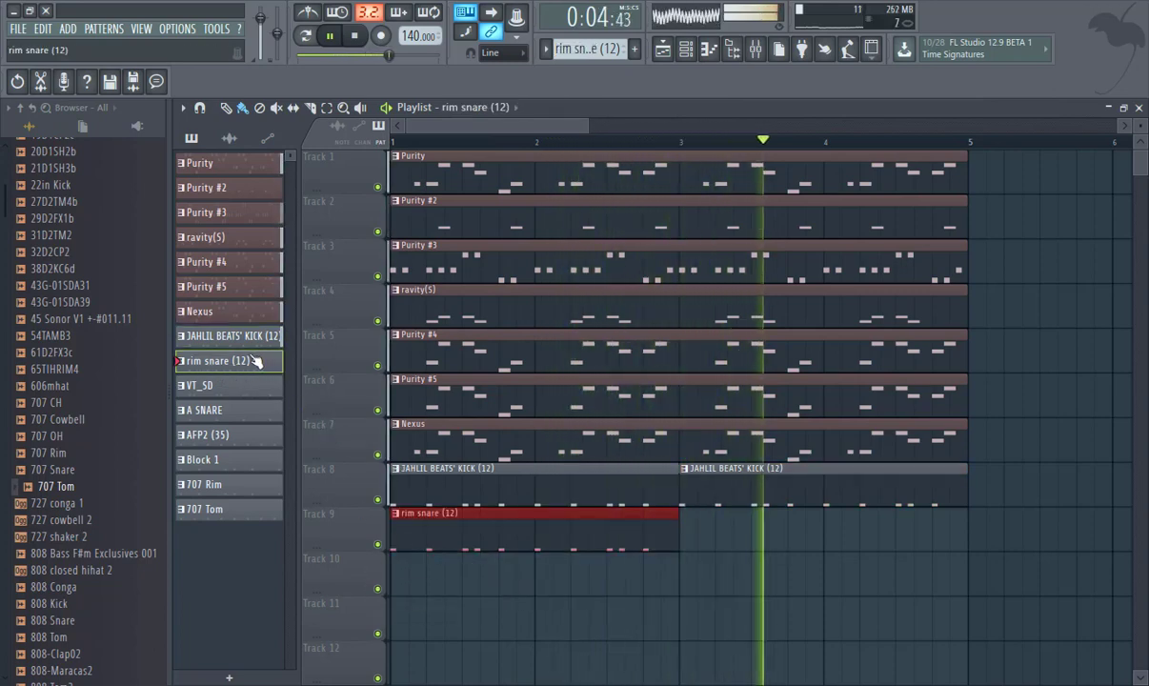
pyautogui.moveTo(256, 363); pyautogui.dragTo(686, 540)
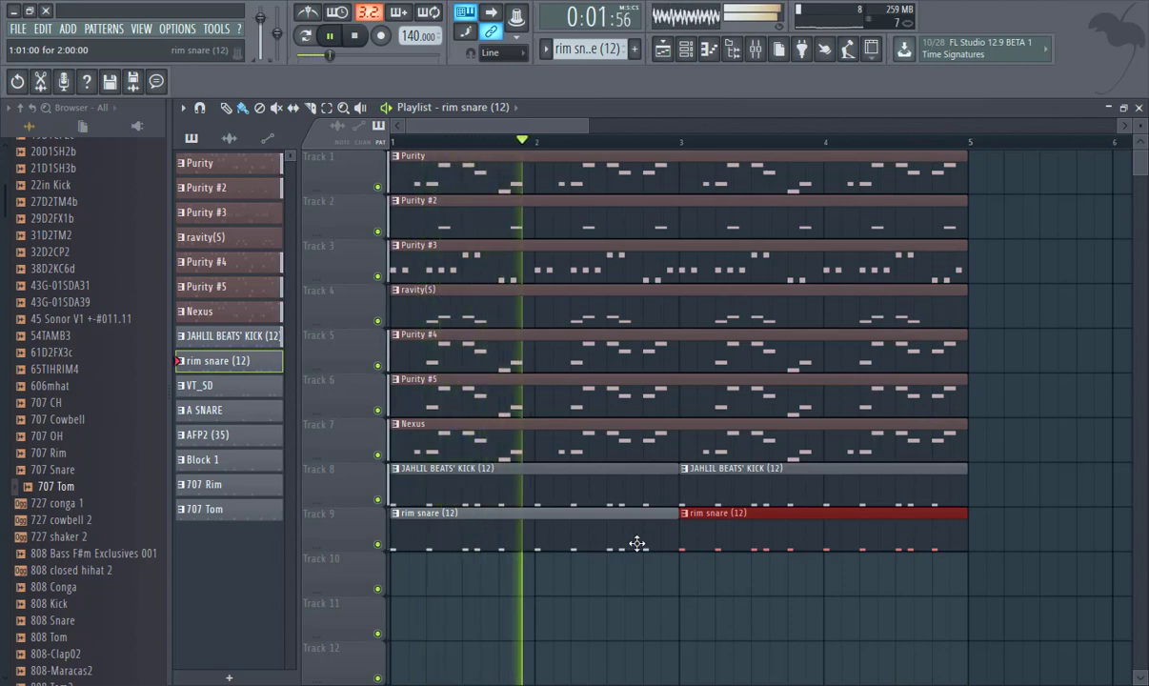
# Place VT_SD on Track 10 and A SNARE on Track 11, each at bars 1 and 3.
pyautogui.moveTo(229, 385); pyautogui.dragTo(386, 587)
pyautogui.moveTo(241, 386); pyautogui.dragTo(684, 568)
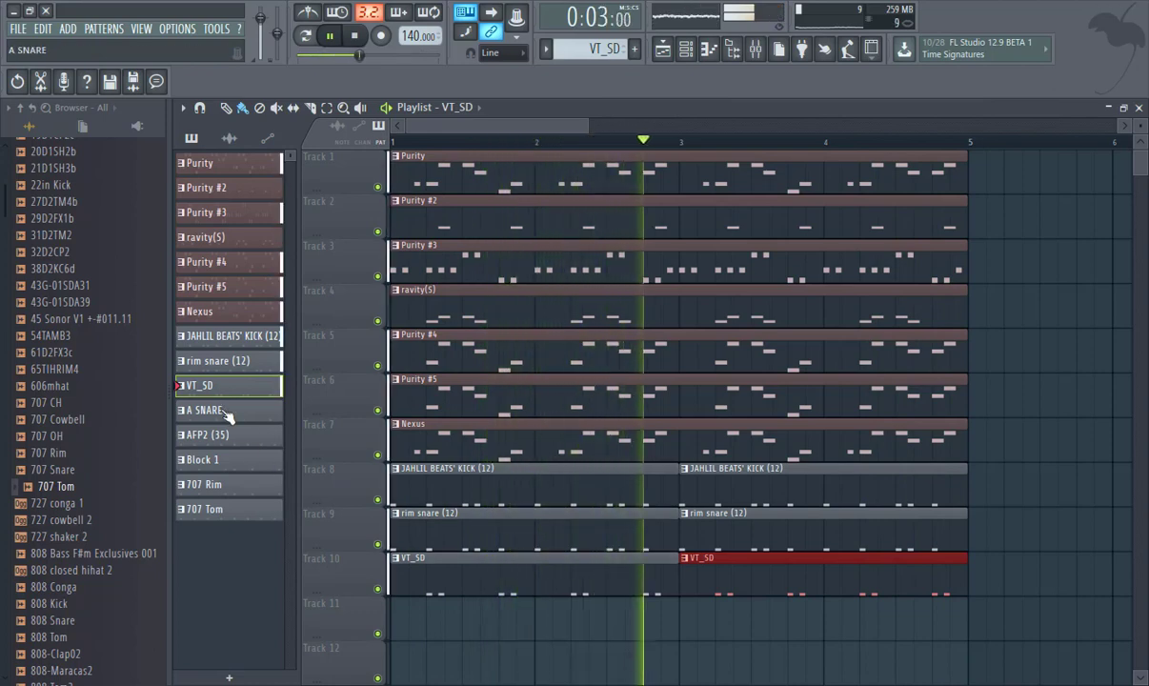
pyautogui.moveTo(229, 415); pyautogui.dragTo(402, 624)
pyautogui.moveTo(239, 417); pyautogui.dragTo(656, 593)
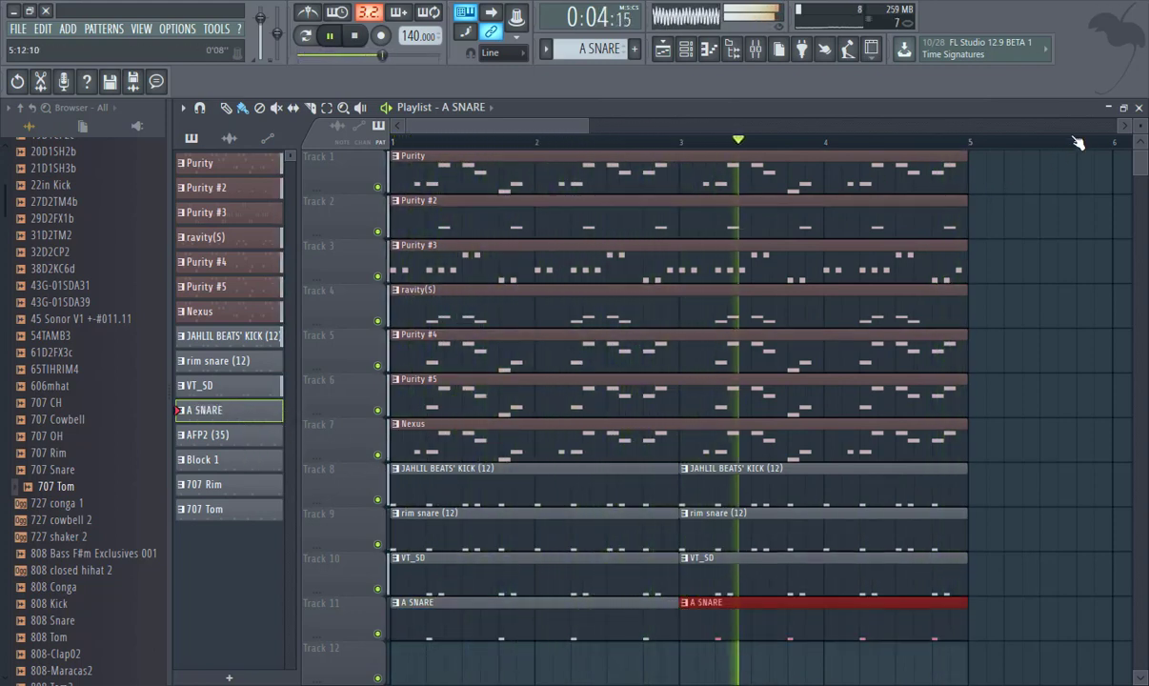
# Place the AFP2 (35) pattern at bar 1 of Track 12.
pyautogui.scroll(-3, 1138, 127)
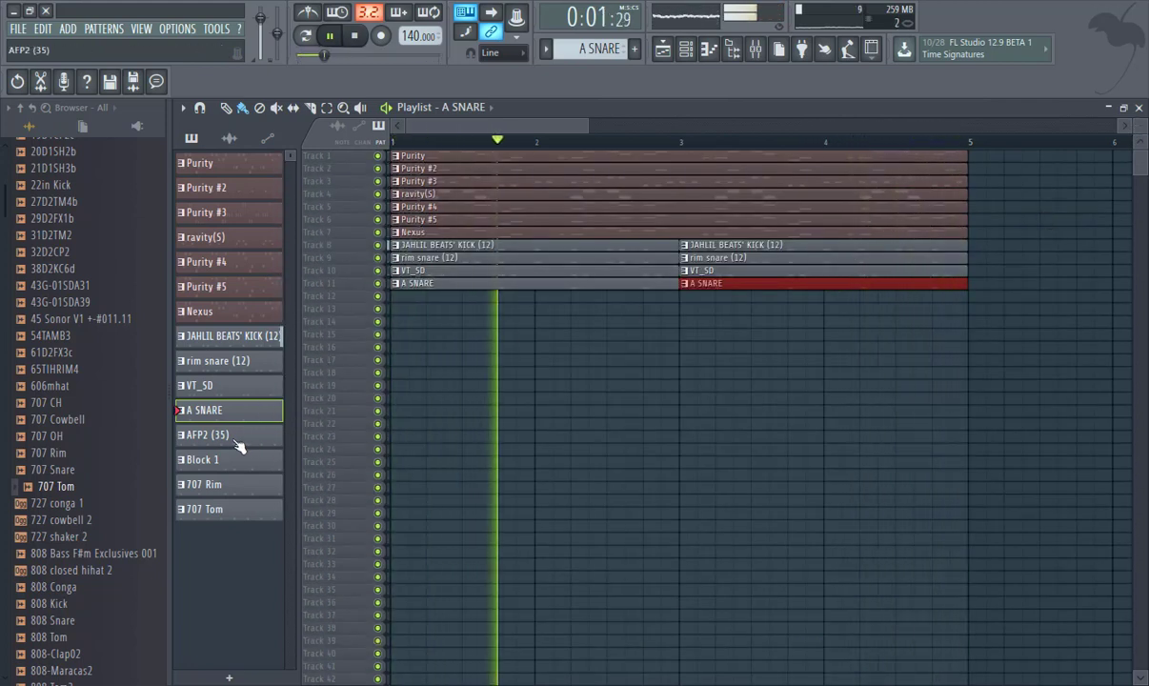
pyautogui.moveTo(274, 439); pyautogui.dragTo(395, 297)
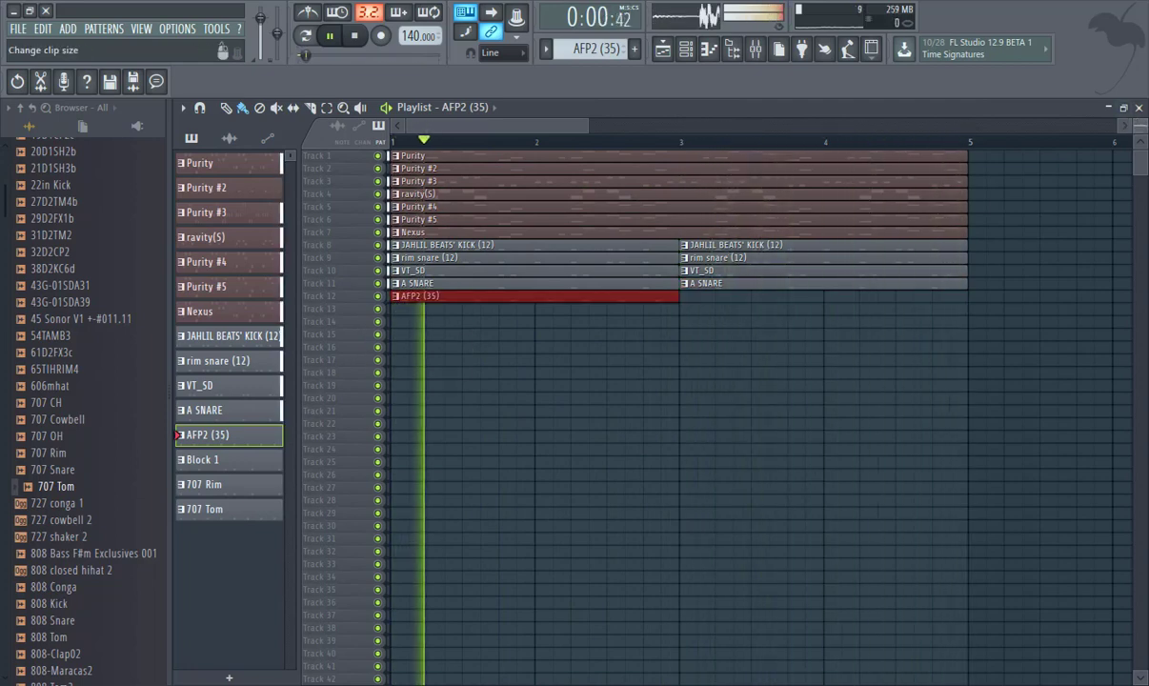
pyautogui.scroll(2, 1138, 125)
pyautogui.scroll(-3, 1139, 125)
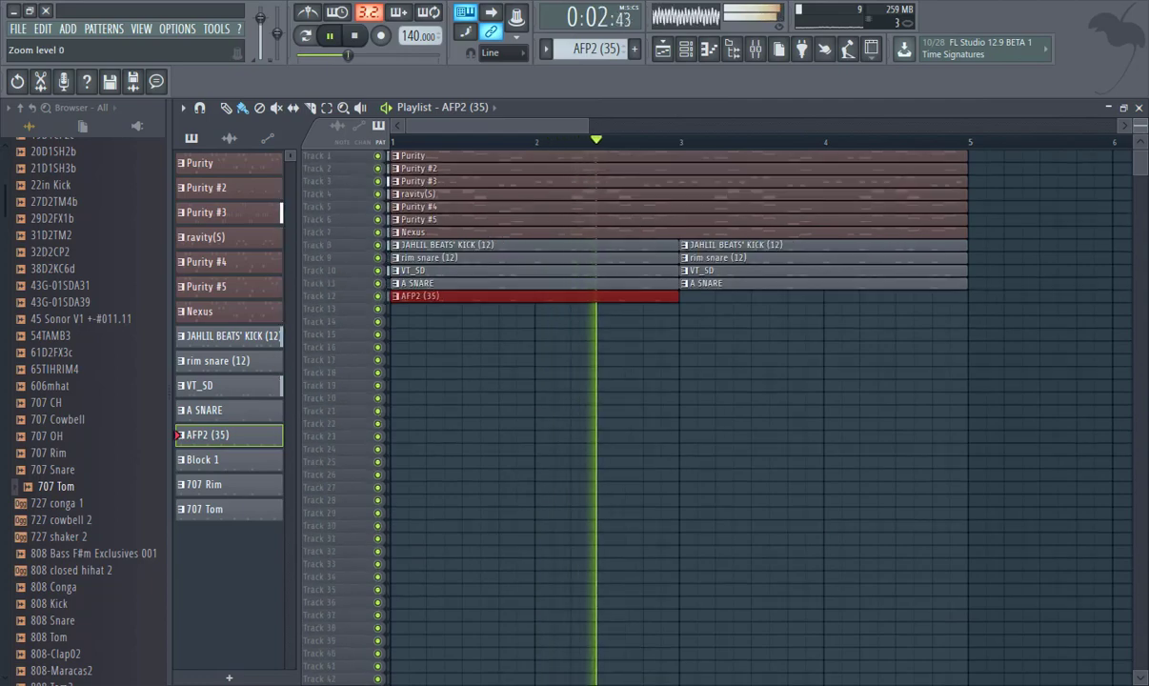
pyautogui.scroll(9, 1139, 125)
pyautogui.scroll(-2, 1138, 125)
pyautogui.scroll(8, 1138, 125)
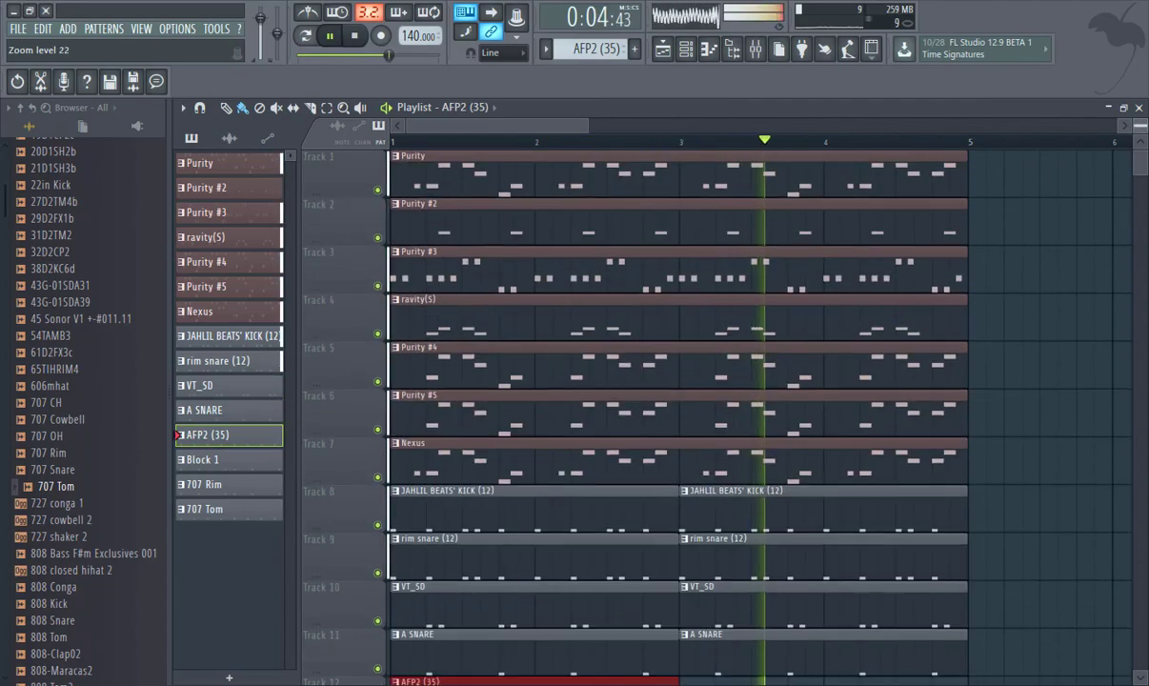
# Place the AFP2 (35) pattern at bar 3 of Track 12 and Block 1 at bars 1 and 3 of Track 13.
pyautogui.scroll(-9, 1139, 125)
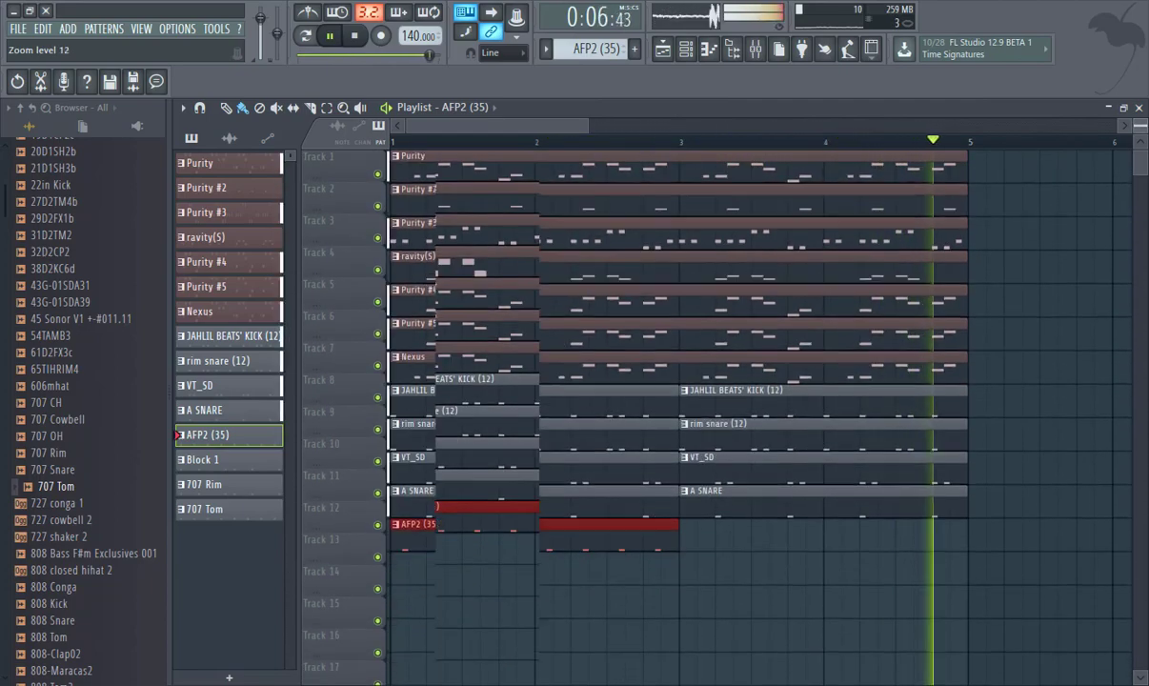
pyautogui.scroll(-4, 1139, 125)
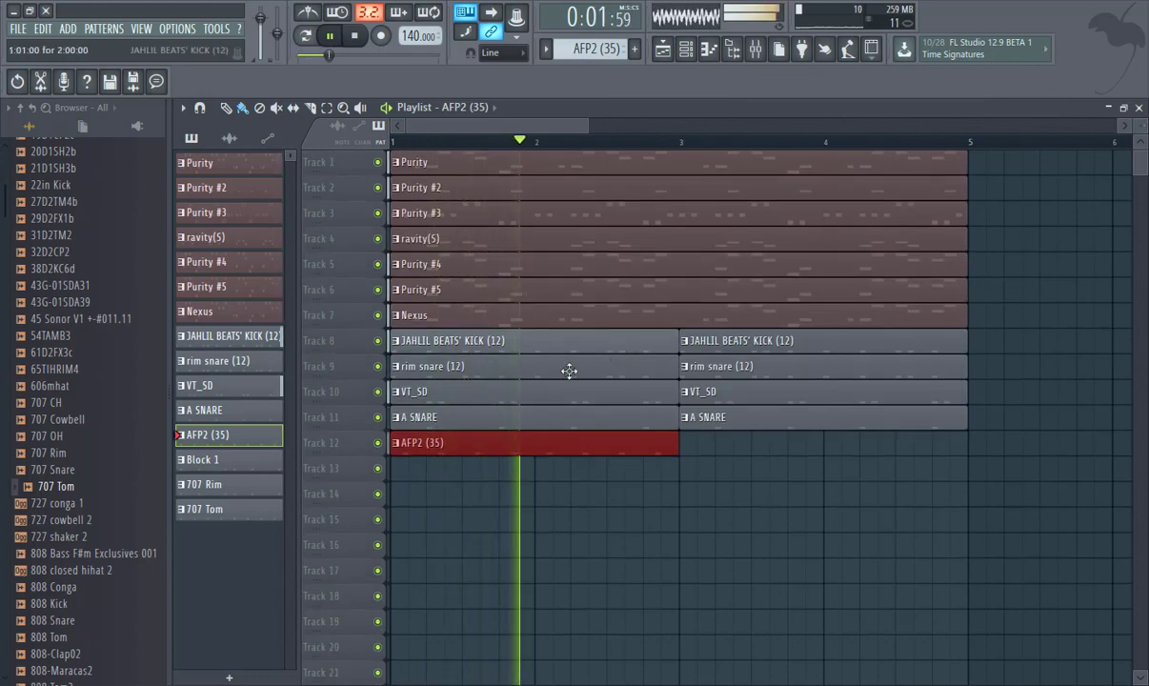
pyautogui.moveTo(235, 441); pyautogui.dragTo(688, 448)
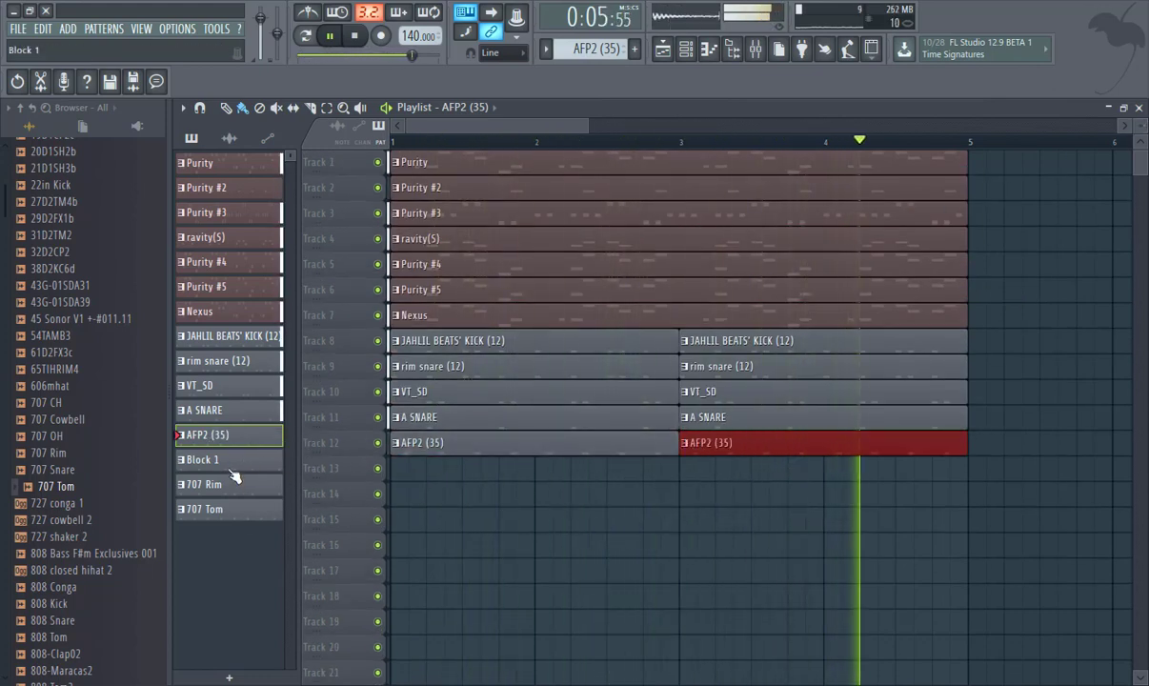
pyautogui.moveTo(424, 494); pyautogui.dragTo(400, 472)
pyautogui.moveTo(226, 461); pyautogui.dragTo(688, 473)
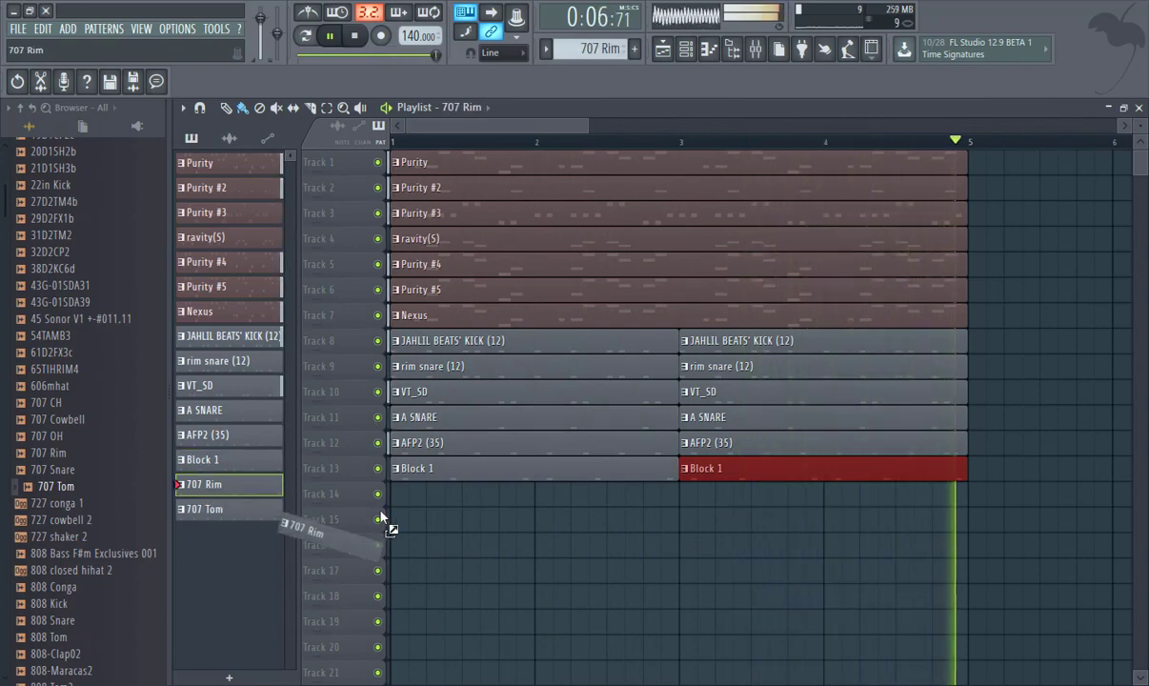
# Place the 707 Rim pattern on Track 14 and 707 Tom on Track 15, each at bars 1 and 3.
pyautogui.moveTo(379, 517)
pyautogui.mouseDown()
pyautogui.moveTo(410, 522)
pyautogui.moveTo(386, 507)
pyautogui.moveTo(400, 512)
pyautogui.moveTo(393, 500)
pyautogui.mouseUp()
pyautogui.moveTo(229, 494); pyautogui.dragTo(683, 505)
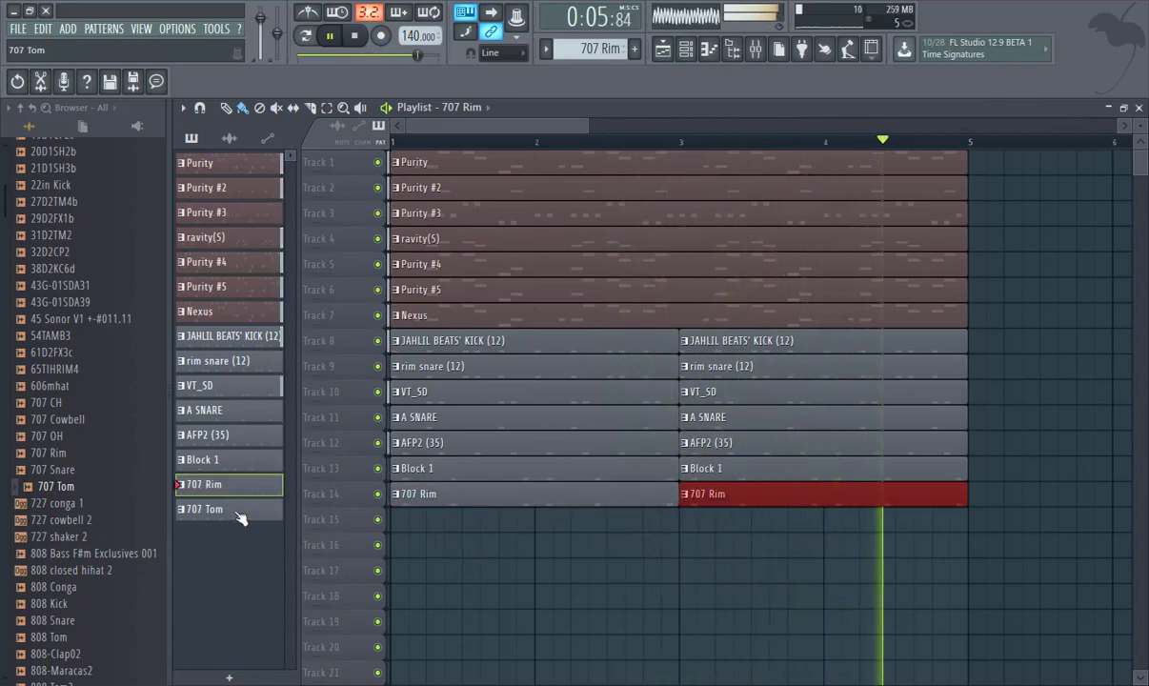
pyautogui.moveTo(238, 512); pyautogui.dragTo(694, 520)
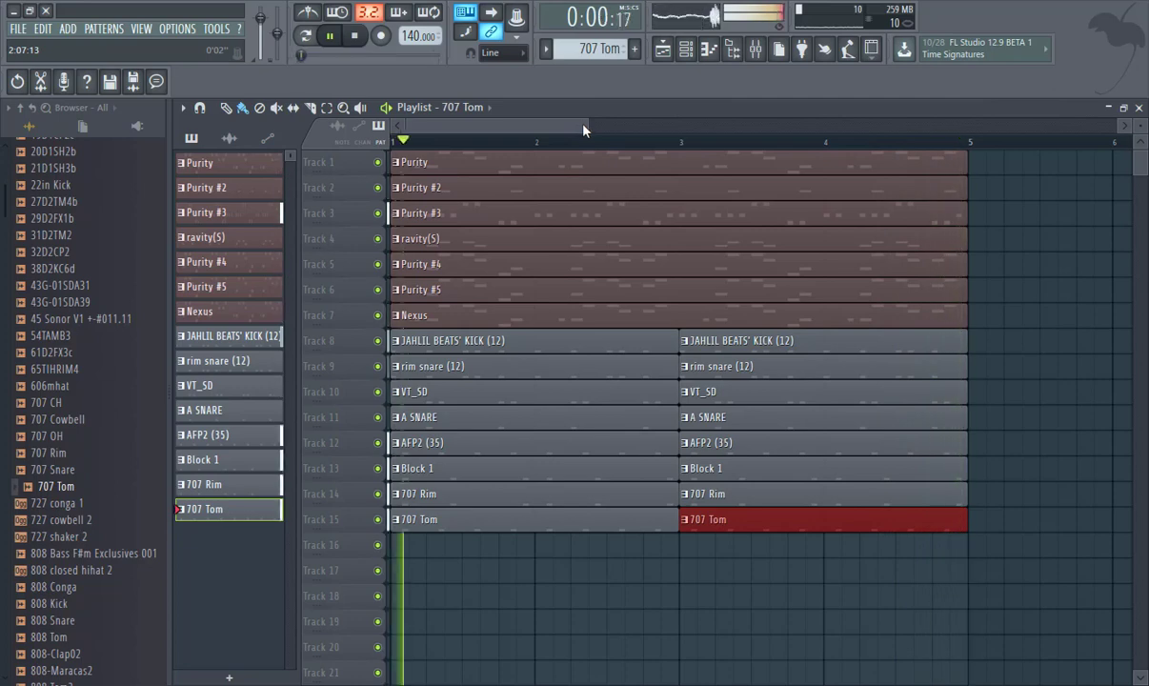
# Duplicate the four-bar arrangement of all 15 tracks to bar 5, and the full eight bars to bar 9.
pyautogui.moveTo(582, 129); pyautogui.dragTo(816, 151)
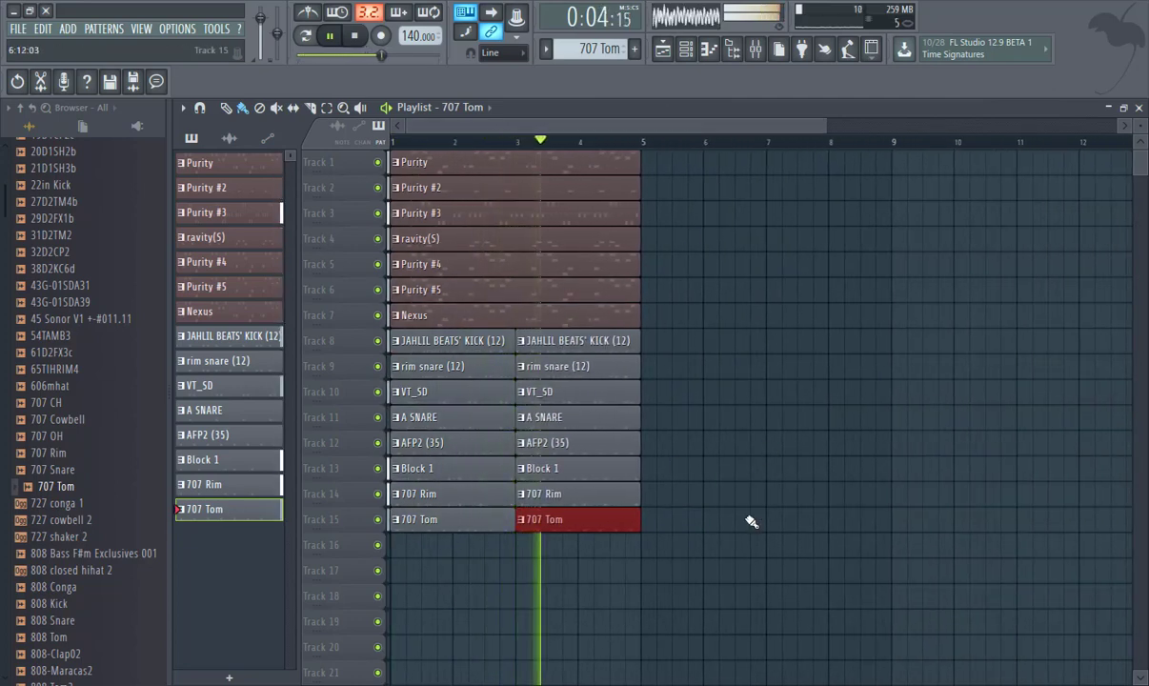
pyautogui.moveTo(692, 529)
pyautogui.mouseDown()
pyautogui.moveTo(646, 502)
pyautogui.moveTo(384, 115)
pyautogui.moveTo(459, 182)
pyautogui.moveTo(733, 155)
pyautogui.moveTo(739, 171)
pyautogui.moveTo(708, 174)
pyautogui.mouseUp()
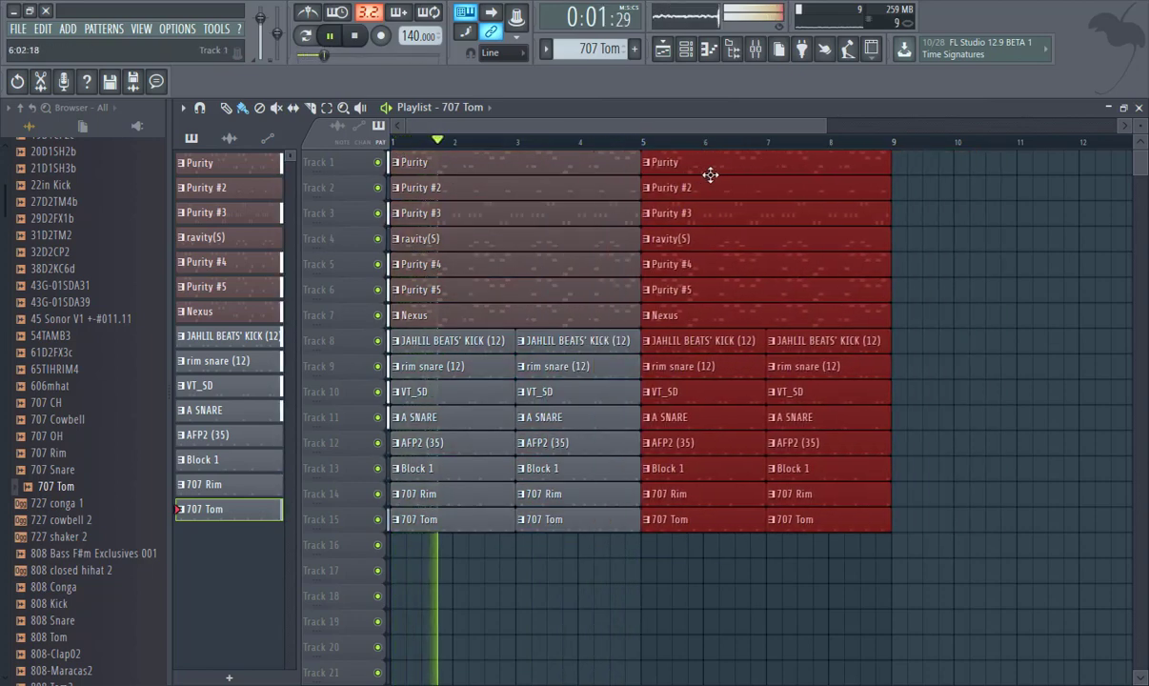
pyautogui.moveTo(957, 557); pyautogui.dragTo(385, 148)
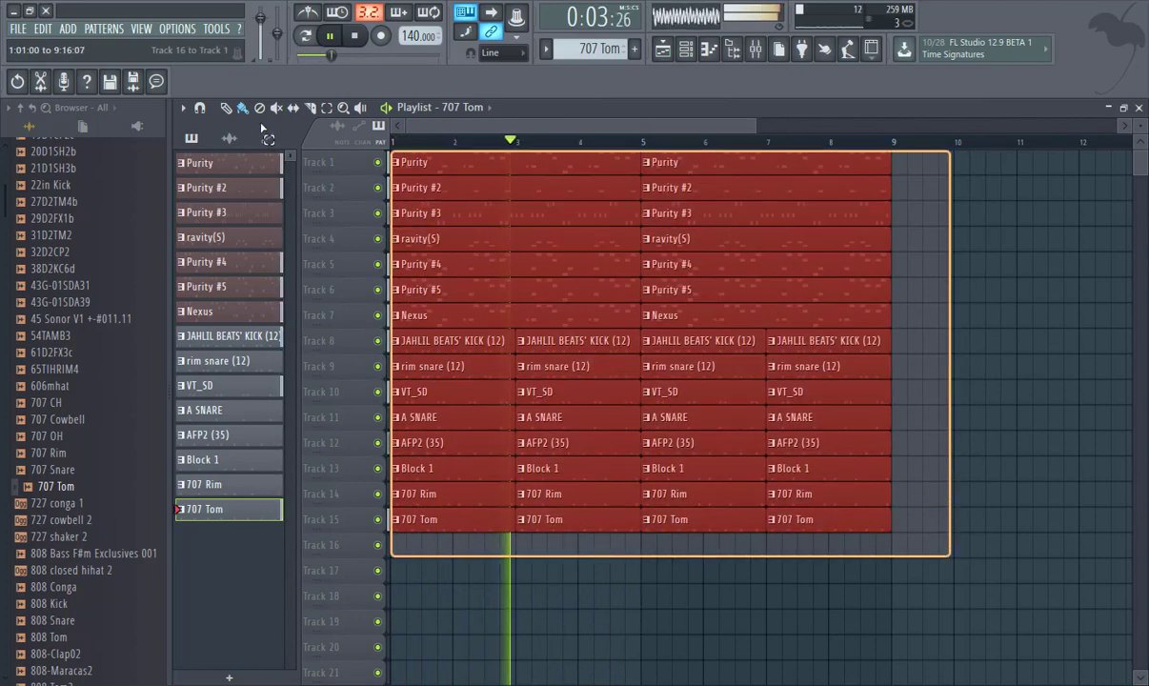
pyautogui.moveTo(452, 172); pyautogui.dragTo(972, 255)
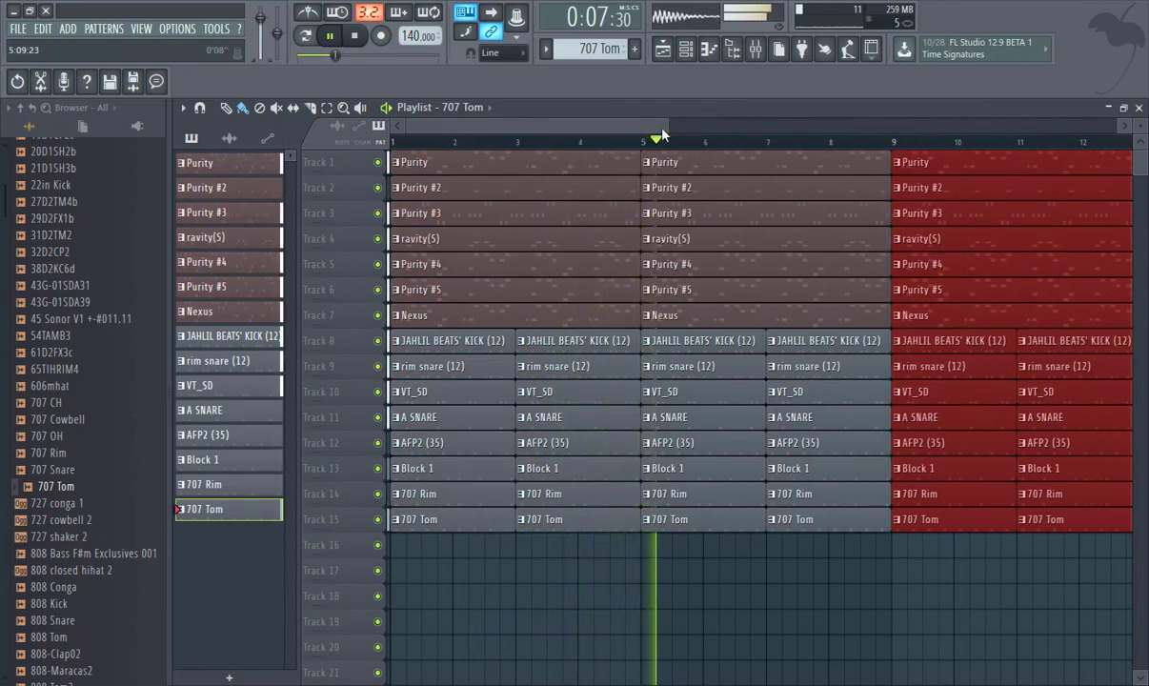
# Duplicate all clips of the 16-bar arrangement on Tracks 1 to 15 to bar 17.
pyautogui.moveTo(666, 127); pyautogui.dragTo(916, 133)
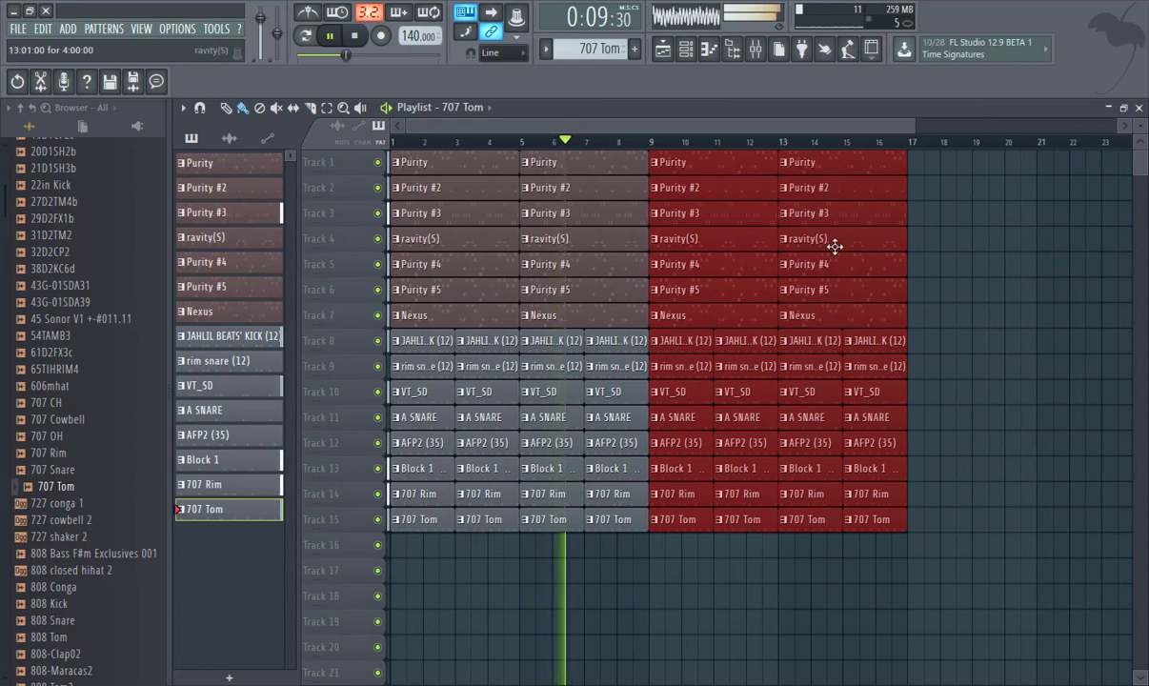
pyautogui.moveTo(982, 580)
pyautogui.mouseDown()
pyautogui.moveTo(610, 431)
pyautogui.moveTo(148, 91)
pyautogui.mouseUp()
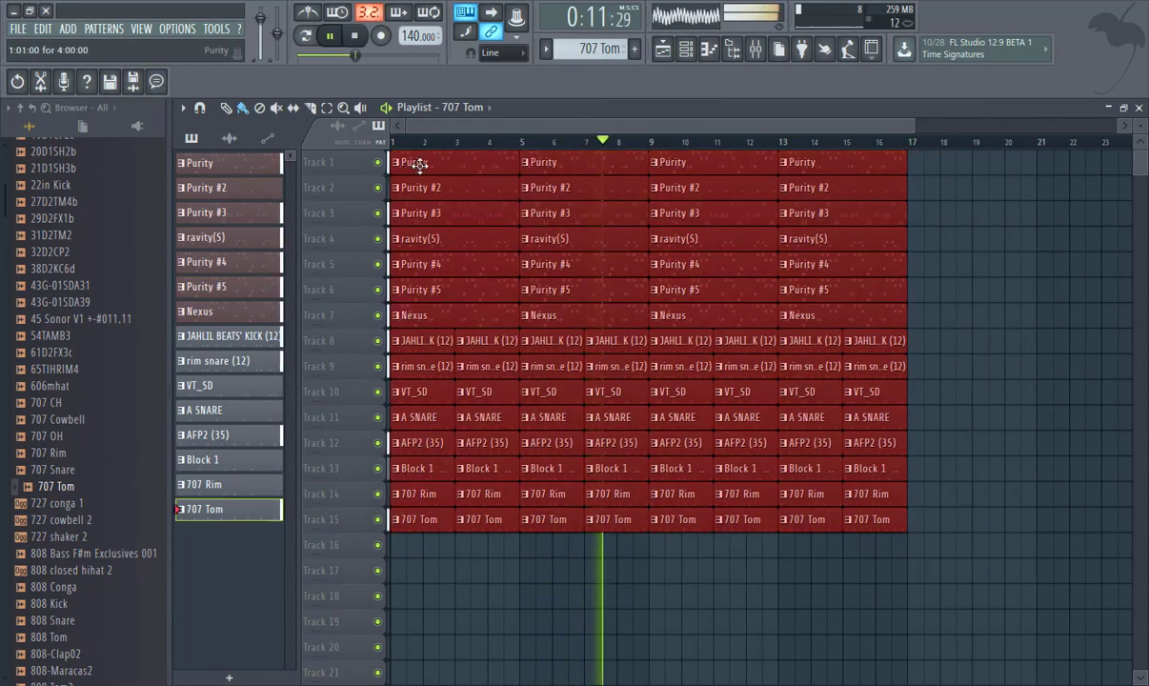
pyautogui.moveTo(418, 164)
pyautogui.mouseDown()
pyautogui.moveTo(531, 195)
pyautogui.moveTo(969, 223)
pyautogui.moveTo(929, 218)
pyautogui.mouseUp()
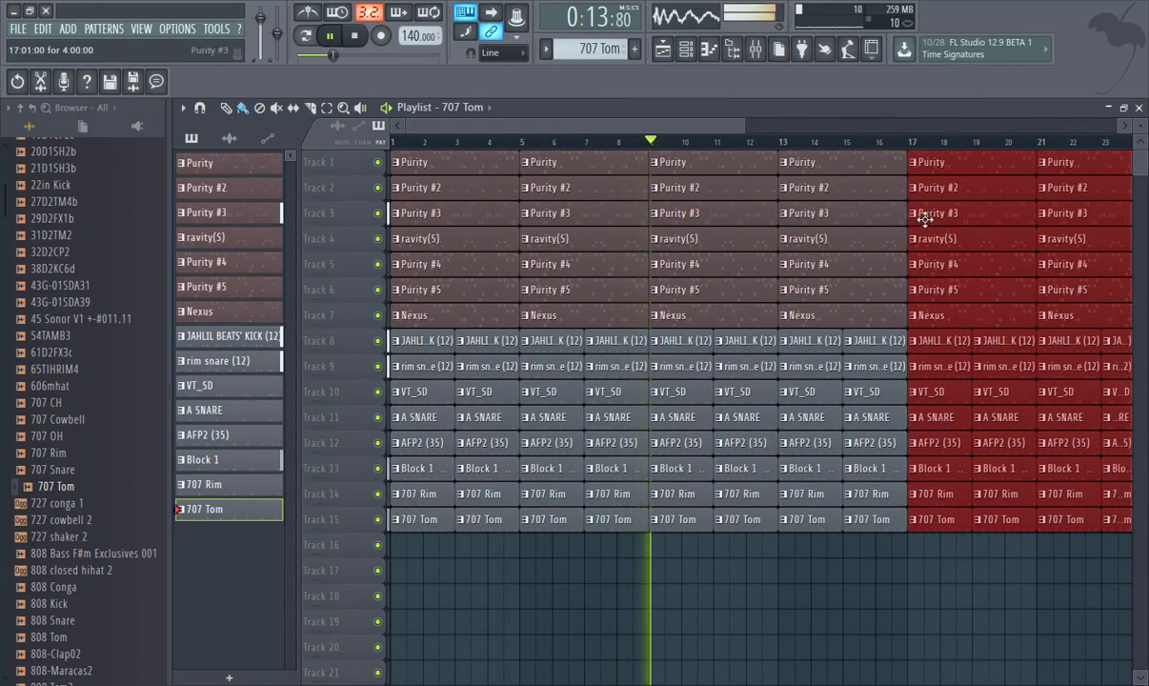
# Audition percussion samples, place Bell AfroShop 1 at bar 2 of Track 16 and shorten its clip.
pyautogui.click(100, 318)
pyautogui.click(70, 249)
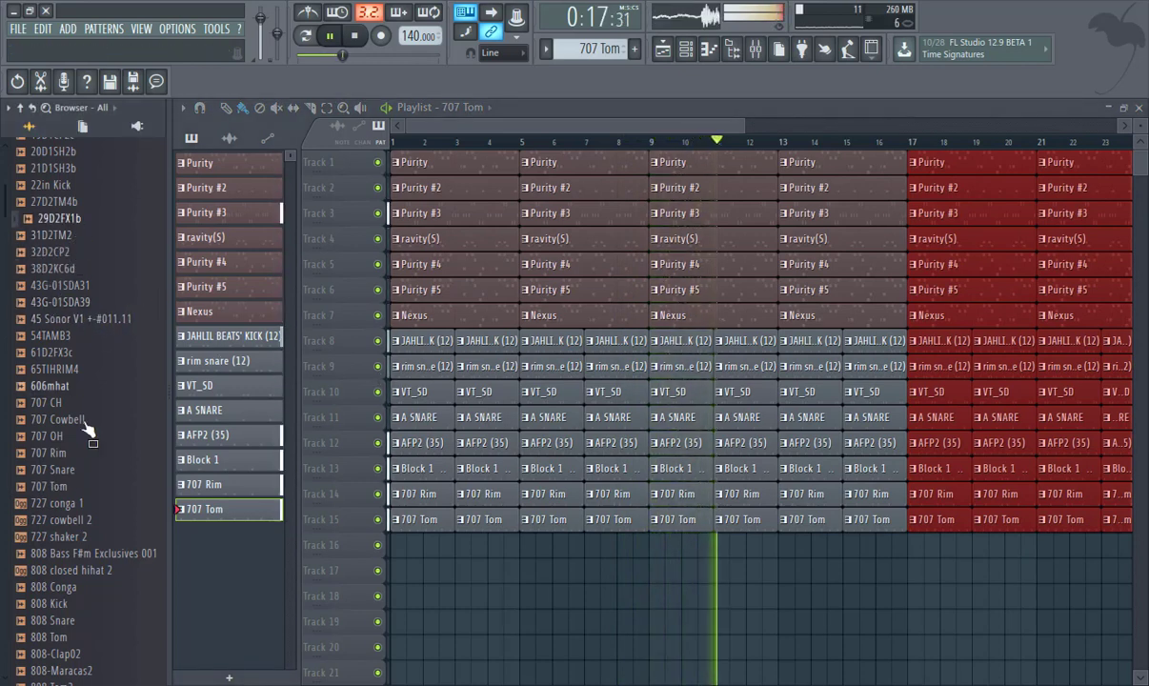
pyautogui.scroll(-10, 86, 420)
pyautogui.click(90, 369)
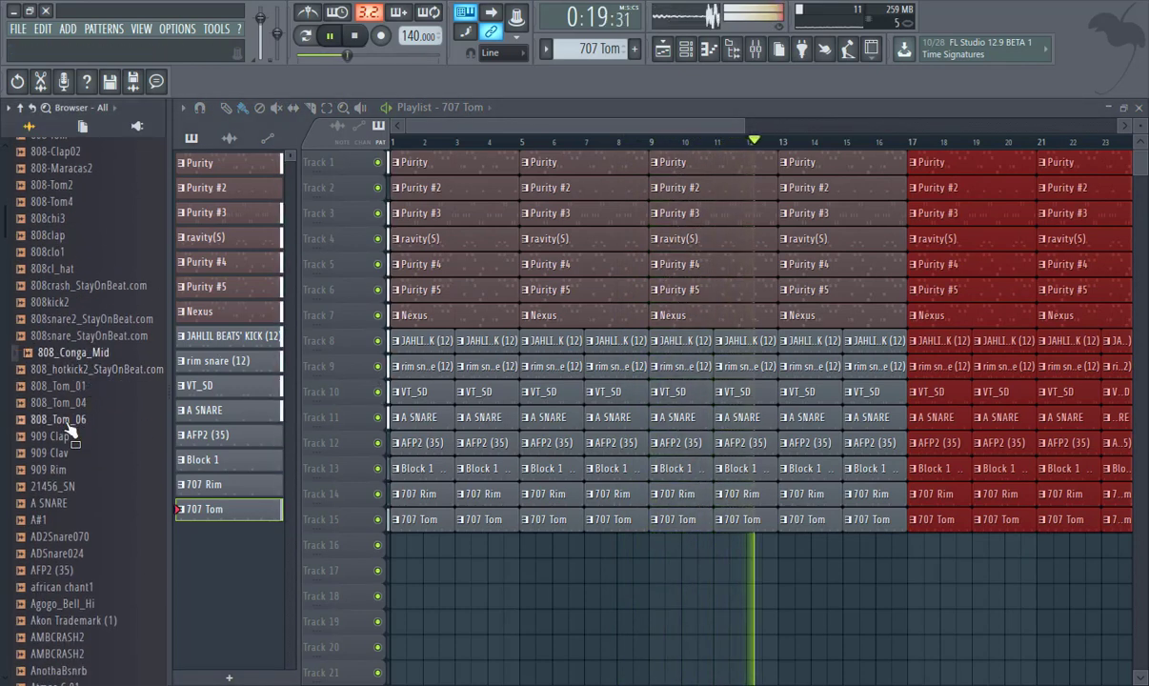
pyautogui.scroll(-10, 85, 381)
pyautogui.click(66, 387)
pyautogui.click(71, 402)
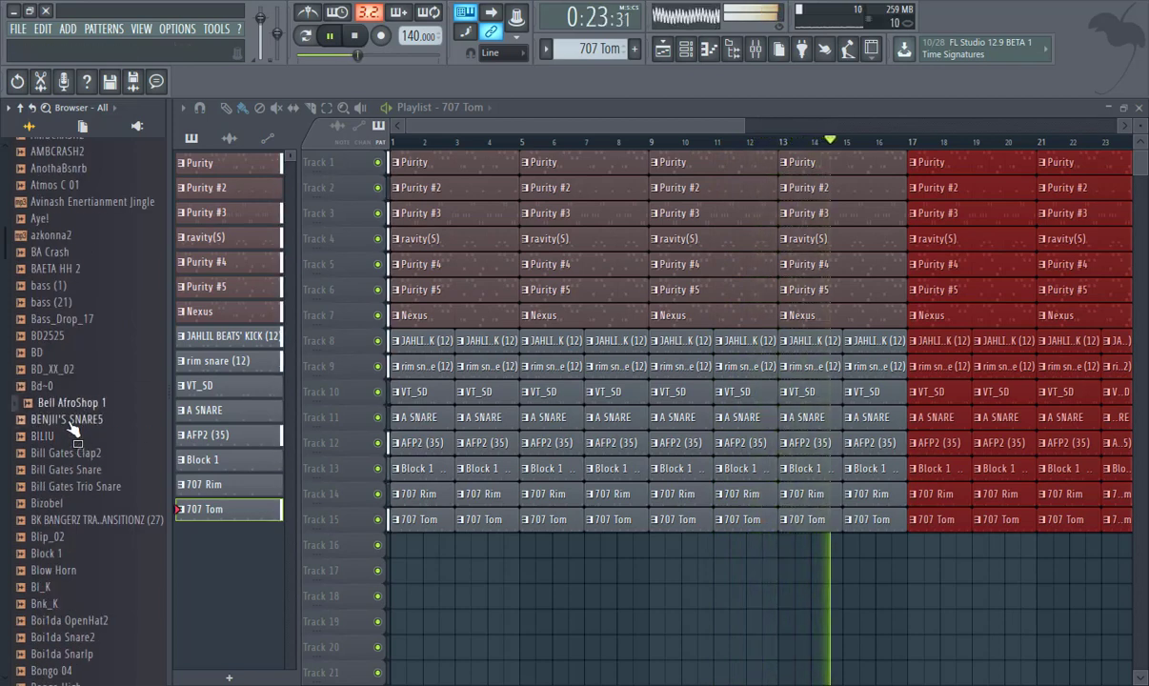
pyautogui.click(80, 410)
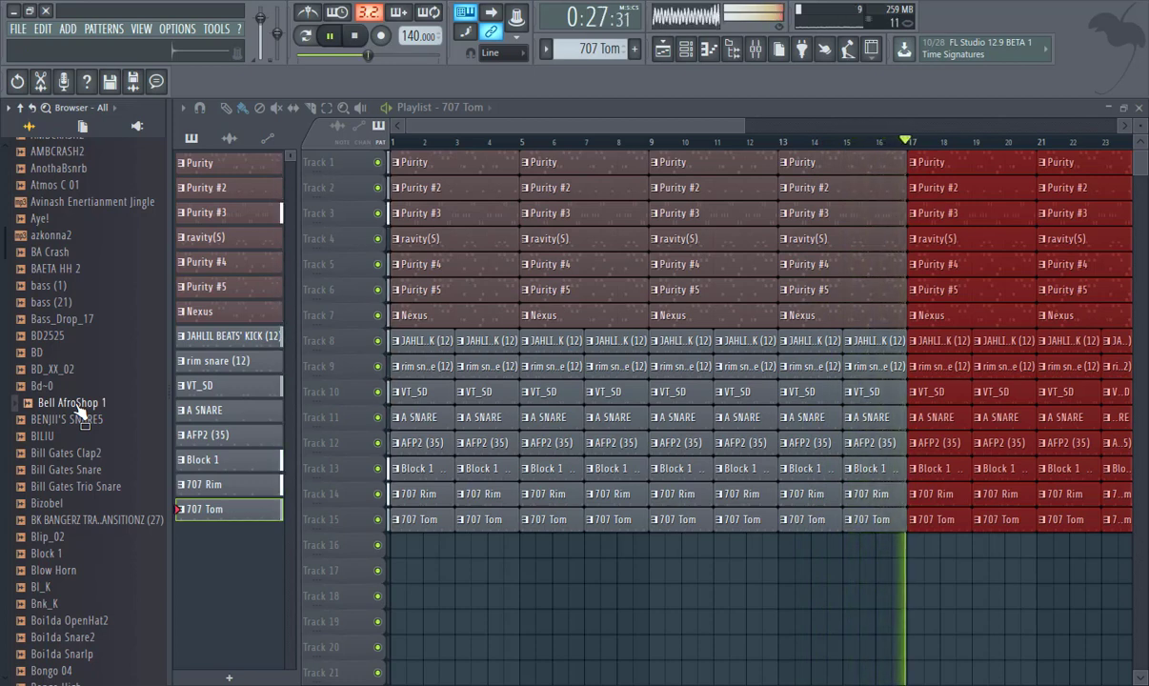
pyautogui.moveTo(80, 408); pyautogui.dragTo(425, 545)
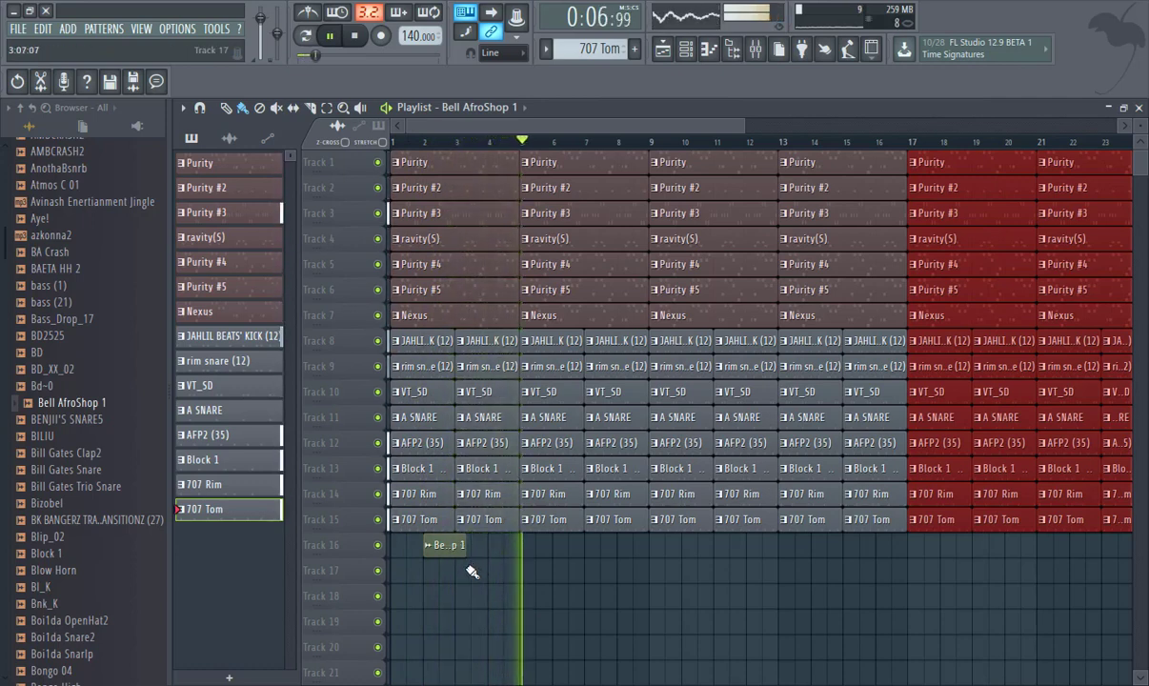
pyautogui.click(453, 540)
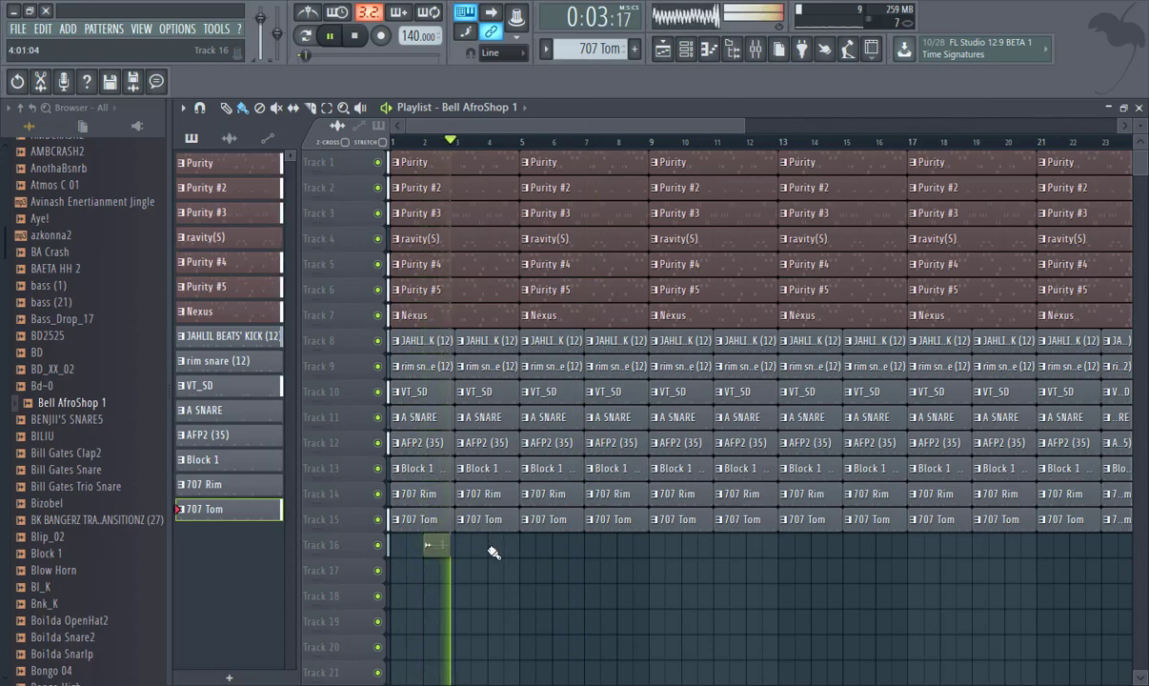
# Repeat the Bell AfroShop 1 clip on Track 16 at bars 4, 6, 8, 10, 12, 14 and 16.
pyautogui.click(560, 551)
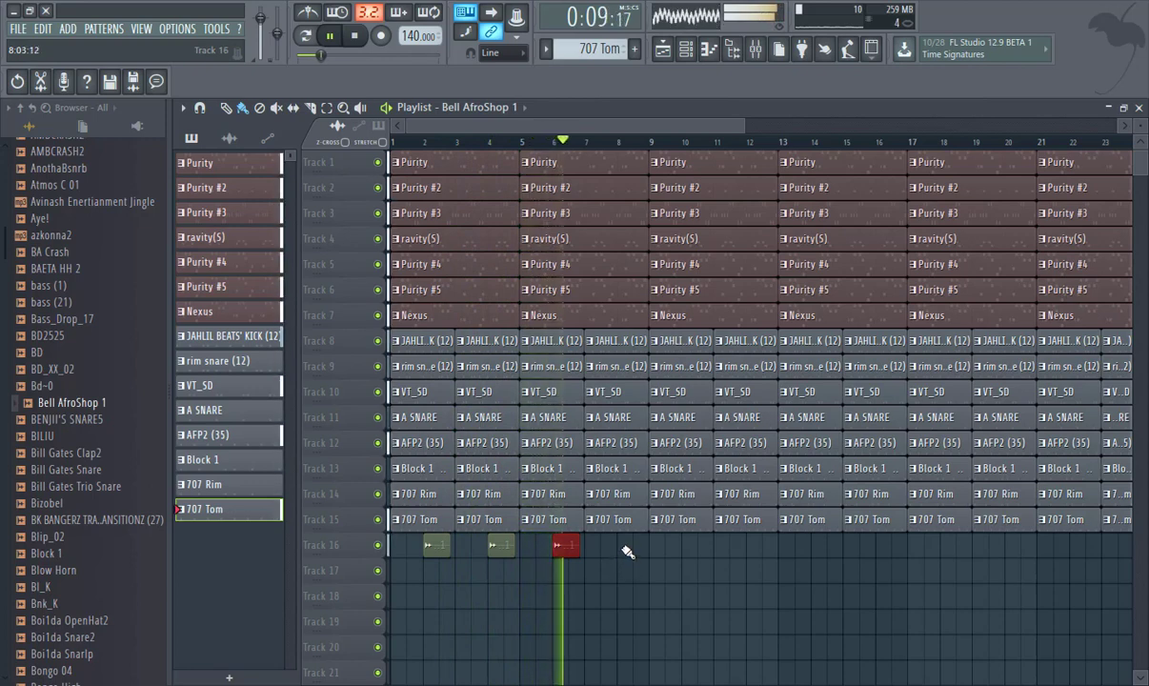
pyautogui.click(698, 547)
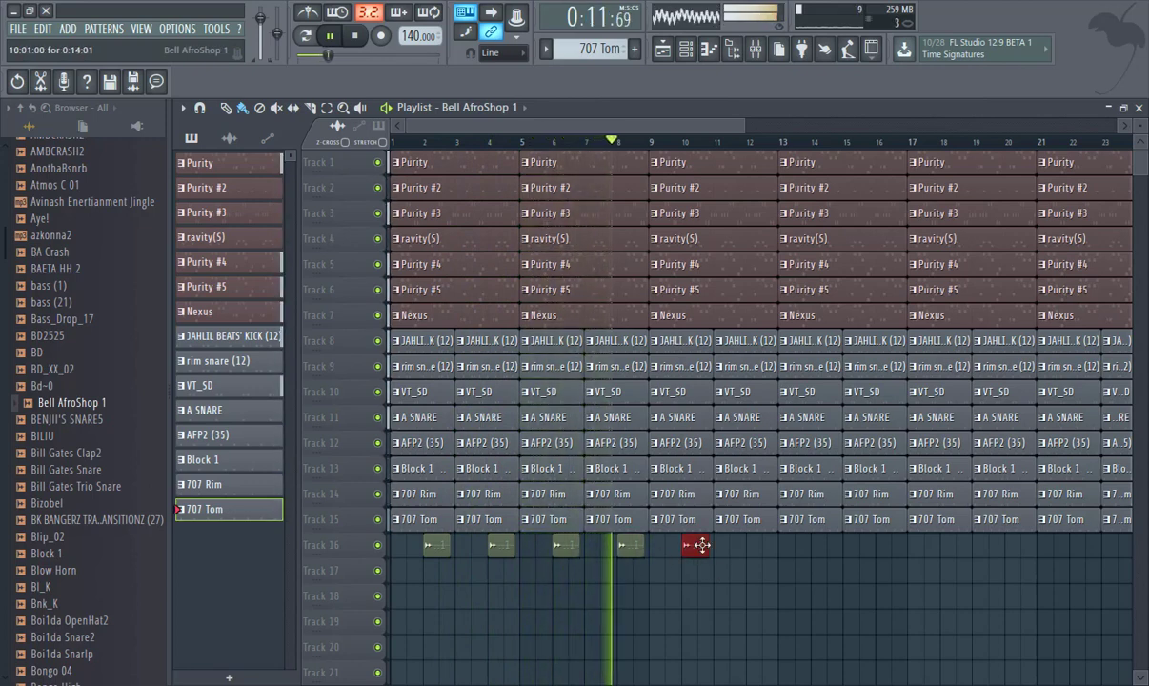
pyautogui.click(759, 548)
pyautogui.click(831, 551)
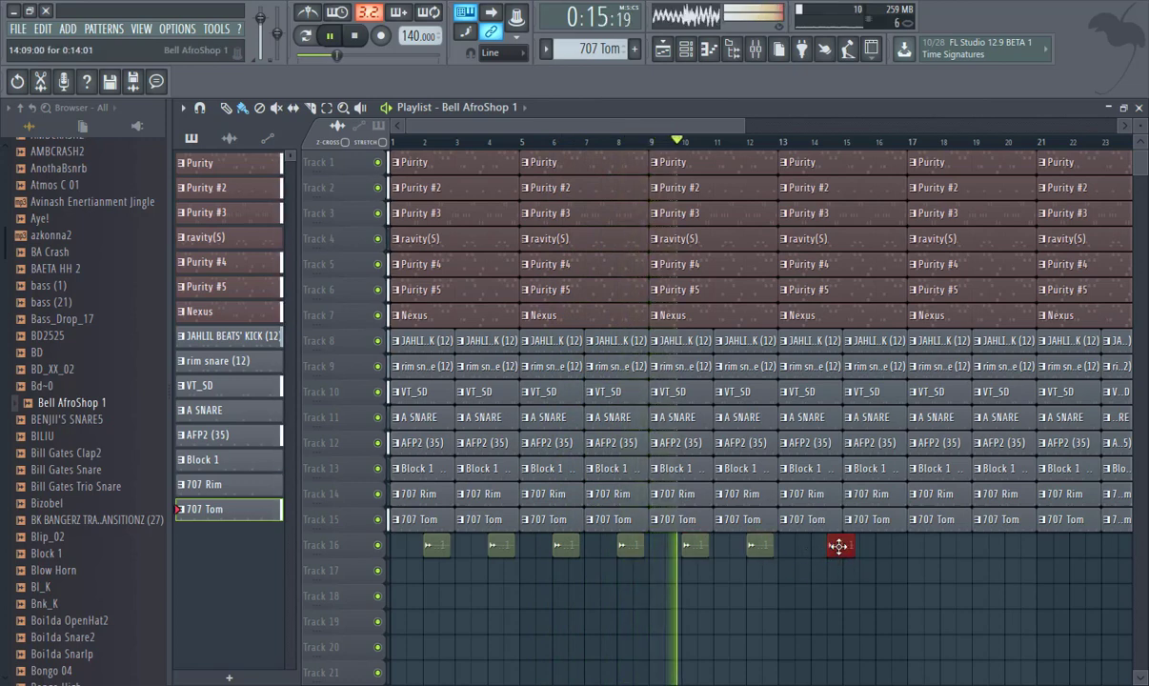
pyautogui.click(885, 551)
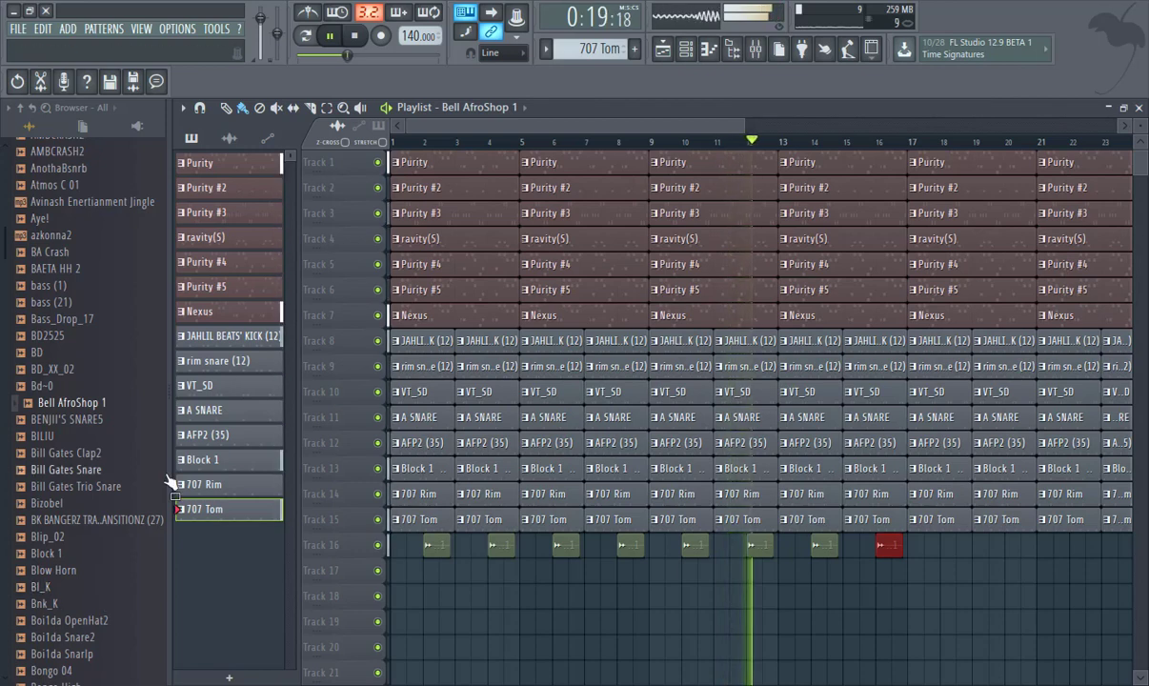
# Audition crash, clap and percussion samples in the browser, from C-324 Crash 1 to Crunk Percussion (23).
pyautogui.scroll(-8, 95, 505)
pyautogui.click(78, 421)
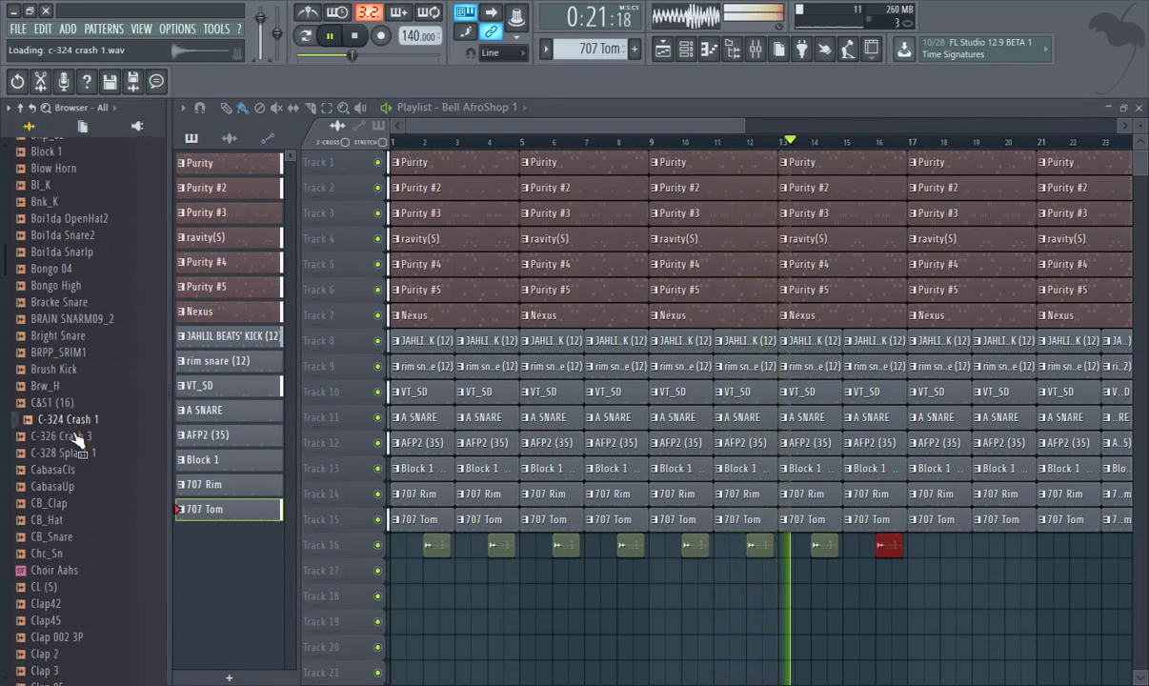
pyautogui.scroll(-8, 79, 436)
pyautogui.click(57, 386)
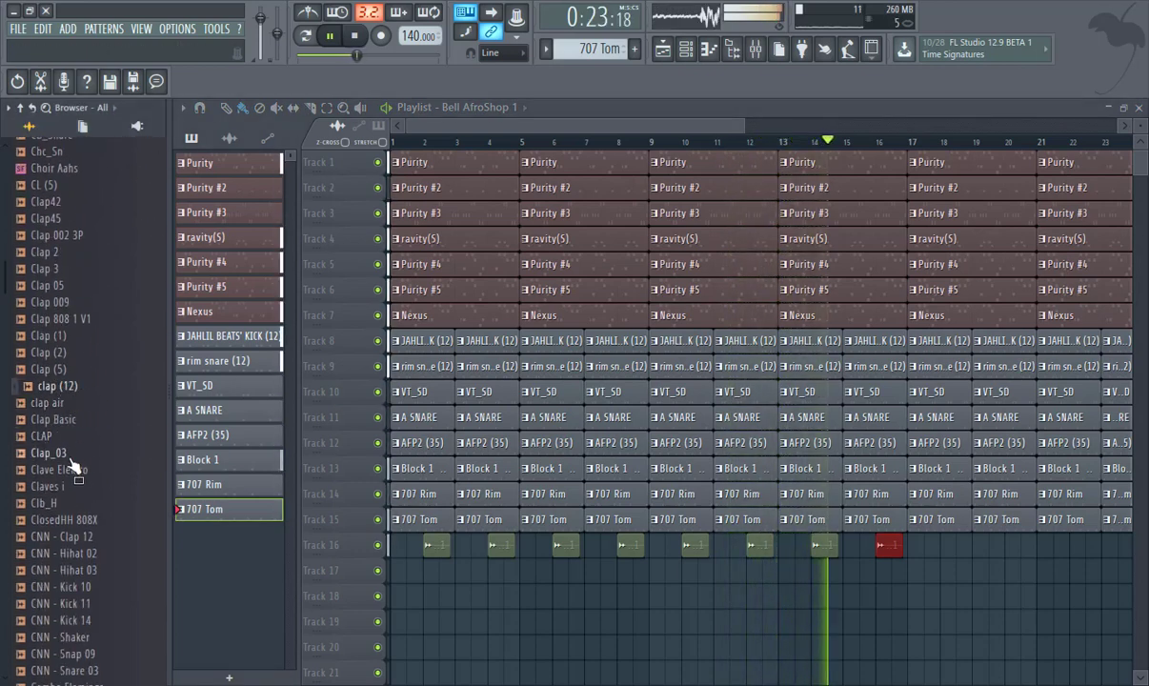
pyautogui.click(72, 454)
pyautogui.scroll(-8, 77, 476)
pyautogui.click(77, 445)
pyautogui.scroll(-7, 77, 381)
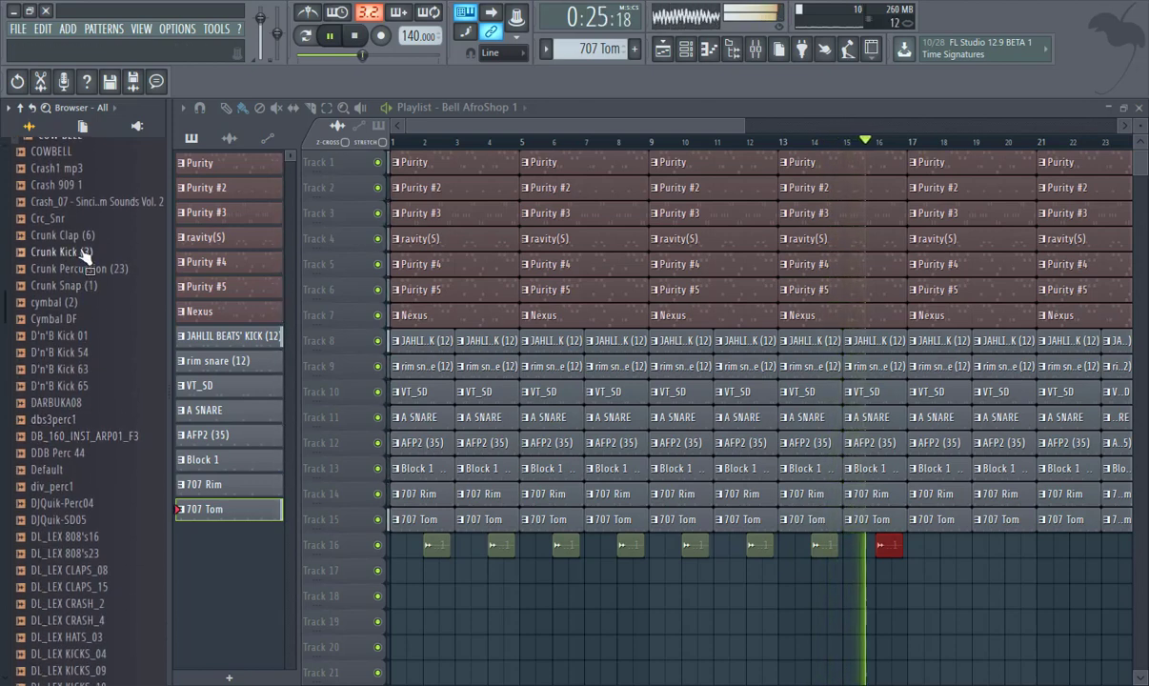
pyautogui.click(84, 202)
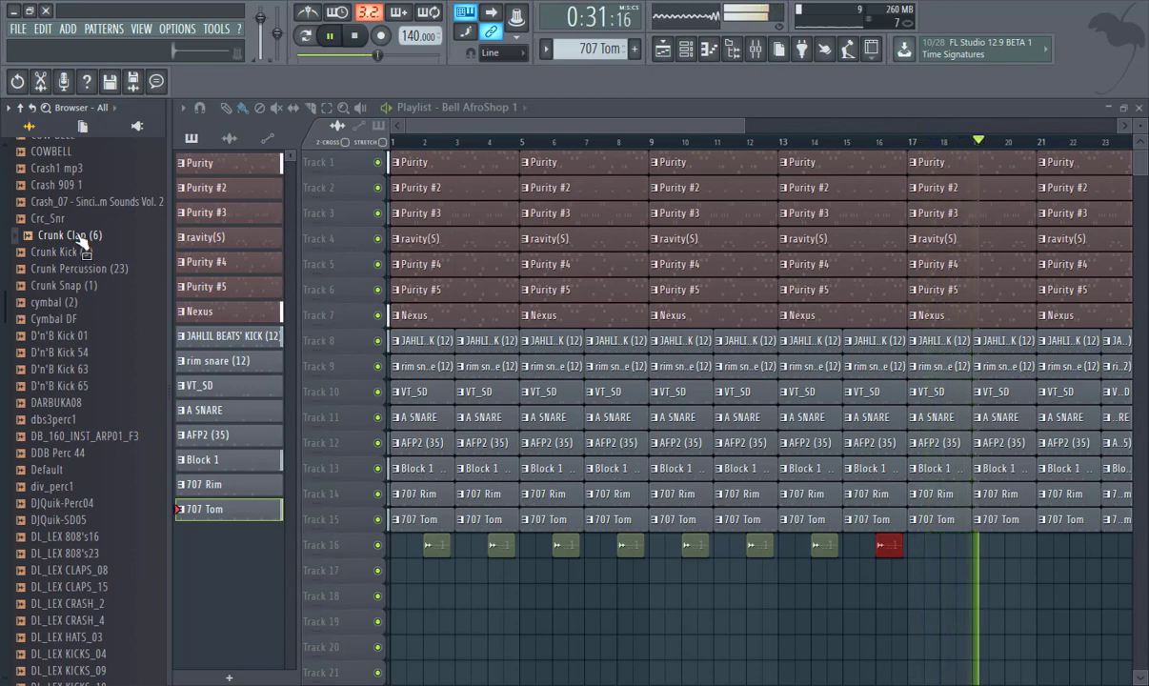
pyautogui.click(59, 252)
pyautogui.click(78, 269)
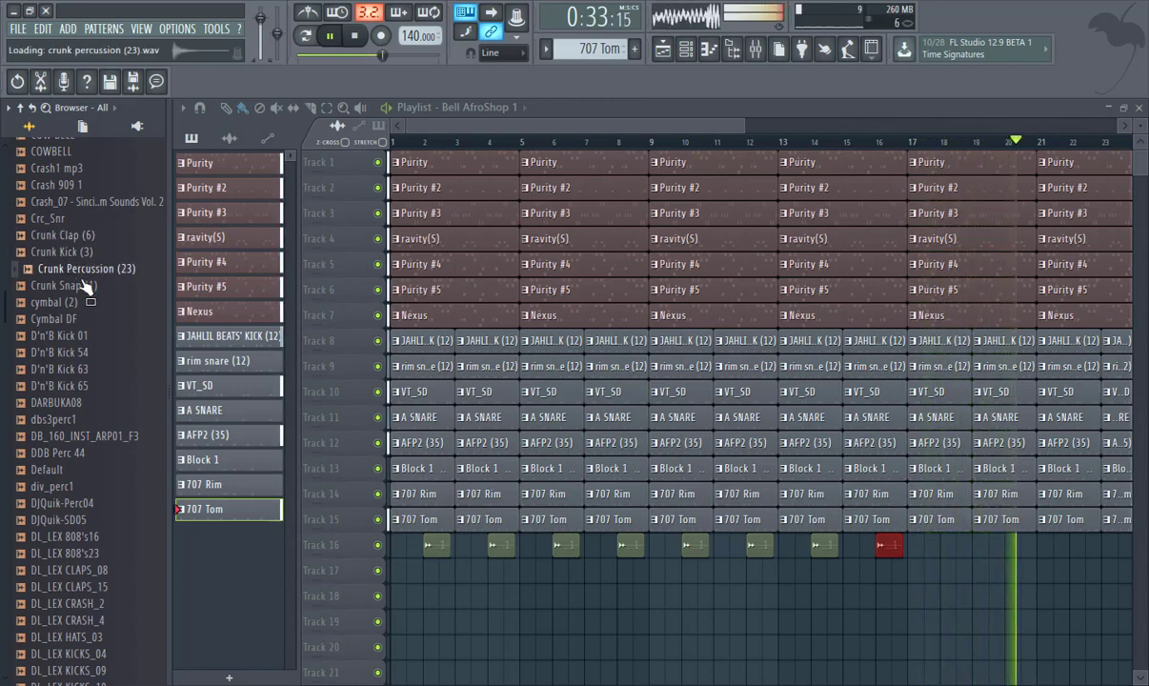
# Audition the samples further down the browser, including Drumma Boy Sound (39) through electro-cricket-clap3.
pyautogui.scroll(-3, 89, 320)
pyautogui.scroll(-3, 87, 315)
pyautogui.click(84, 297)
pyautogui.scroll(-6, 85, 297)
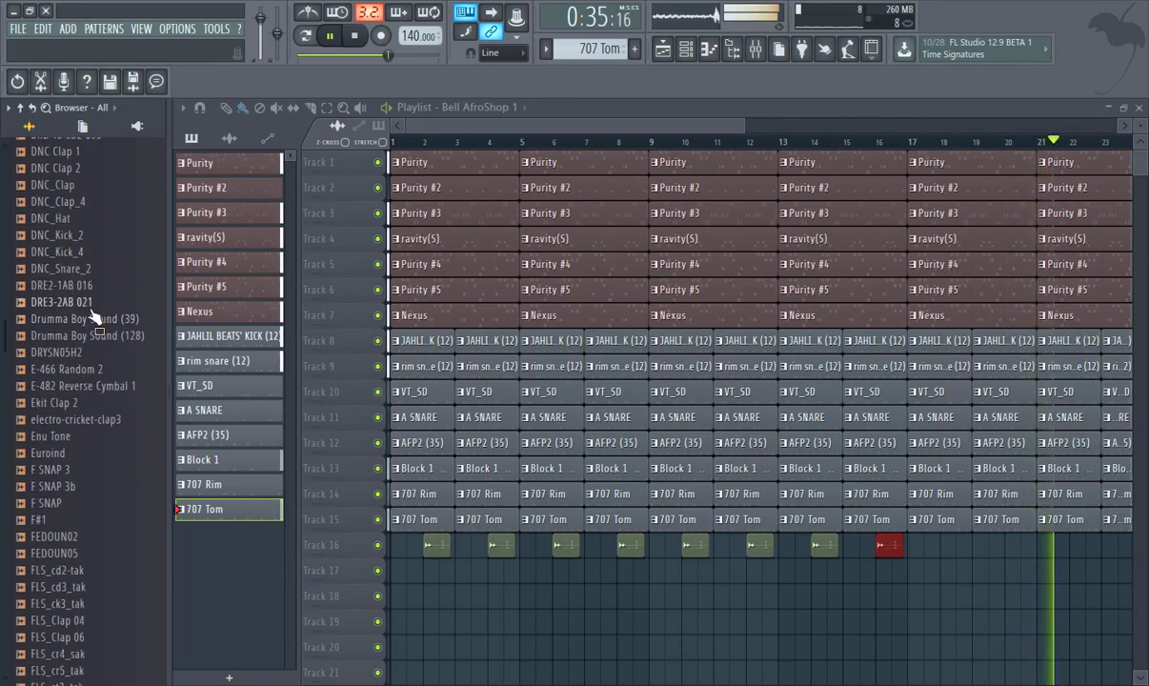
pyautogui.click(94, 319)
pyautogui.click(94, 335)
pyautogui.click(88, 352)
pyautogui.click(100, 369)
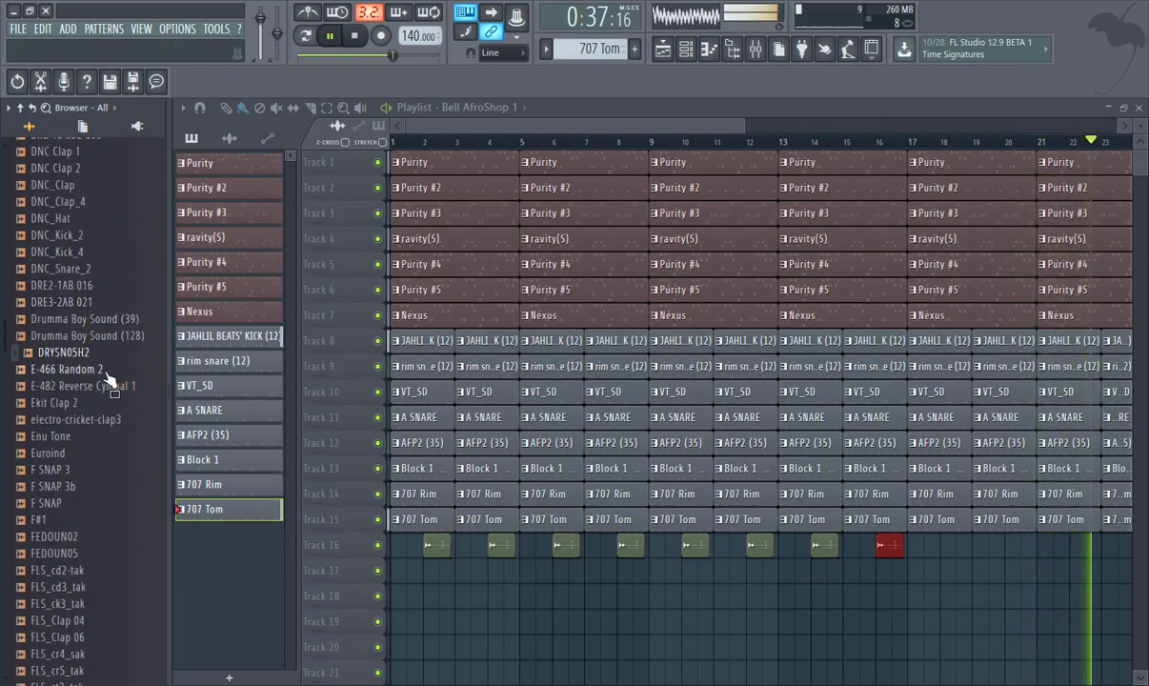
pyautogui.click(100, 386)
pyautogui.click(96, 403)
pyautogui.click(95, 419)
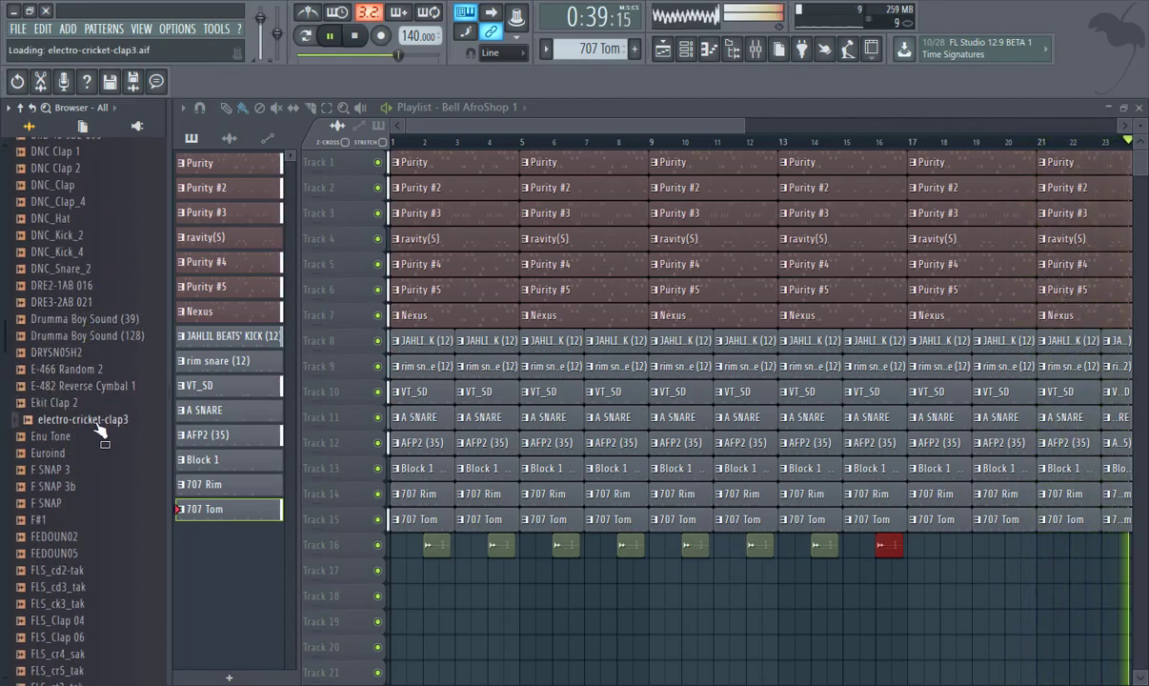
# Audition more percussion samples in the browser, including HandDrum Reggaetoni 2 and HAIL 10.
pyautogui.scroll(-2, 98, 425)
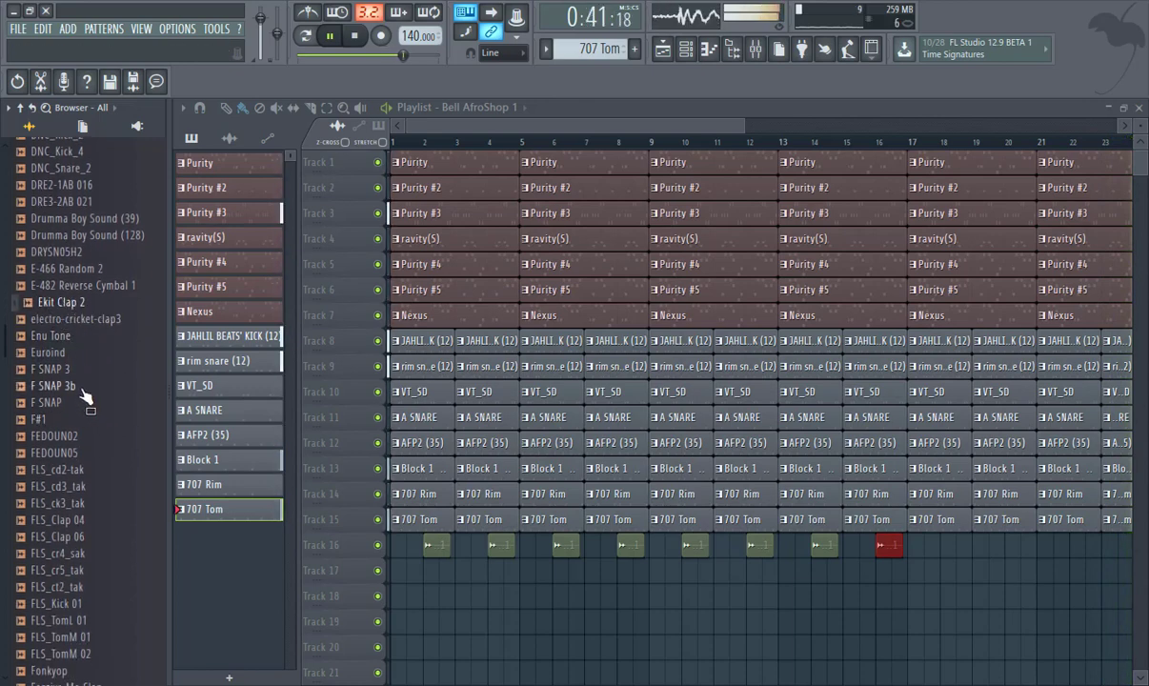
pyautogui.scroll(-7, 78, 382)
pyautogui.click(76, 365)
pyautogui.scroll(-6, 71, 360)
pyautogui.click(54, 388)
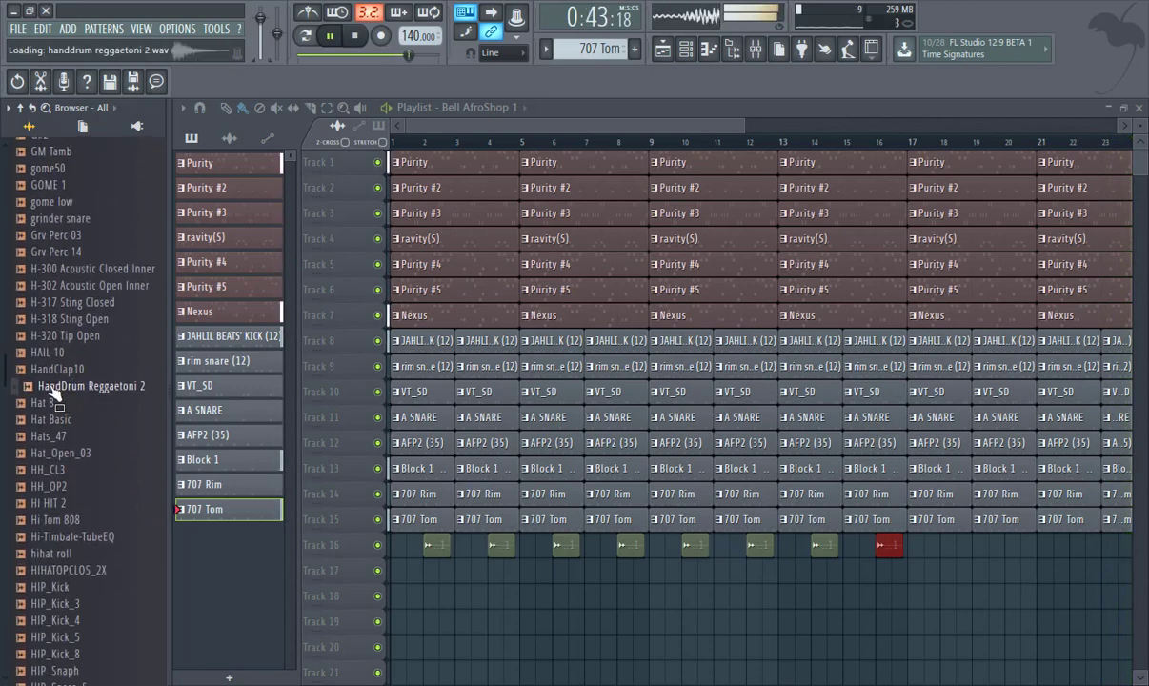
pyautogui.scroll(-6, 52, 392)
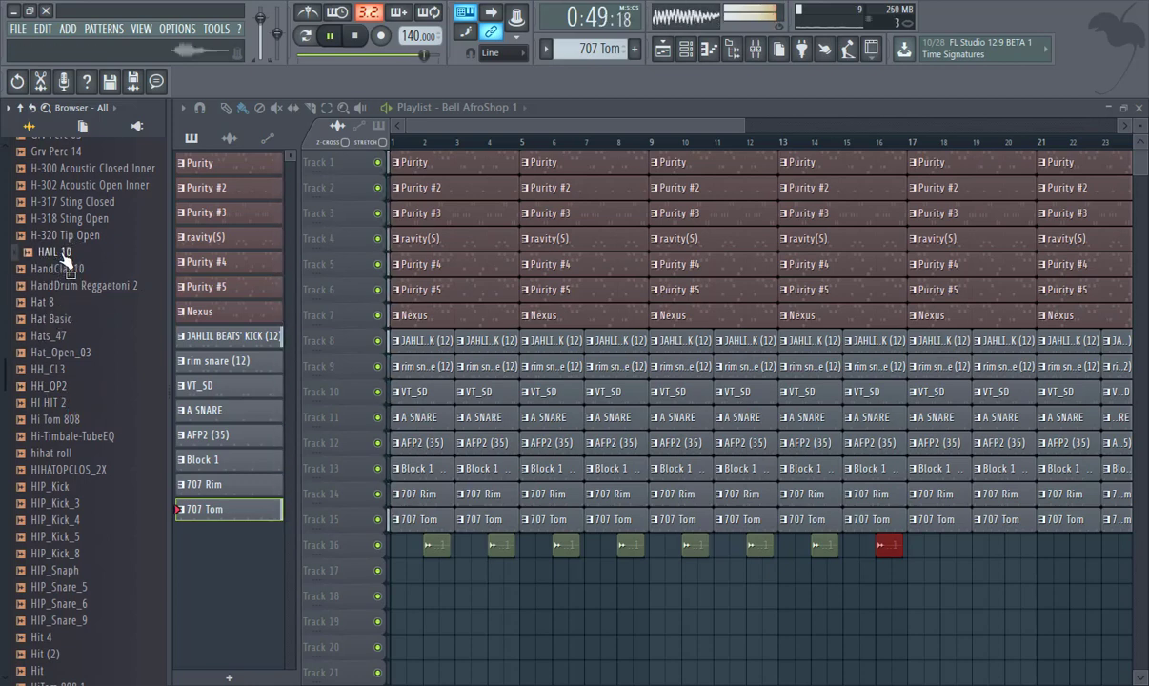
pyautogui.moveTo(594, 131); pyautogui.dragTo(480, 114)
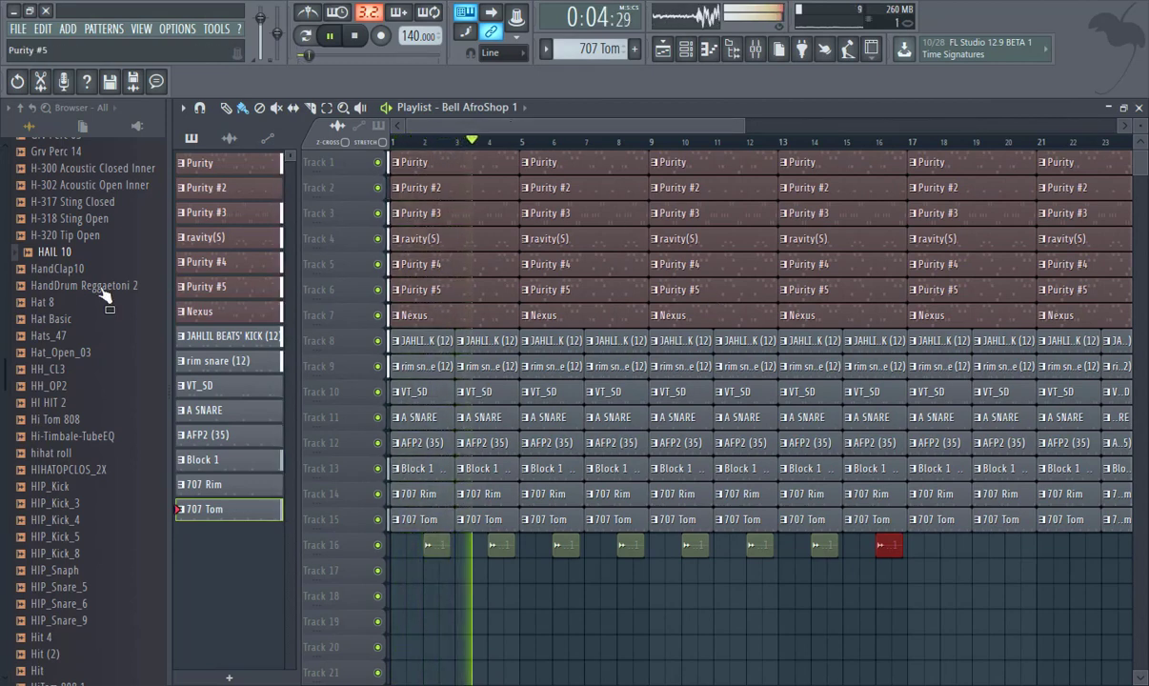
# Place the HAIL 10 sample on Track 16 at bar 17 and shift the Track 1 to 15 clips from bar 17 onward half a bar later.
pyautogui.click(54, 336)
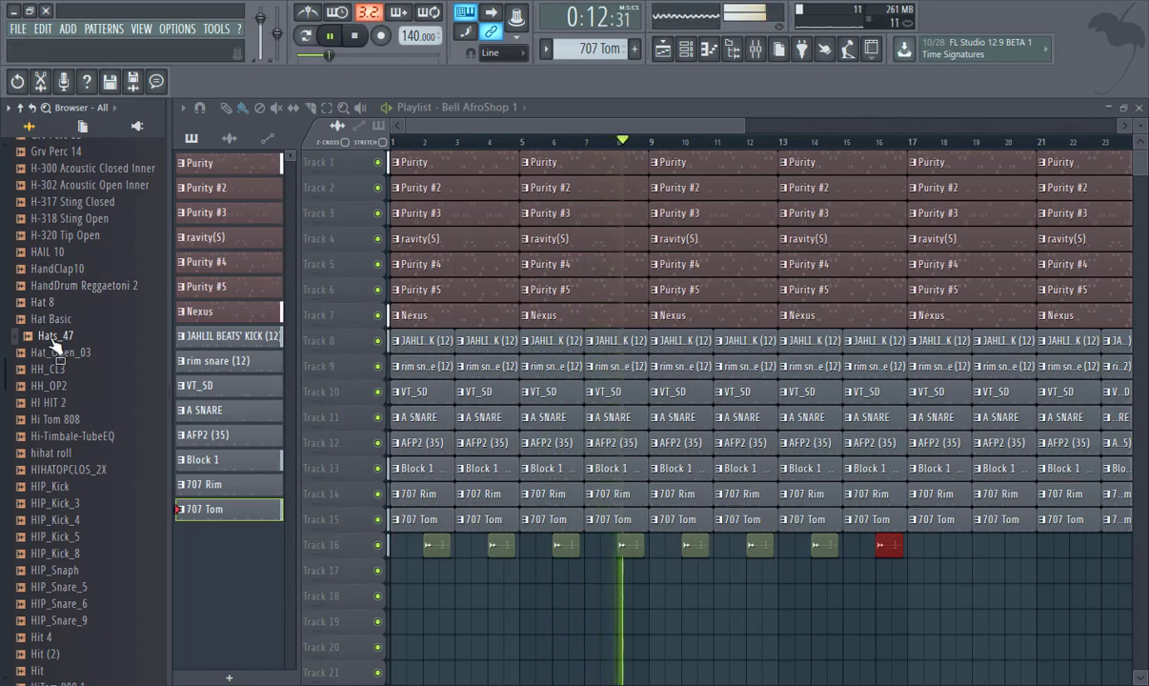
pyautogui.moveTo(52, 251); pyautogui.dragTo(913, 550)
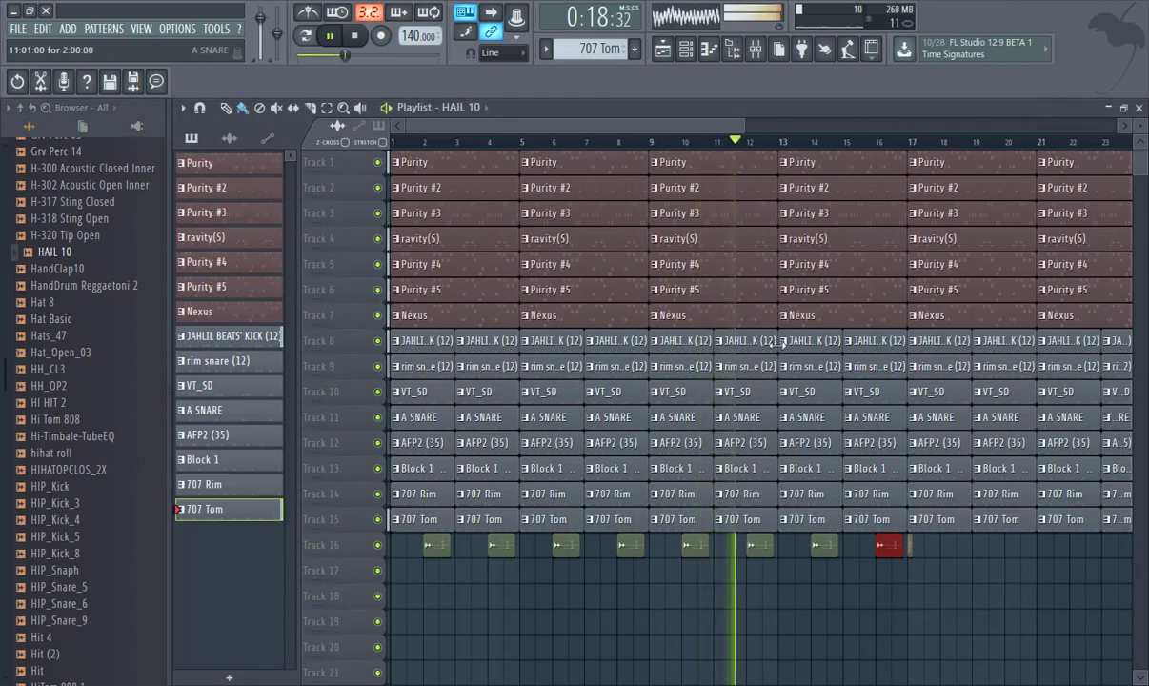
pyautogui.moveTo(744, 123); pyautogui.dragTo(704, 132)
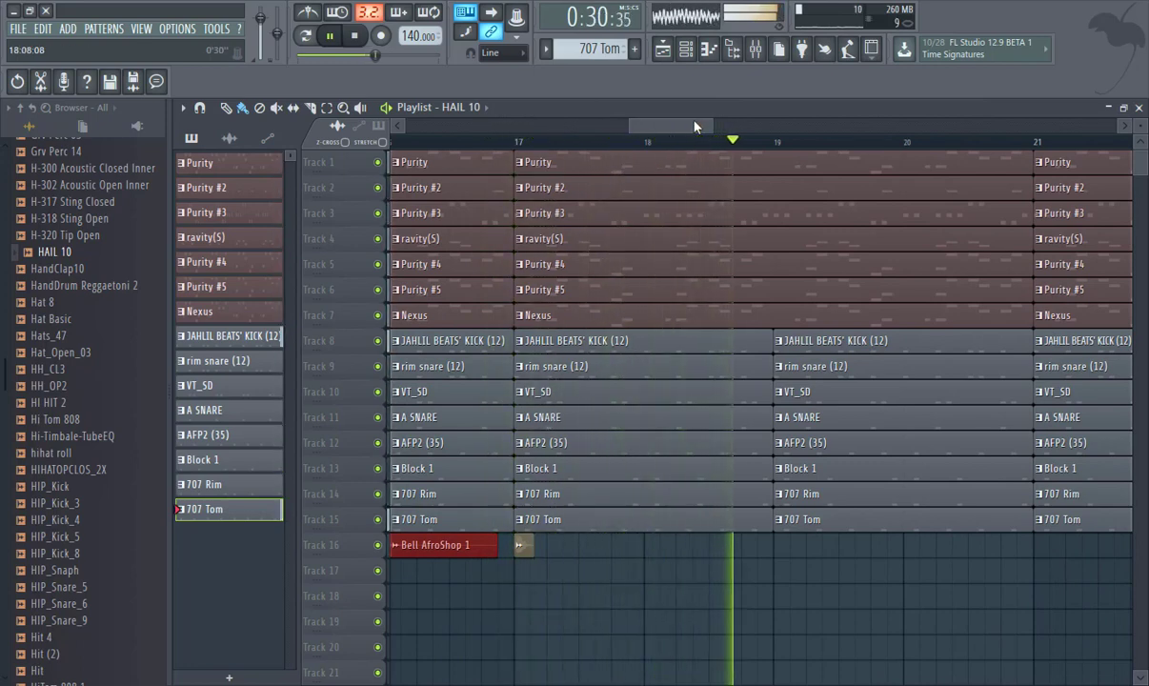
pyautogui.moveTo(709, 134); pyautogui.dragTo(924, 138)
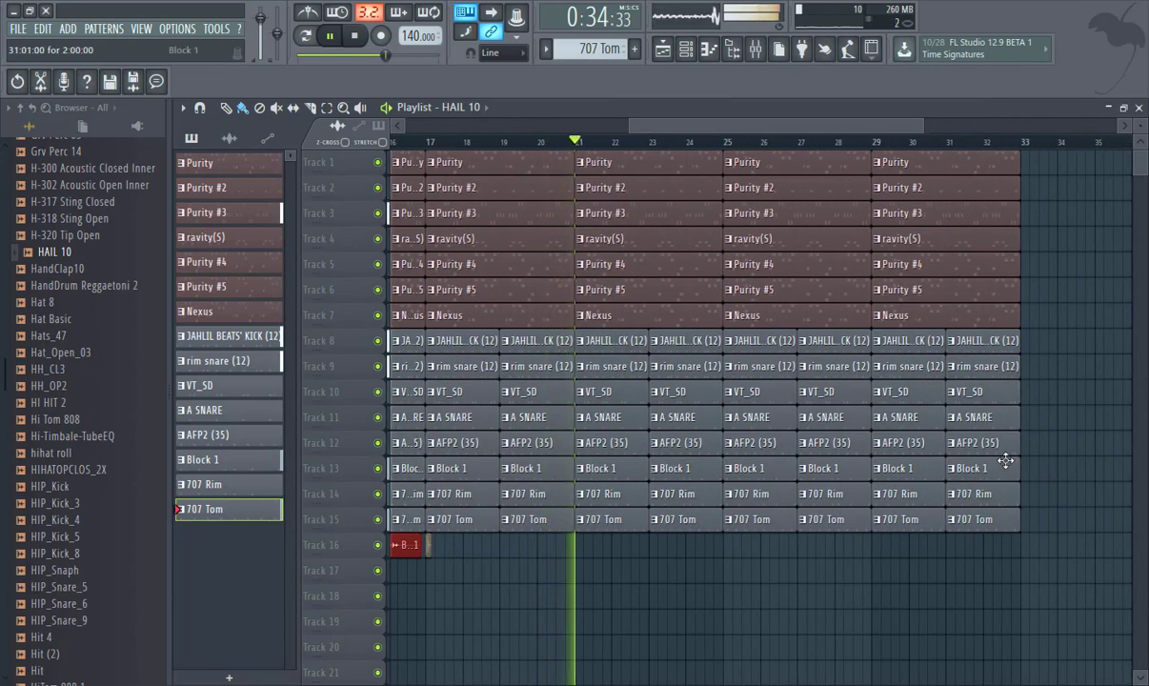
pyautogui.moveTo(1037, 554); pyautogui.dragTo(505, 162)
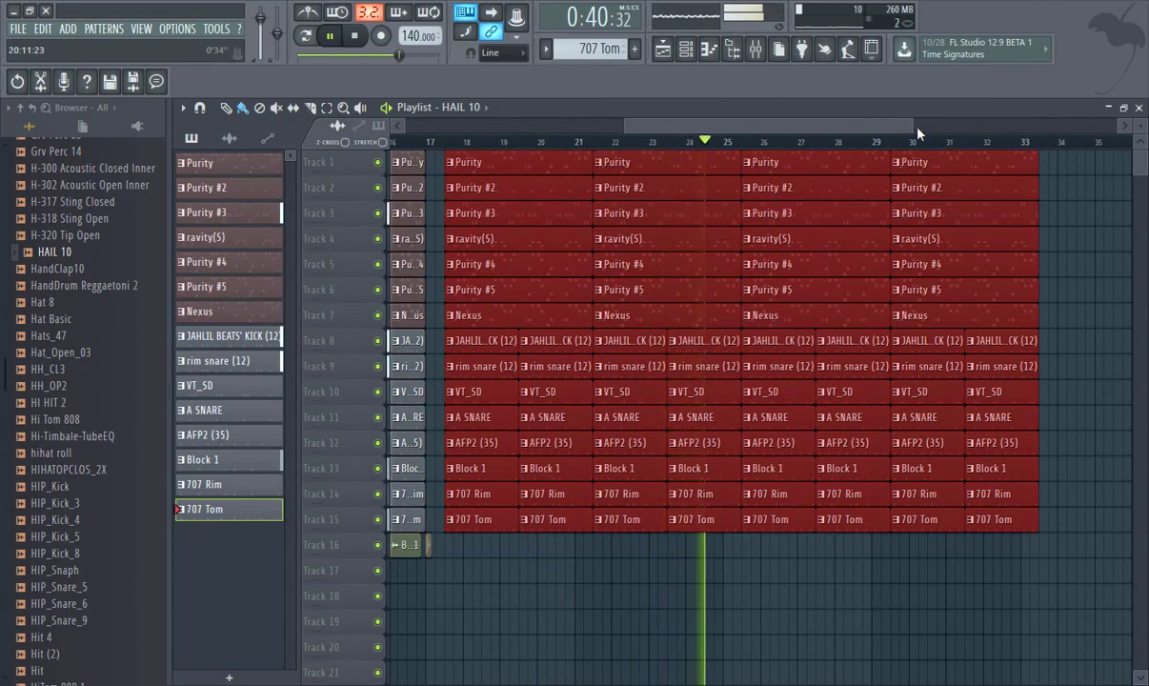
pyautogui.moveTo(914, 126); pyautogui.dragTo(672, 117)
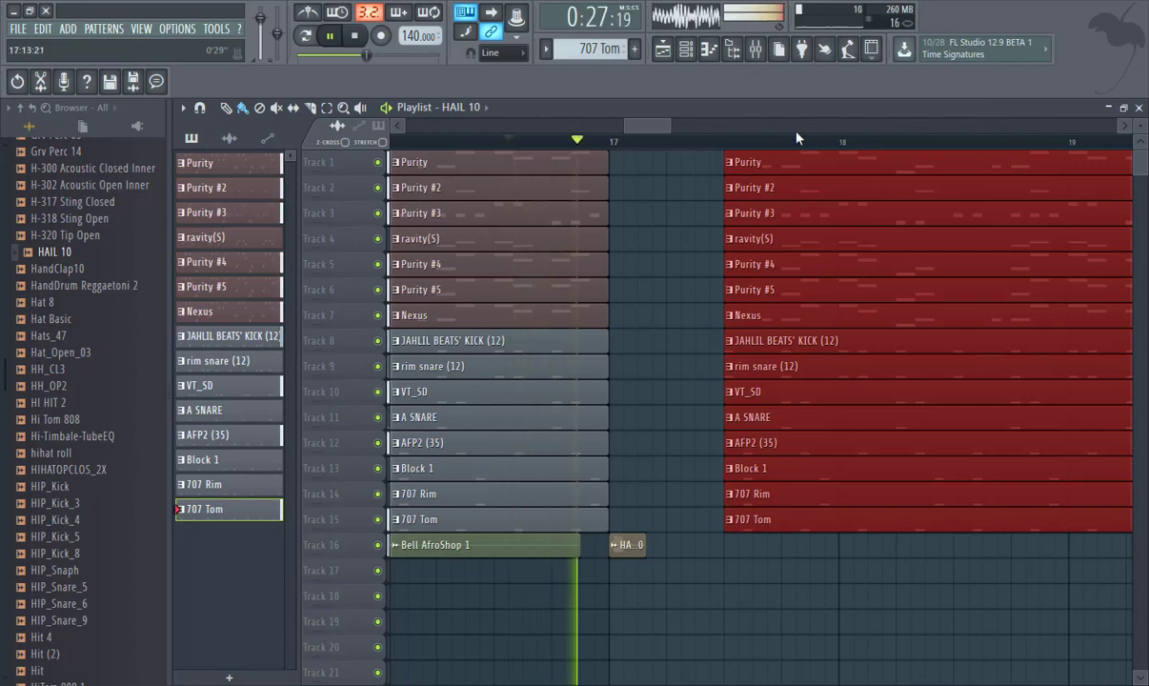
# Move the selected Track 1 to 15 clips back to start at bar 17 and delete the HAIL 10 clip from Track 16.
pyautogui.moveTo(850, 185); pyautogui.dragTo(700, 157)
pyautogui.click(482, 145)
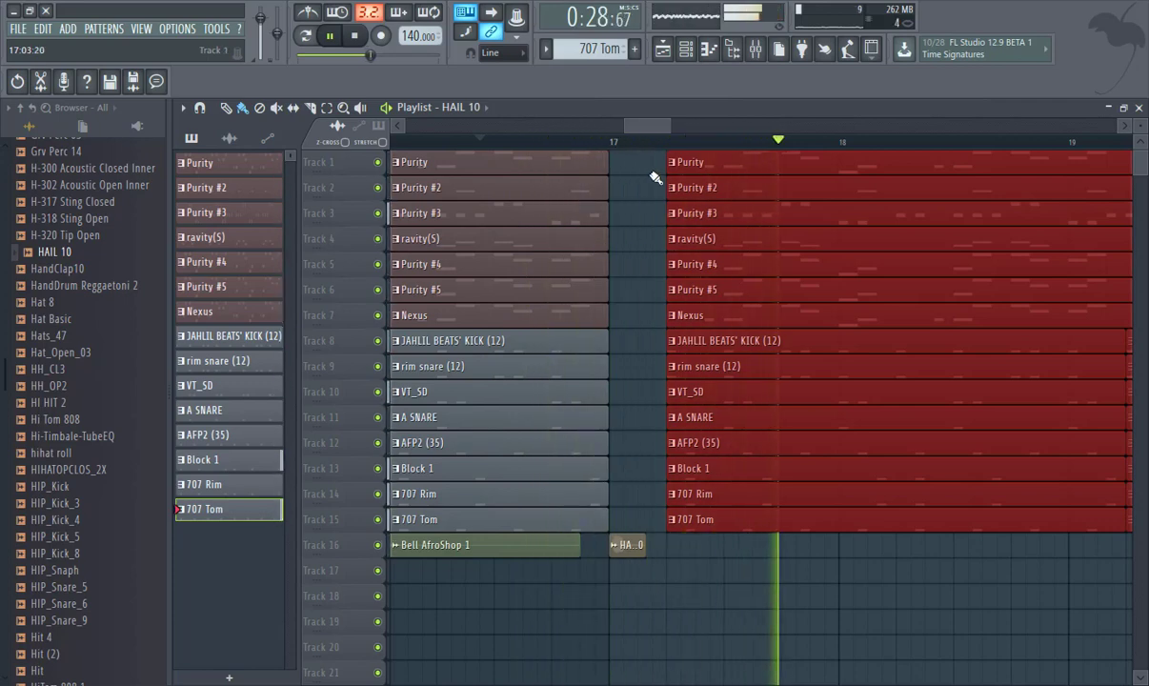
pyautogui.moveTo(687, 169); pyautogui.dragTo(662, 176)
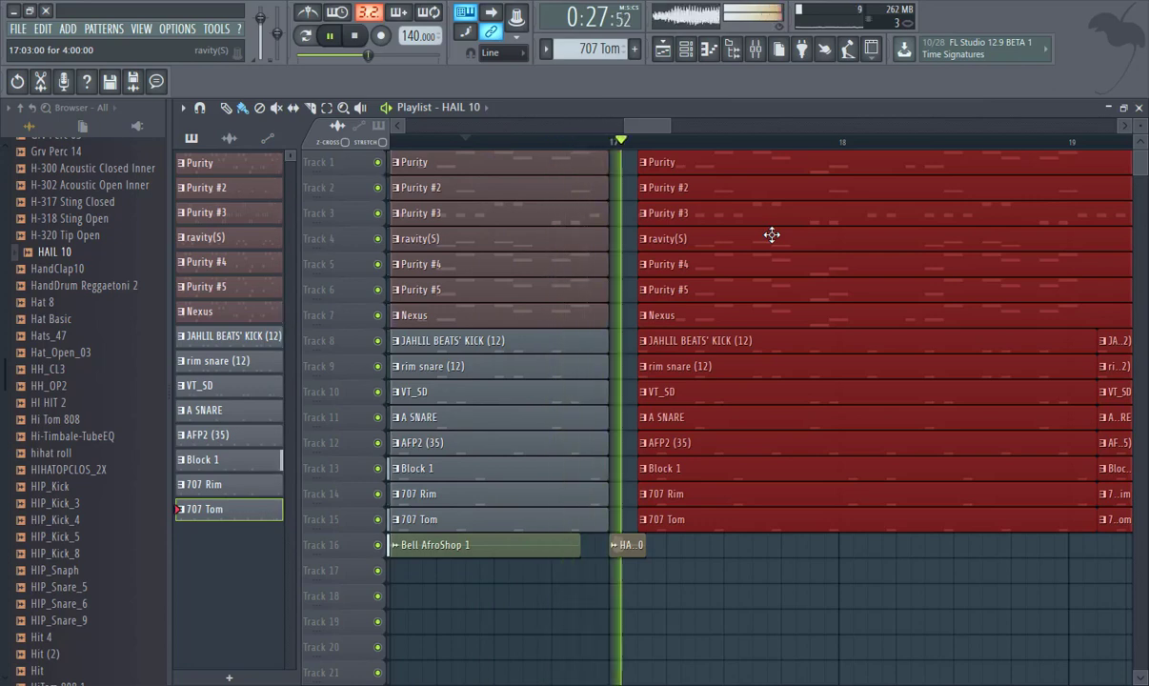
pyautogui.moveTo(685, 170); pyautogui.dragTo(660, 169)
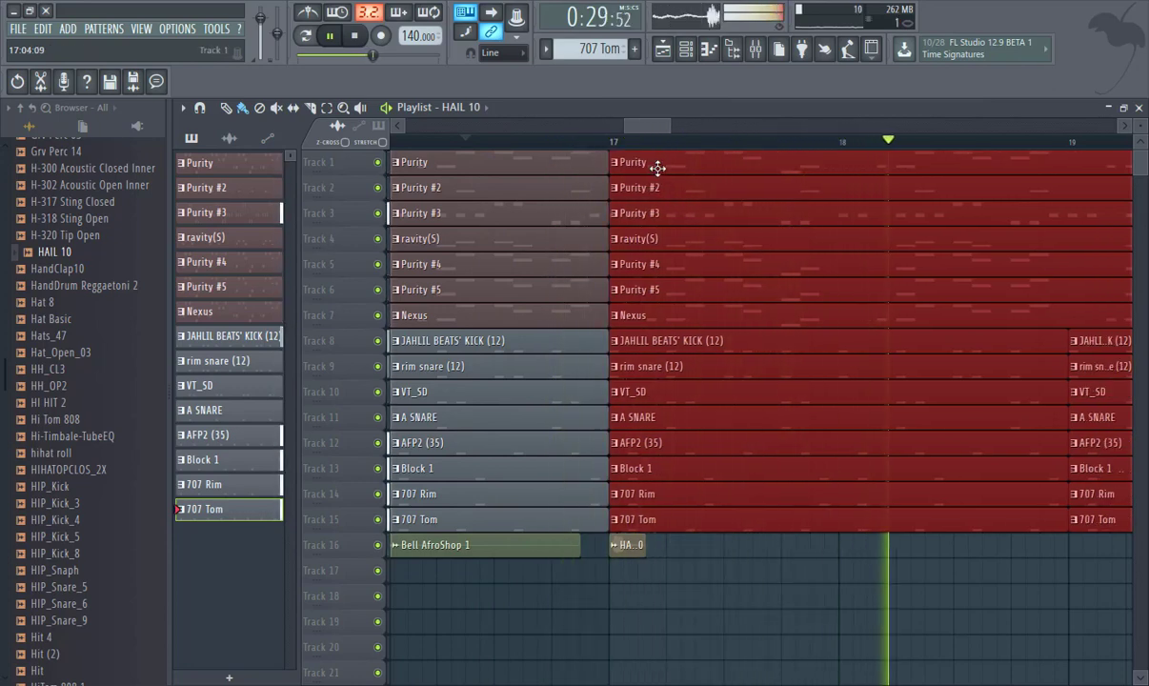
pyautogui.rightClick(626, 544)
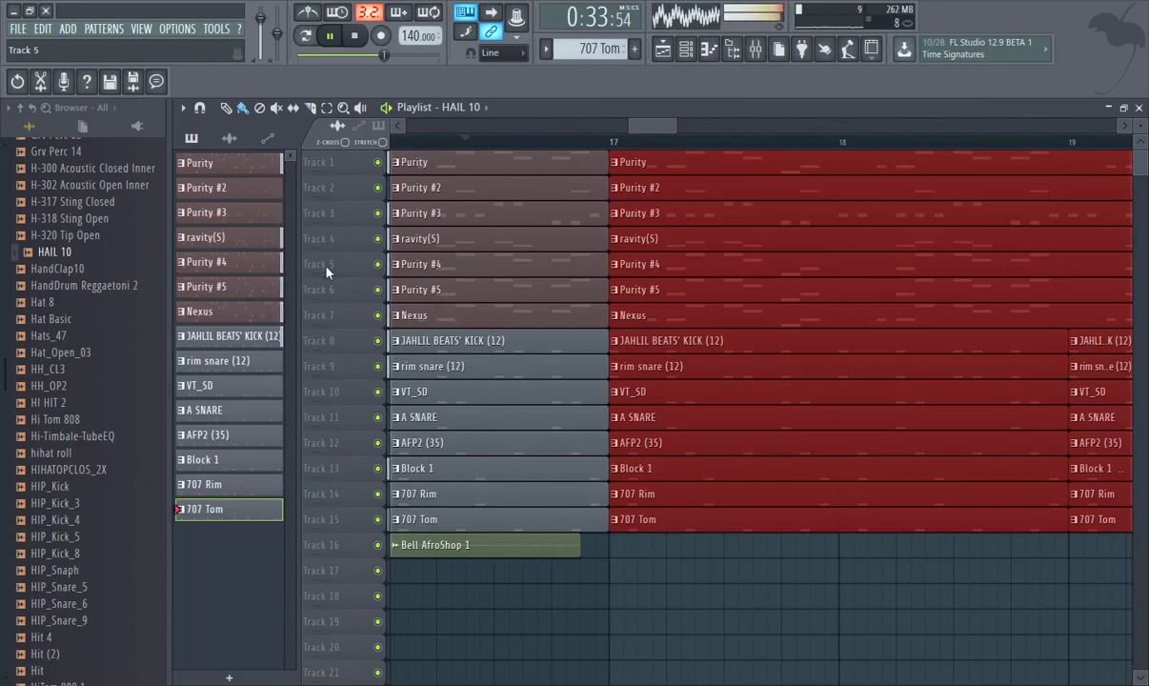
# Repeat the Bell AfroShop 1 clip on Track 16 at every second bar from 18 through 32.
pyautogui.moveTo(645, 127); pyautogui.dragTo(1006, 140)
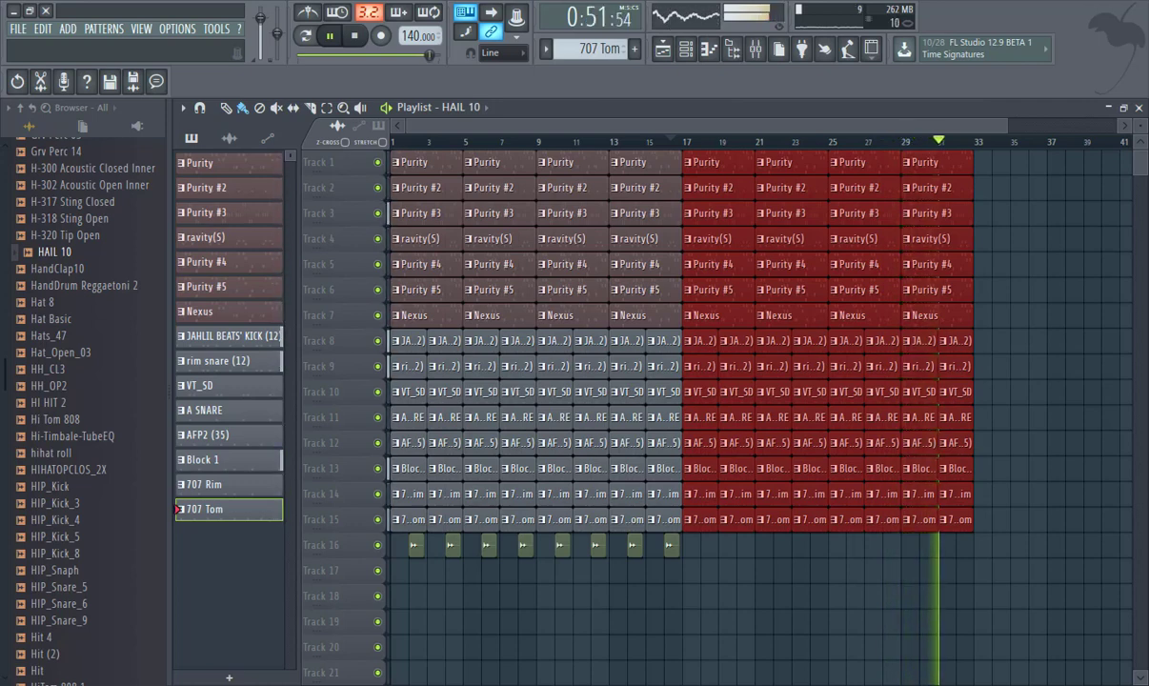
pyautogui.click(676, 554)
pyautogui.click(621, 567)
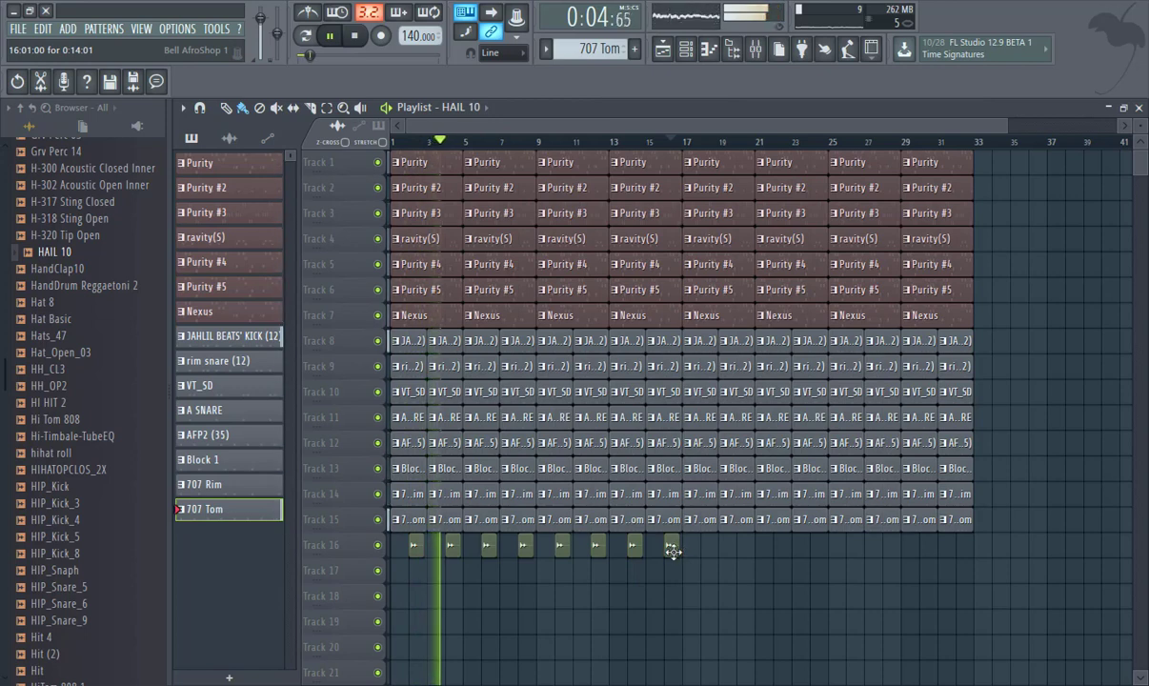
pyautogui.click(744, 544)
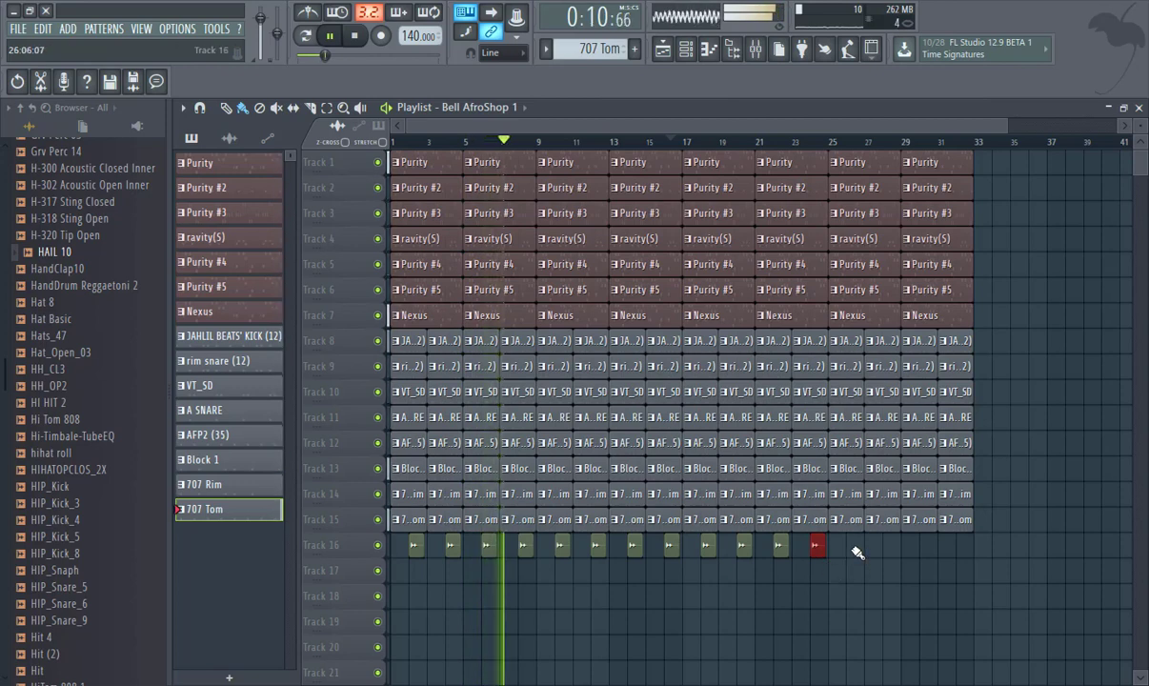
pyautogui.click(925, 548)
pyautogui.click(964, 548)
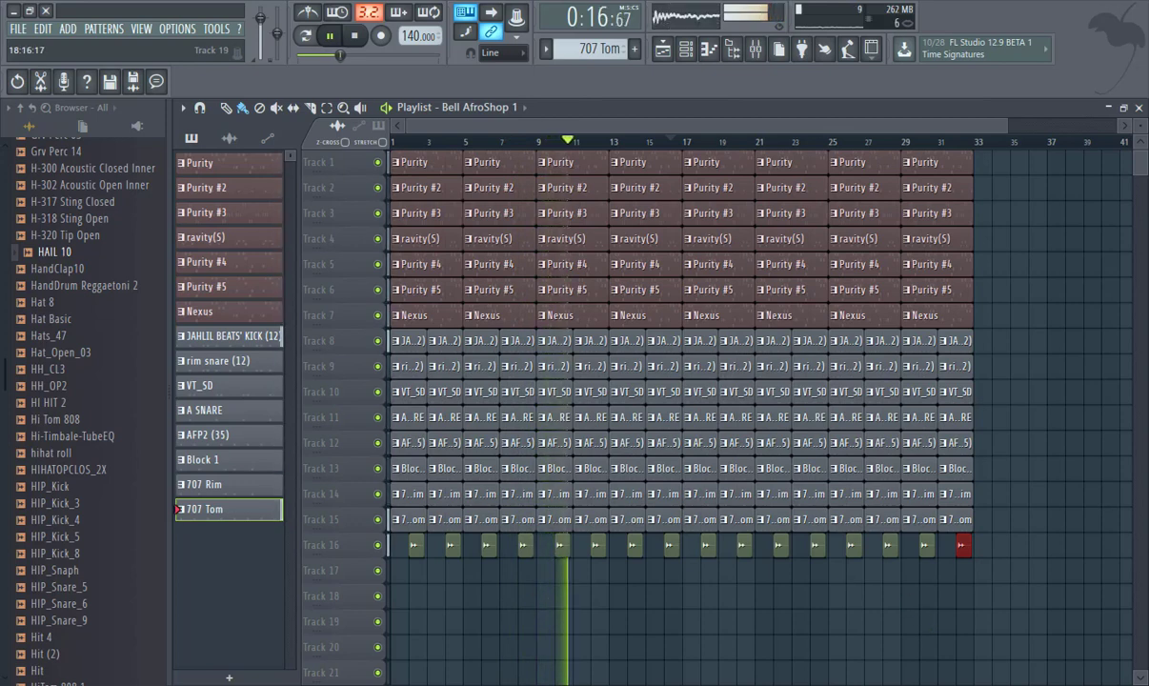
# Save the project to the Desktop as a FruityLoops loop file named "local guitar beat".
pyautogui.click(18, 29)
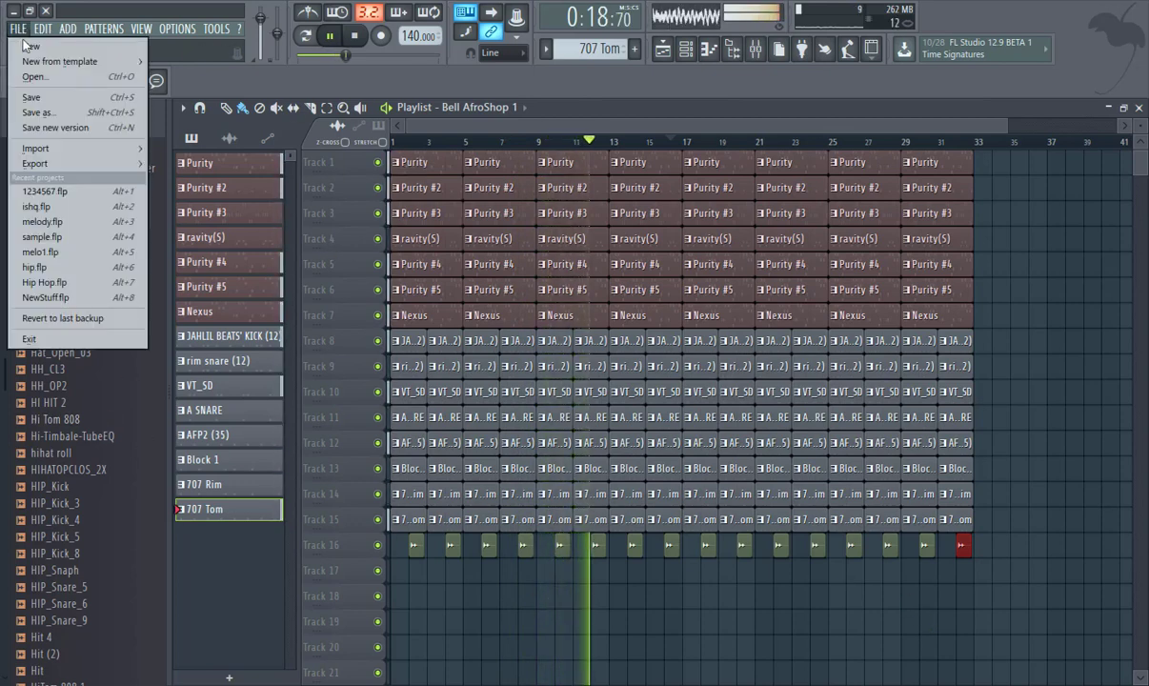
pyautogui.click(54, 92)
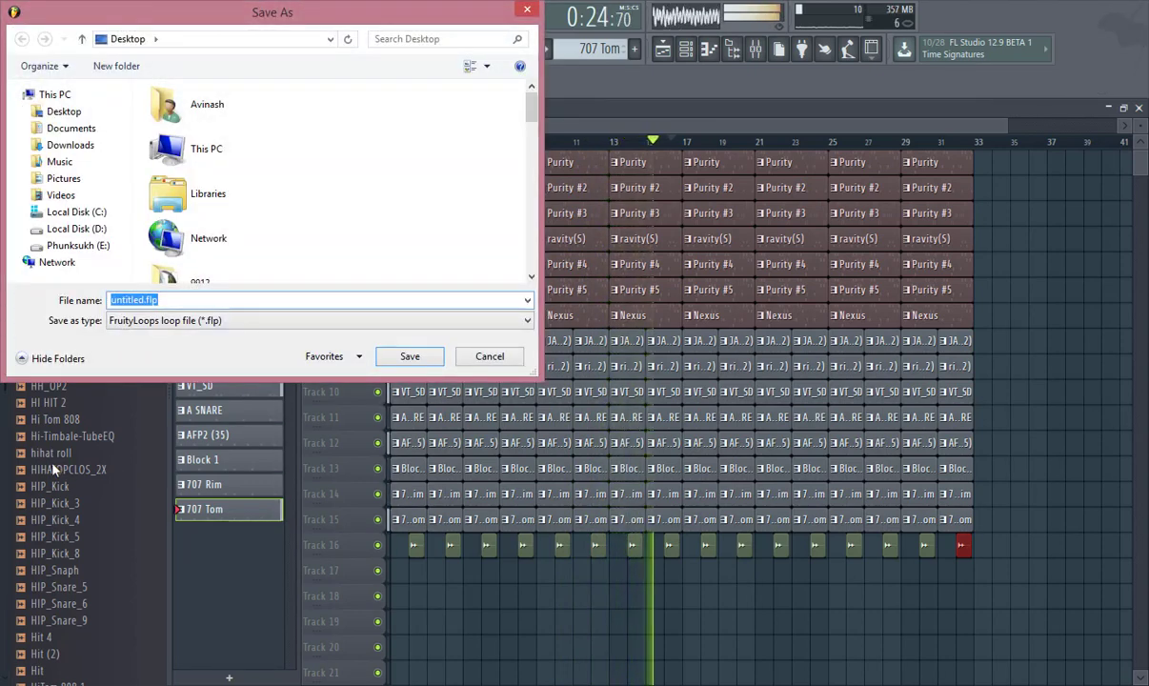
pyautogui.write('l')
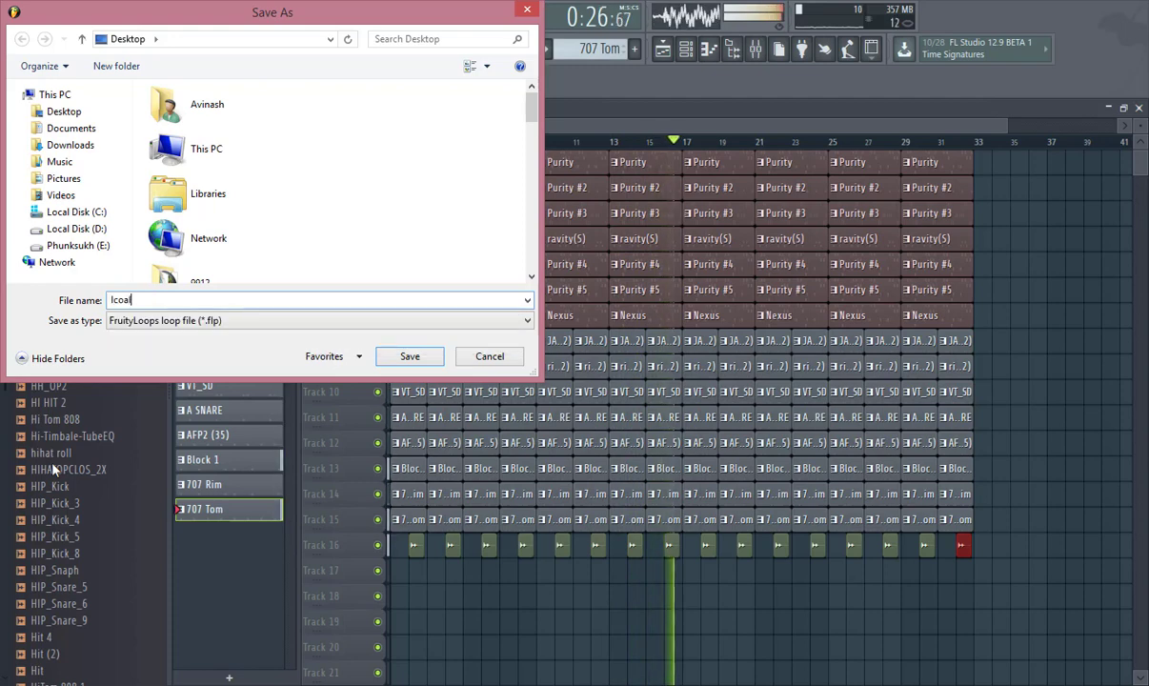
pyautogui.write('oca')
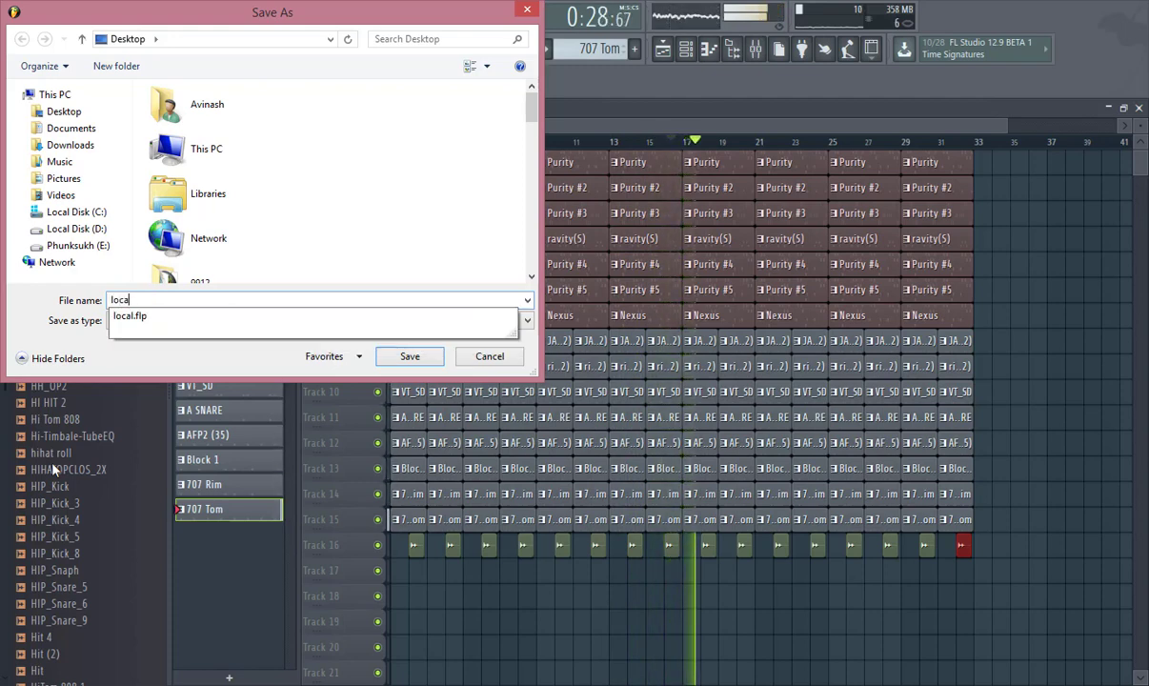
pyautogui.write('l guitar beat')
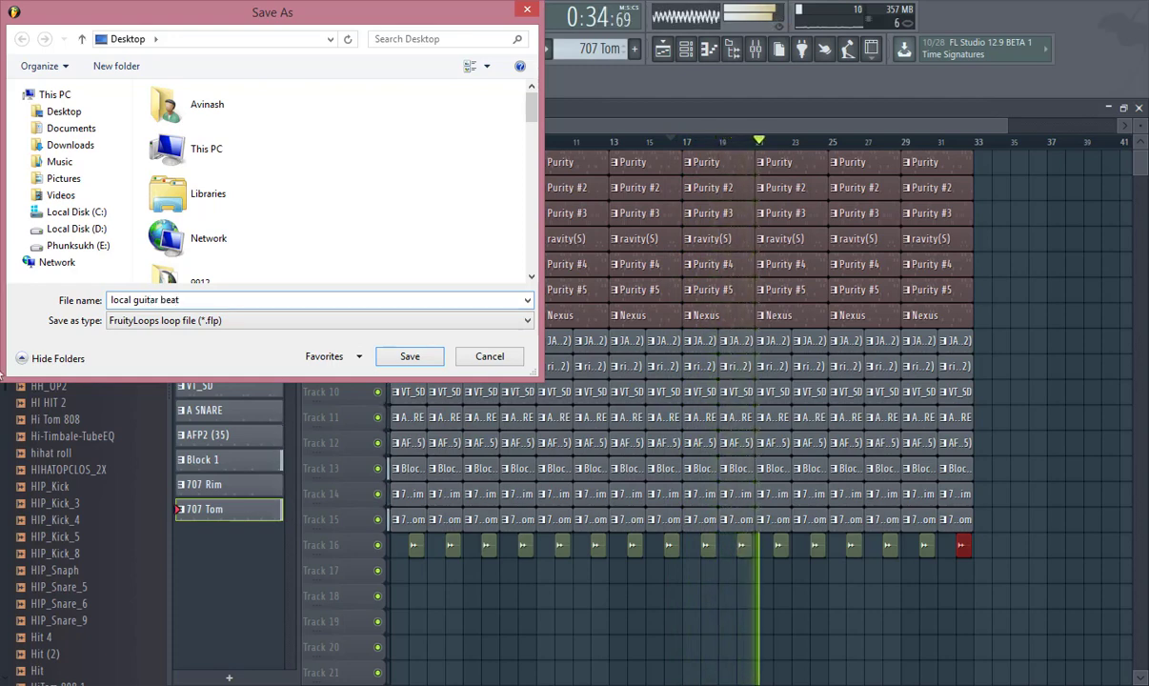
pyautogui.click(419, 360)
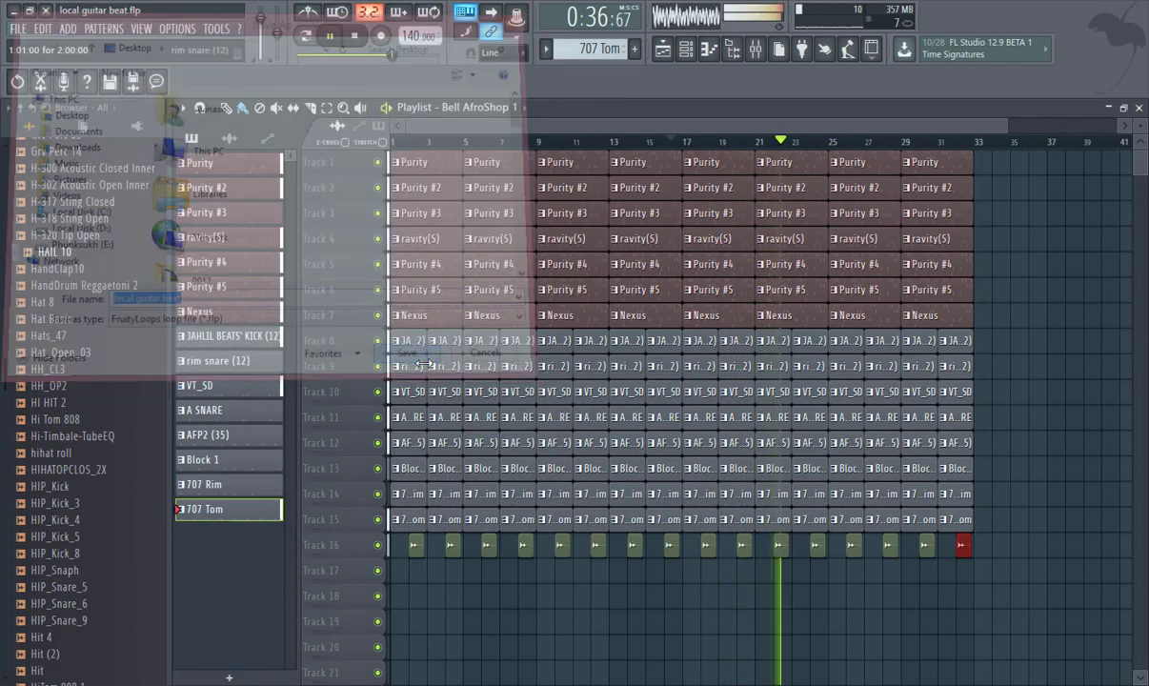